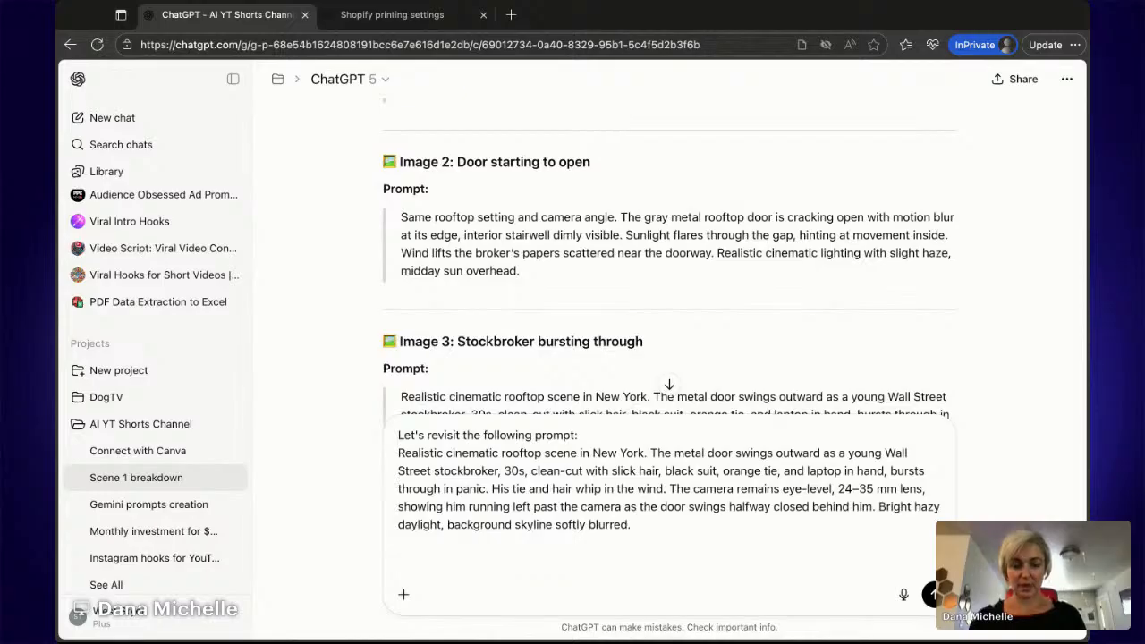
Step: Begin a new paragraph below the quoted rooftop prompt with "The image that get generated with this prompt"
type("The image we")
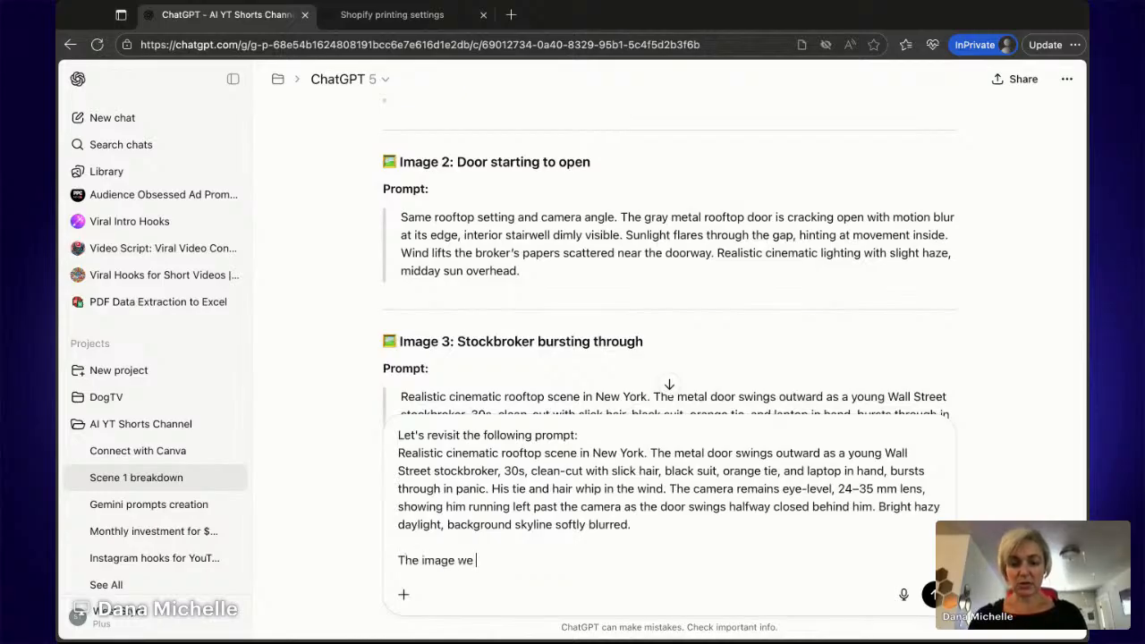
key("BackSpace")
key("BackSpace")
key("BackSpace")
type("that get s")
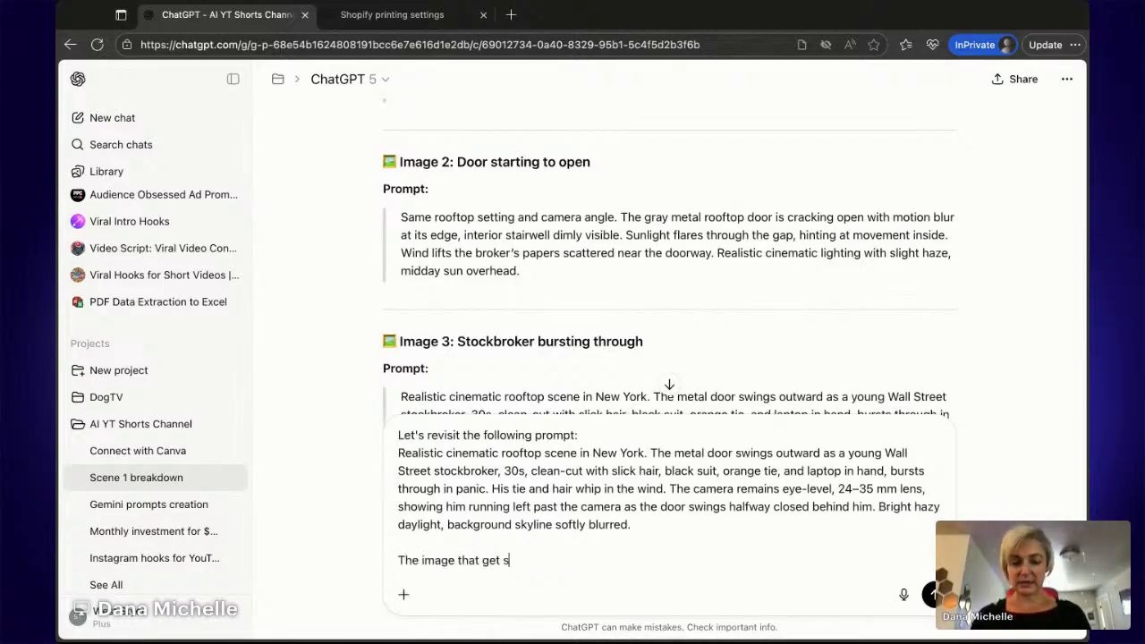
key("BackSpace")
type("generat")
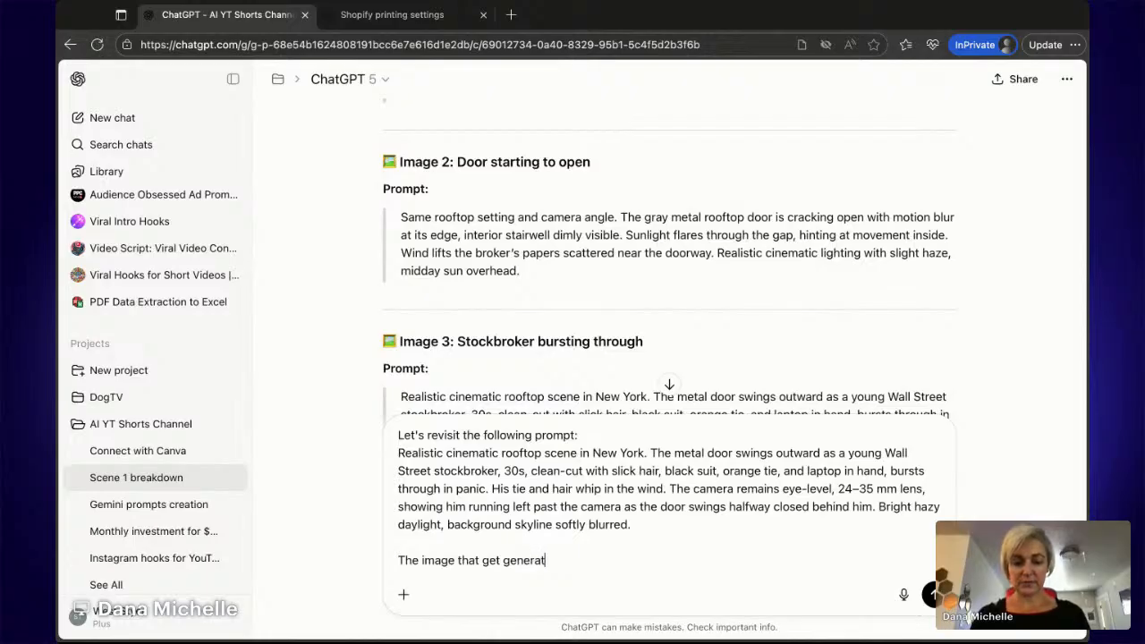
type("ed with this prompt ")
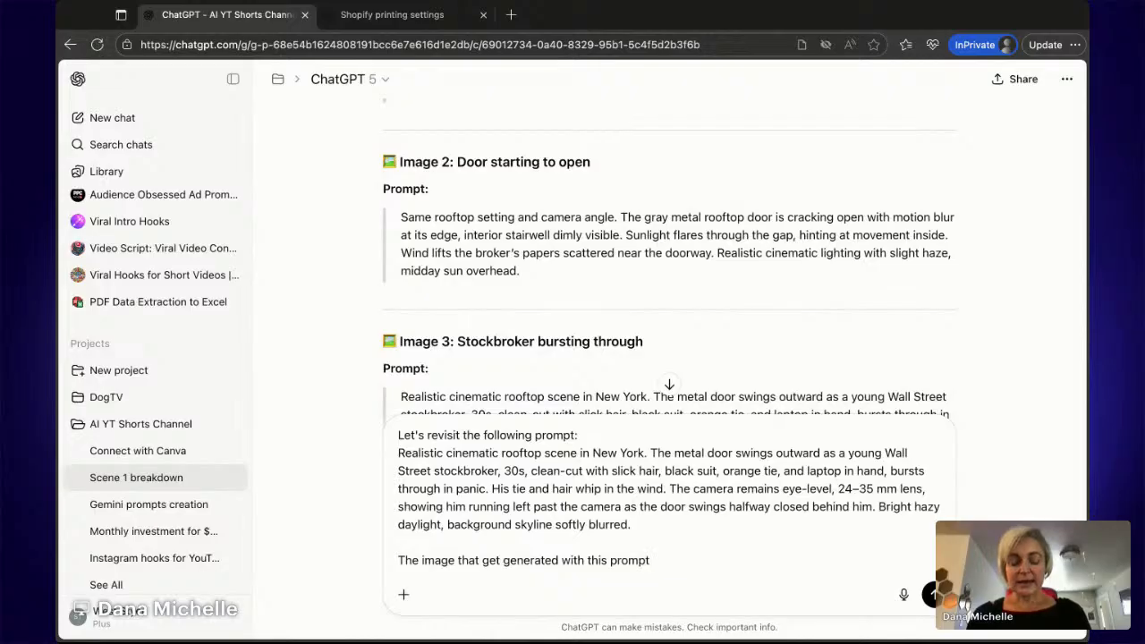
Step: Continue the sentence in the message with "has the stockbroker running"
type("doe")
key("BackSpace")
key("BackSpace")
key("BackSpace")
type("has the")
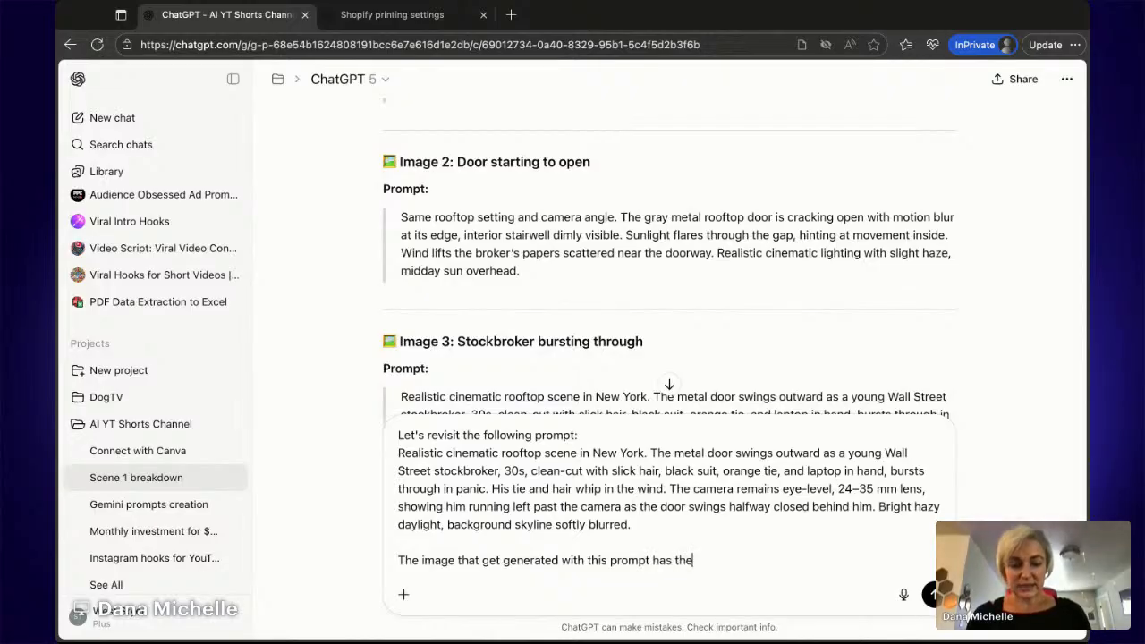
type(" stockb")
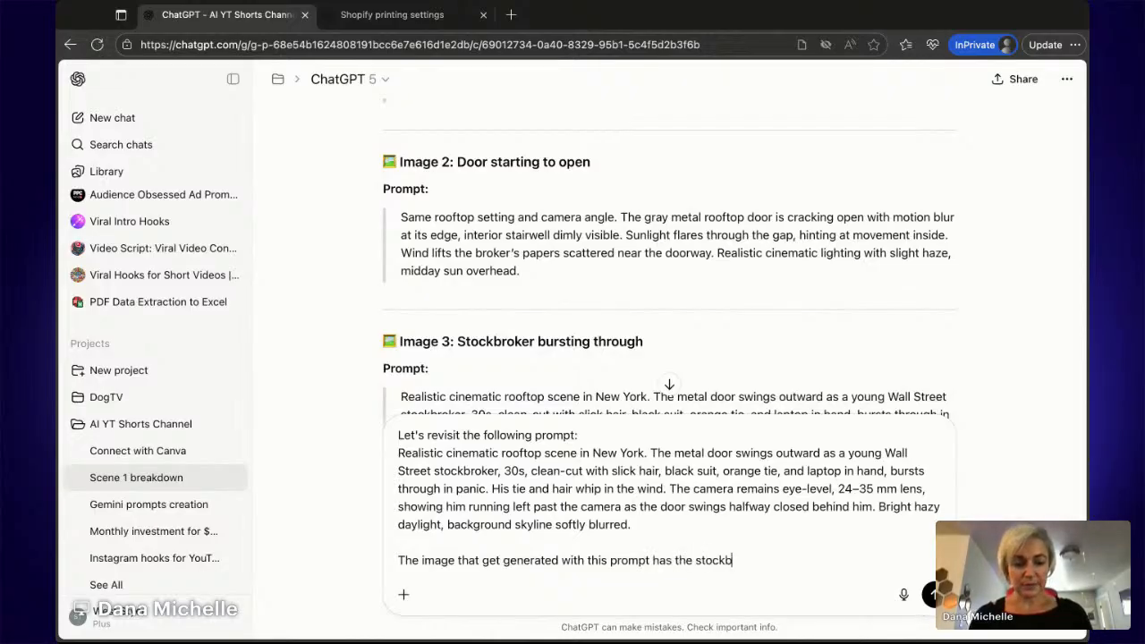
type("roker running ")
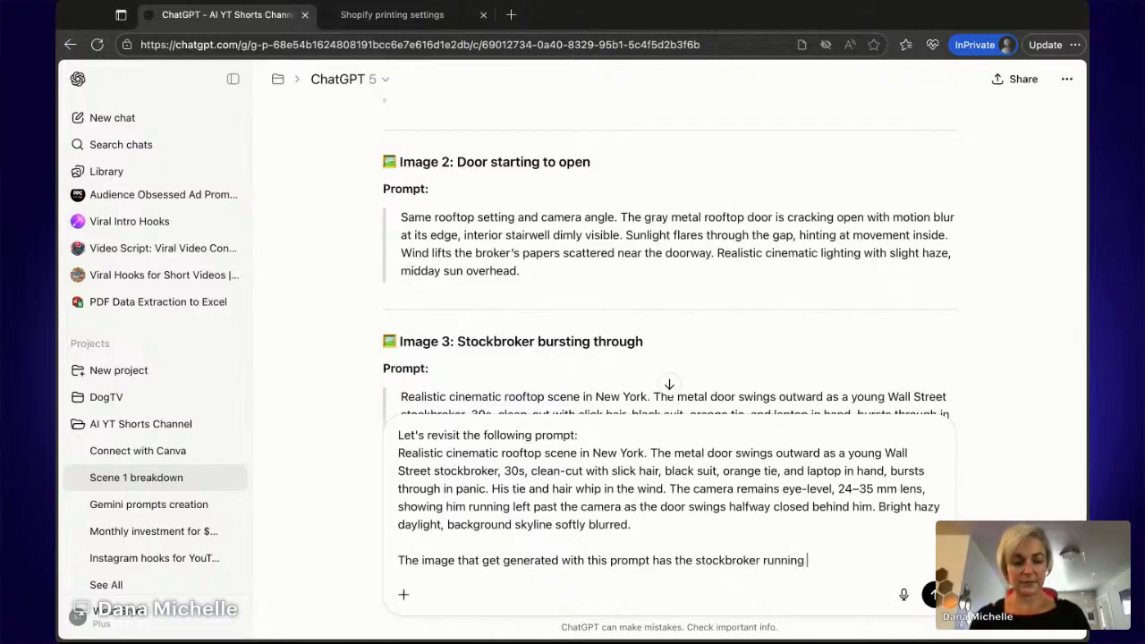
Step: Describe the image's direction problem by adding "what appears to be back inside the stairwell" to the sentence
type("i")
key("BackSpace")
type("what ape")
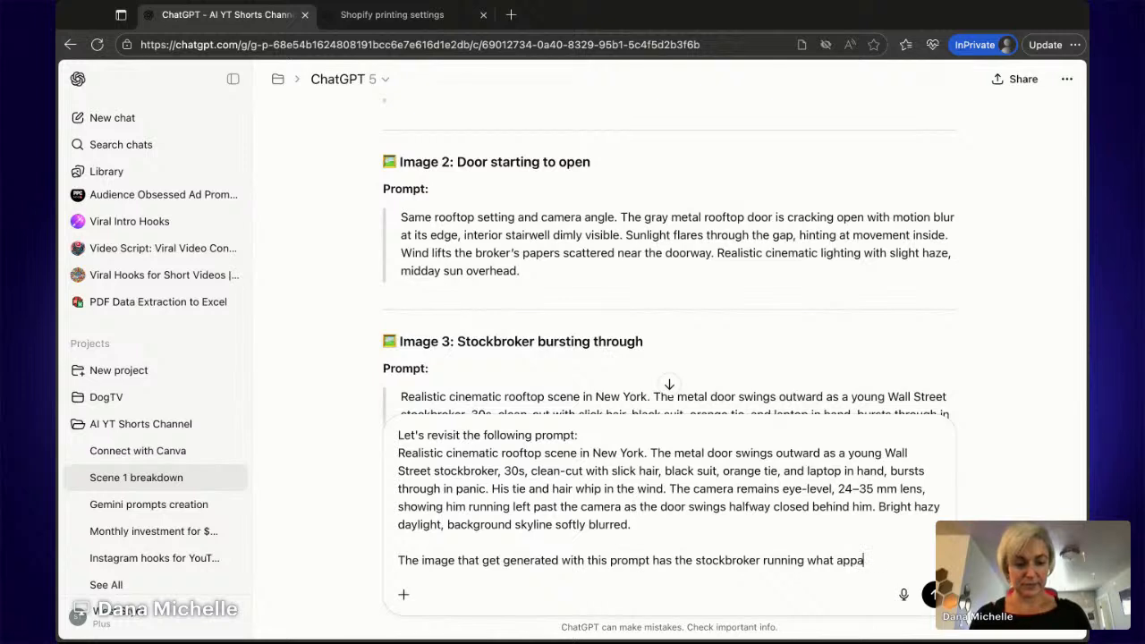
key("BackSpace")
key("BackSpace")
type("ears ")
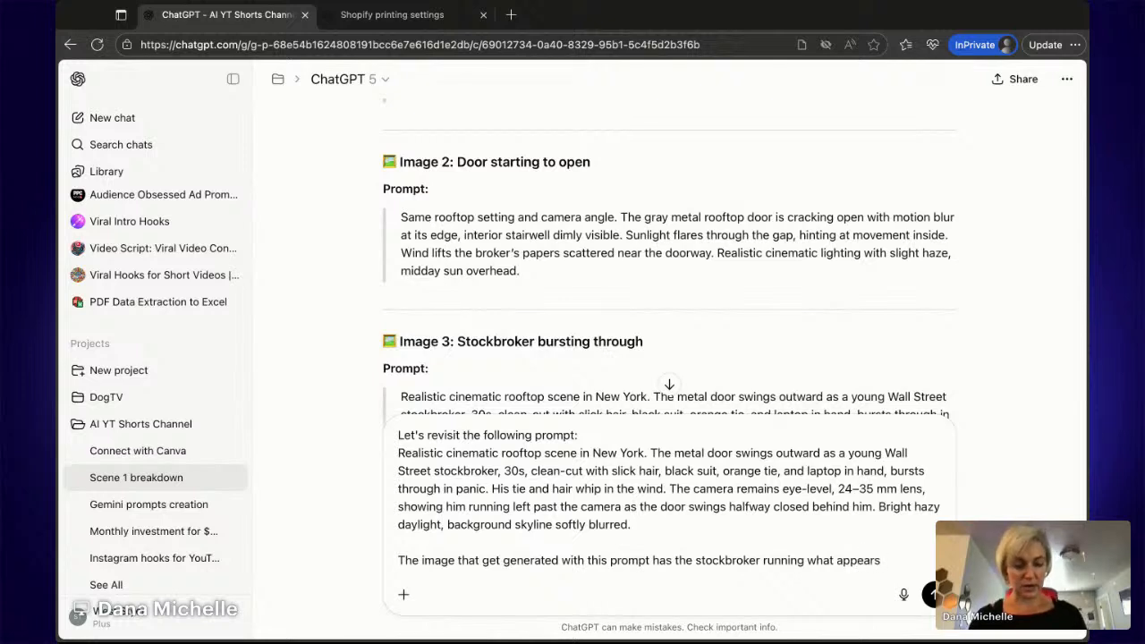
type("to be back insid the")
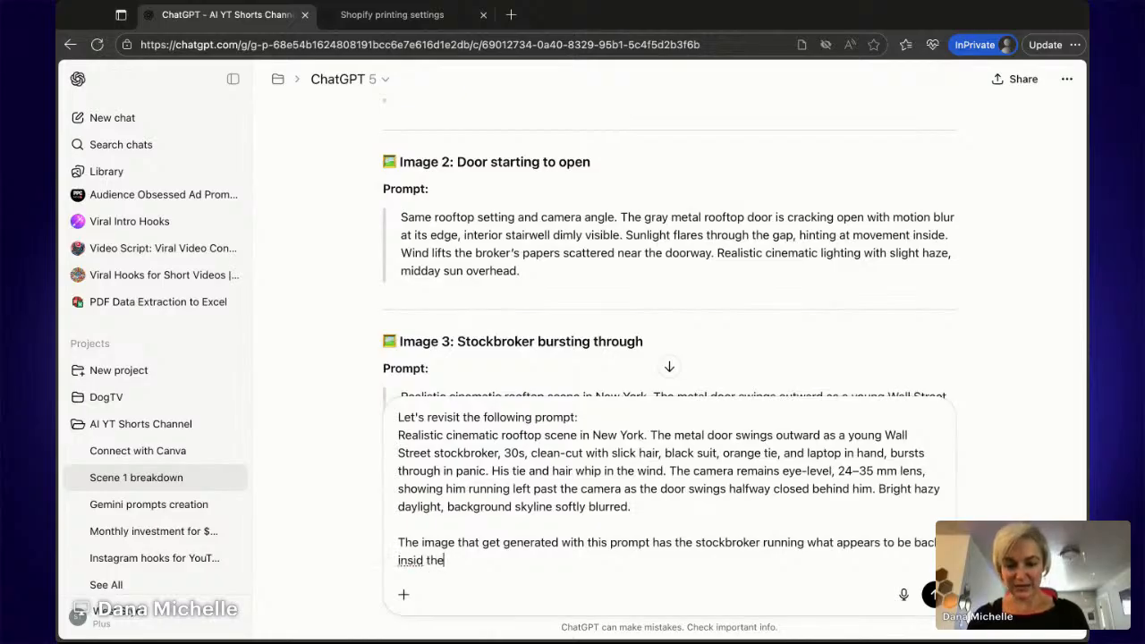
key("BackSpace")
key("BackSpace")
key("BackSpace")
key("BackSpace")
type("e thestats")
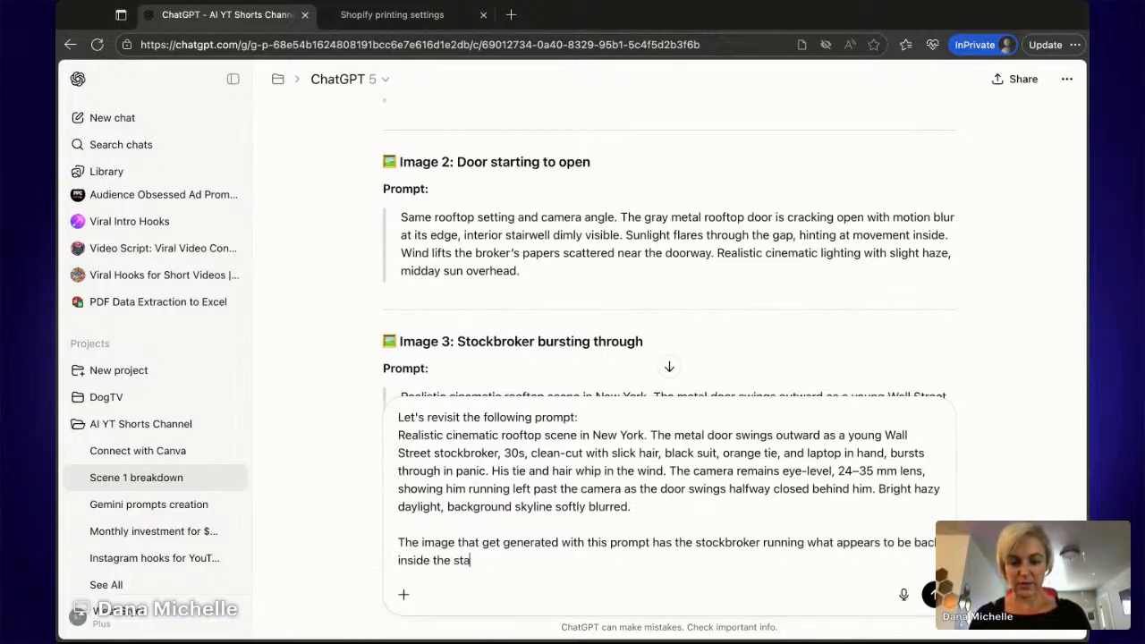
key("BackSpace")
key("BackSpace")
type("irwel")
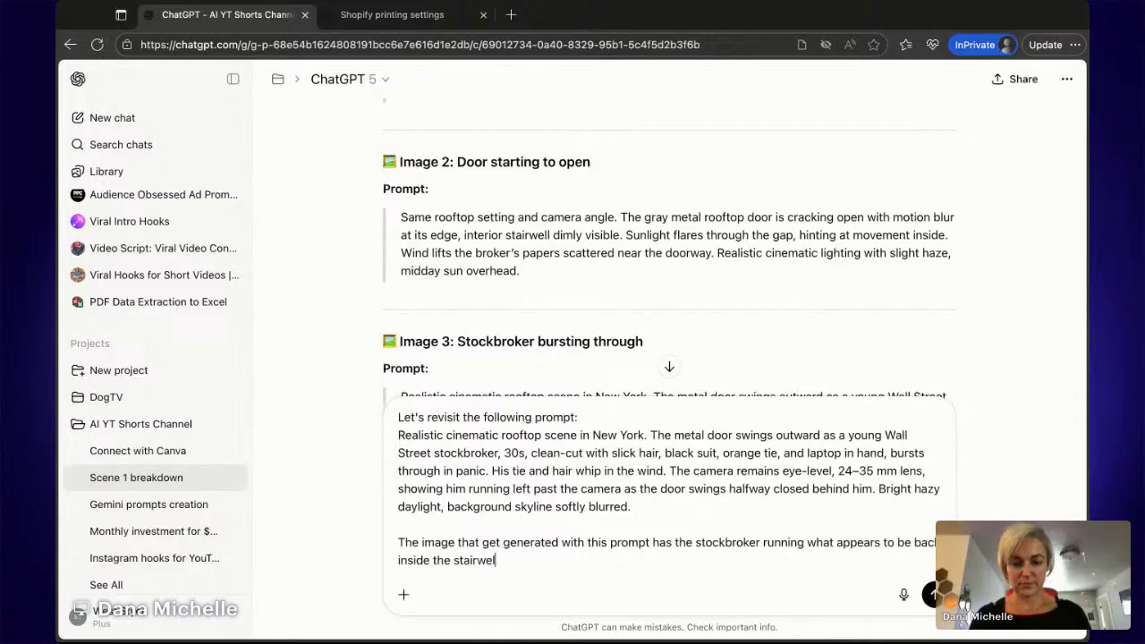
Step: State the required correction by ending the sentence with "- we need him to be running out of the stairwell."
type("l - we need h")
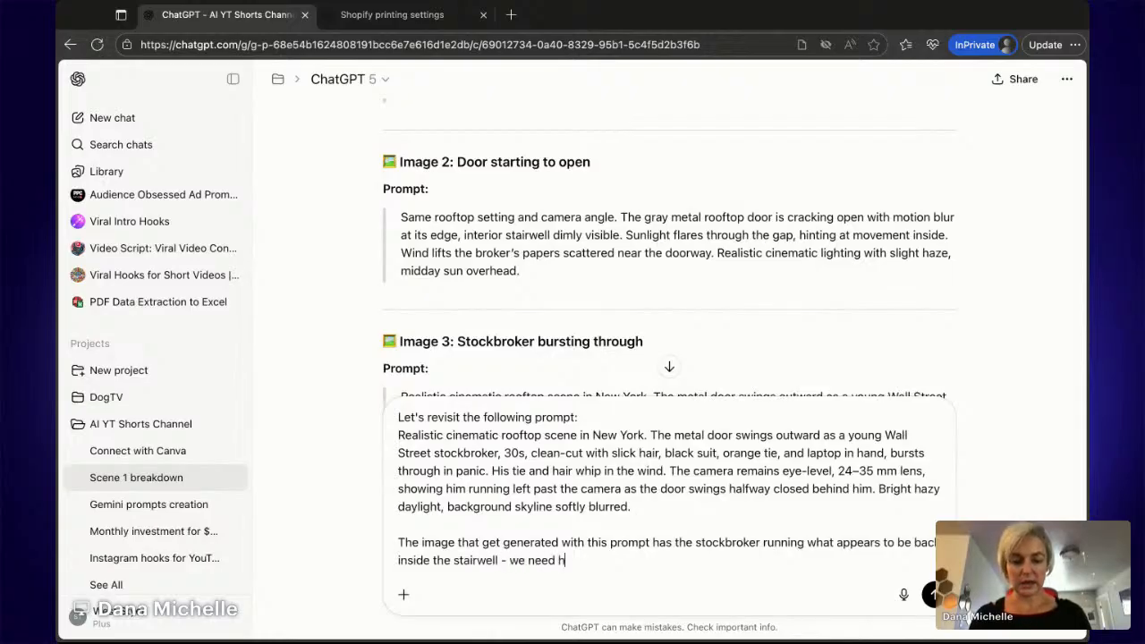
type("hin")
key("BackSpace")
key("BackSpace")
key("BackSpace")
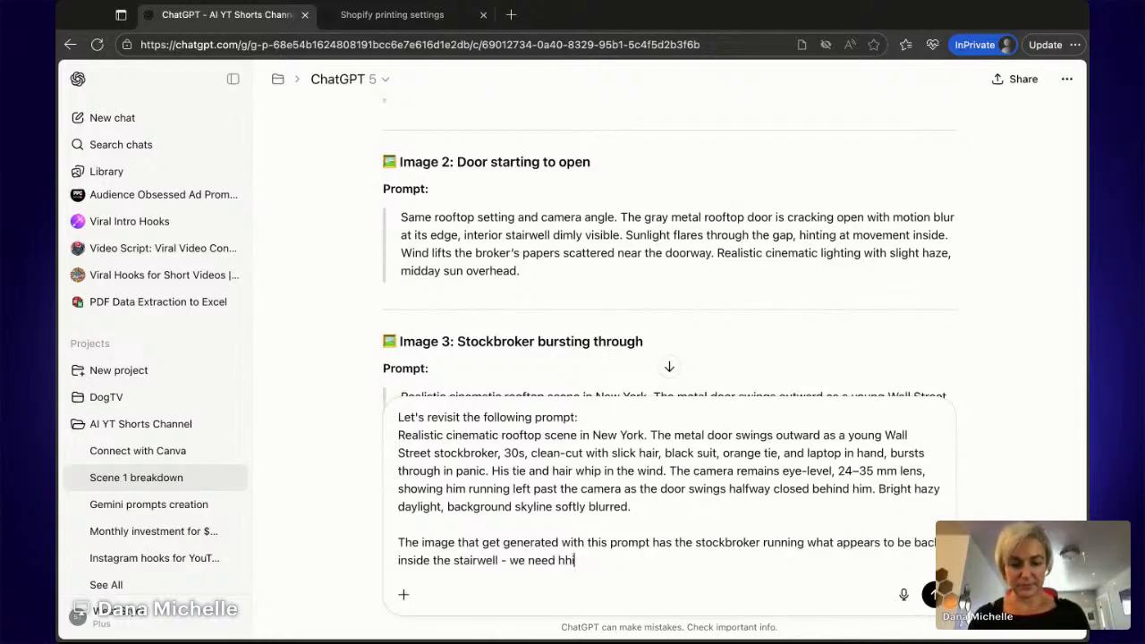
type("im to be ")
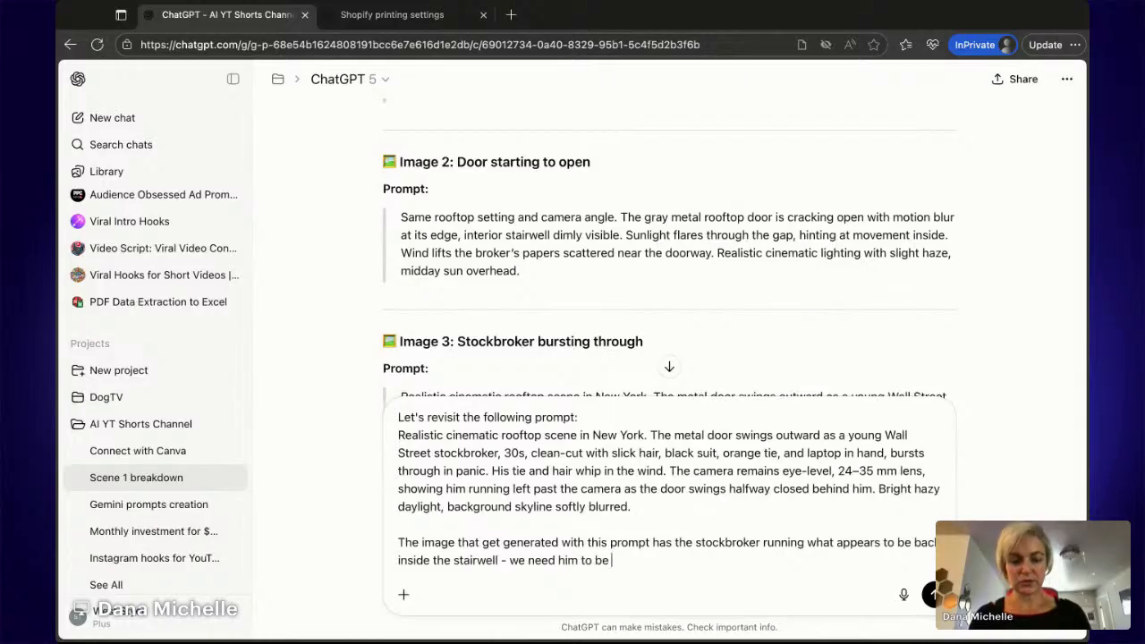
type("running out of t")
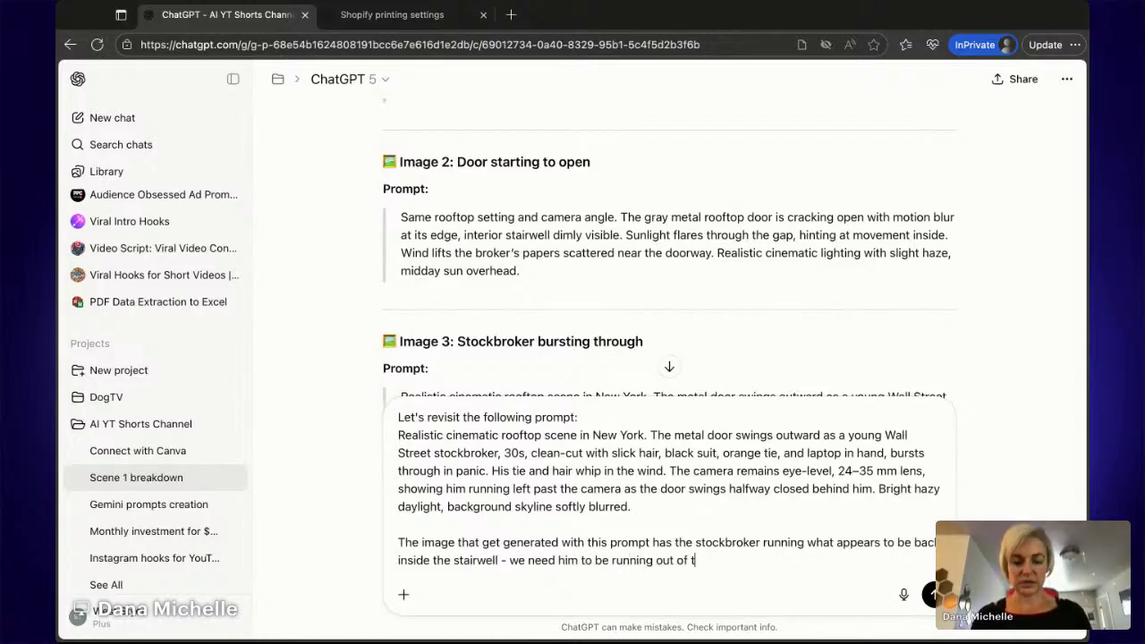
type("he stairwel")
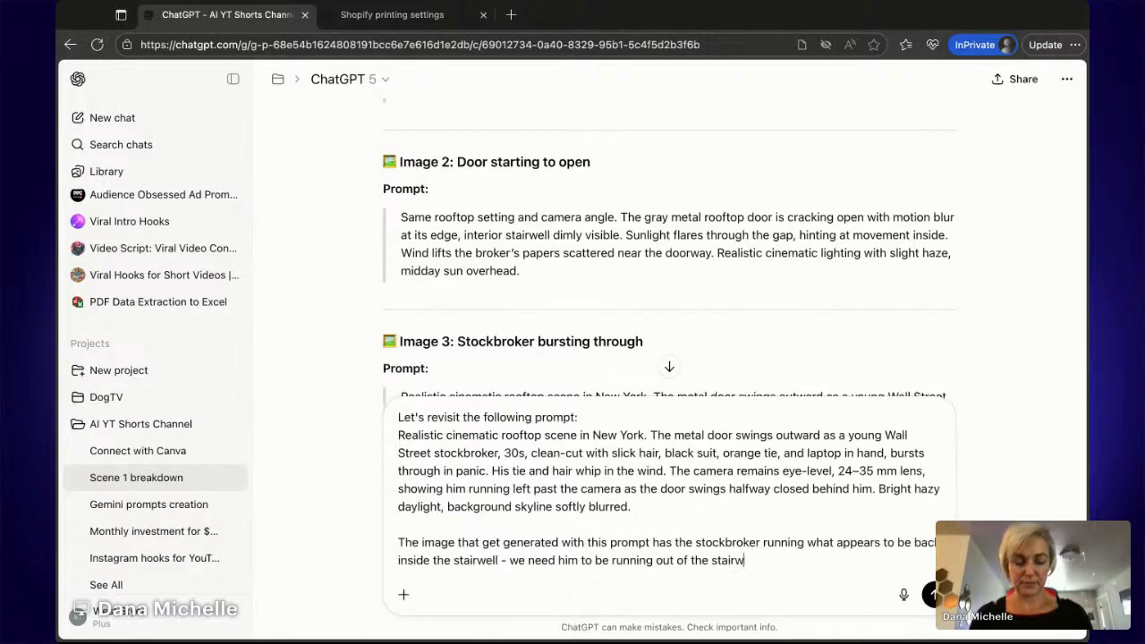
type("l.  What")
Step: Add a separate paragraph to the message starting "What adjustments to the above prompt should we make"
key("shift+Return")
key("shift+Return")
type("W")
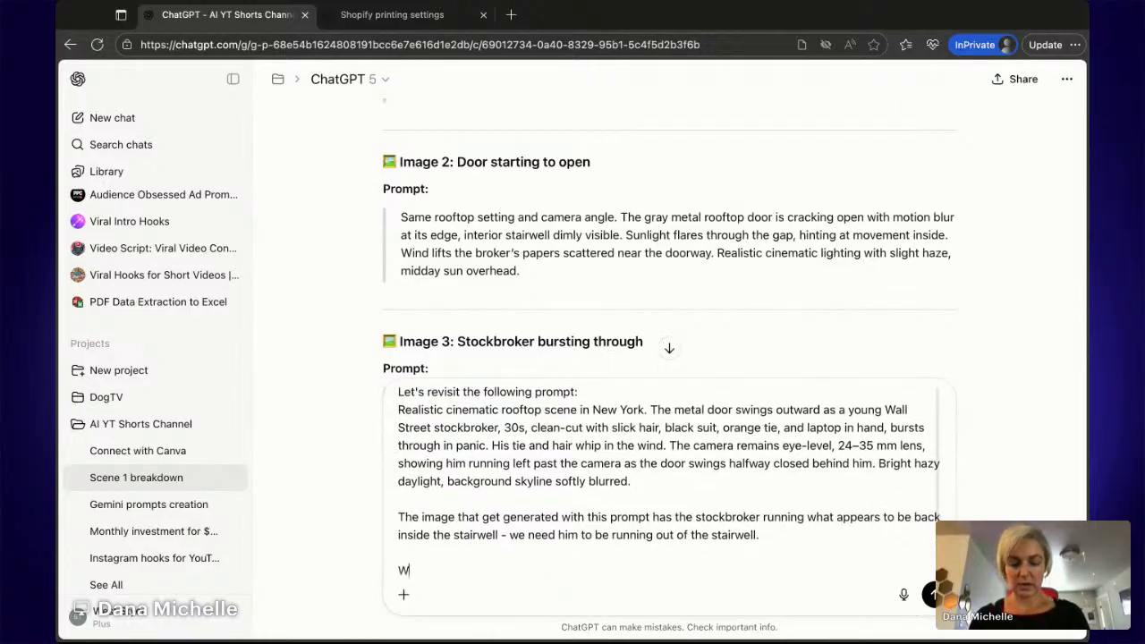
type("hat adjustment")
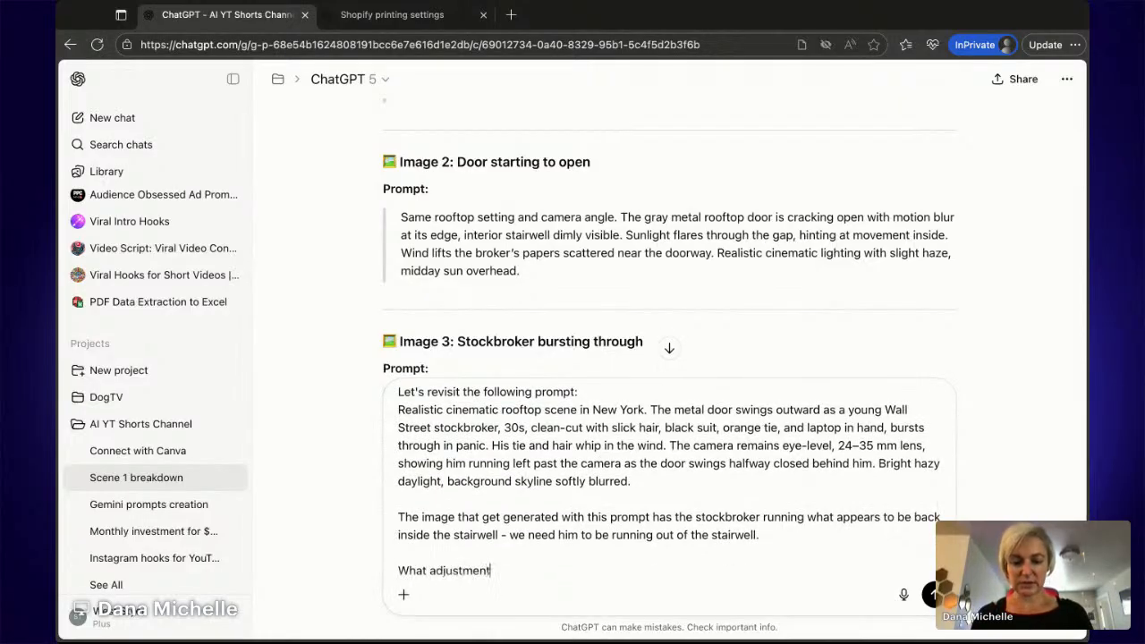
type("s to the ")
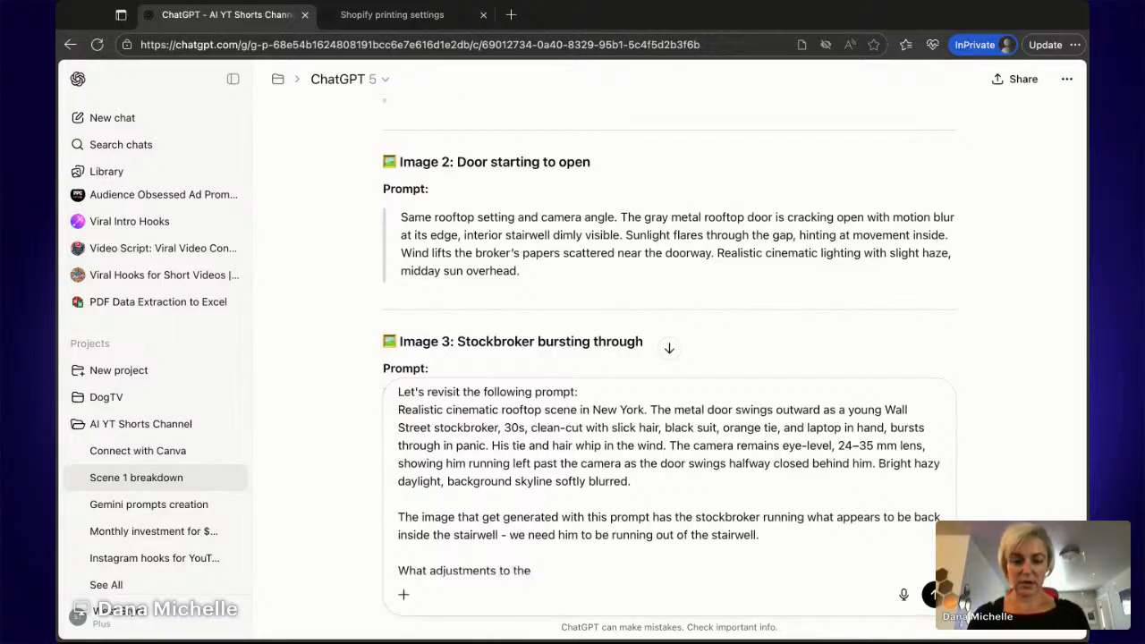
type("above")
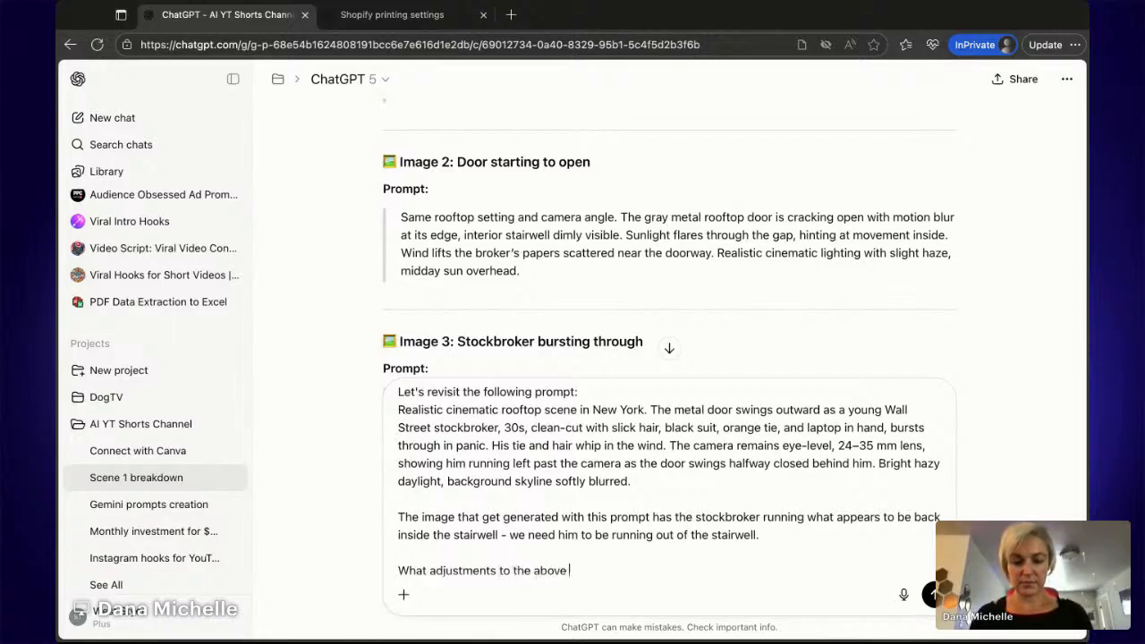
type(" prompt should we mak")
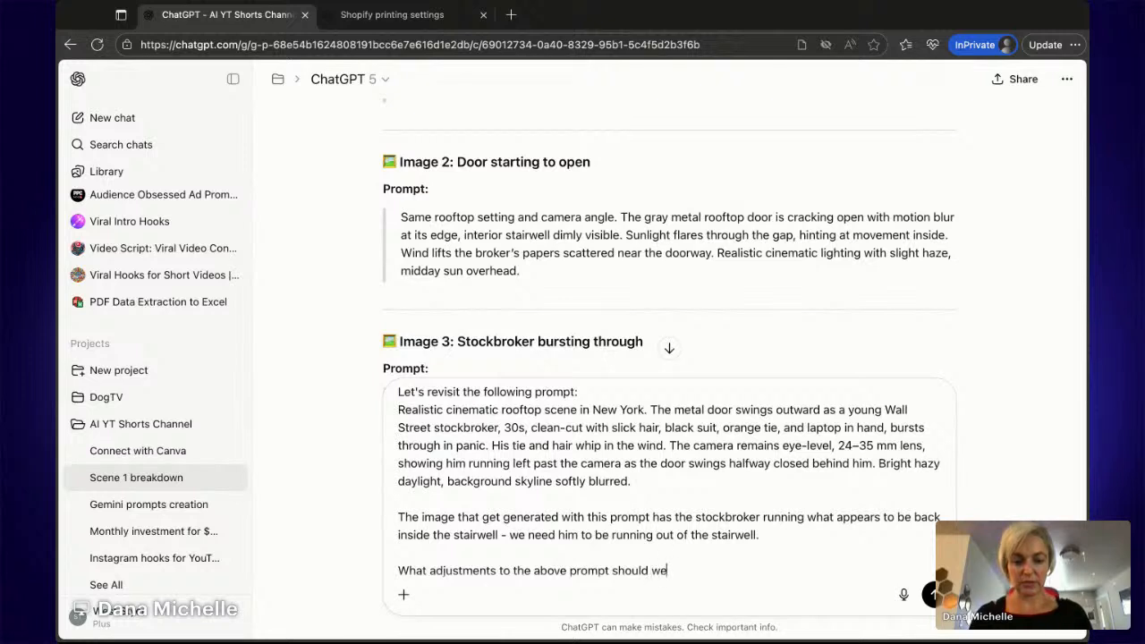
key("BackSpace")
key("BackSpace")
type("ake")
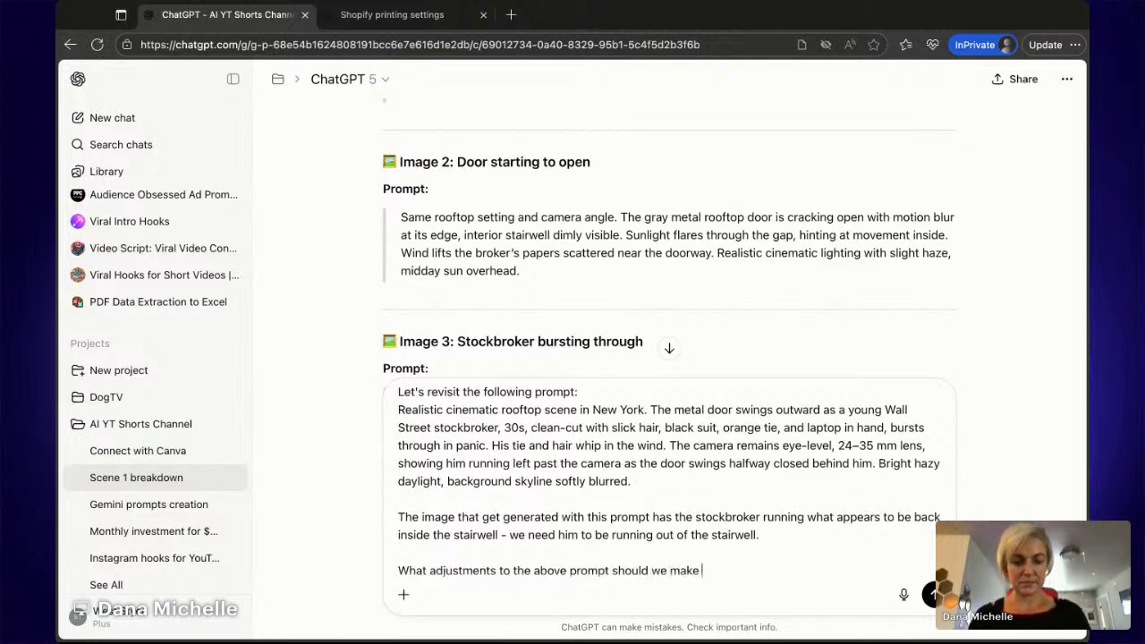
Step: Complete the question with "to accomplish this action?" and send the message
type(" to accomp")
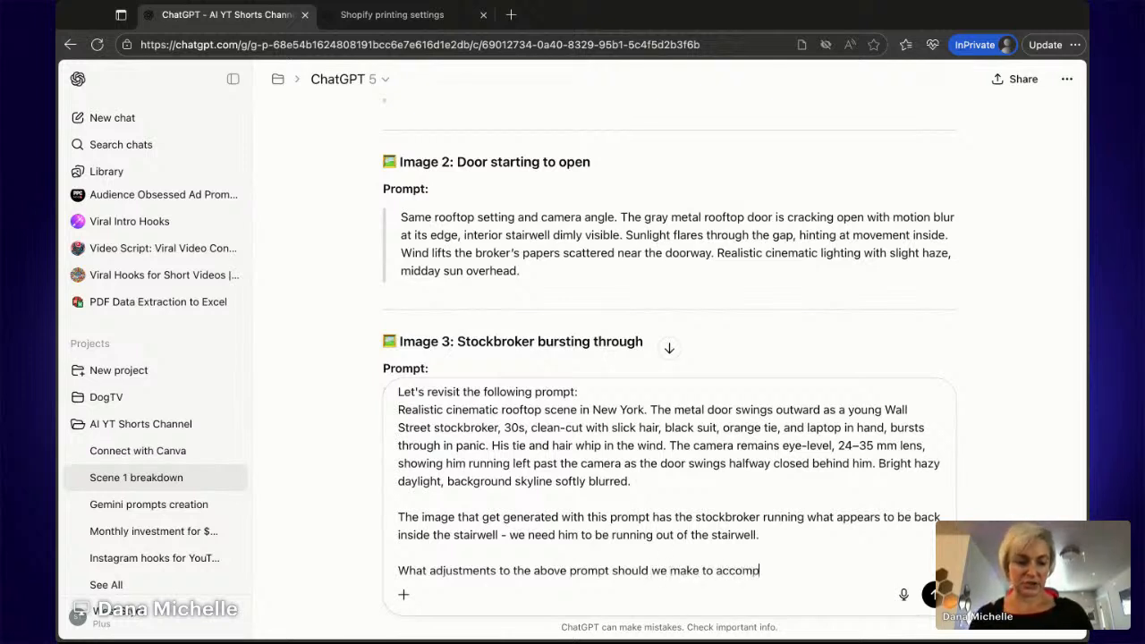
type("lish th")
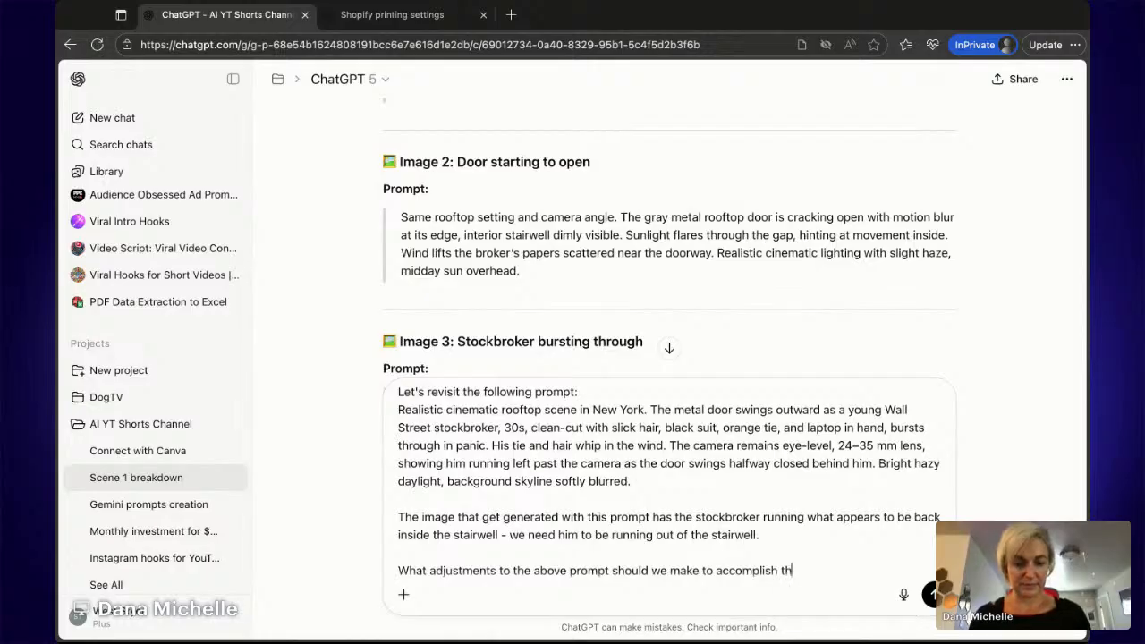
type("is reques")
key("BackSpace")
key("BackSpace")
key("BackSpace")
key("BackSpace")
key("BackSpace")
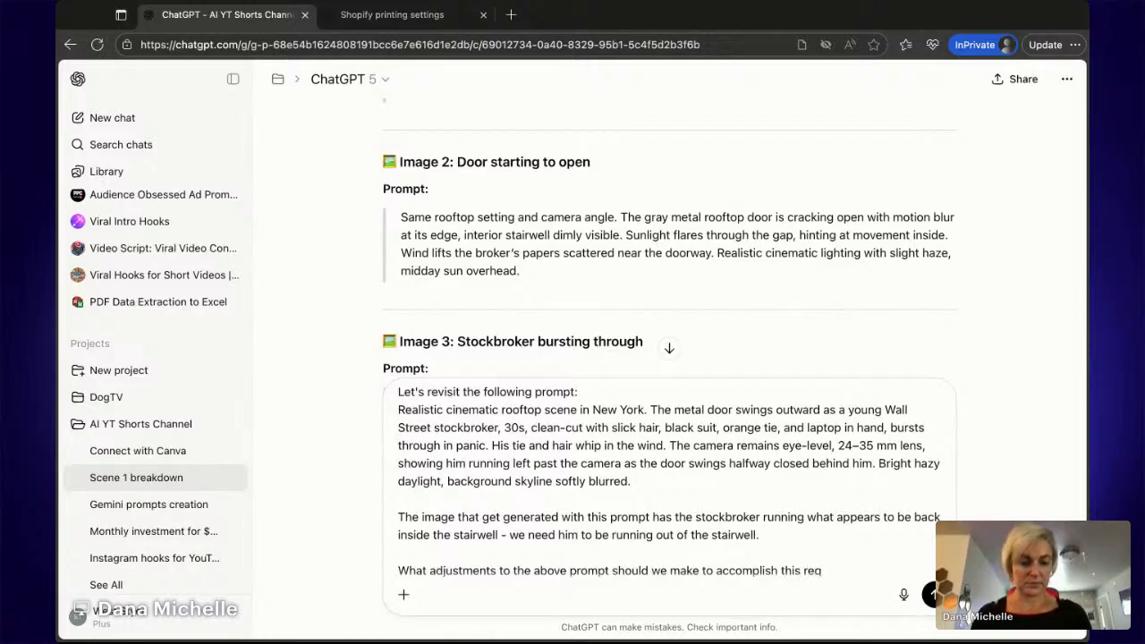
type("action.")
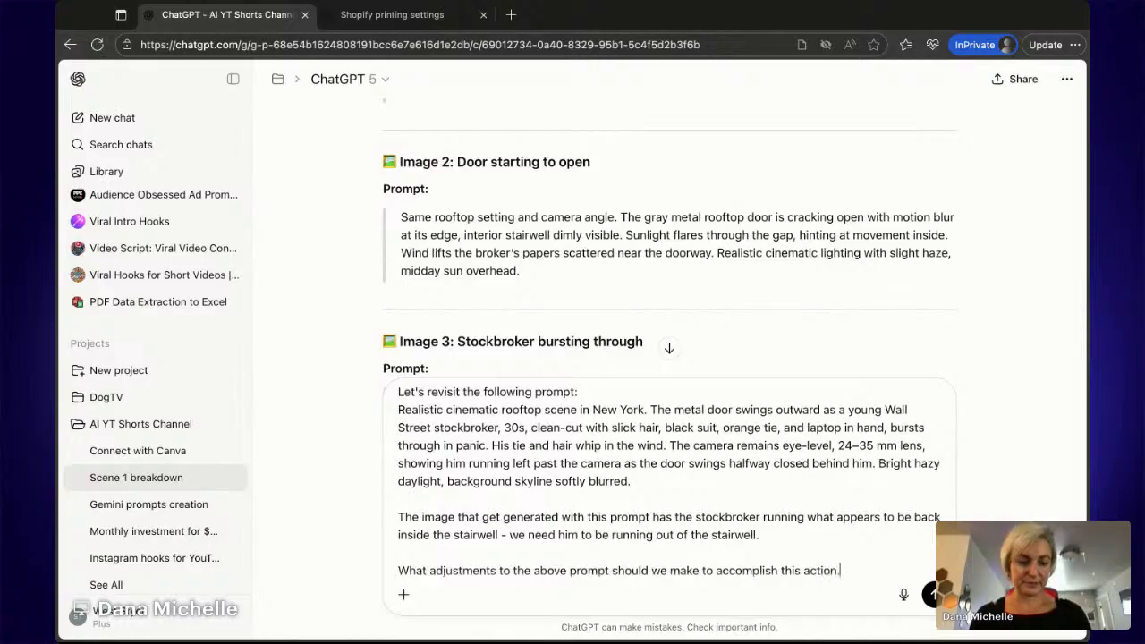
key("Return")
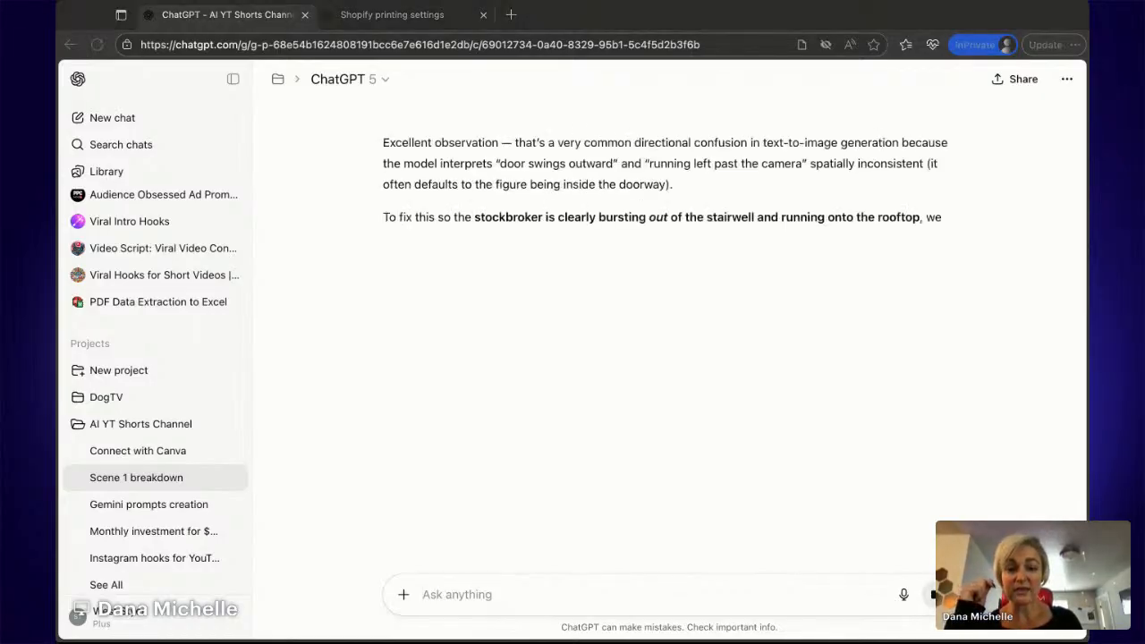
Step: Review the reply's suggested fixes and copy the whole Adjusted Prompt paragraph
left_click(117, 105)
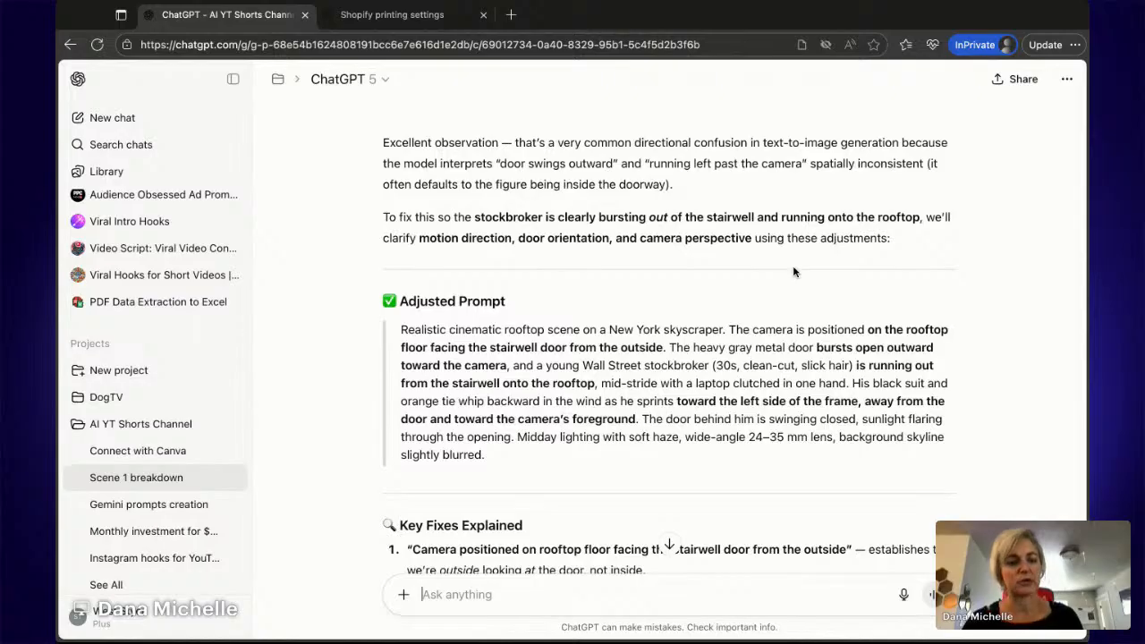
scroll(711, 460, "down", 5)
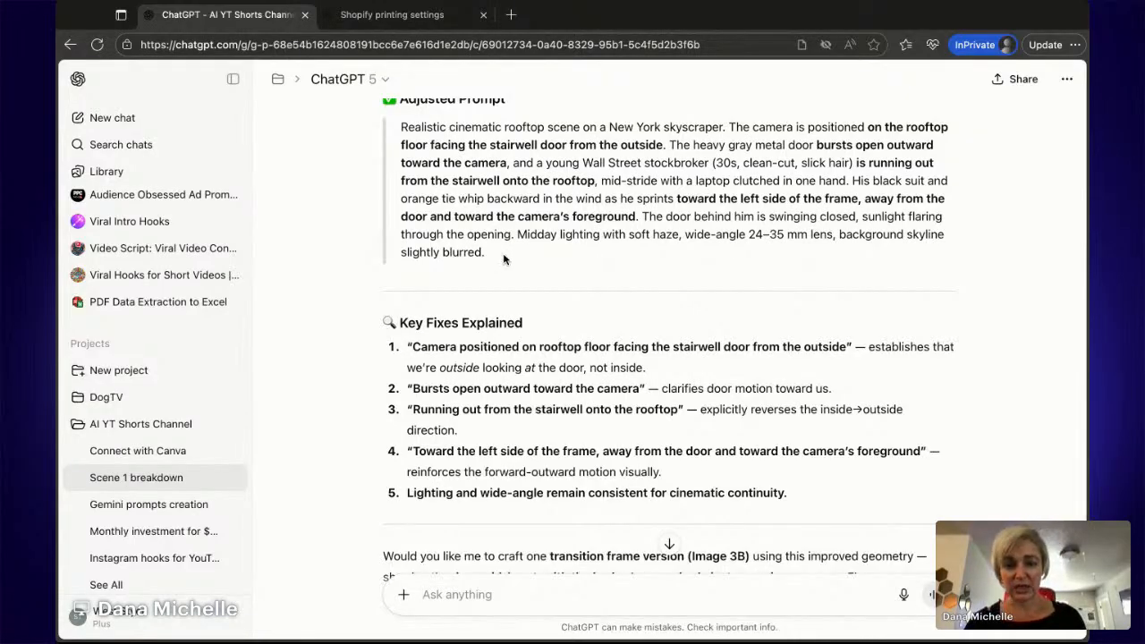
scroll(521, 272, "down", 3)
scroll(510, 281, "up", 6)
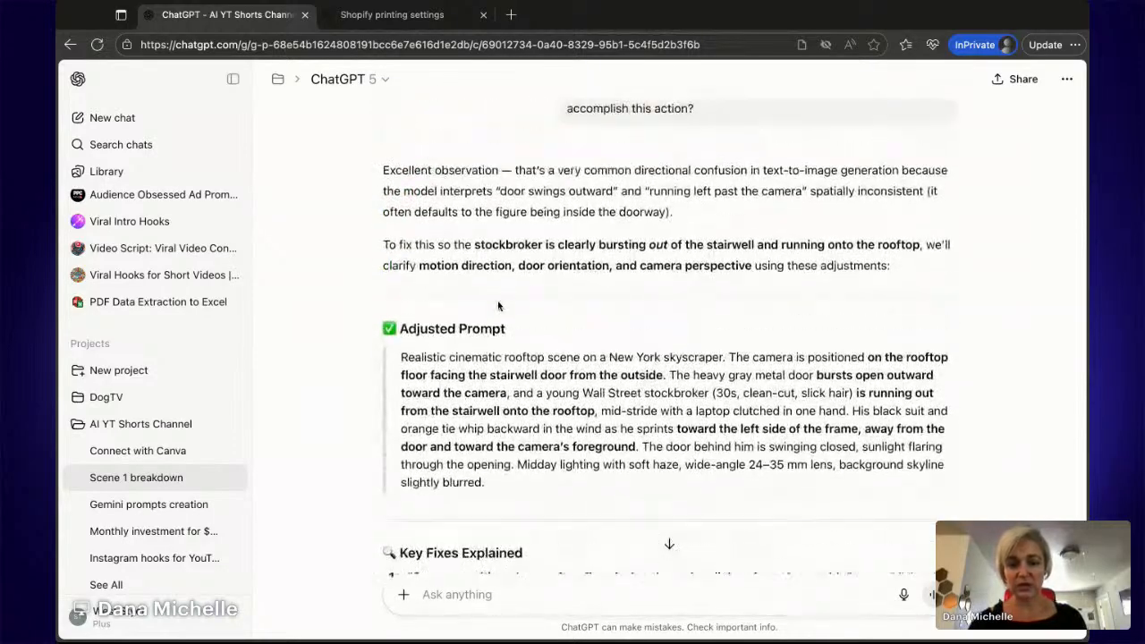
scroll(517, 491, "down", 1)
triple_click(488, 369)
key("ctrl+c")
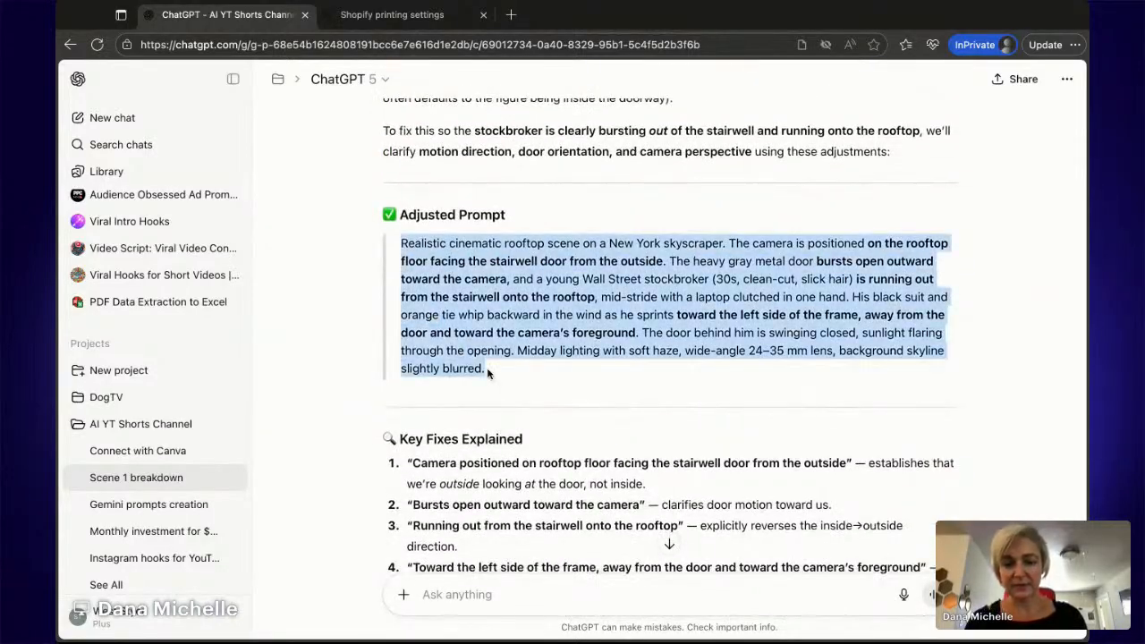
Step: Switch to Gemini, submit the adjusted prompt in the NYC Rooftop Cinematic Shot chat, and view the generated image
key("super+Tab")
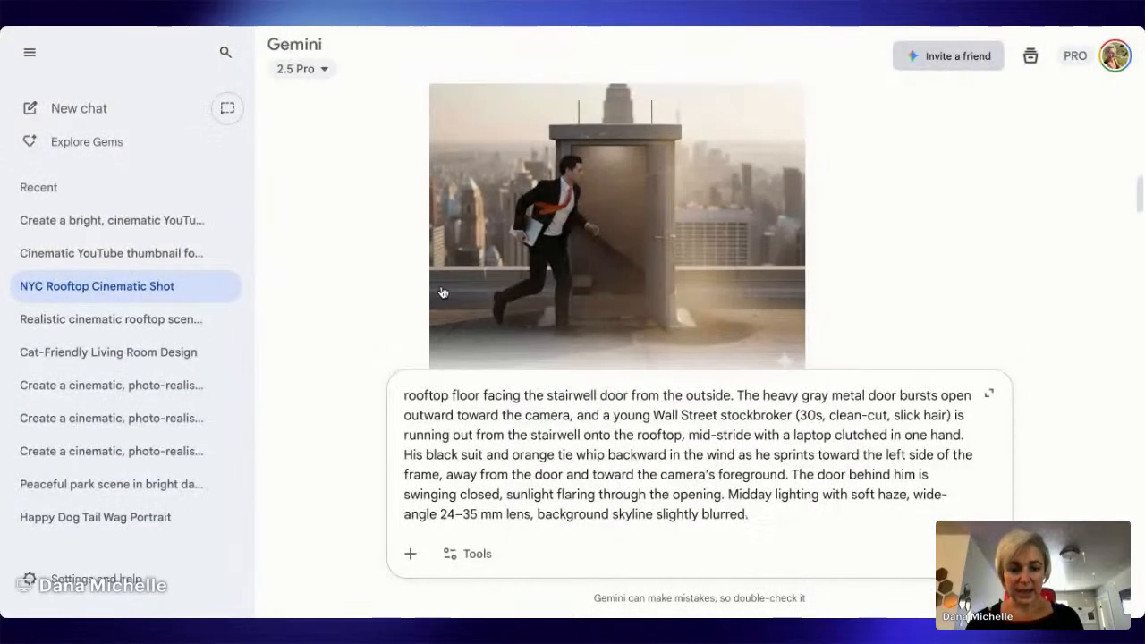
key("Return")
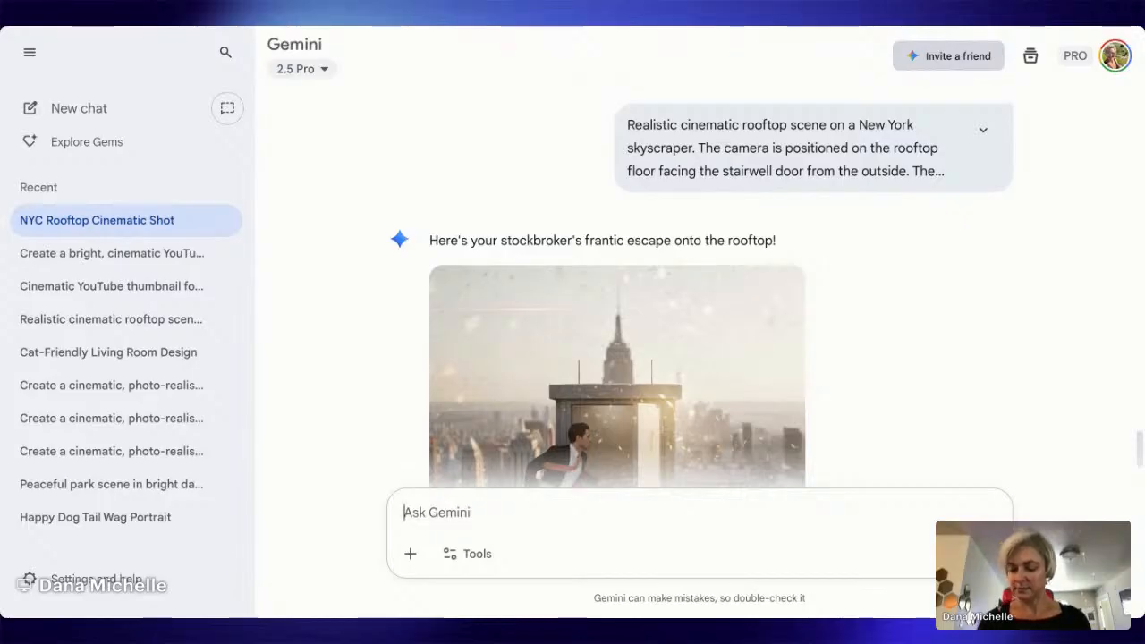
scroll(1027, 370, "down", 3)
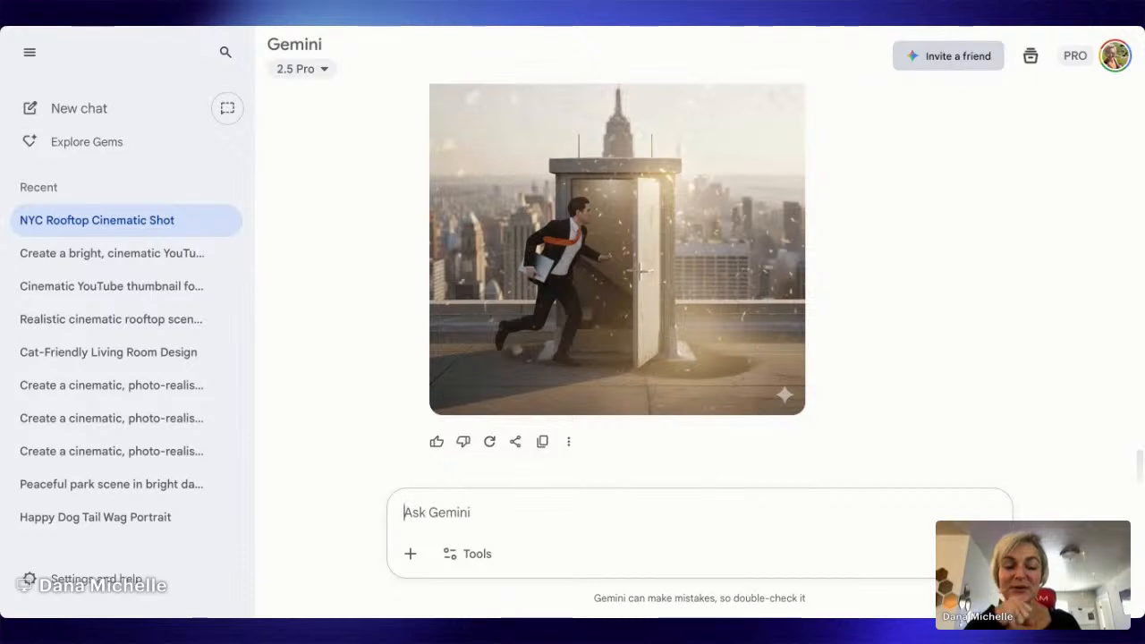
Step: Start a new chat, submit the copied adjusted rooftop prompt there, and view the generated image
scroll(980, 381, "up", 3)
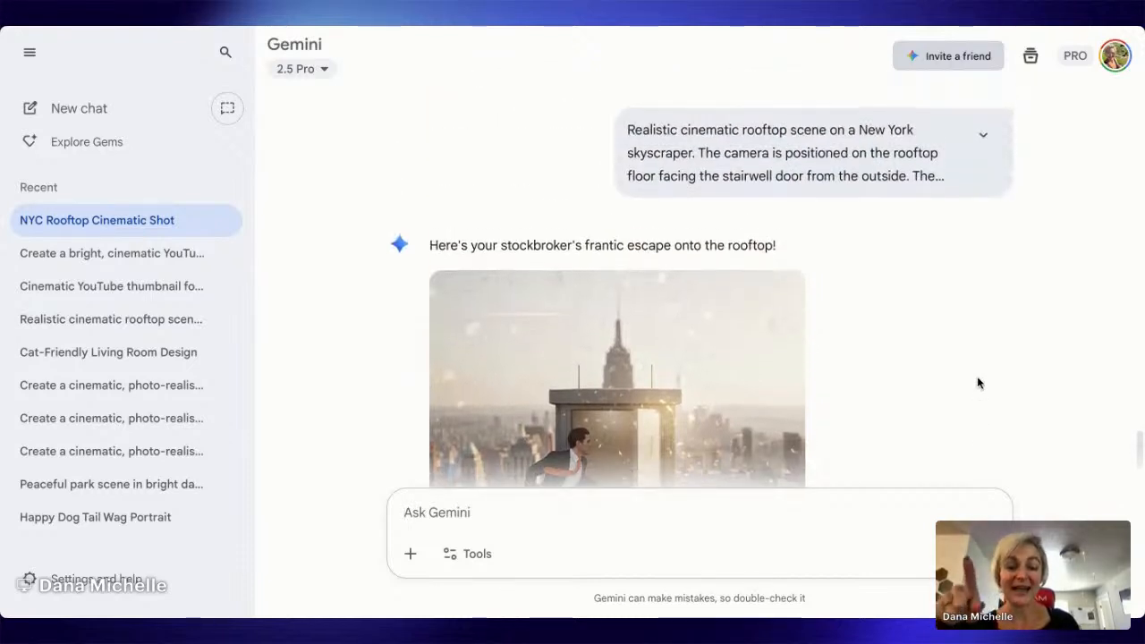
scroll(977, 381, "down", 2)
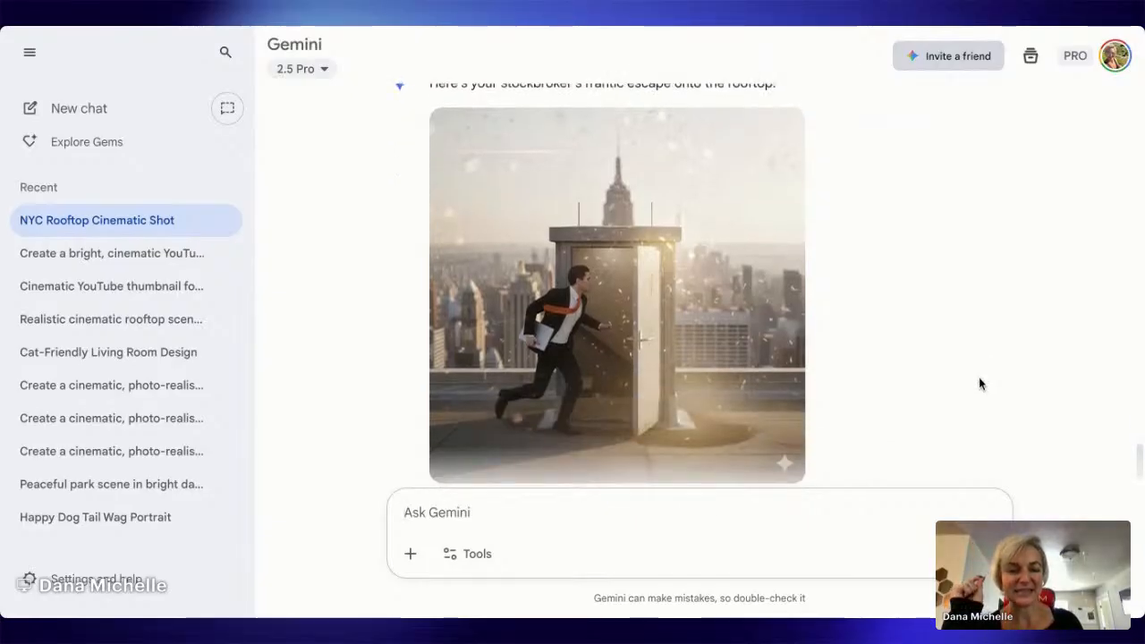
scroll(978, 382, "up", 1)
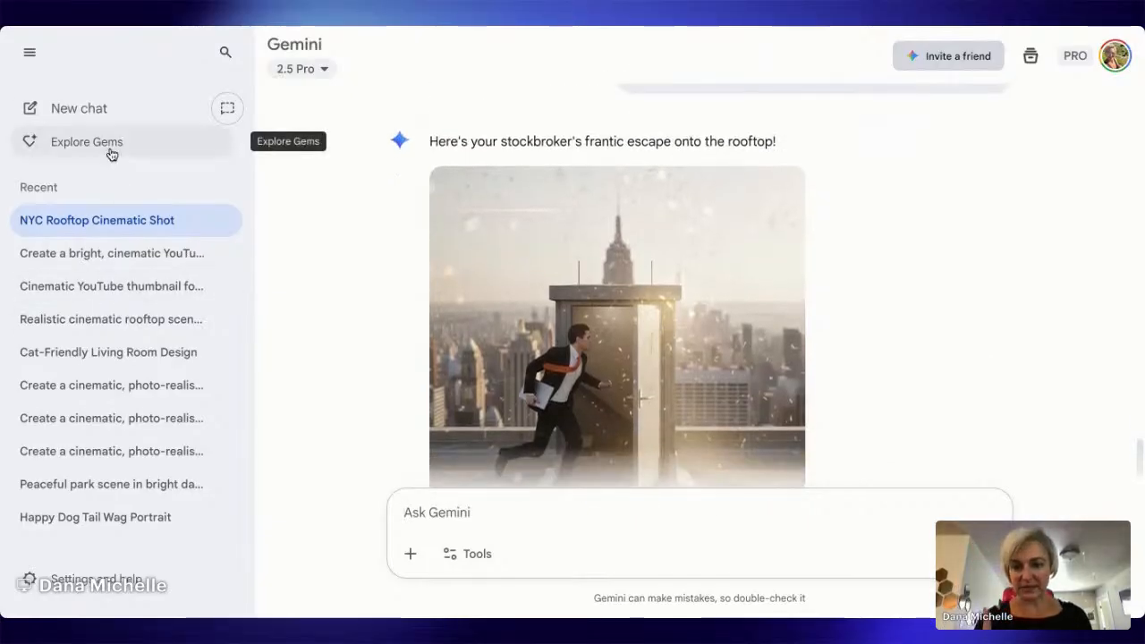
left_click(100, 107)
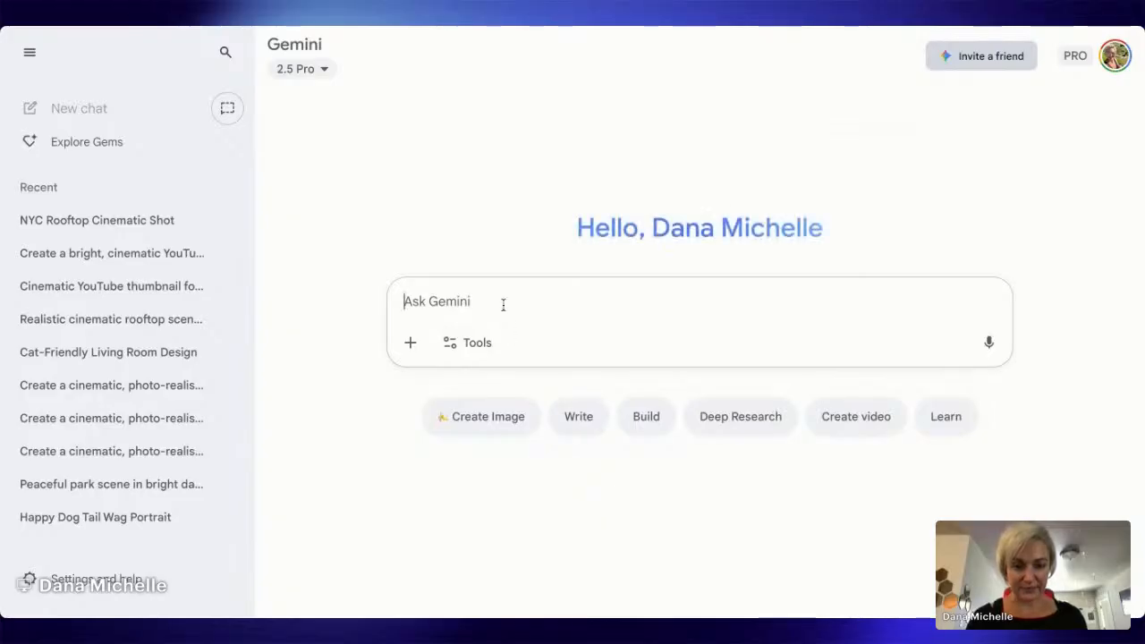
key("ctrl+v")
key("Return")
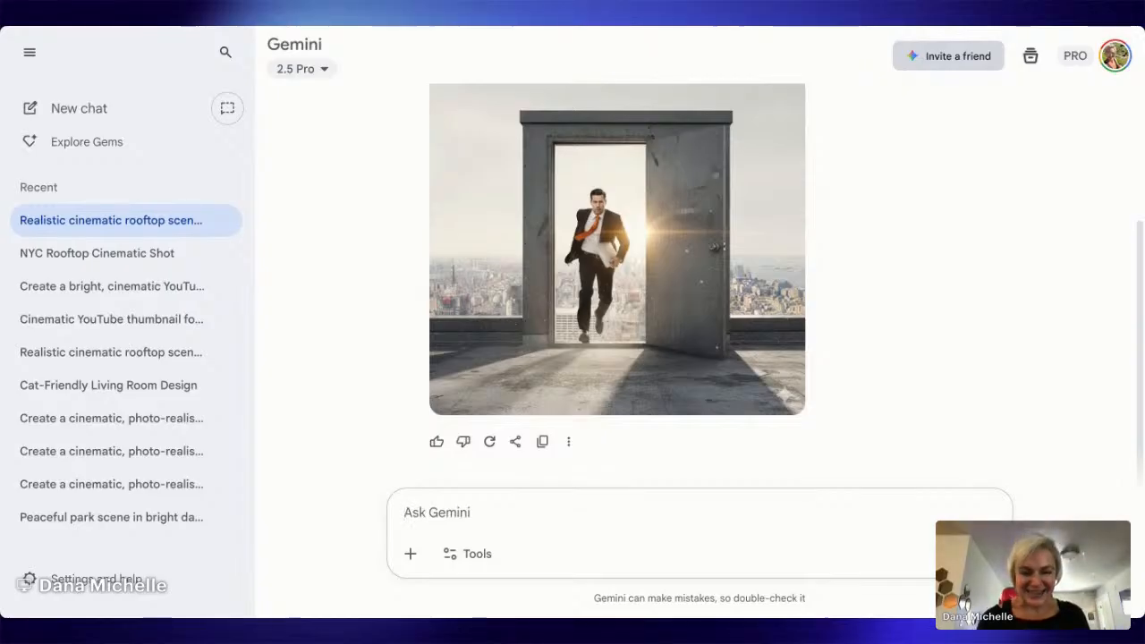
scroll(700, 282, "up", 1)
scroll(699, 283, "down", 1)
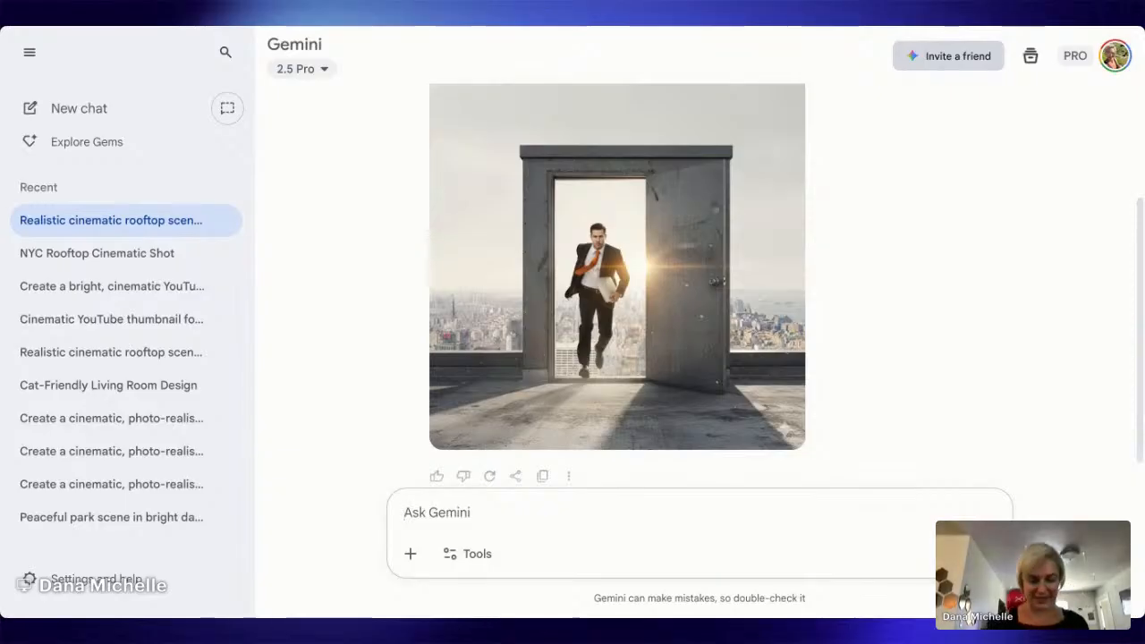
scroll(939, 359, "up", 2)
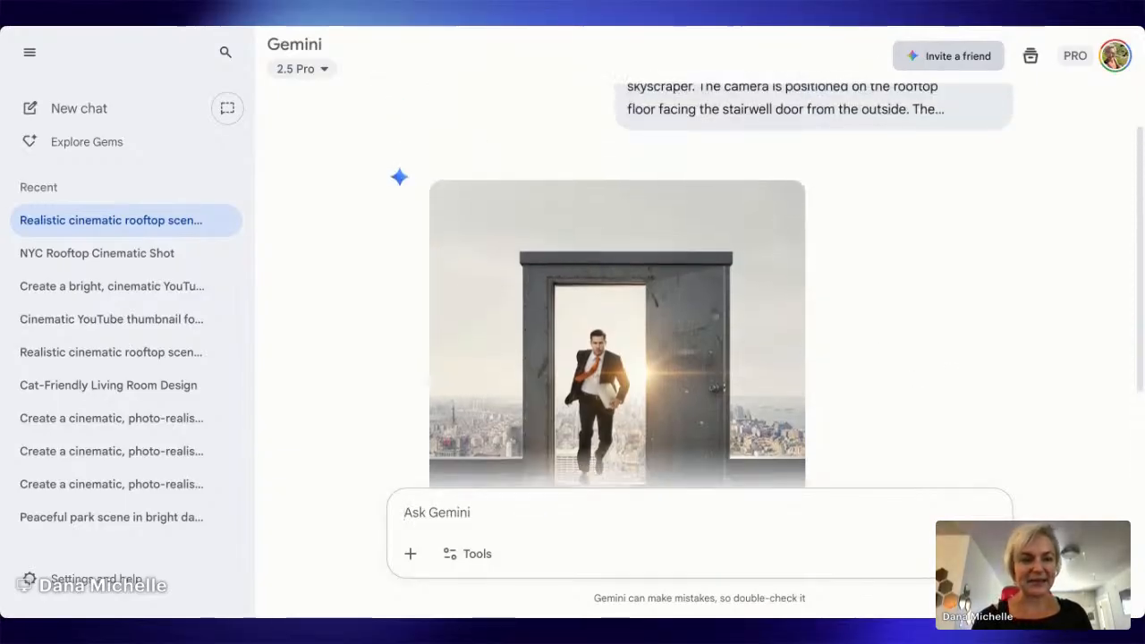
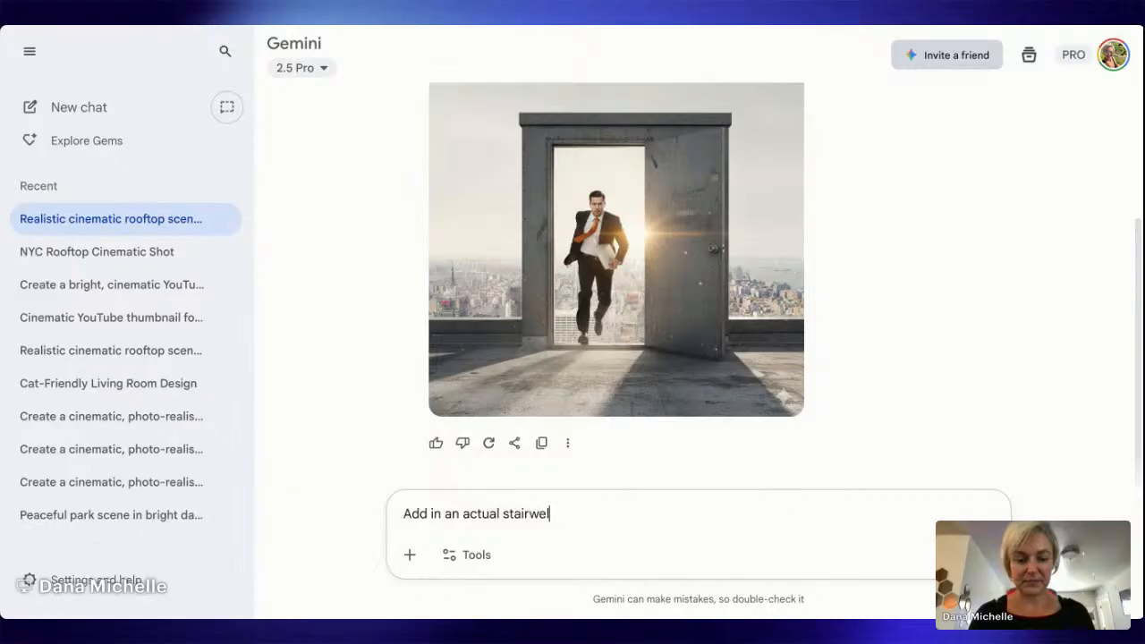
Step: Send the follow-up "Add in an actual stairwell behind the stockbroker." and view the edited image
type("l behind the st")
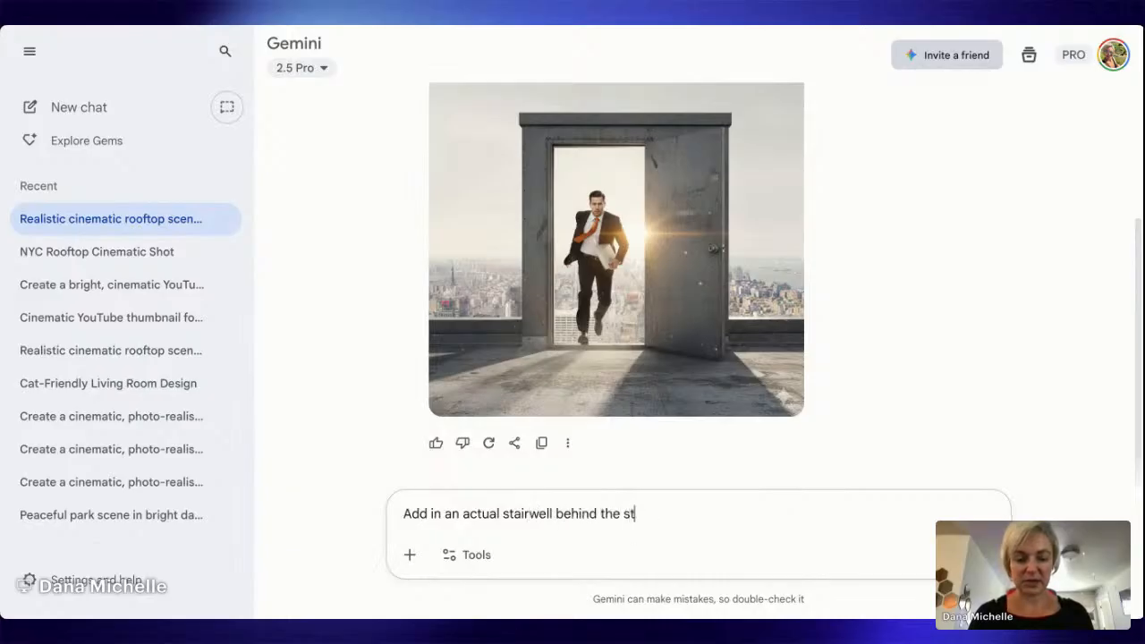
type("ockbroker.")
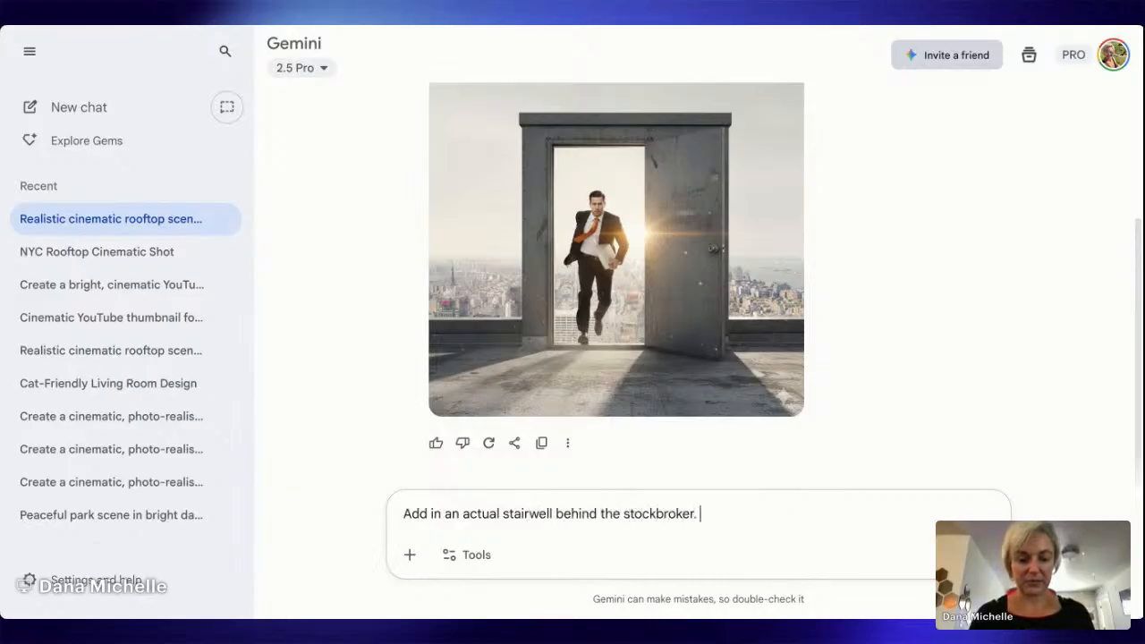
key("Return")
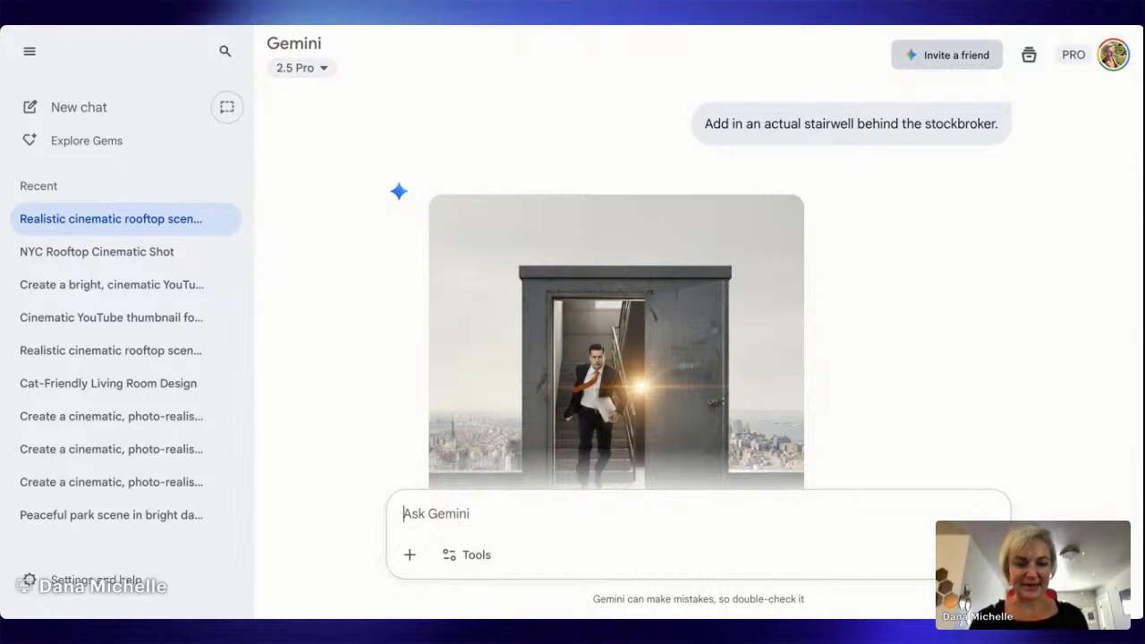
scroll(970, 383, "down", 2)
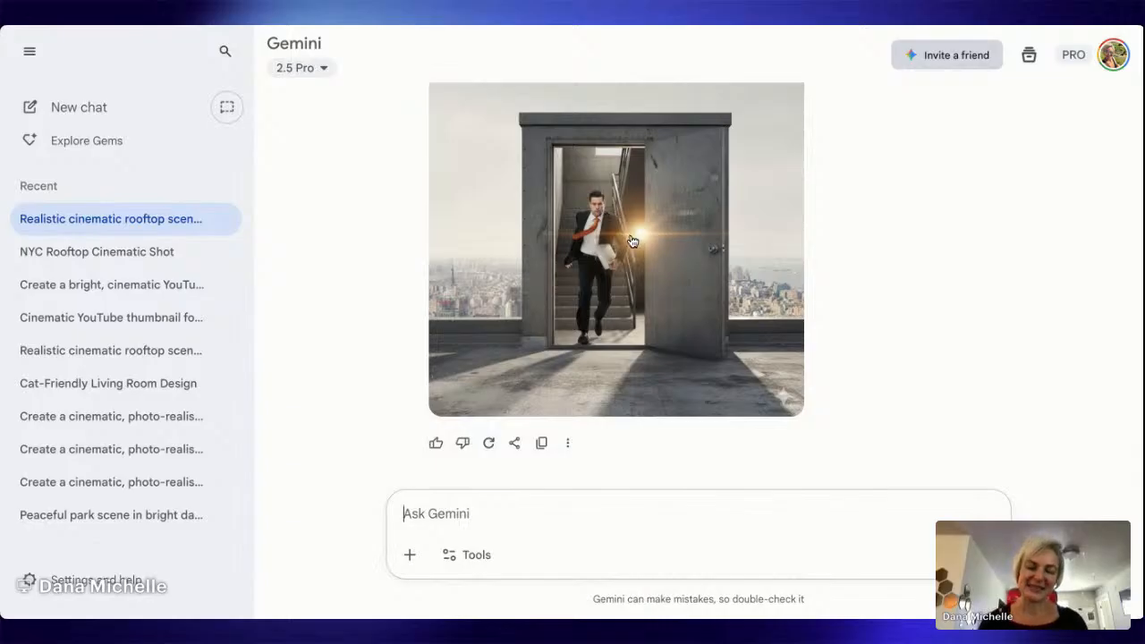
Step: Submit the copied prompt describing a dimly lit interior stairwell with concrete steps and handrails behind him, and view the image
left_click(562, 504)
key("ctrl+v")
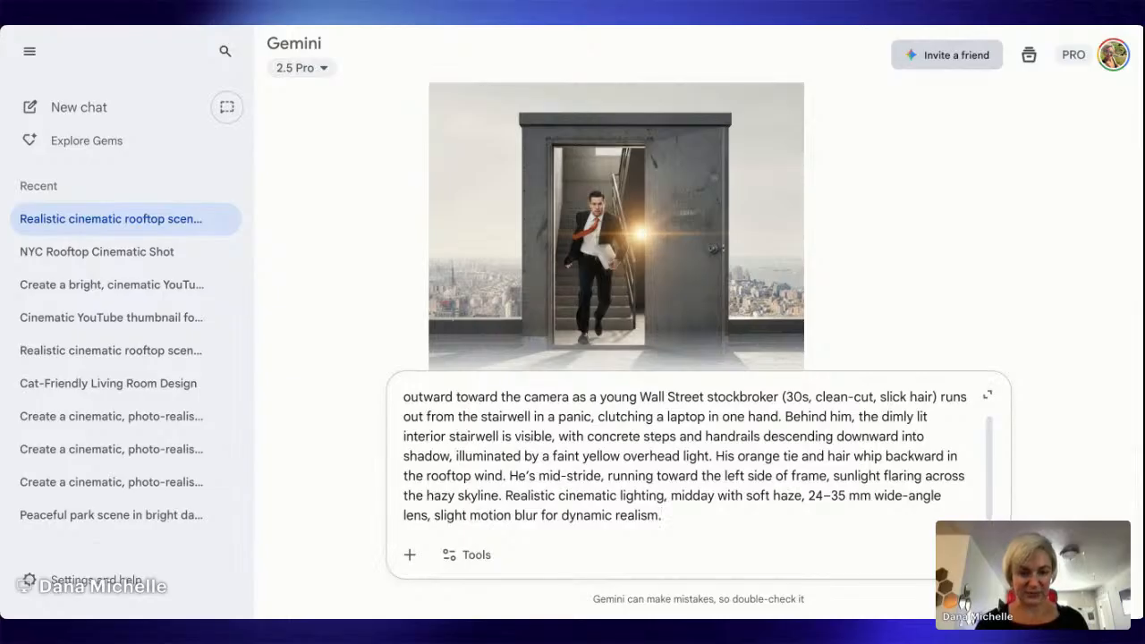
key("Return")
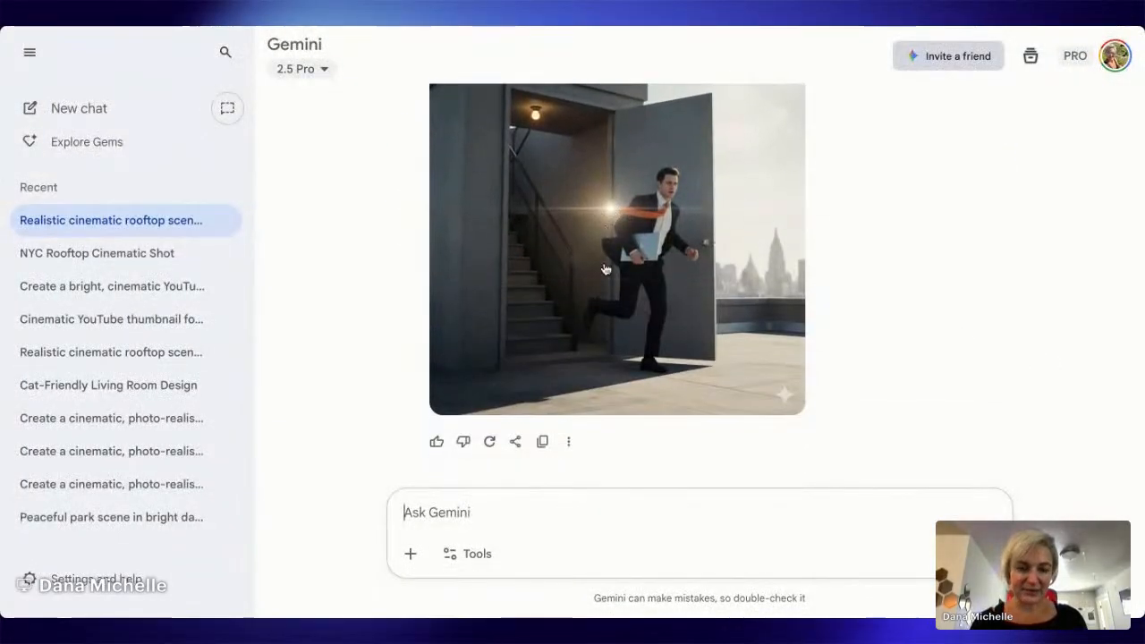
scroll(582, 450, "up", 1)
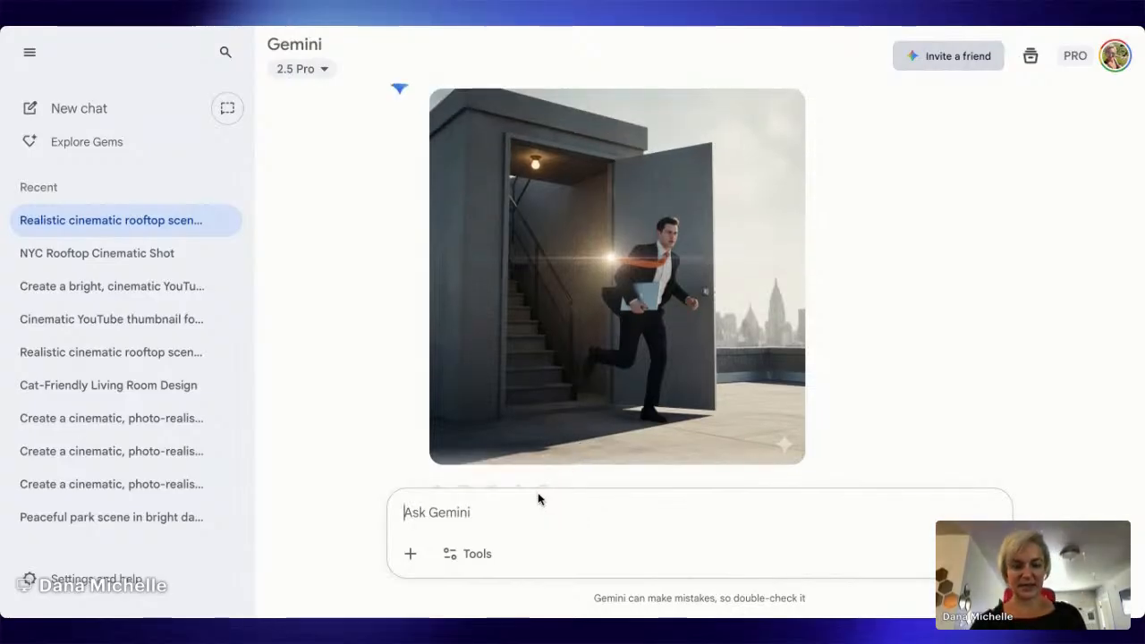
Step: Send the follow-up "Remove the tiny bit of sunlight coming through the door jam." and view the edited image
type("Re")
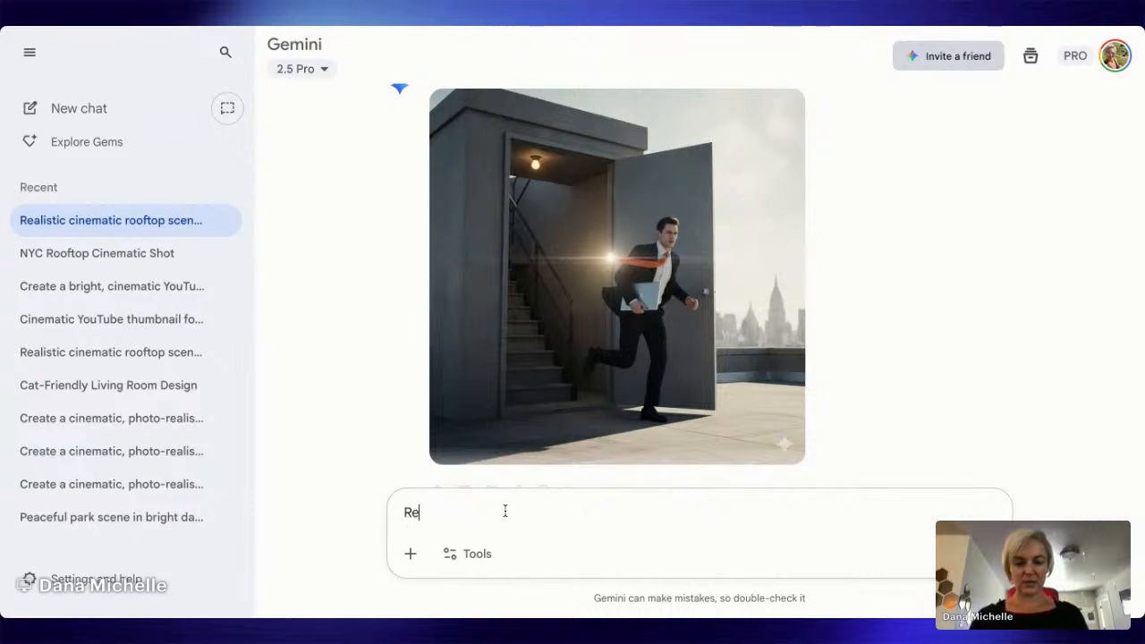
type("move the ti")
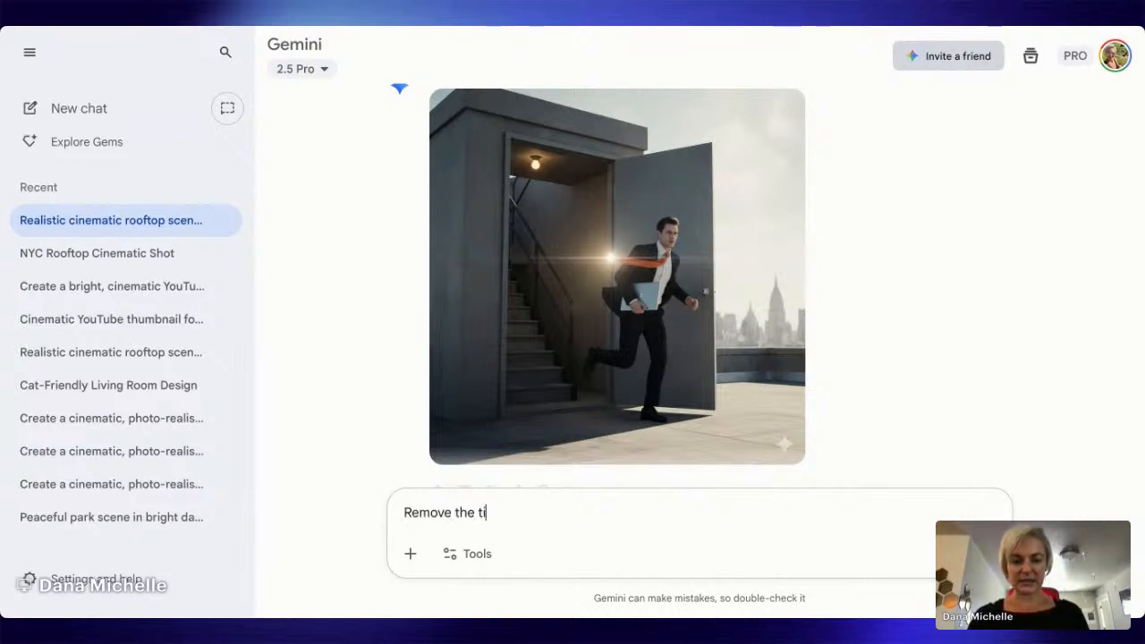
type("ny bit of ")
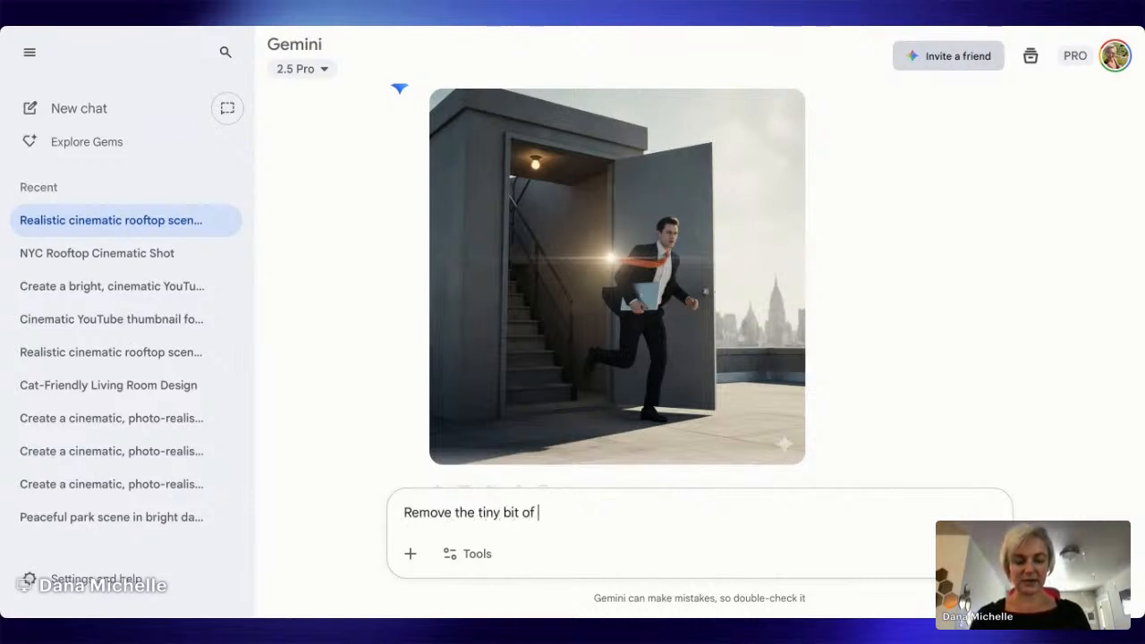
type("sunlight ")
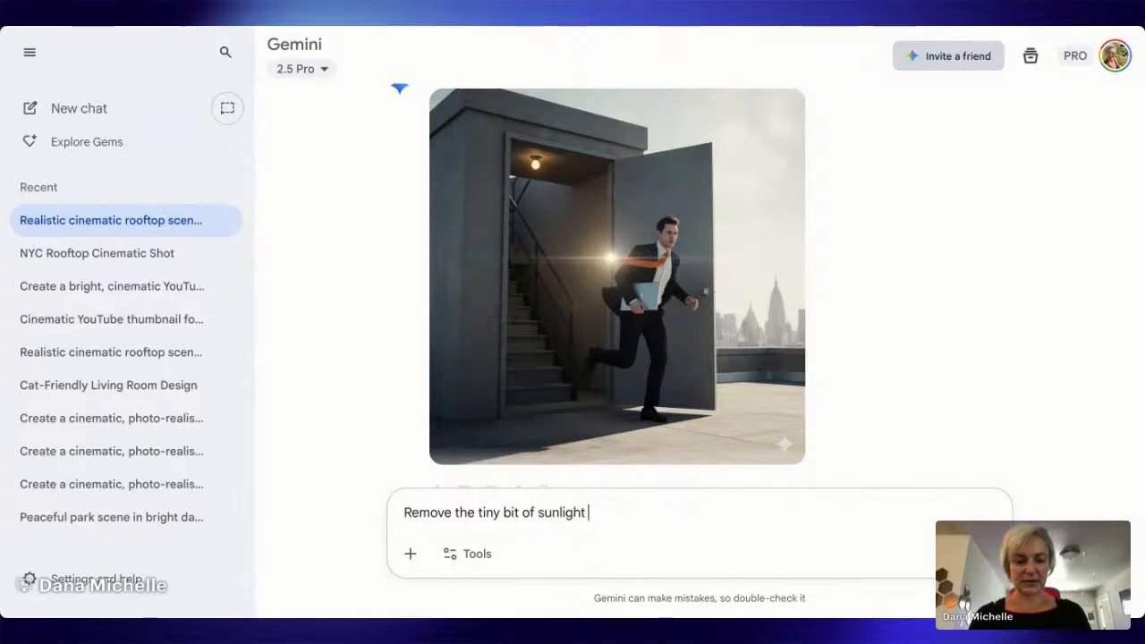
type("coming through the ")
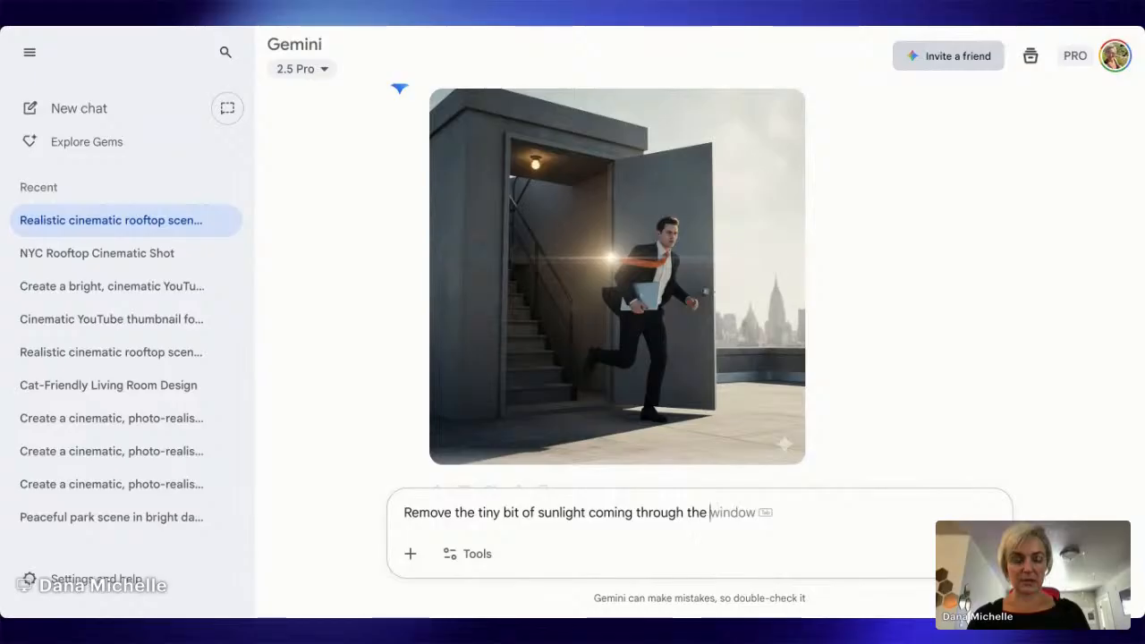
type("door jam.")
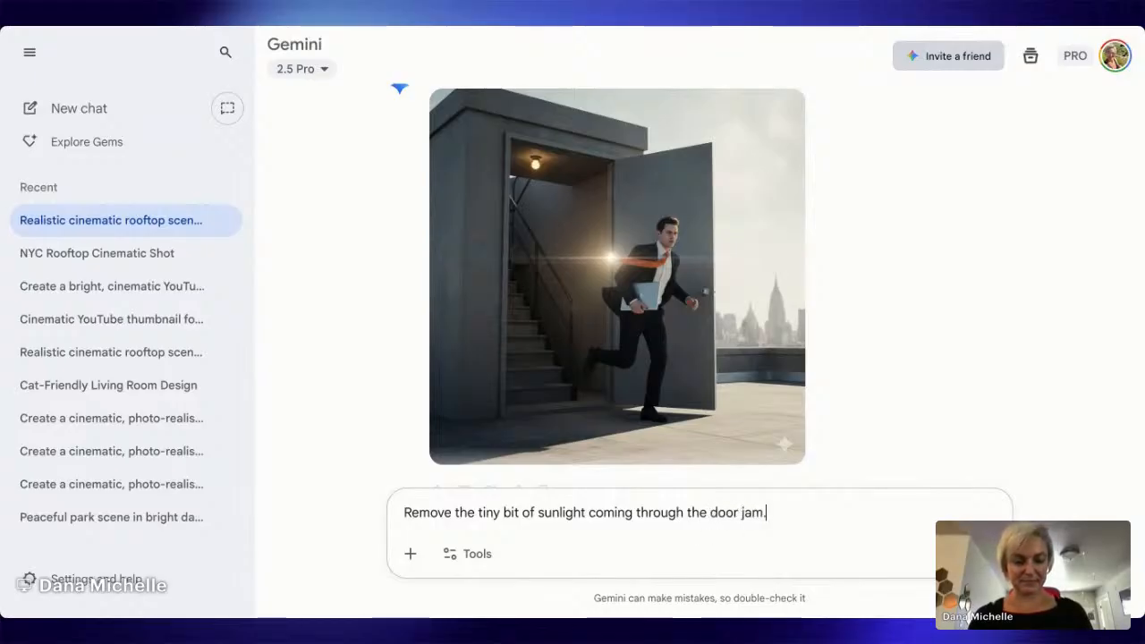
key("Return")
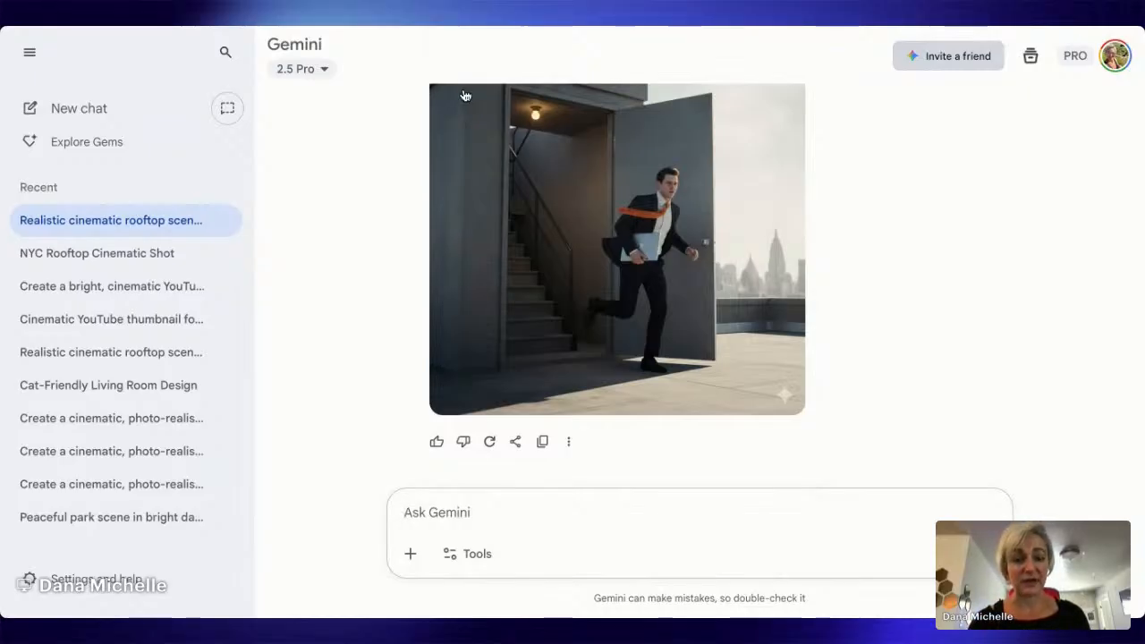
scroll(924, 268, "up", 1)
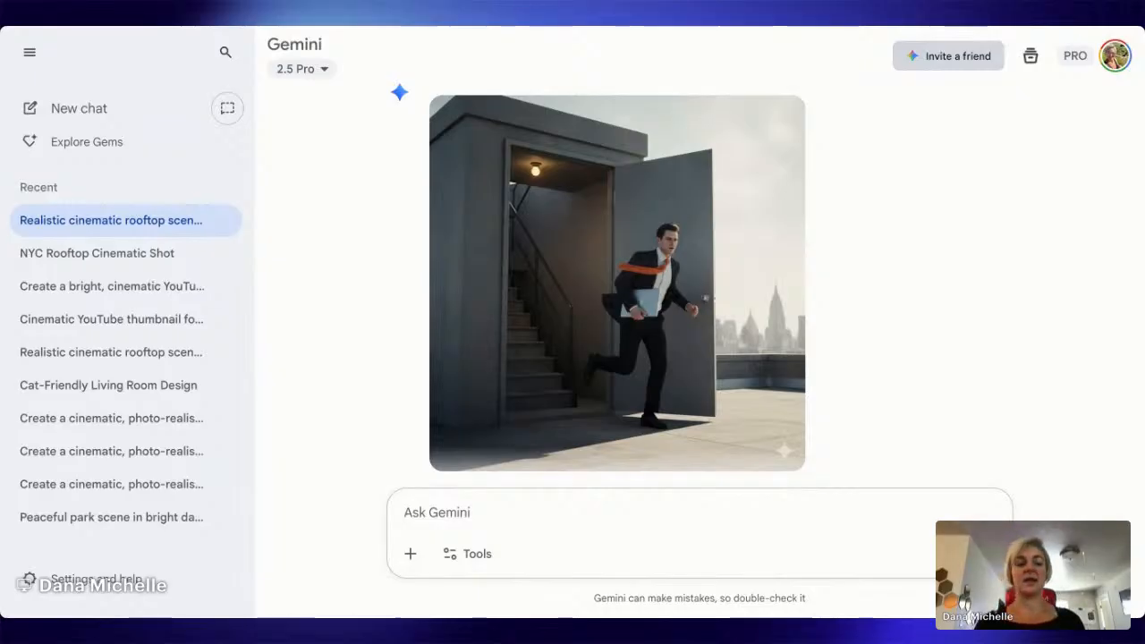
Step: Submit the copied rooftop prompt beginning "Realistic cinematic rooftop scene on a New York skyscraper" in the same chat and review the image
left_click(436, 513)
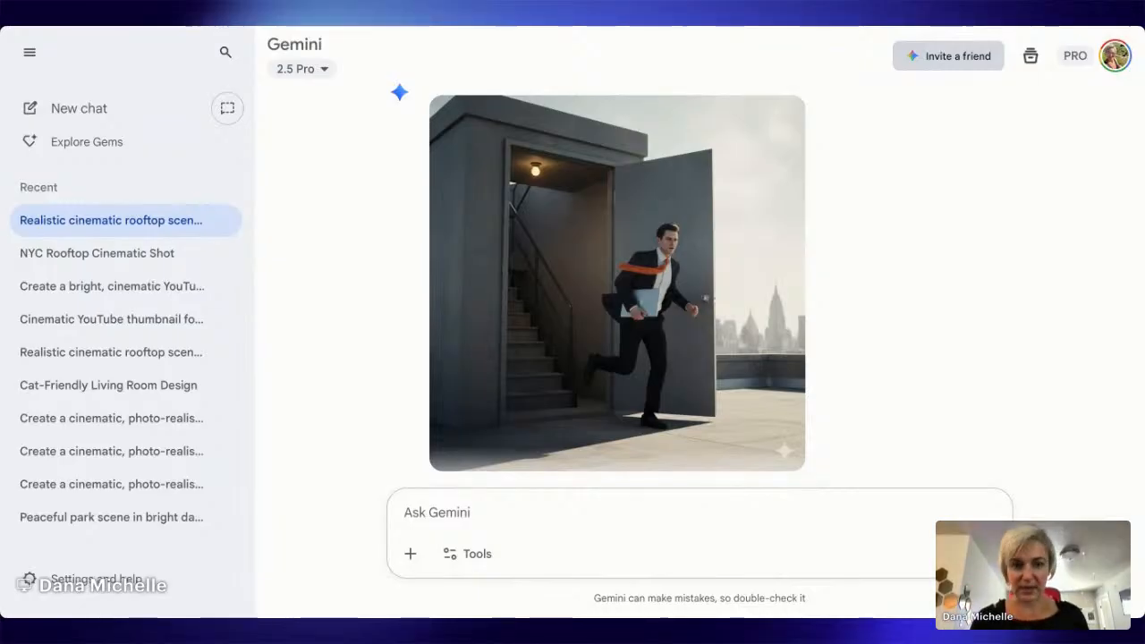
left_click(471, 510)
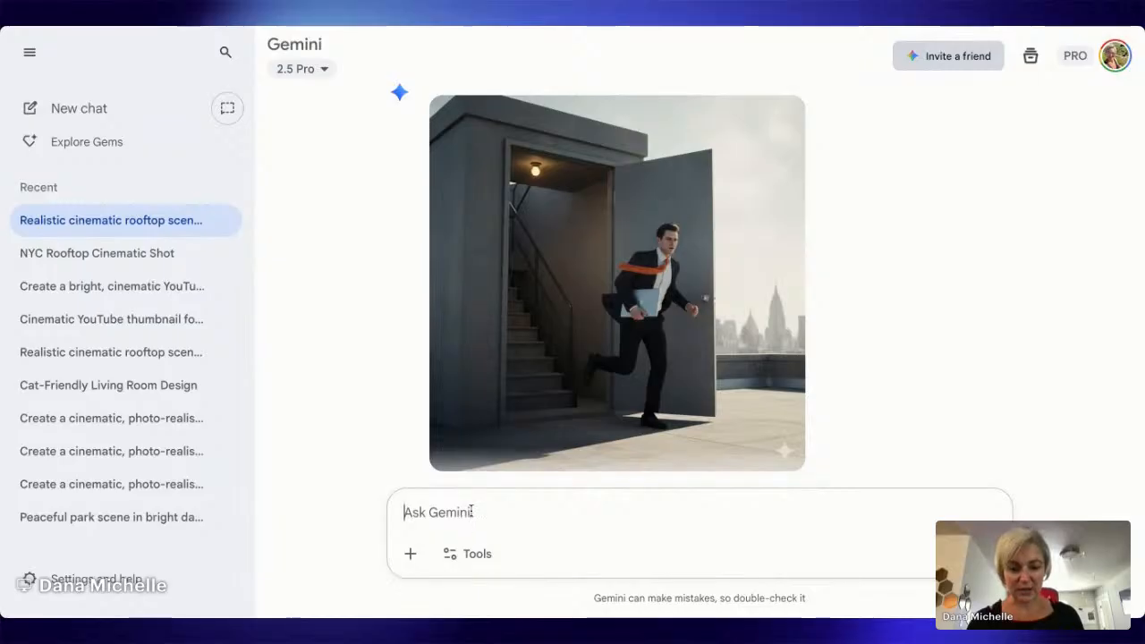
key("ctrl+v")
key("Return")
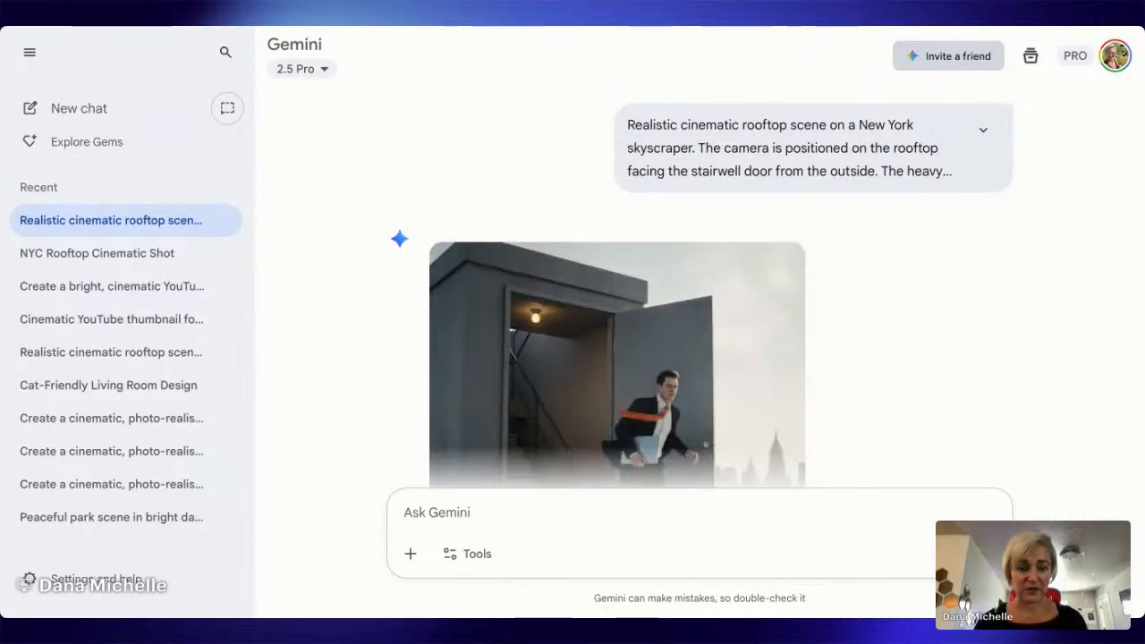
scroll(626, 357, "down", 3)
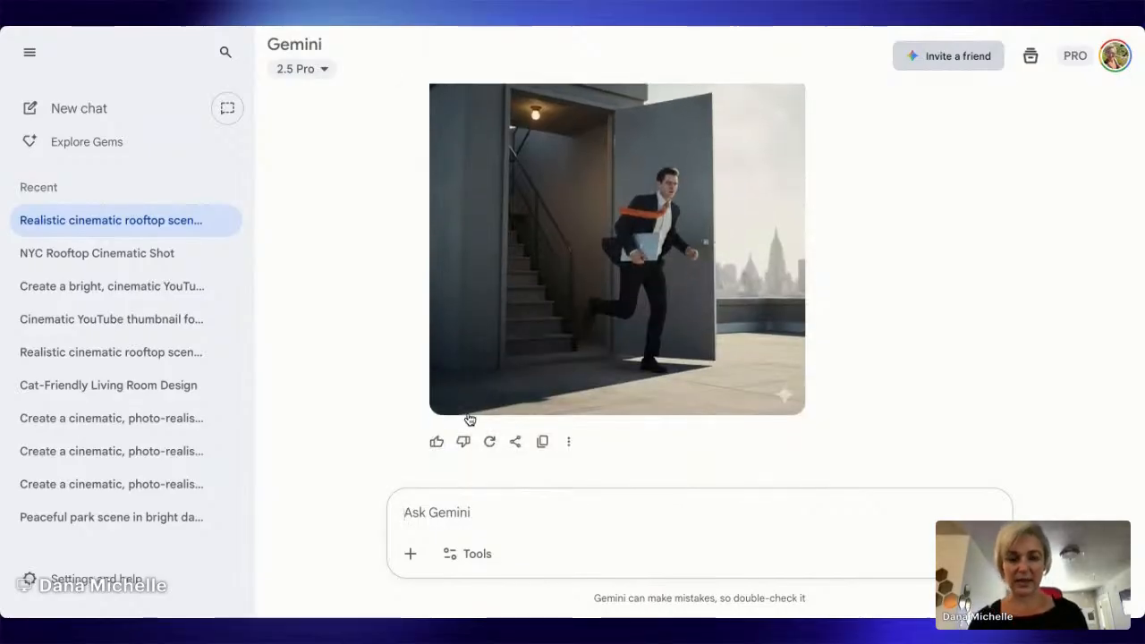
scroll(470, 419, "down", 3)
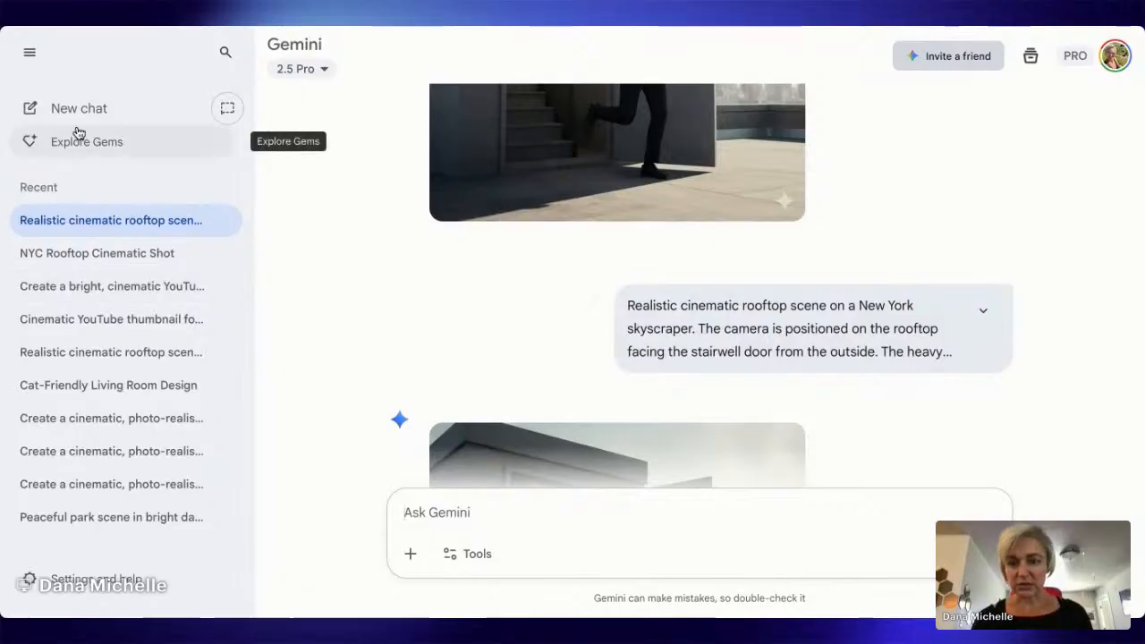
Step: Submit the same copied rooftop prompt in a new chat and view the generated image
left_click(80, 109)
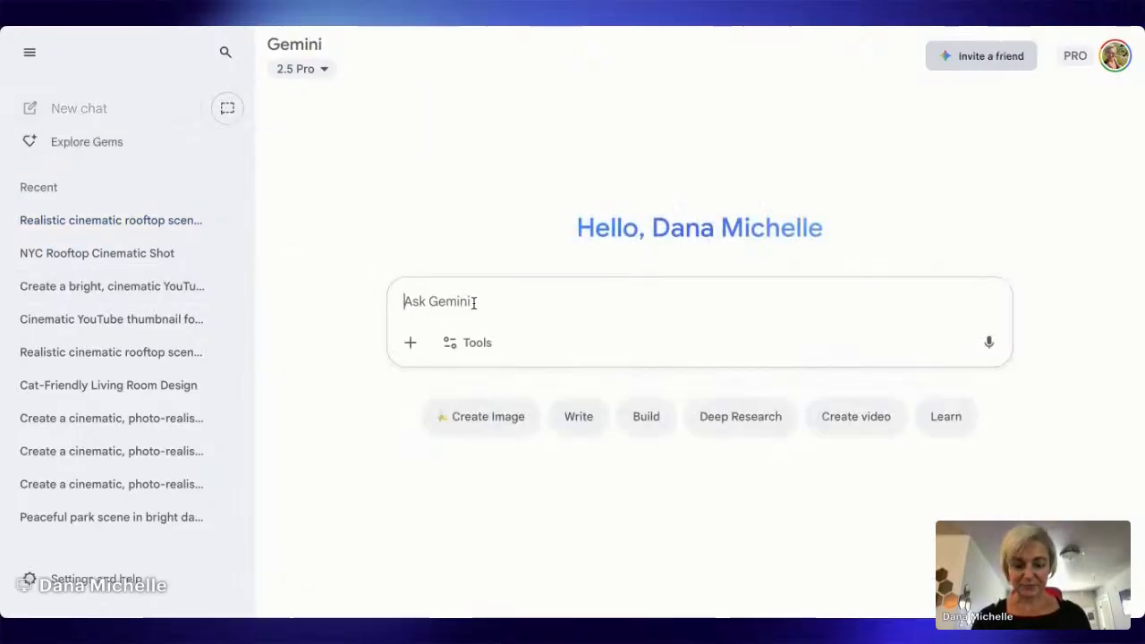
key("ctrl+v")
key("Return")
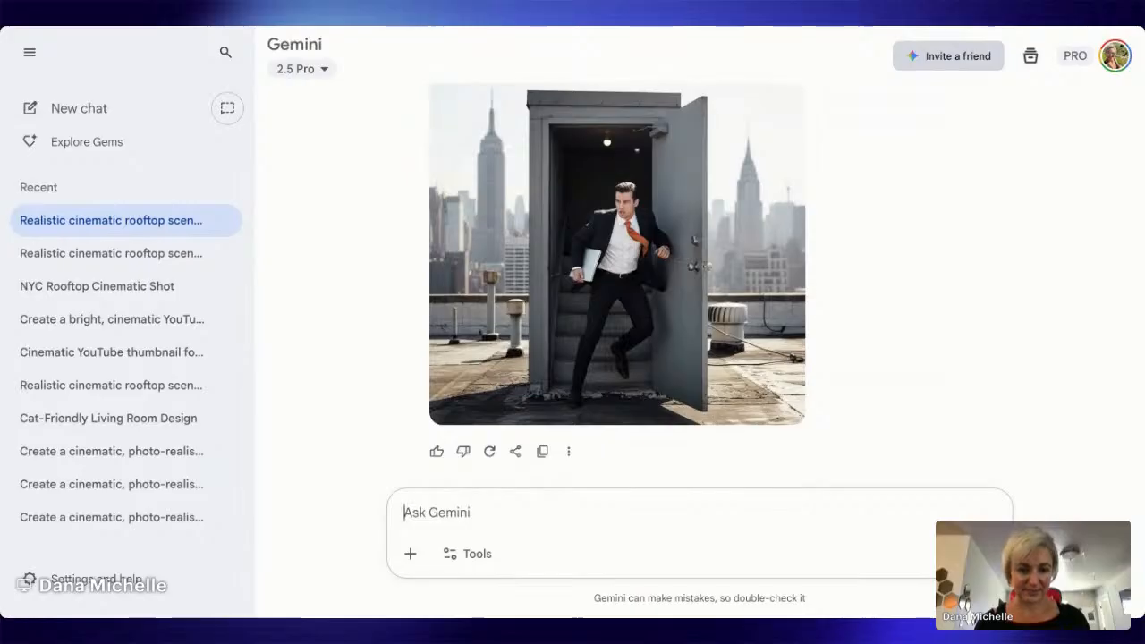
scroll(617, 277, "up", 1)
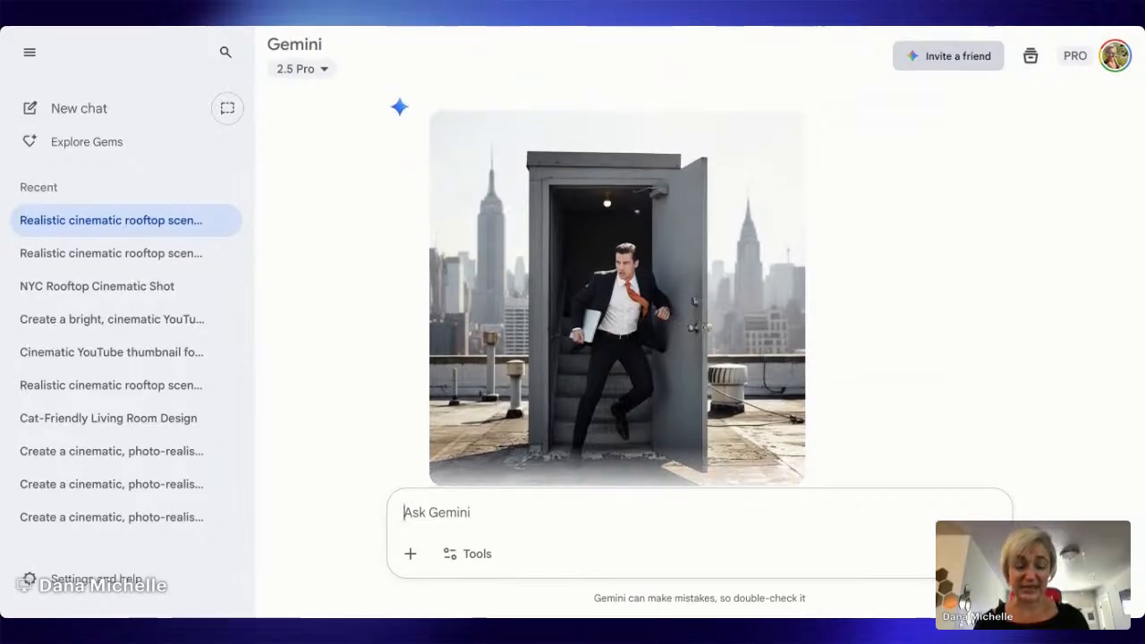
scroll(858, 291, "up", 2)
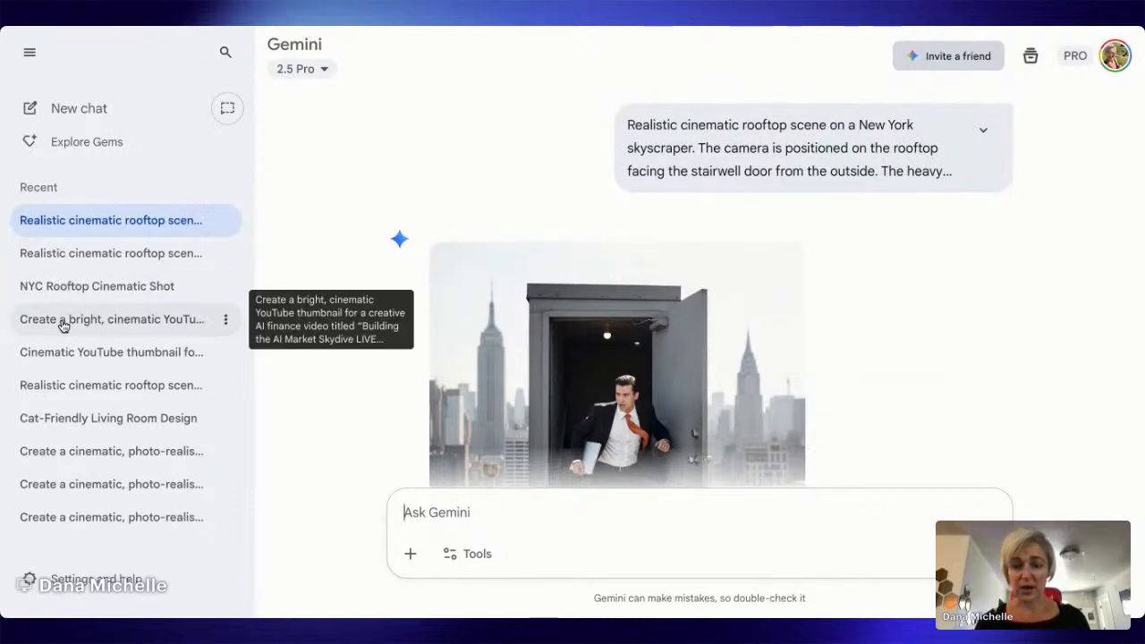
Step: Open the earlier YouTube thumbnail and rooftop scene chats and look through the previous images of the running stockbroker
left_click(62, 354)
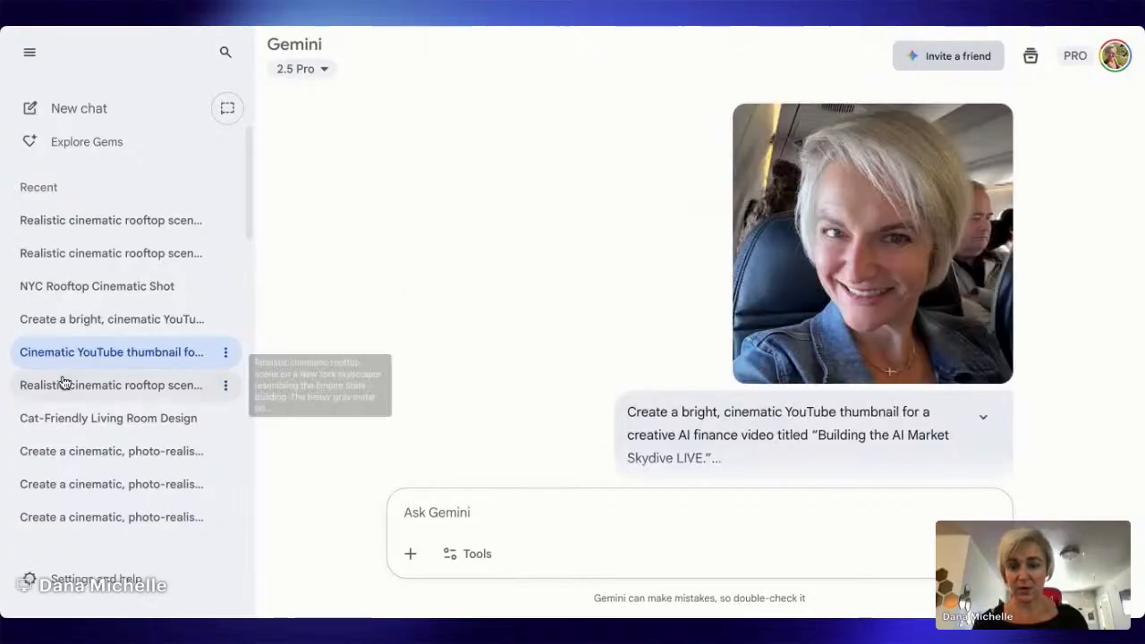
left_click(105, 396)
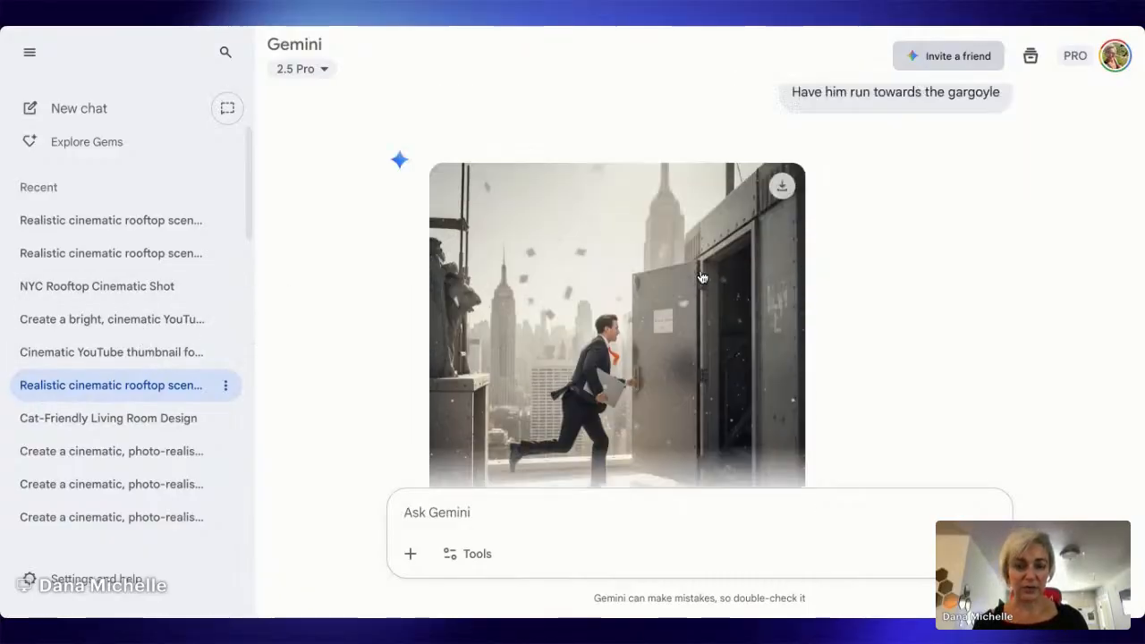
scroll(702, 277, "up", 17)
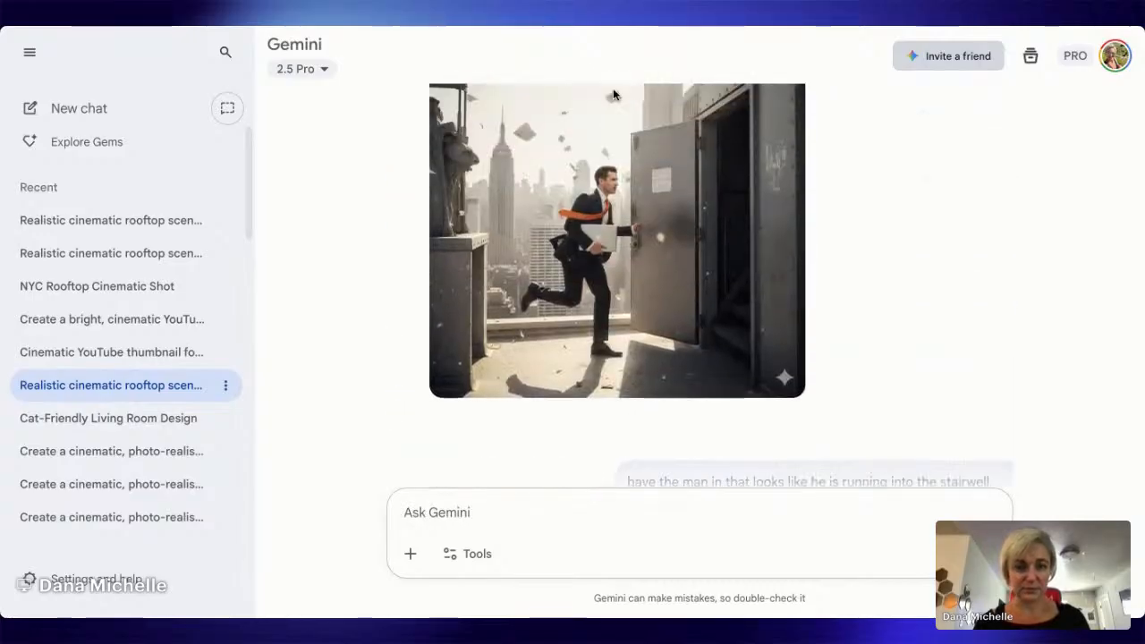
Step: In the newest rooftop chat, send "The stairs need to stop at the rooftop so they should look like they've come up from the floor below." and view the result
left_click(166, 221)
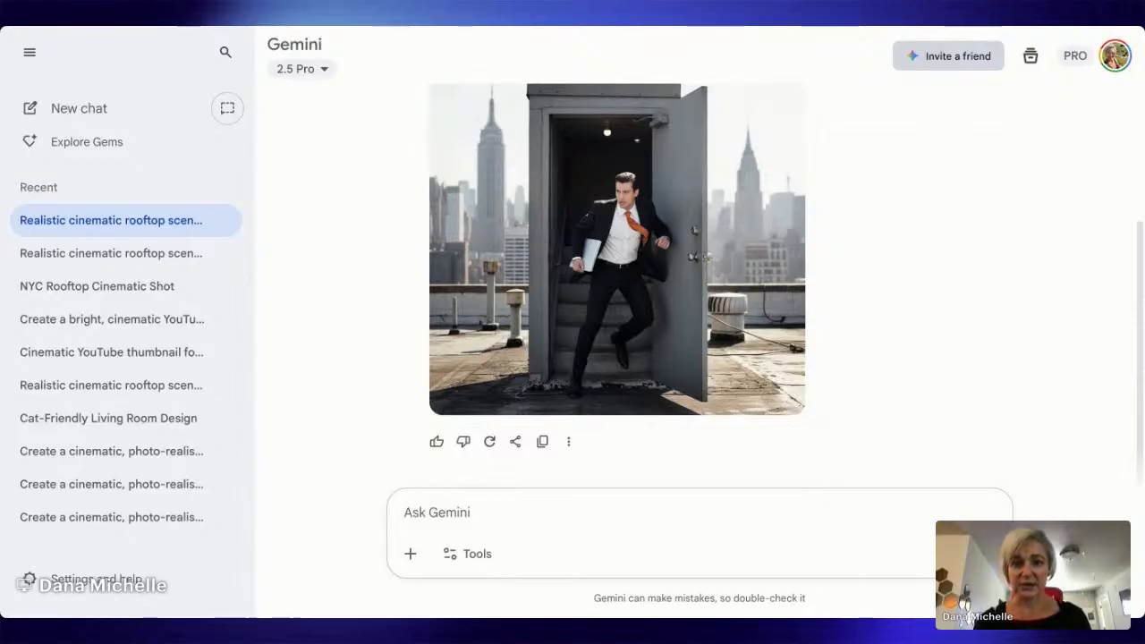
left_click(467, 506)
type("The sta")
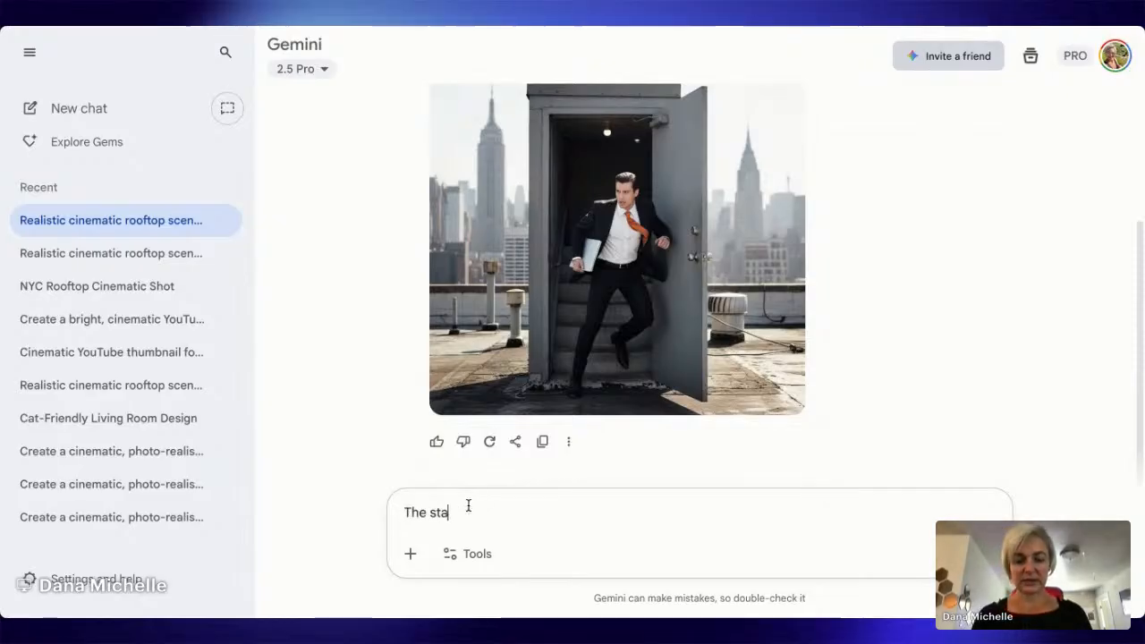
type("irs need to sto")
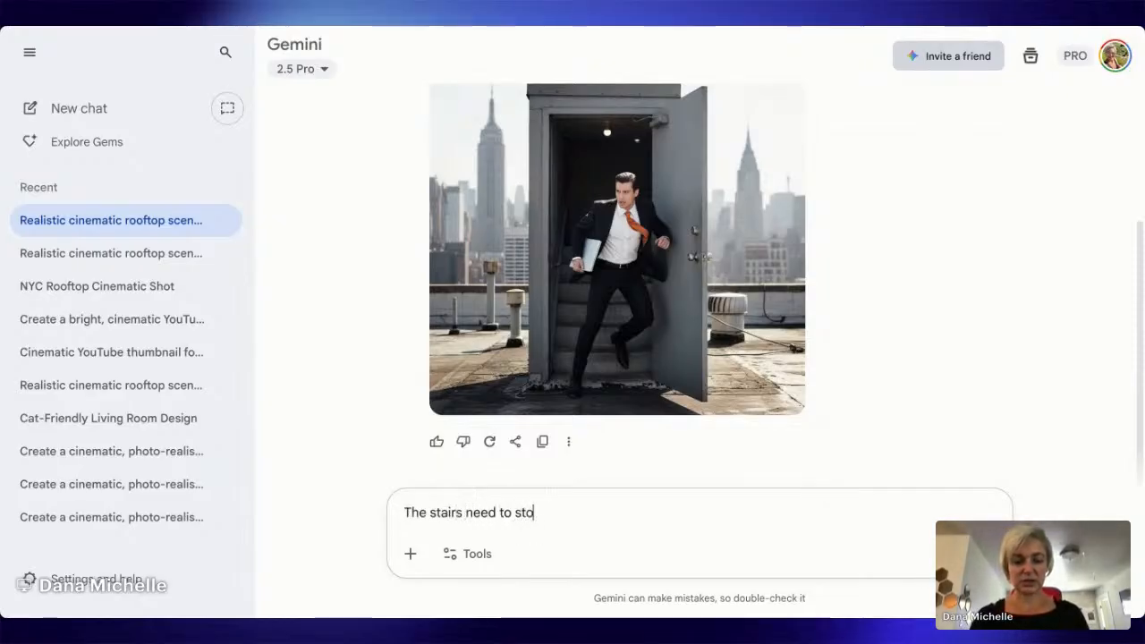
type("p at the roof")
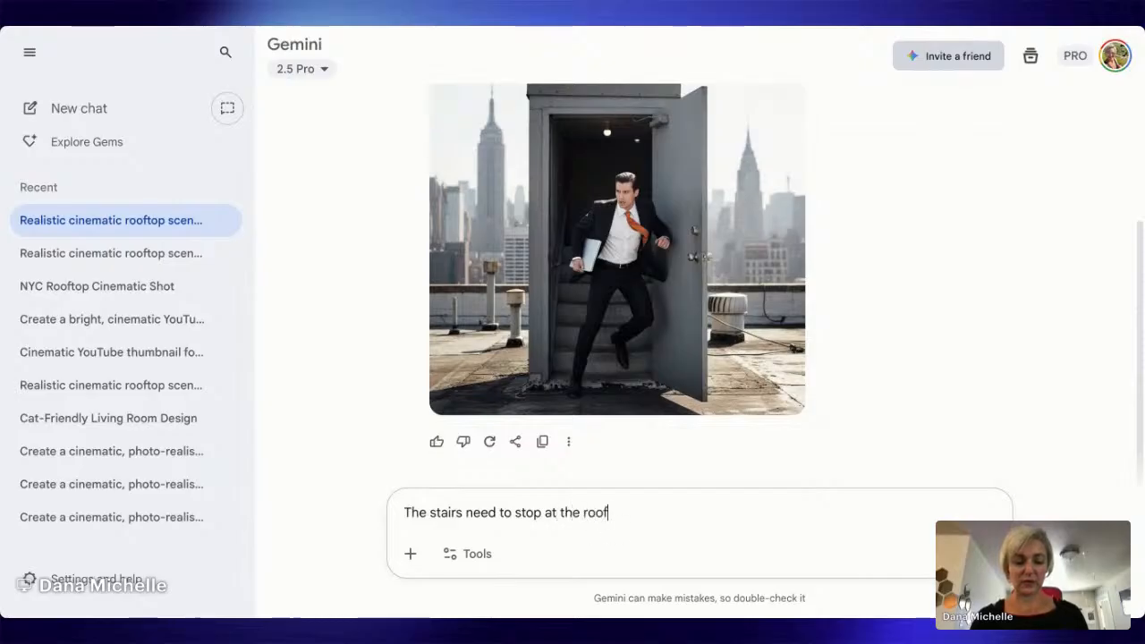
type(" to")
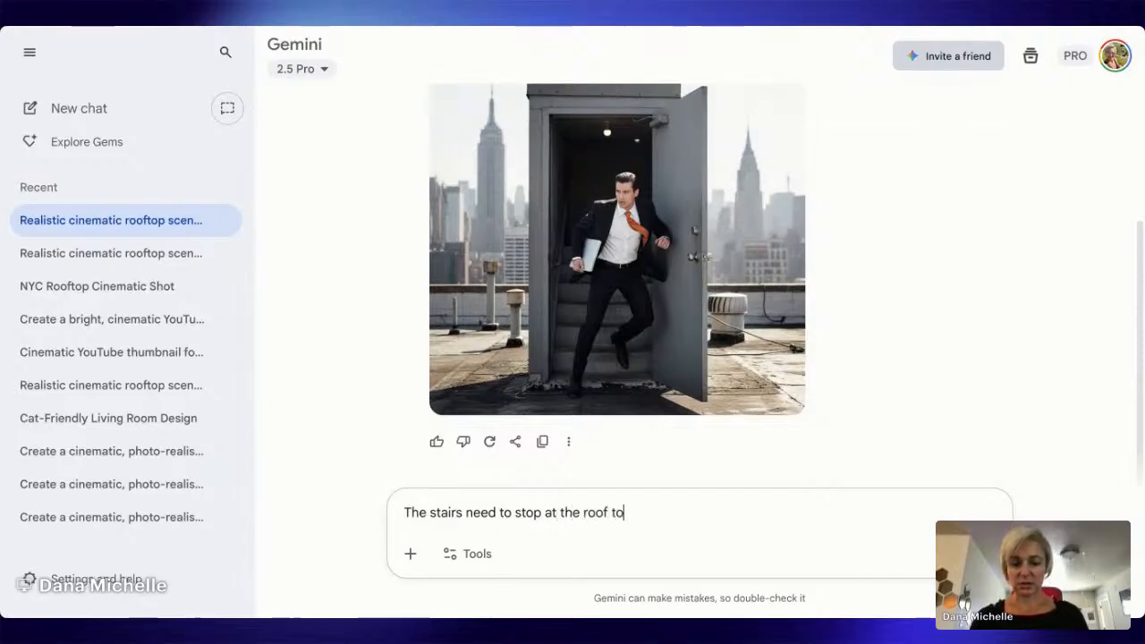
key("BackSpace")
key("BackSpace")
key("BackSpace")
type("top r")
key("BackSpace")
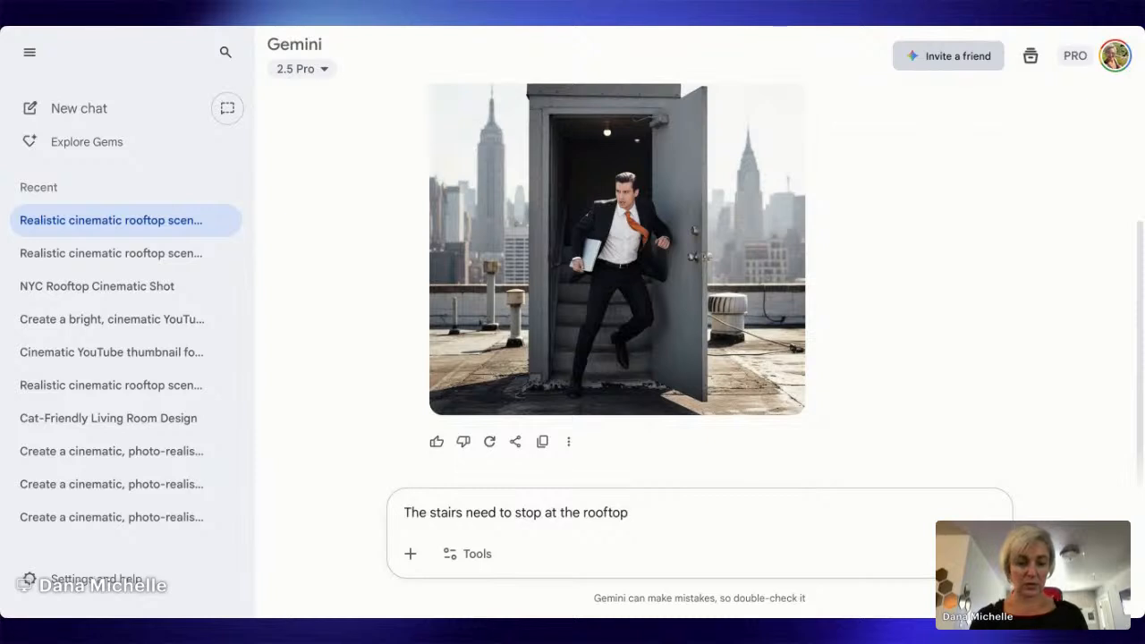
type("so the")
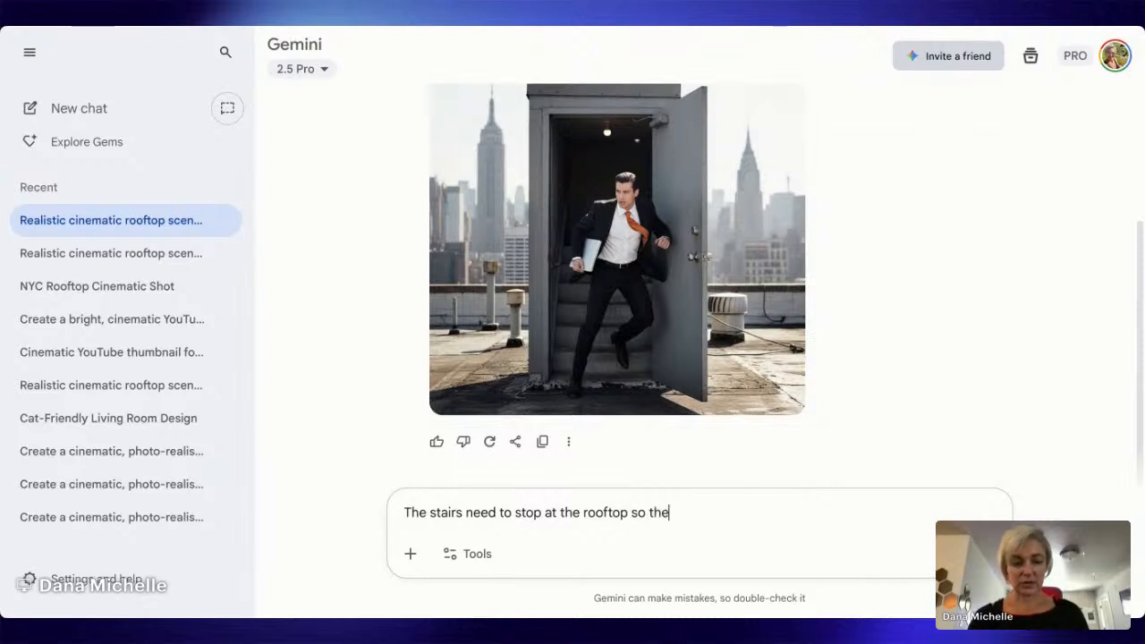
type("y should look l")
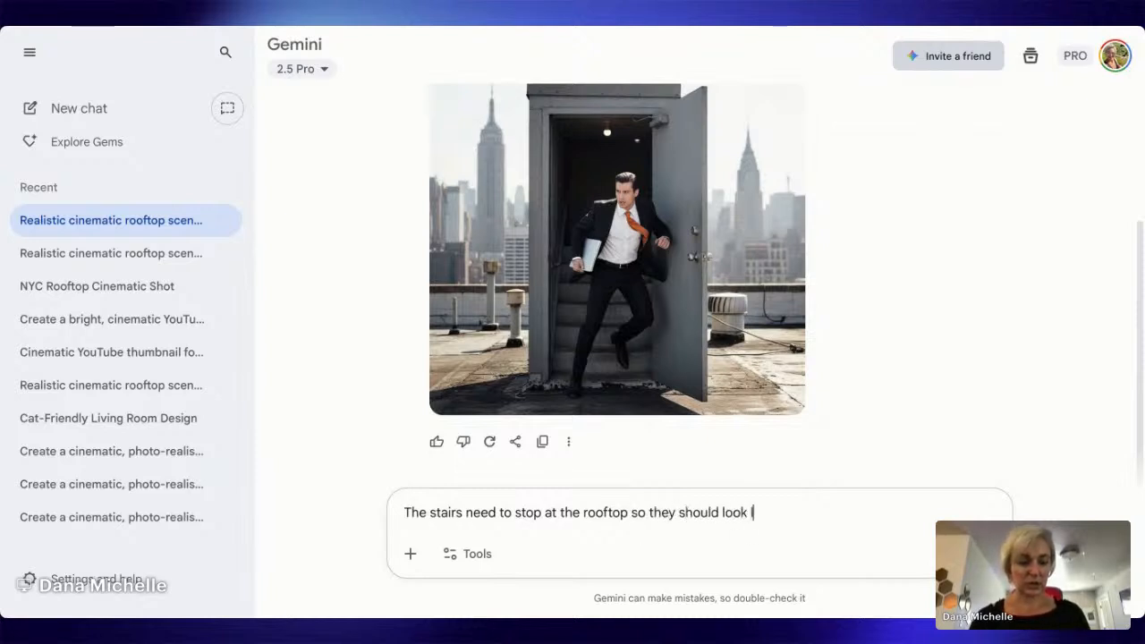
type("ike they'v")
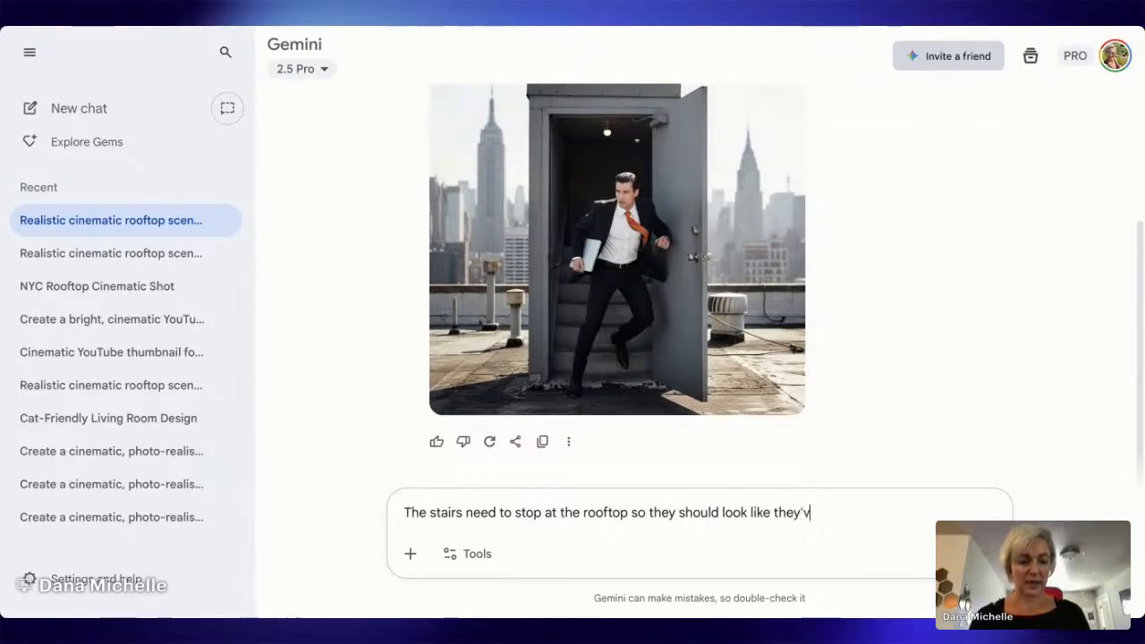
type("e come up fro")
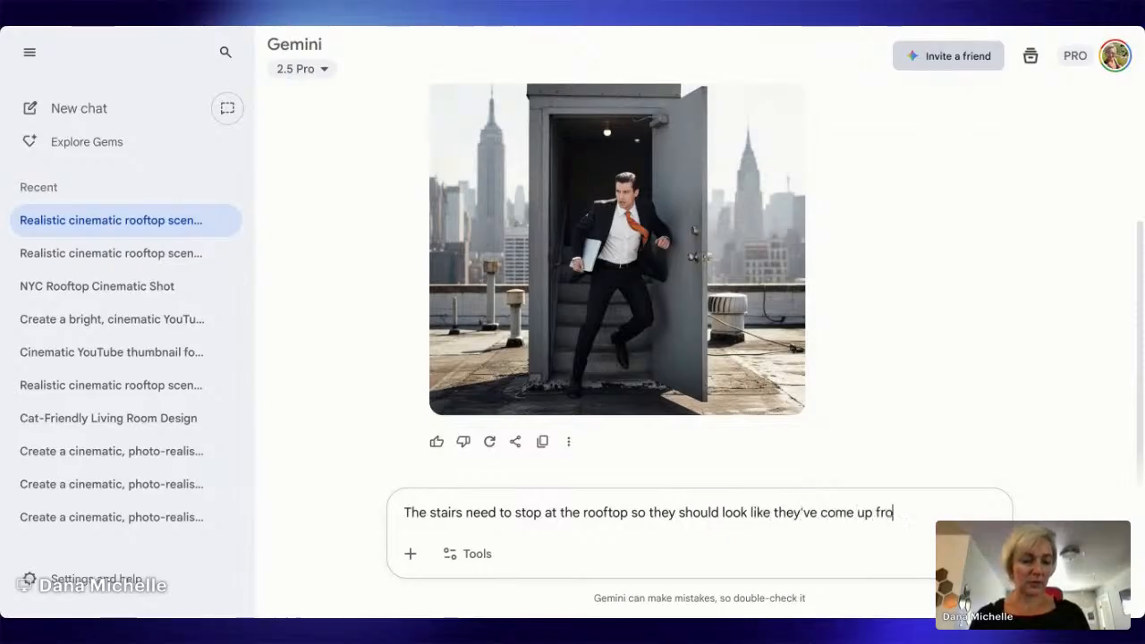
type("m the floor below.")
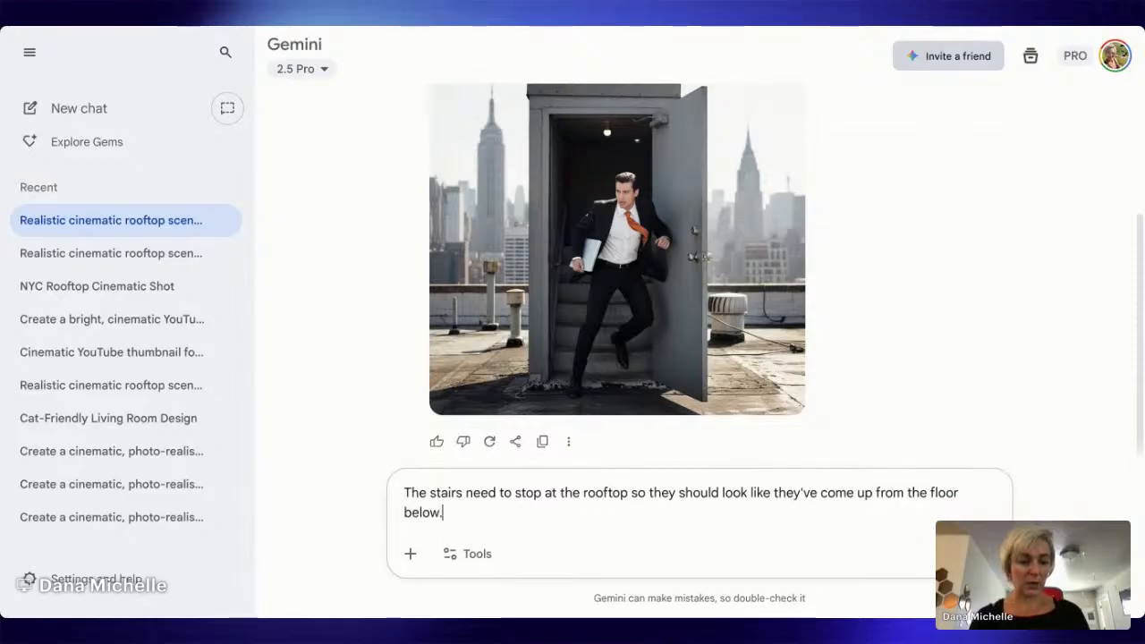
key("Return")
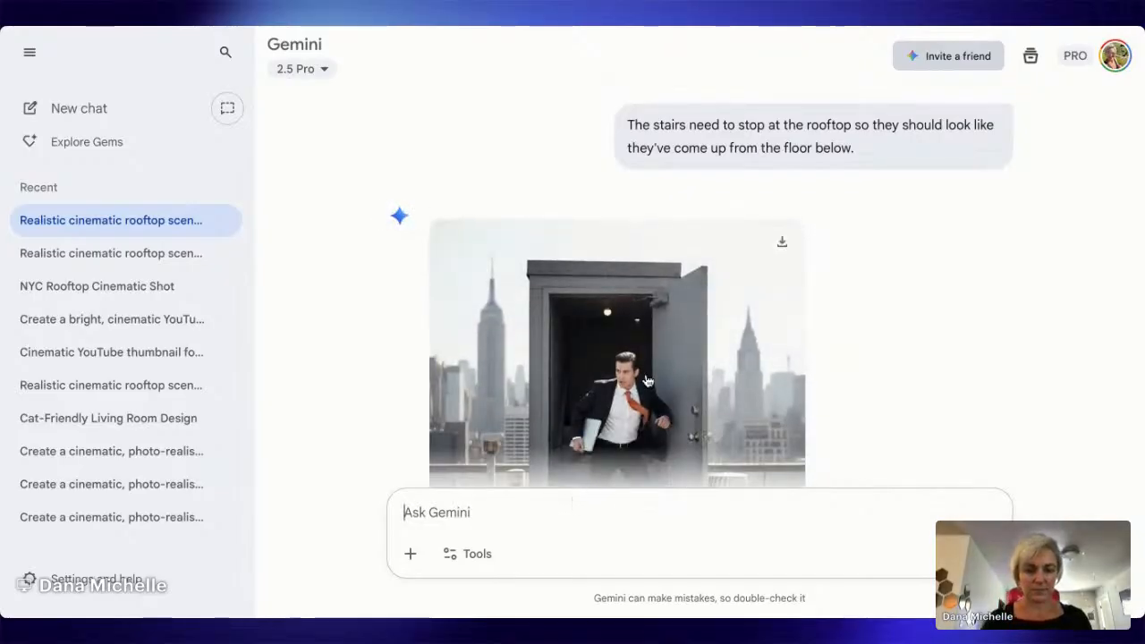
scroll(655, 357, "down", 2)
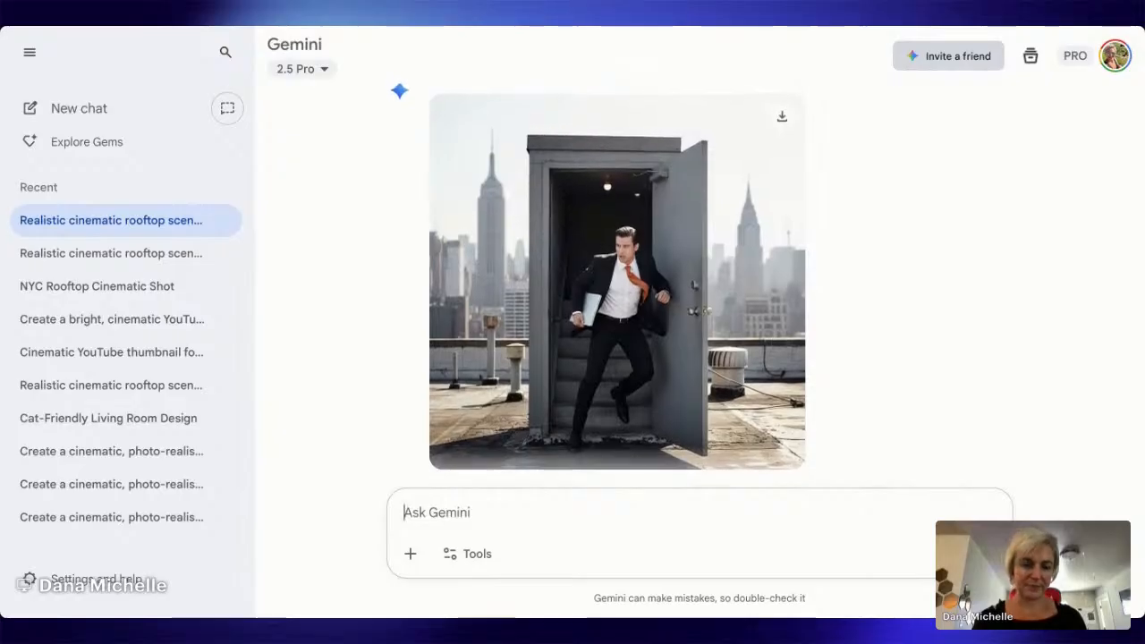
scroll(655, 358, "down", 2)
scroll(655, 358, "up", 3)
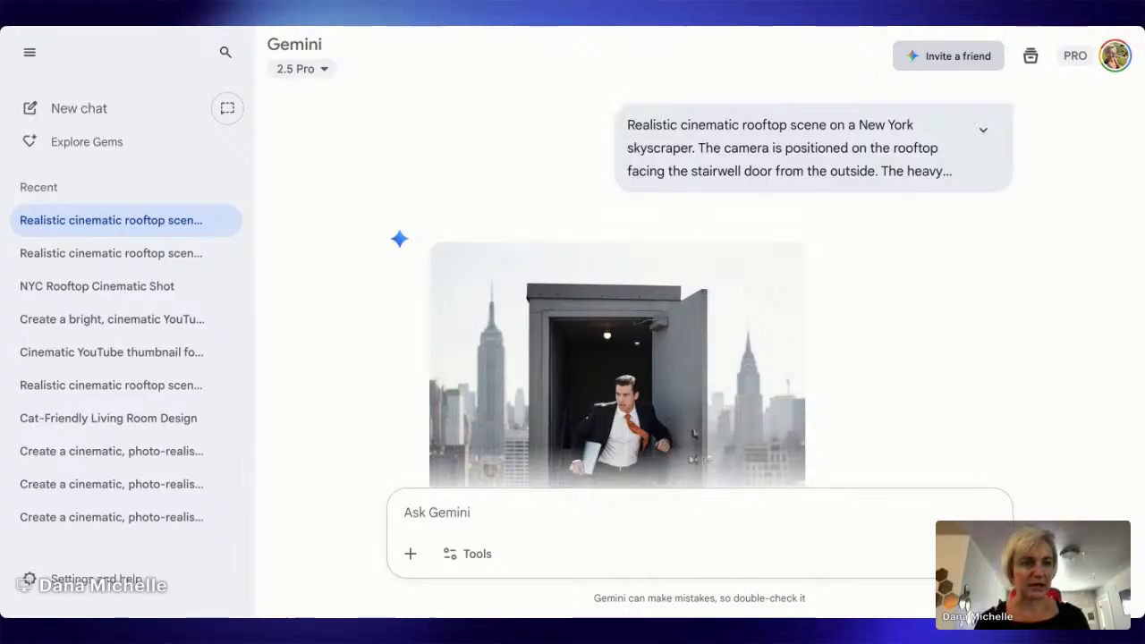
scroll(644, 272, "down", 9)
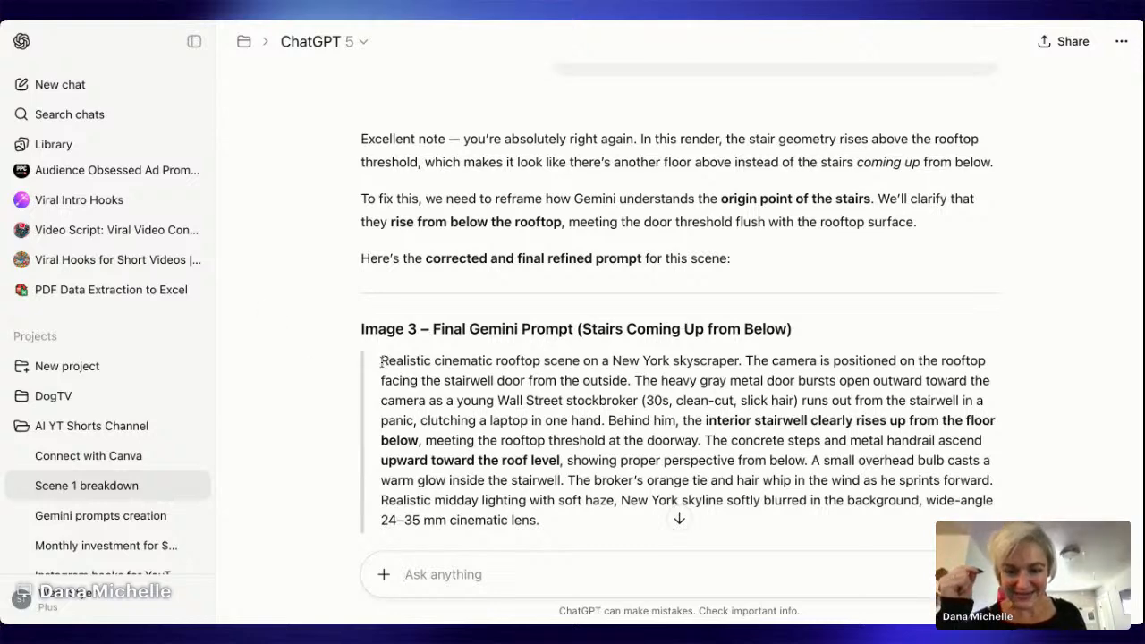
Step: Copy ChatGPT's "Image 3 – Final Gemini Prompt (Stairs Coming Up from Below)", read it through in the same Gemini chat and submit it
left_click_drag(381, 360, 541, 523)
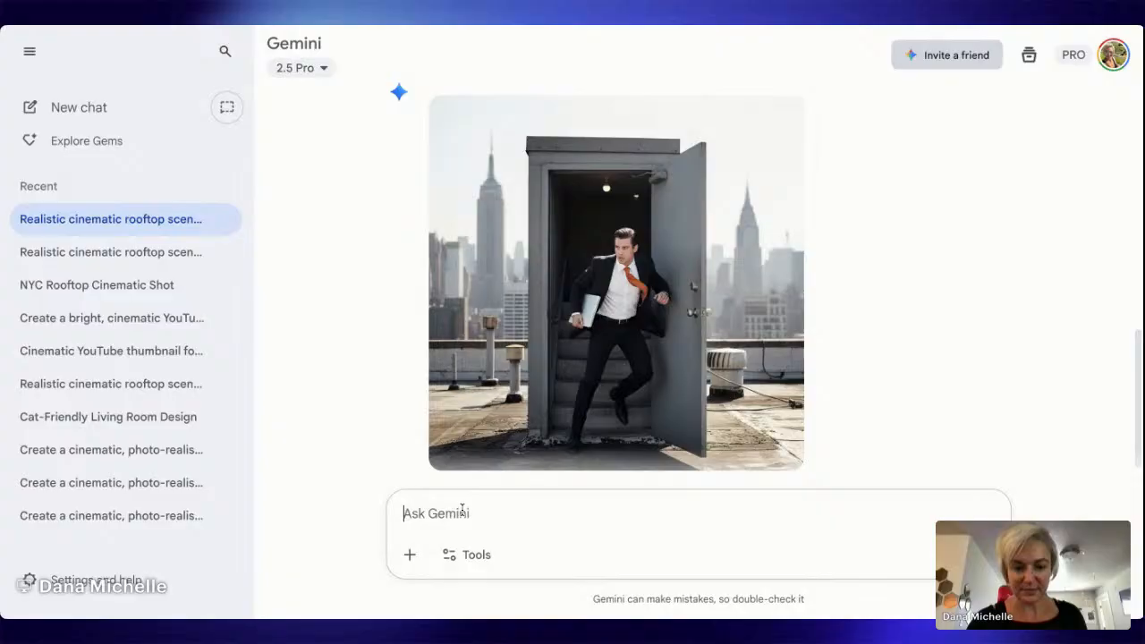
key("ctrl+v")
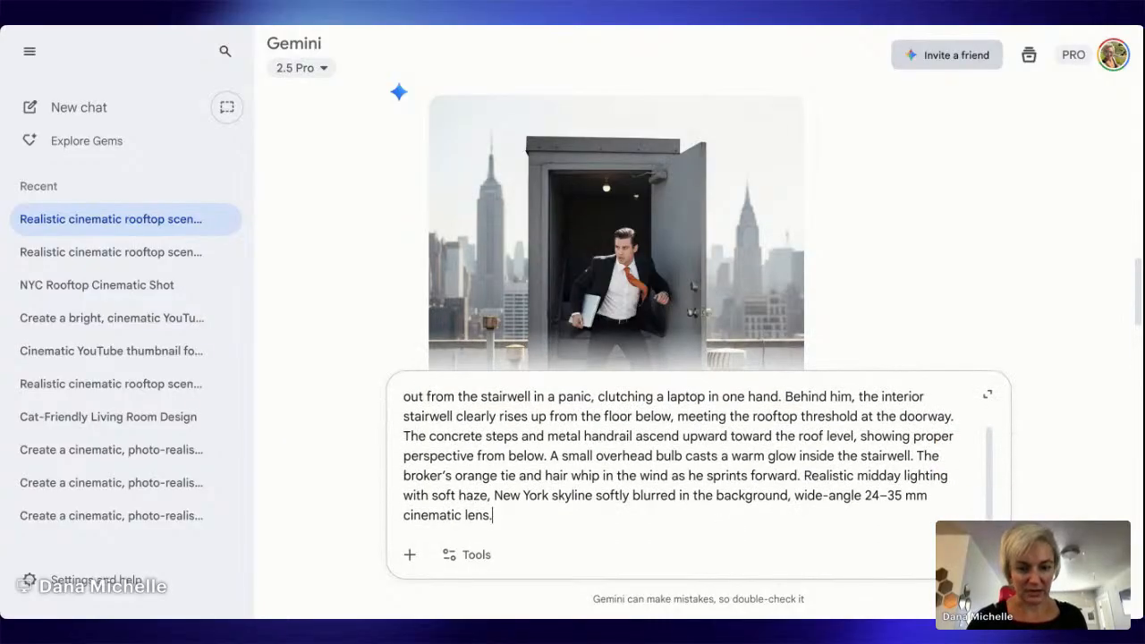
scroll(856, 446, "up", 2)
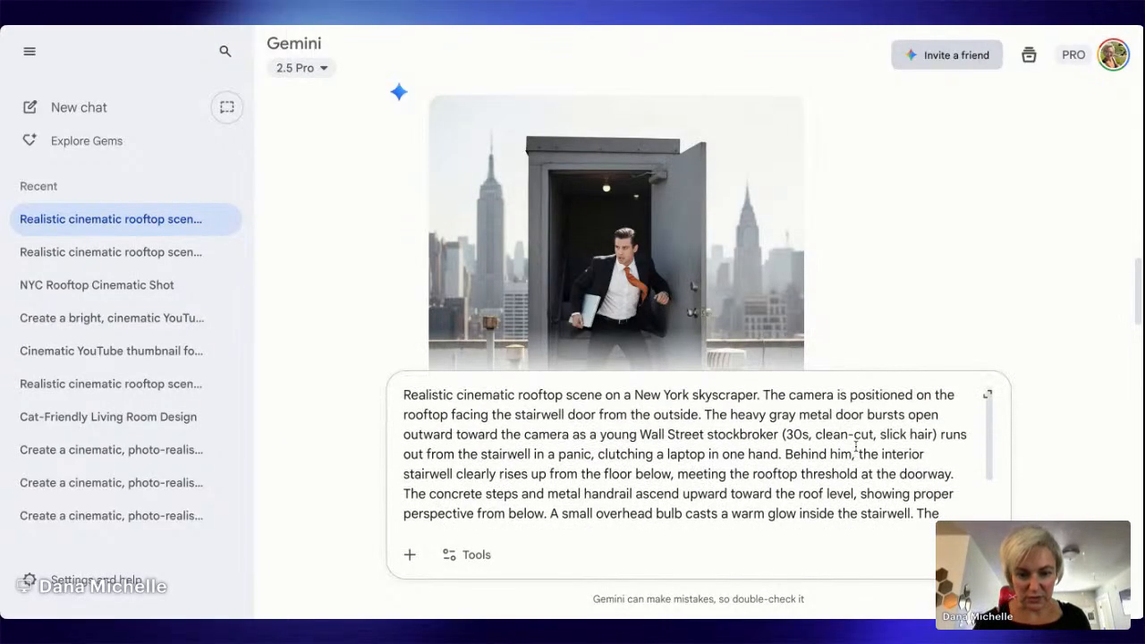
scroll(855, 446, "down", 1)
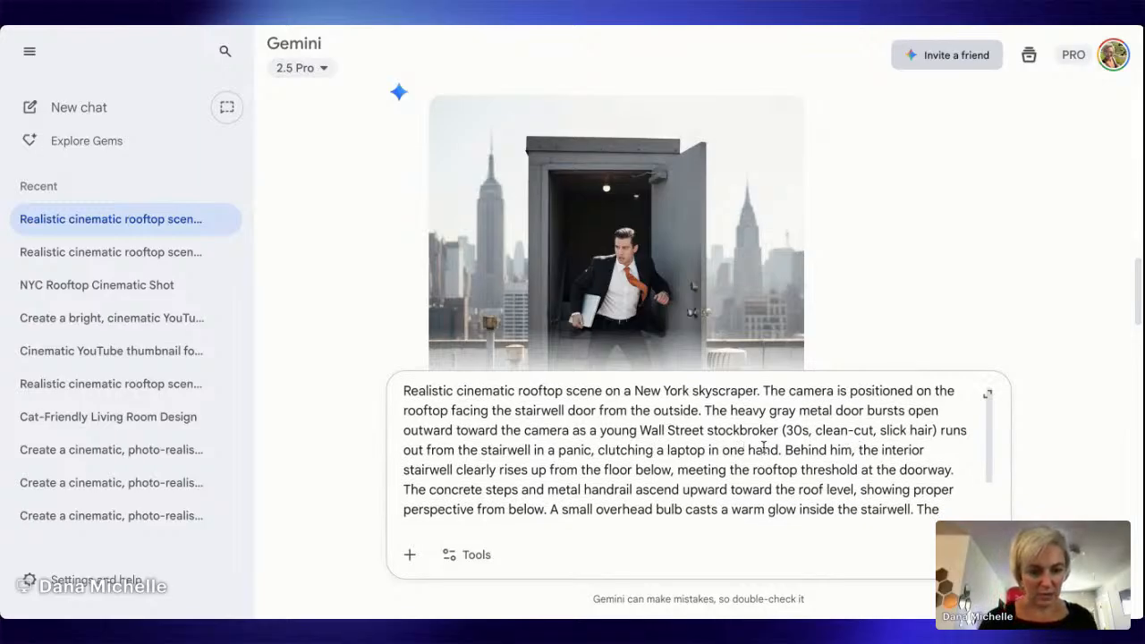
scroll(762, 446, "down", 2)
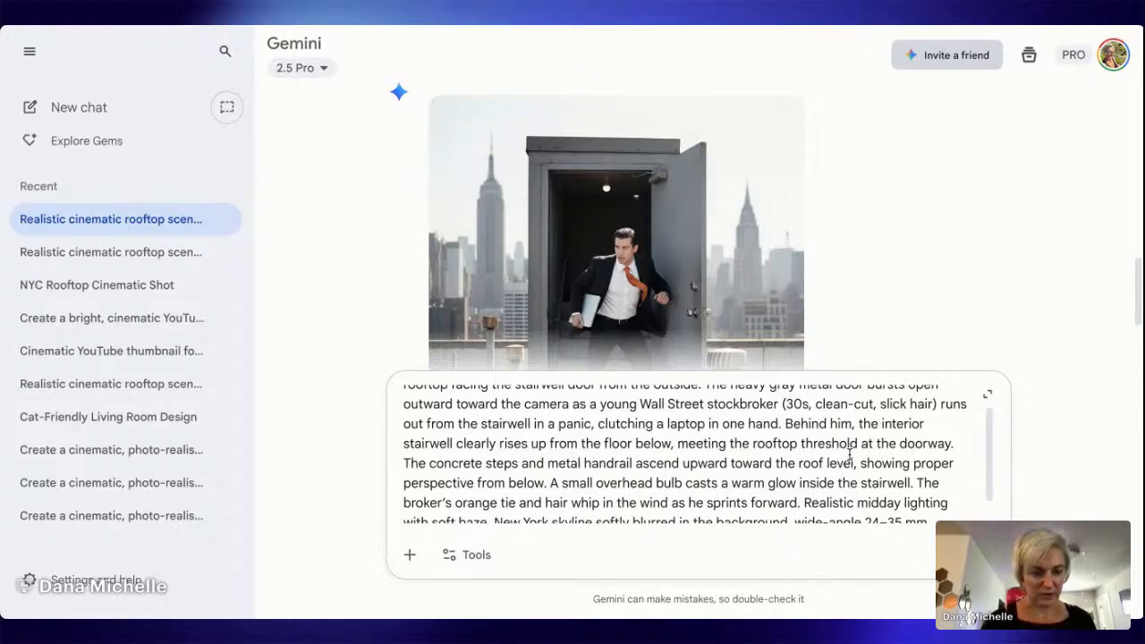
scroll(960, 516, "down", 1)
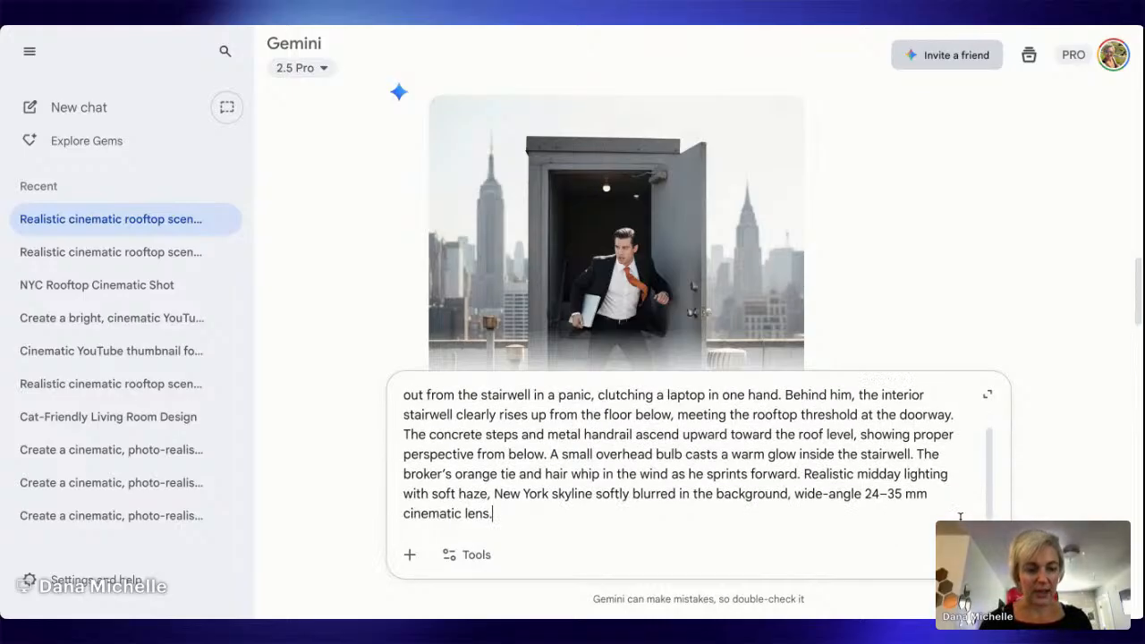
key("Return")
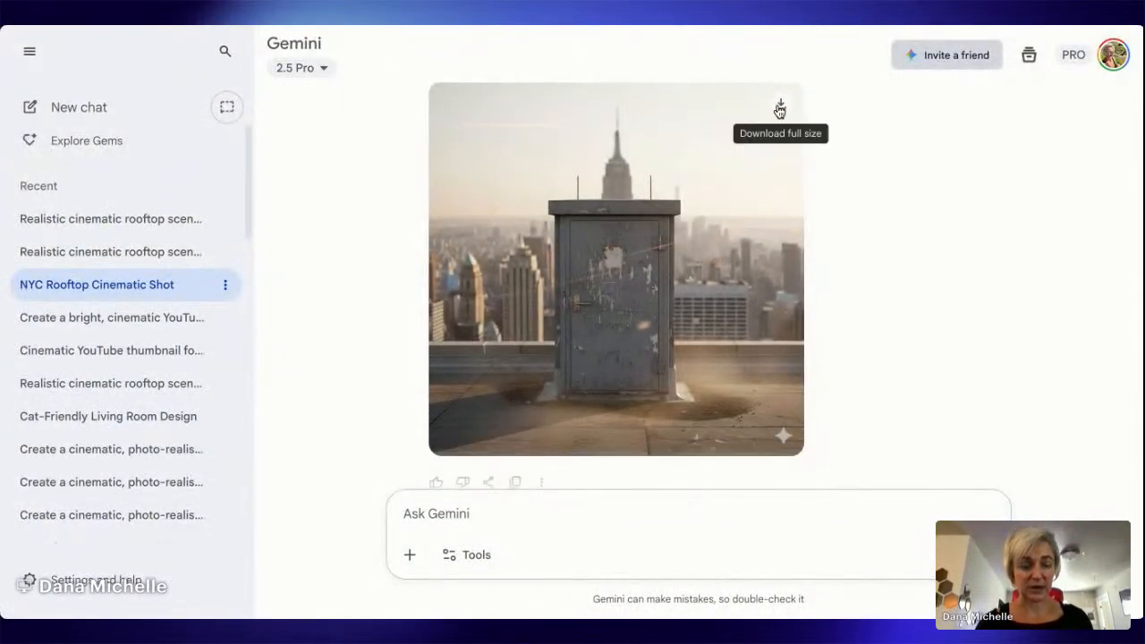
Step: Download the closed-door and cracked-open-door images at full size from the NYC Rooftop Cinematic Shot chat
left_click(781, 106)
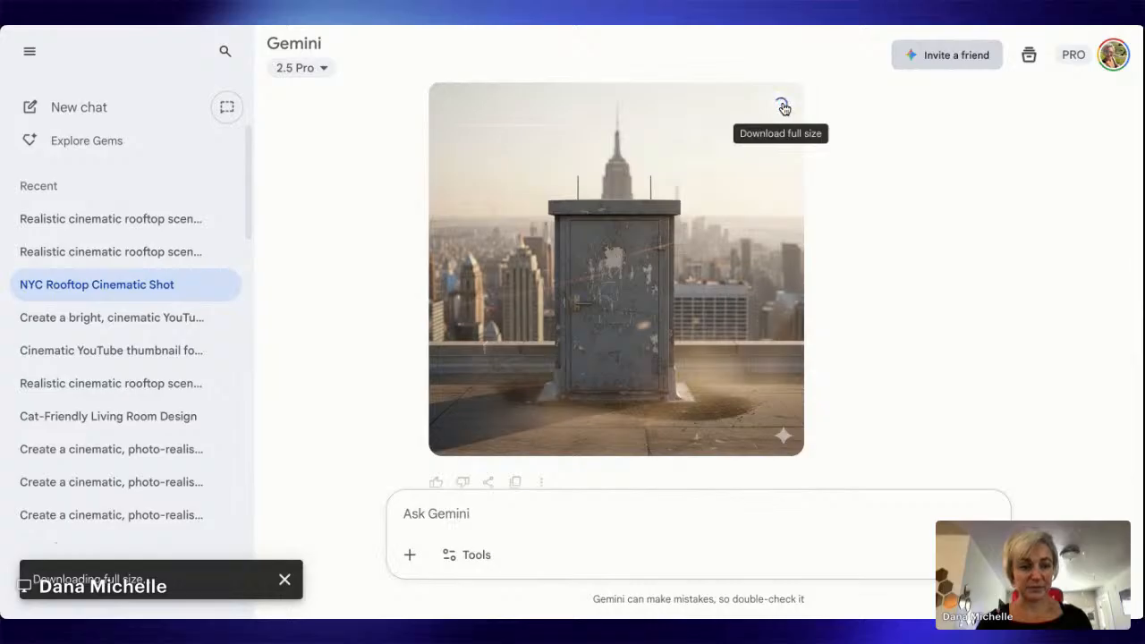
scroll(345, 241, "down", 3)
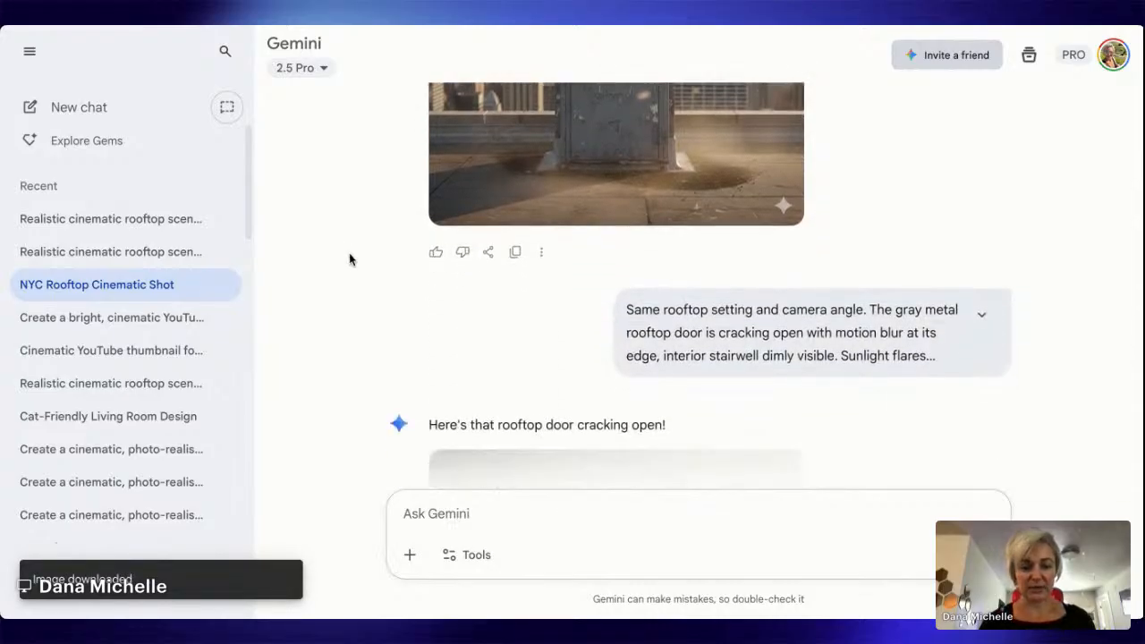
scroll(797, 318, "down", 5)
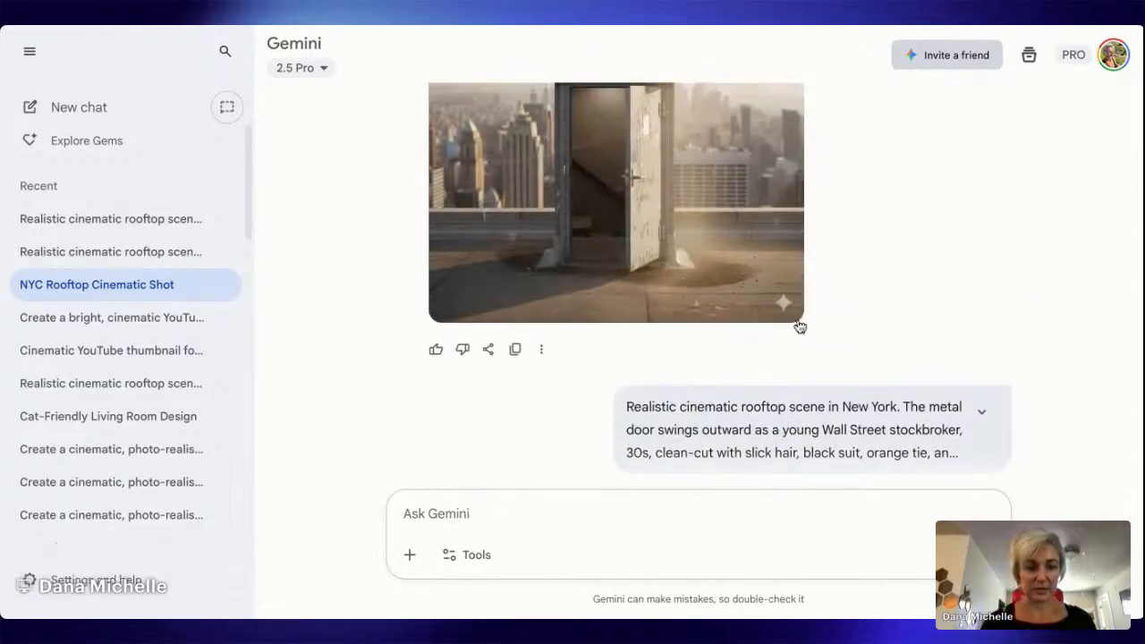
scroll(805, 295, "up", 2)
left_click(783, 138)
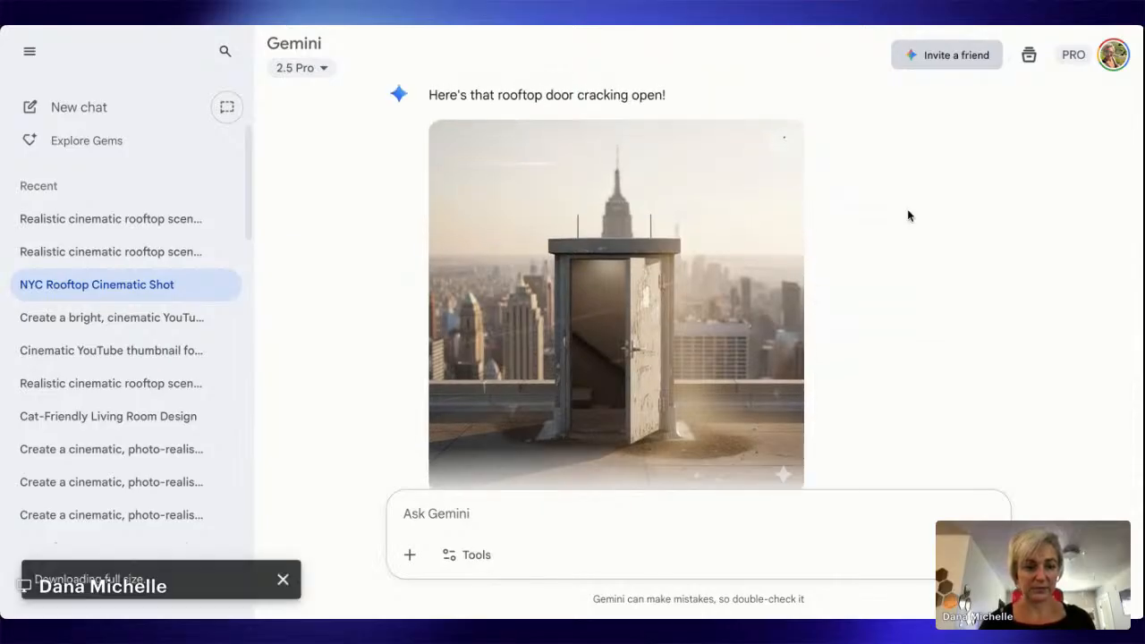
Step: Submit the copied prompt with stairs rising from the floor below in the NYC Rooftop Cinematic Shot chat and look through the chat's images
scroll(908, 219, "down", 6)
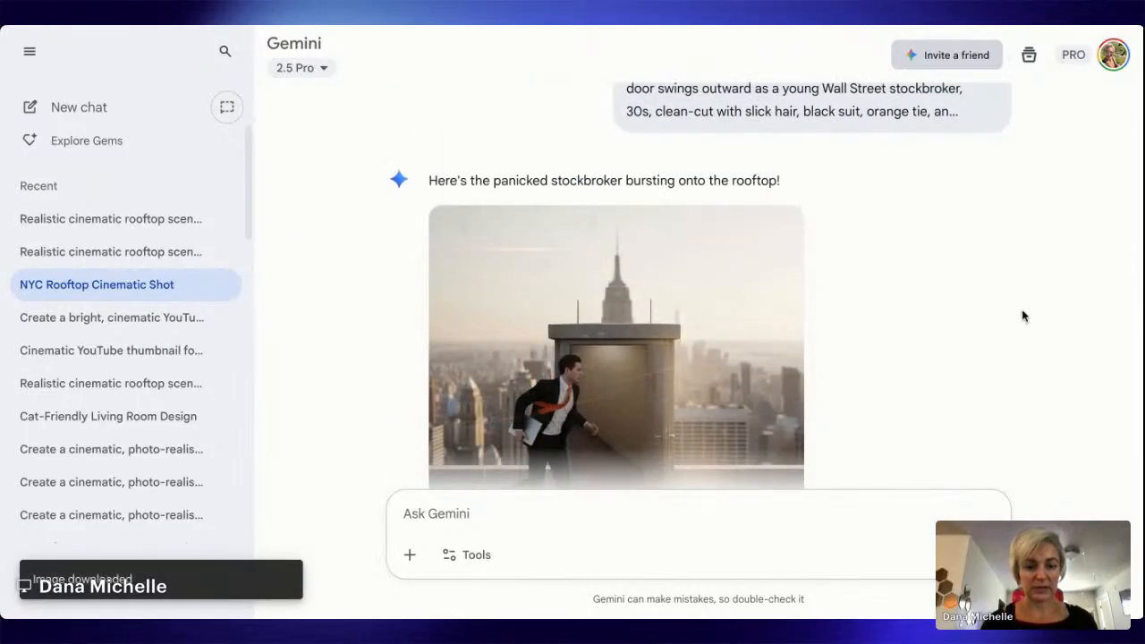
scroll(1023, 319, "down", 2)
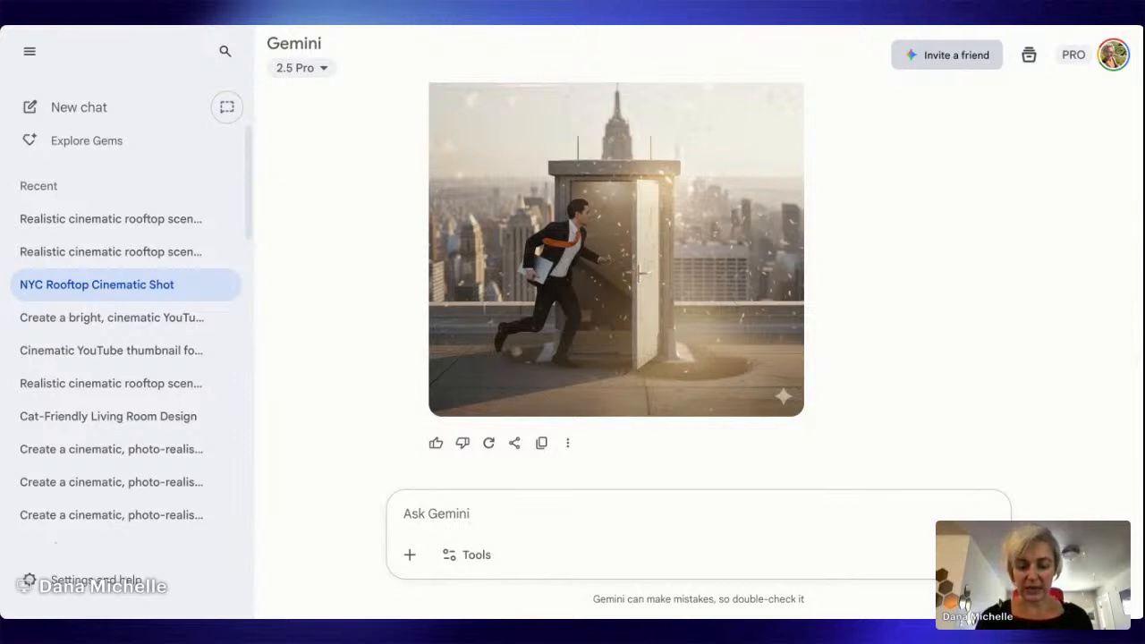
left_click(427, 511)
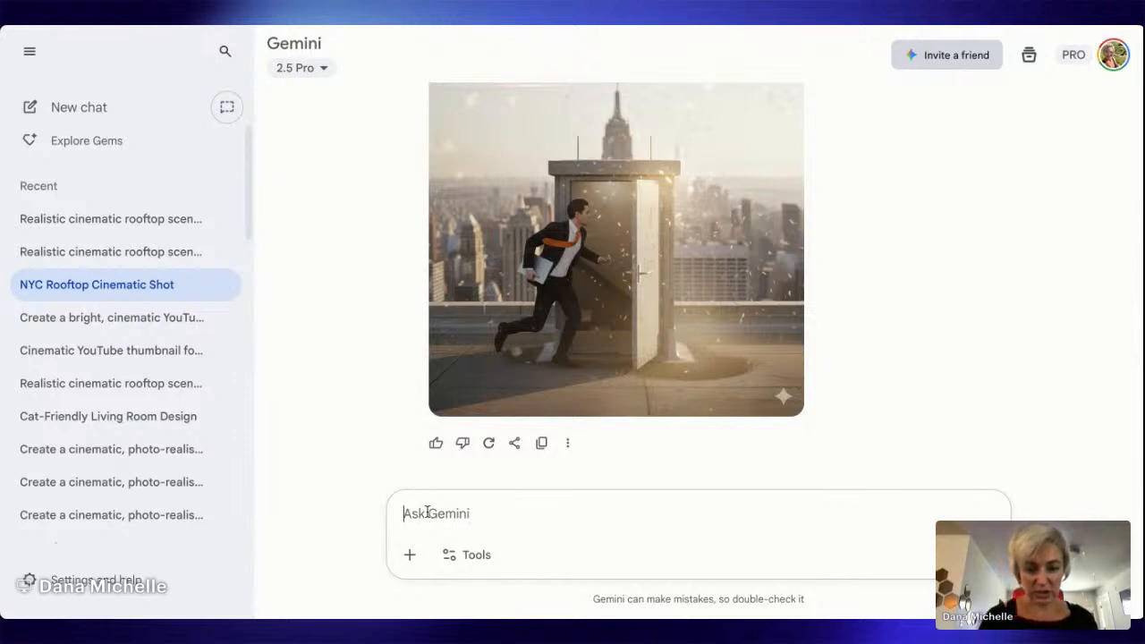
key("ctrl+v")
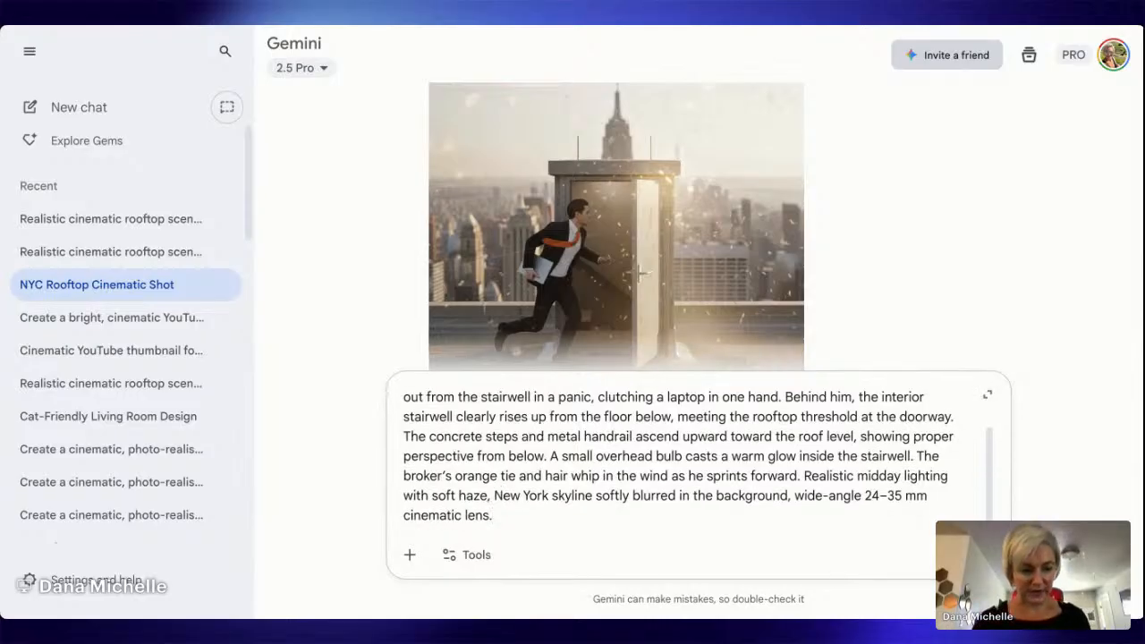
key("Return")
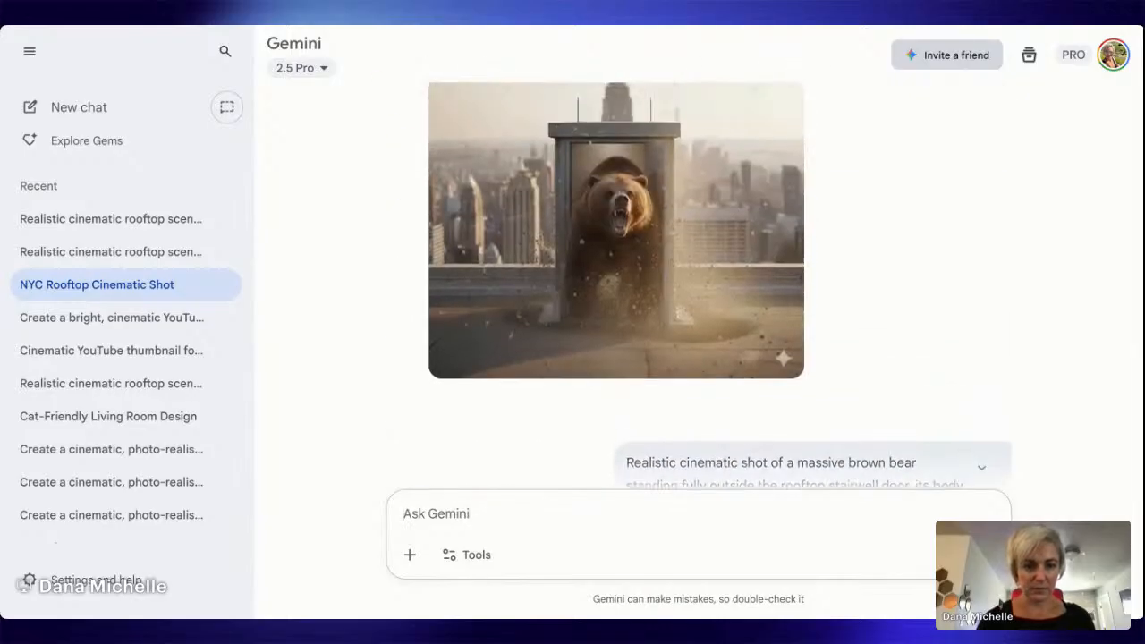
scroll(698, 286, "down", 10)
scroll(698, 287, "up", 5)
scroll(697, 286, "down", 2)
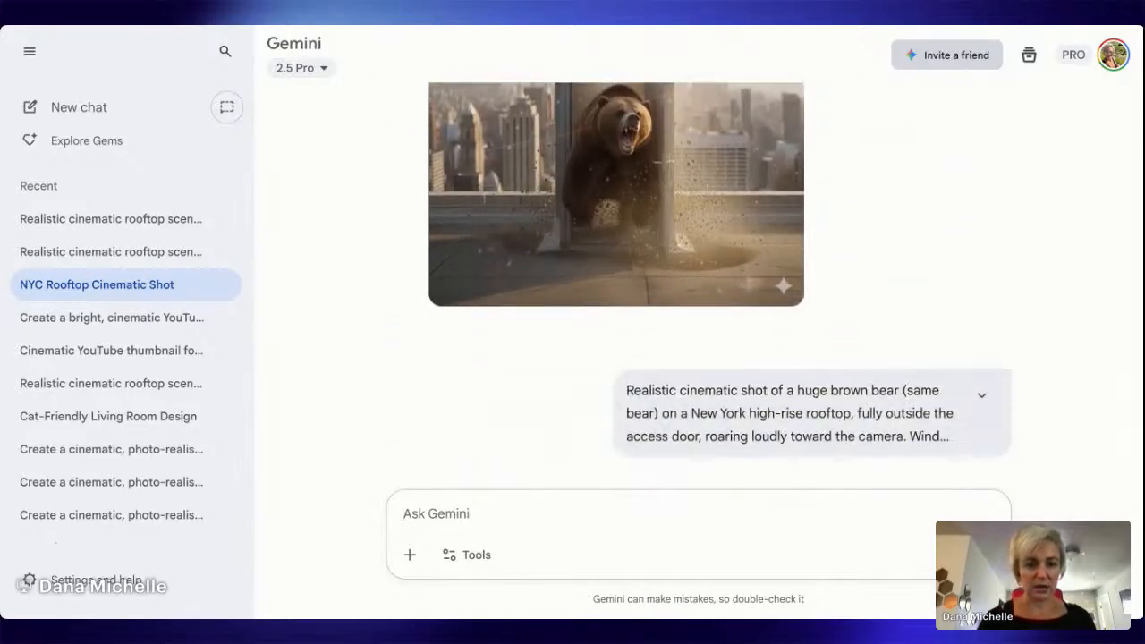
Step: Download the full-size images of the bear charging through the doorway and the bear standing outside the door from the NYC Rooftop Cinematic Shot chat
scroll(615, 286, "down", 4)
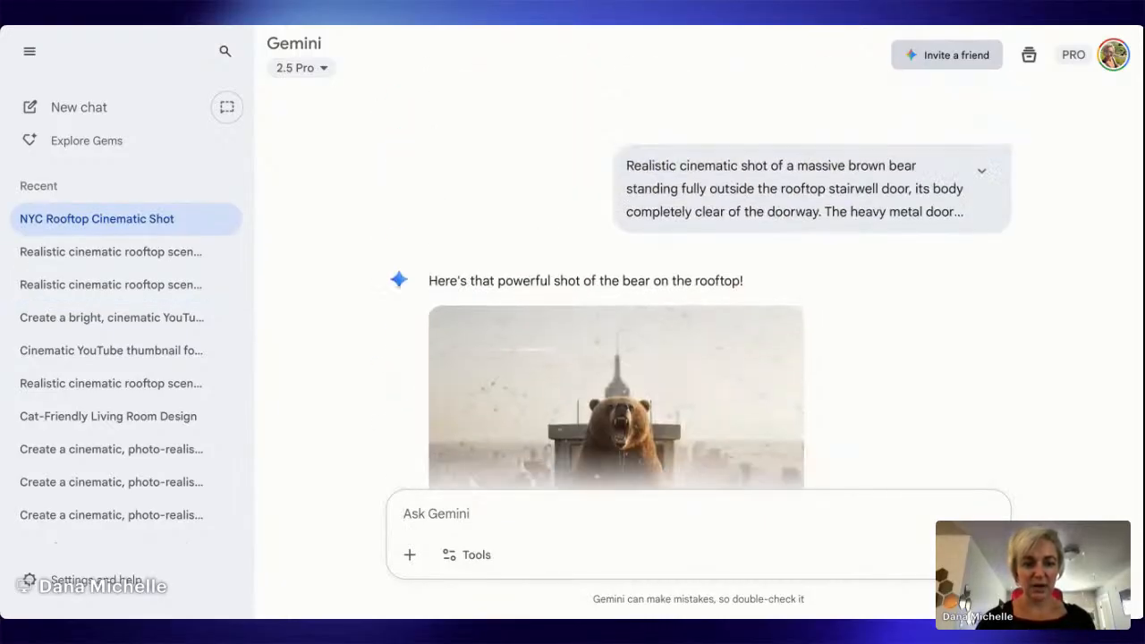
scroll(615, 286, "up", 15)
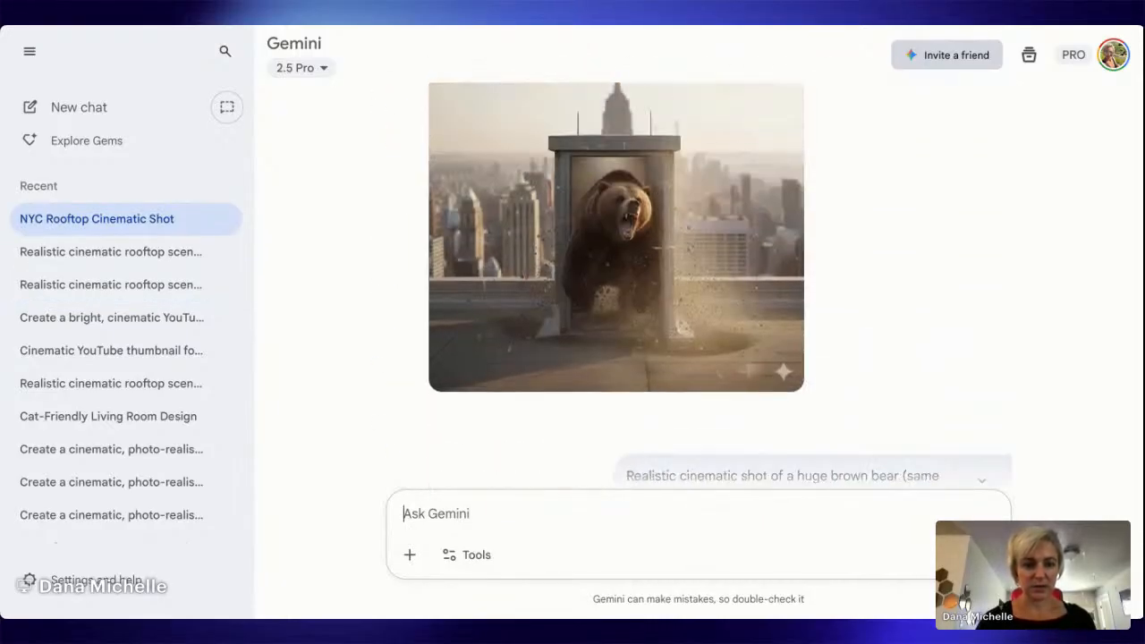
scroll(981, 298, "up", 2)
mouse_move(798, 159)
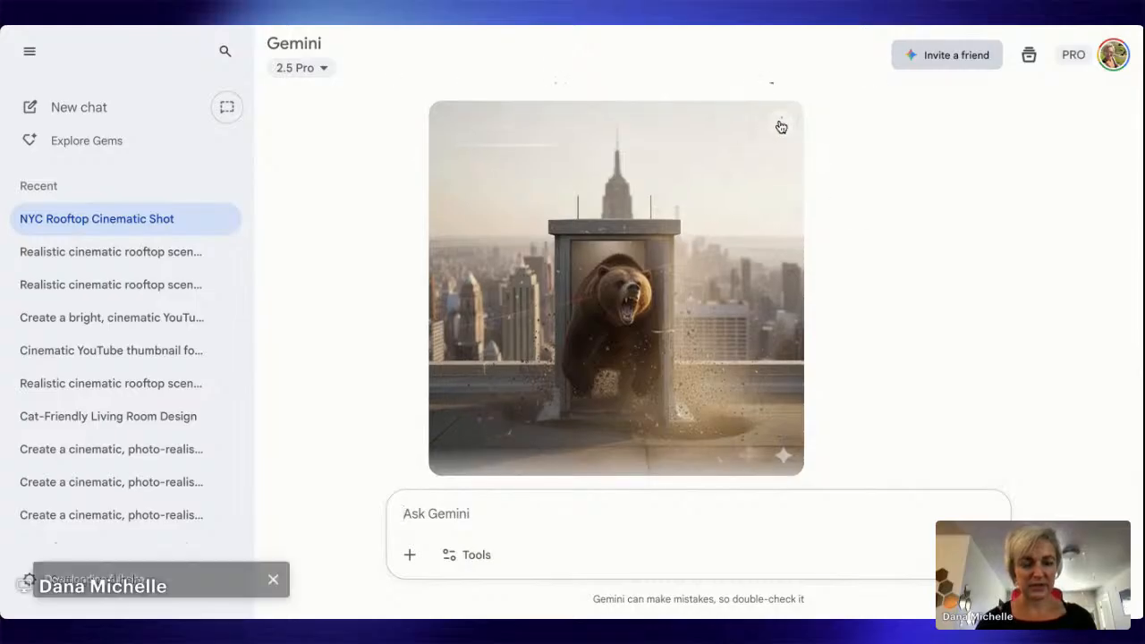
left_click(777, 124)
scroll(914, 172, "down", 8)
scroll(1017, 373, "down", 5)
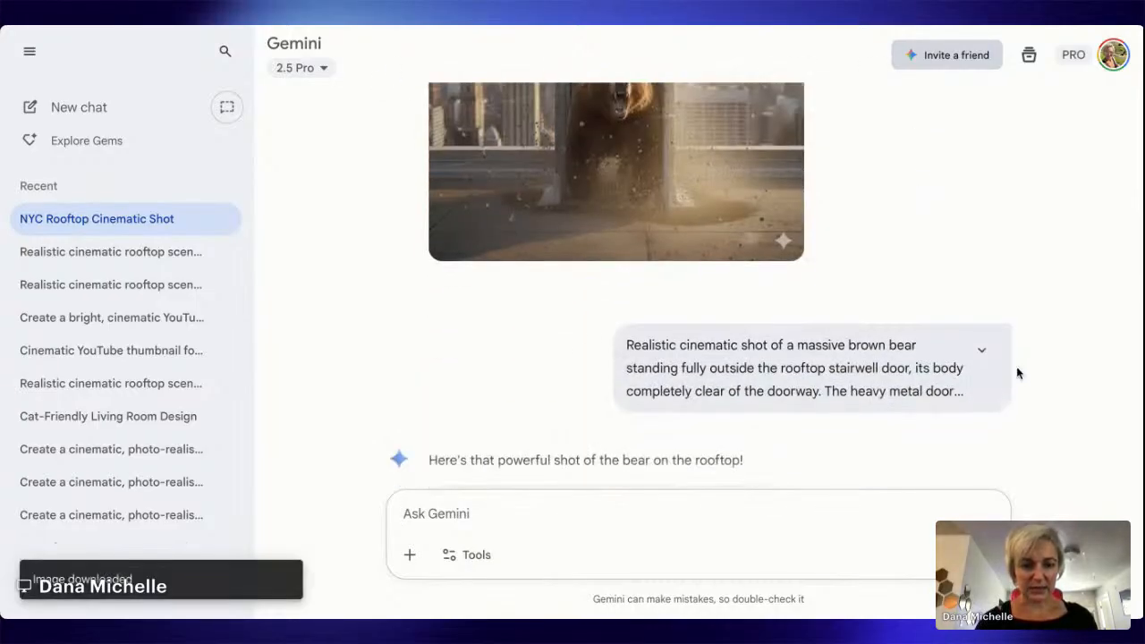
scroll(776, 143, "up", 4)
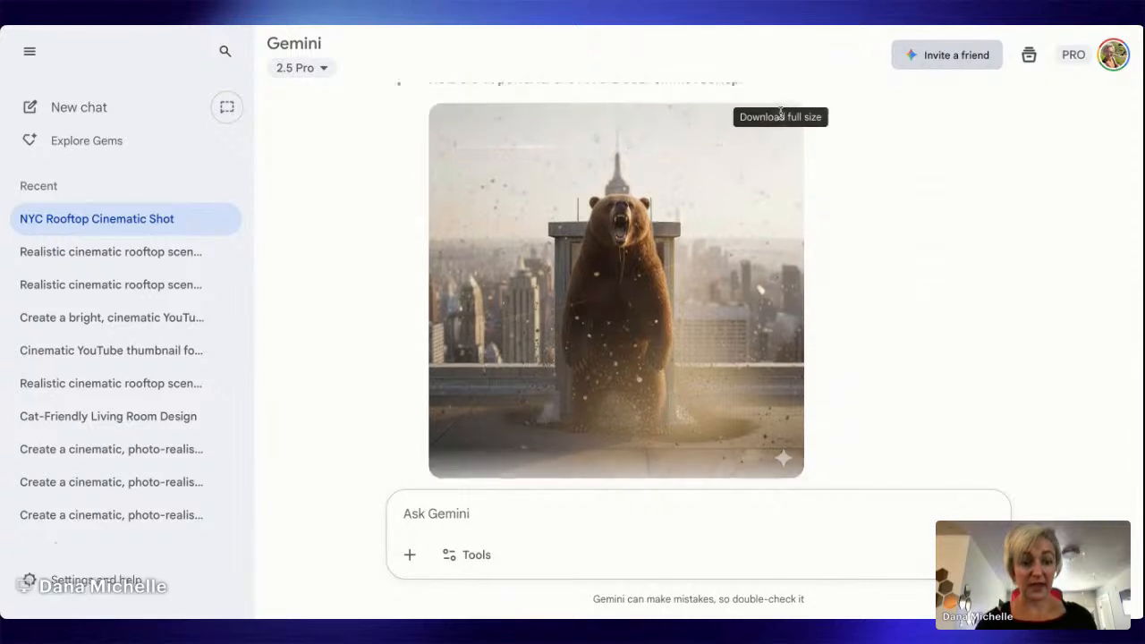
left_click(784, 223)
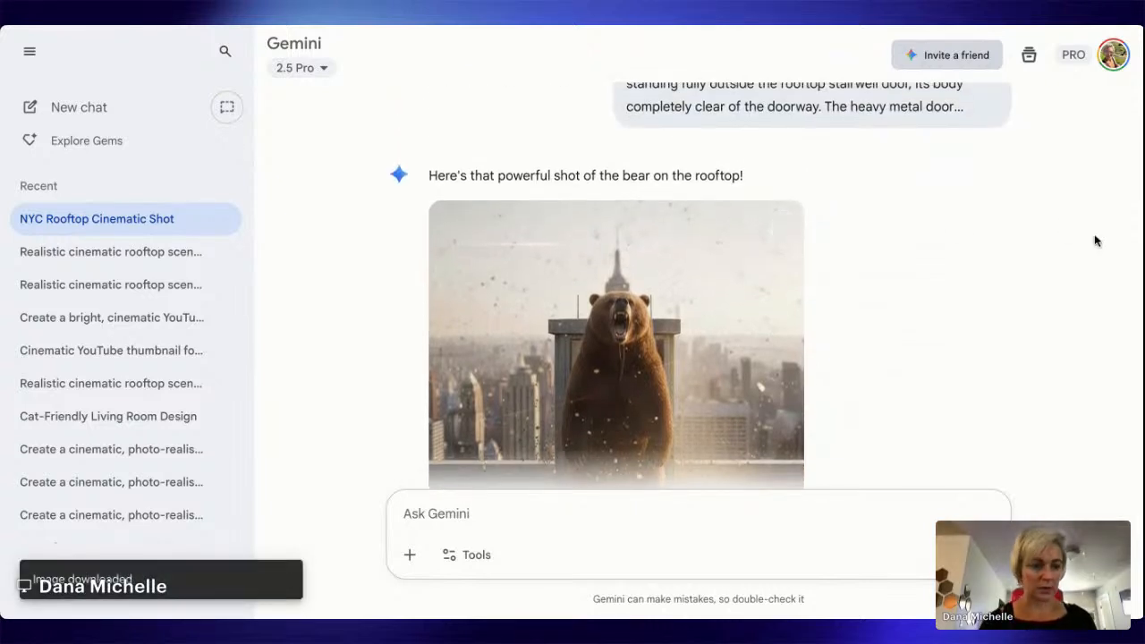
Step: Below the latest stockbroker image, begin a follow-up prompt with "Close off the back of the stairwell so it's clearly inside."
scroll(1093, 239, "down", 15)
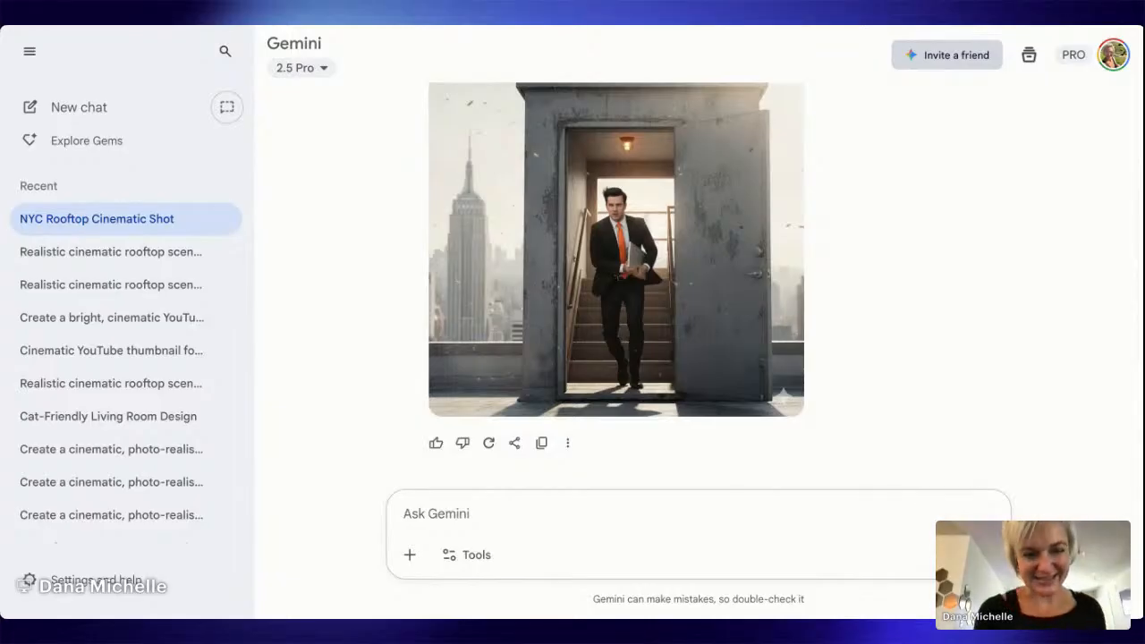
left_click(475, 514)
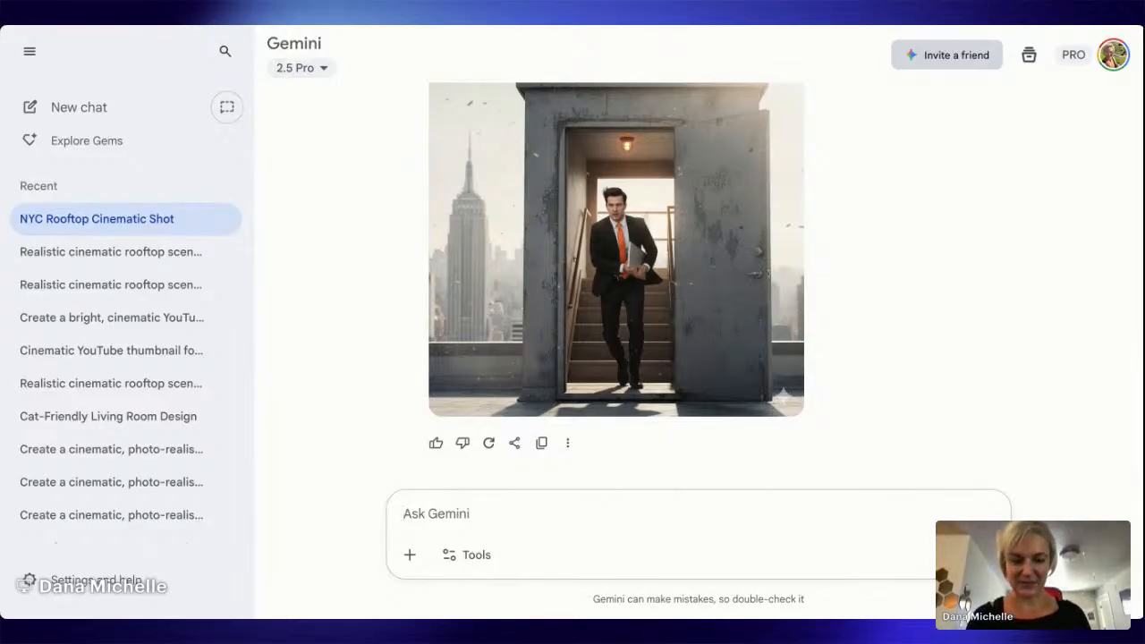
type("Close o")
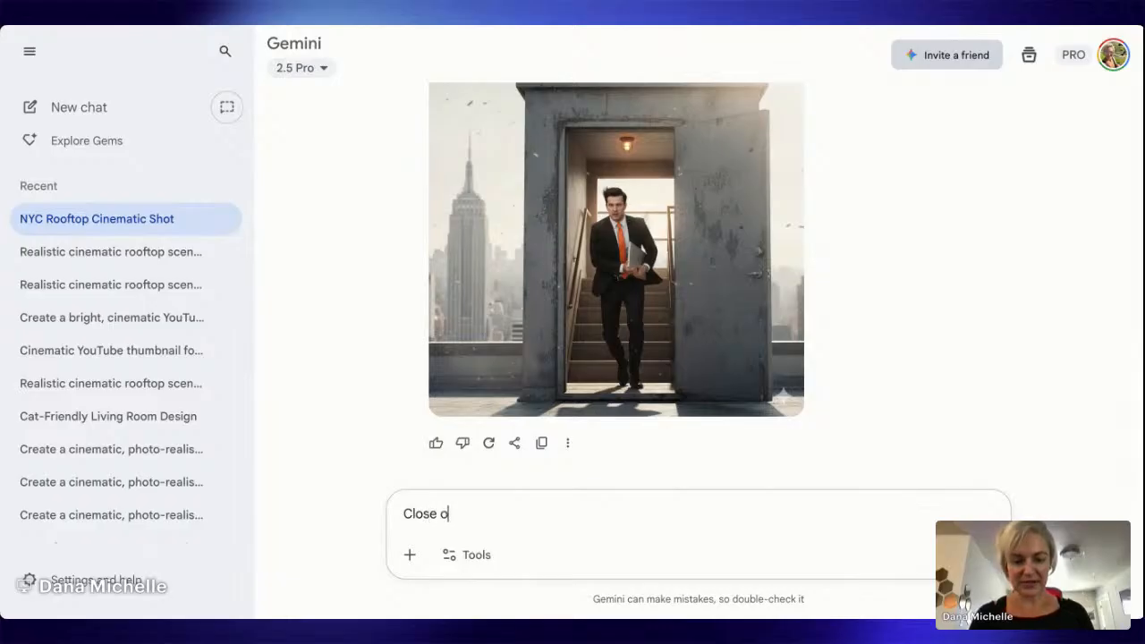
type("ff the back of the ")
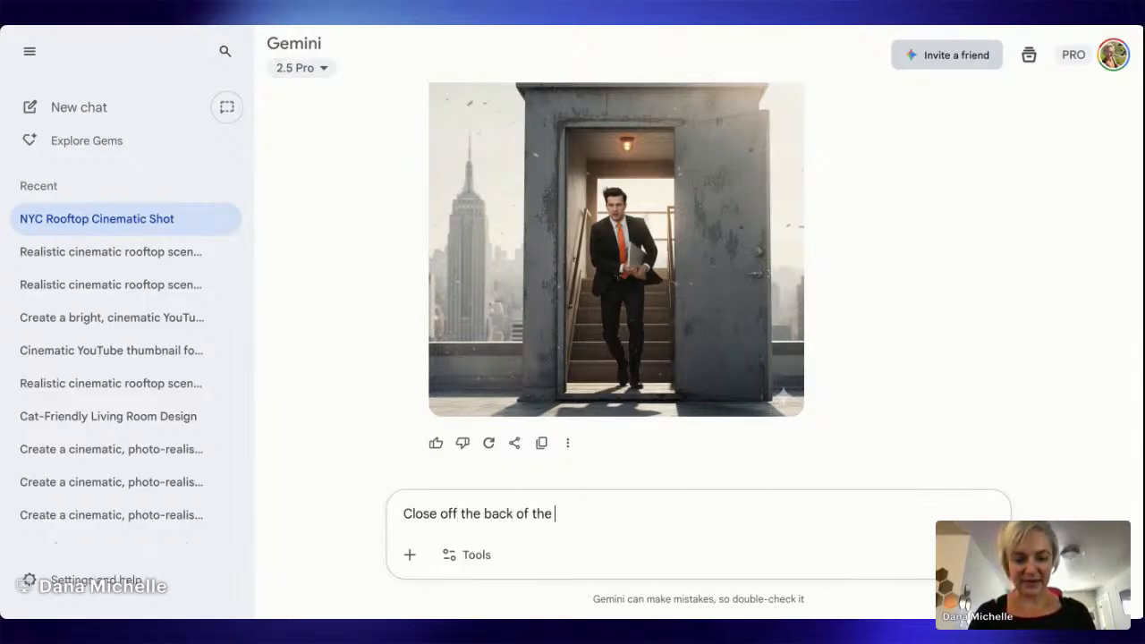
type("stairwell s")
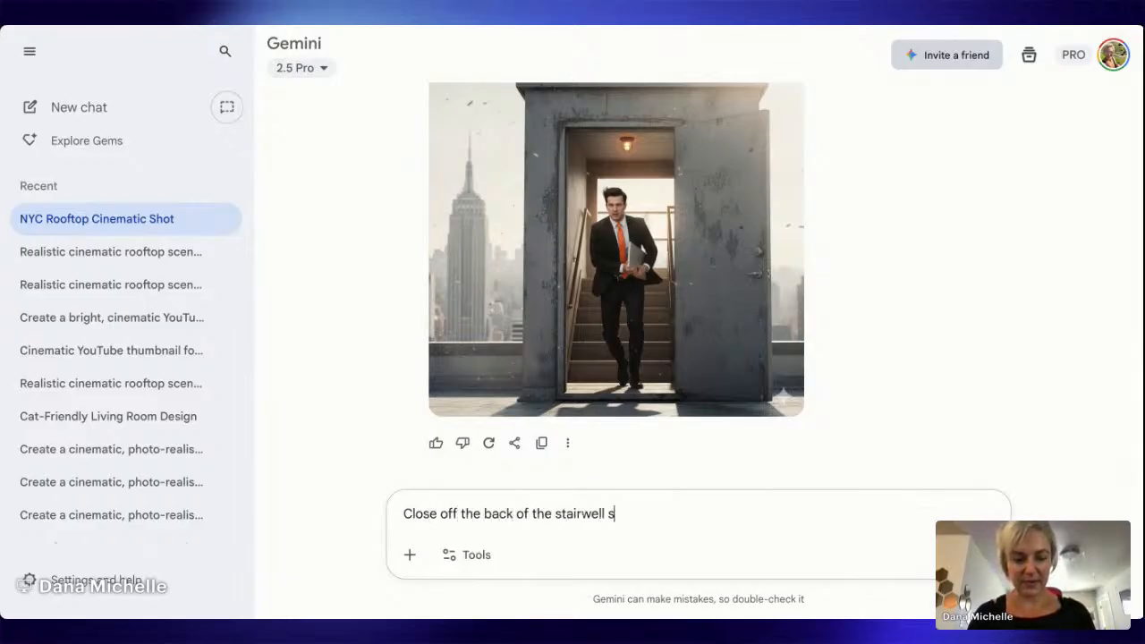
type("o it's cle")
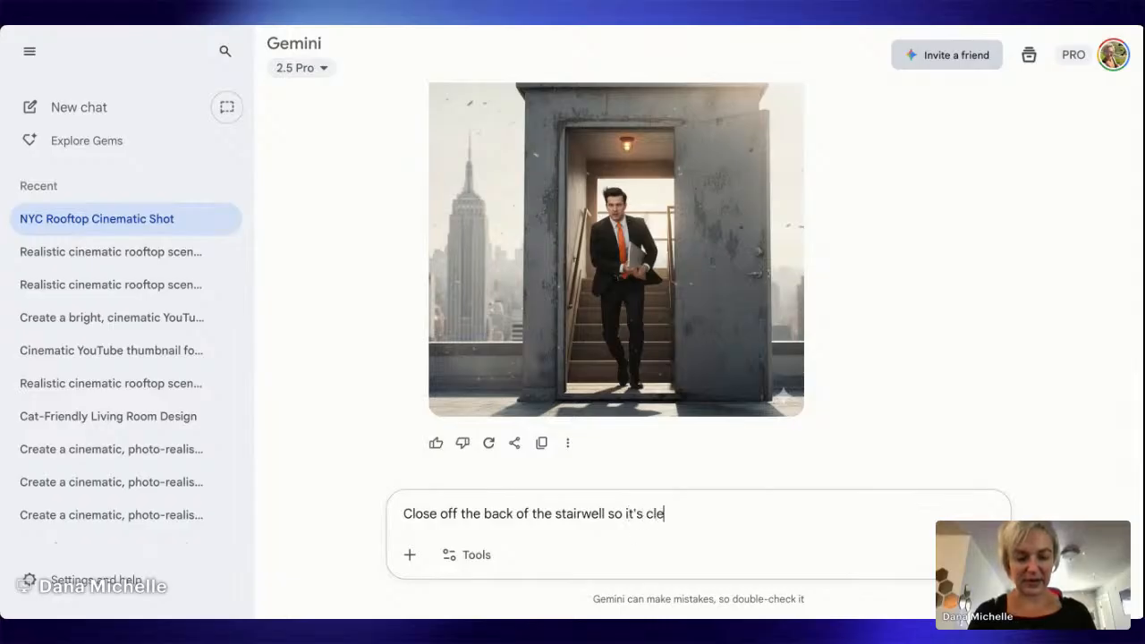
type("arly insid")
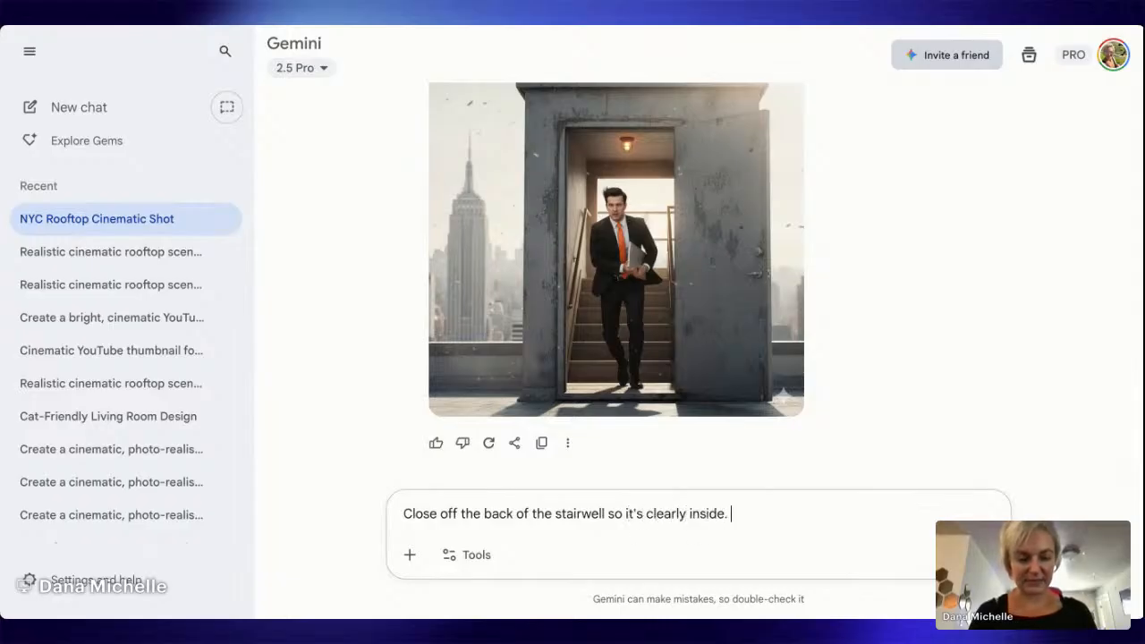
type("e.")
Step: Add a second line "Make the top of the stairs flush with the the rootop - they should NOT lead to a floor higher." and submit the prompt
key("shift+Return")
type("Make")
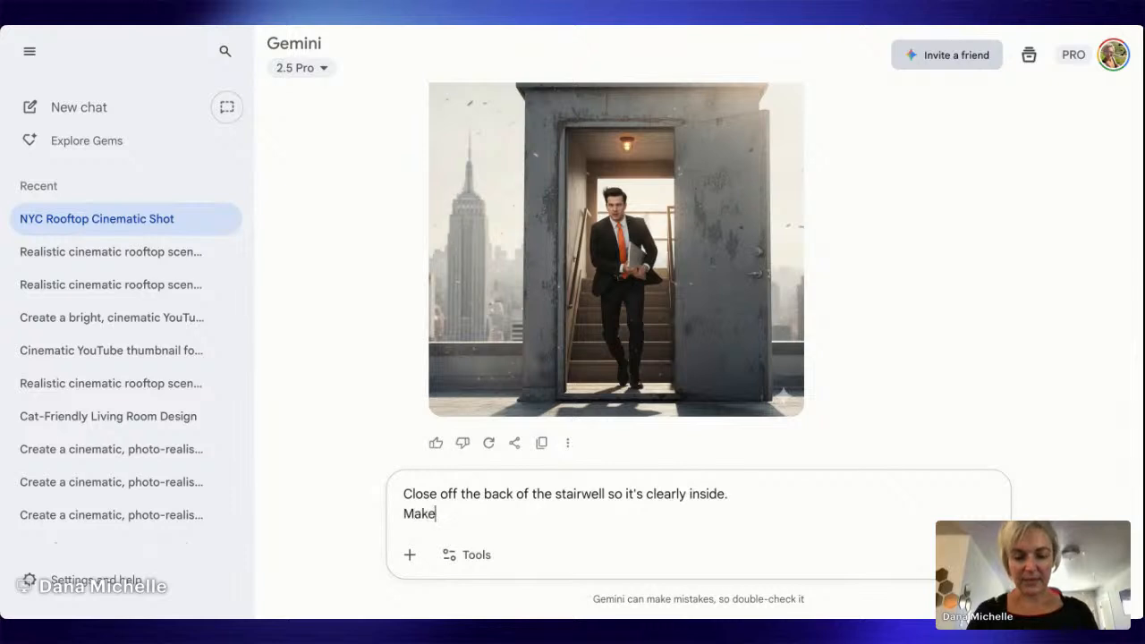
type(" the top of the stairs fl")
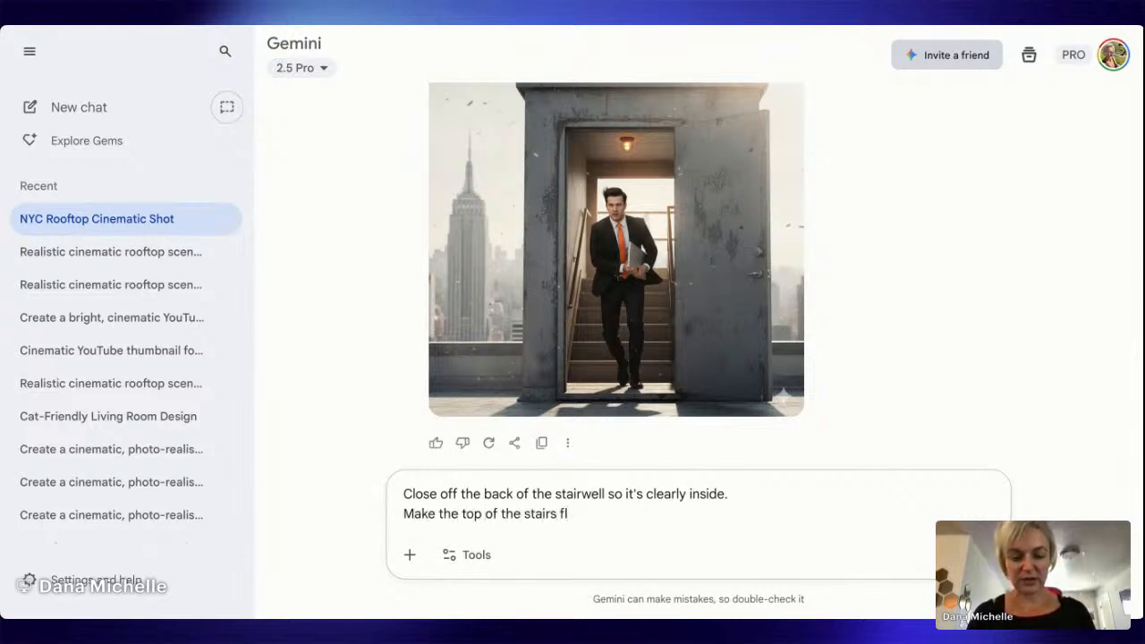
type("ush with the")
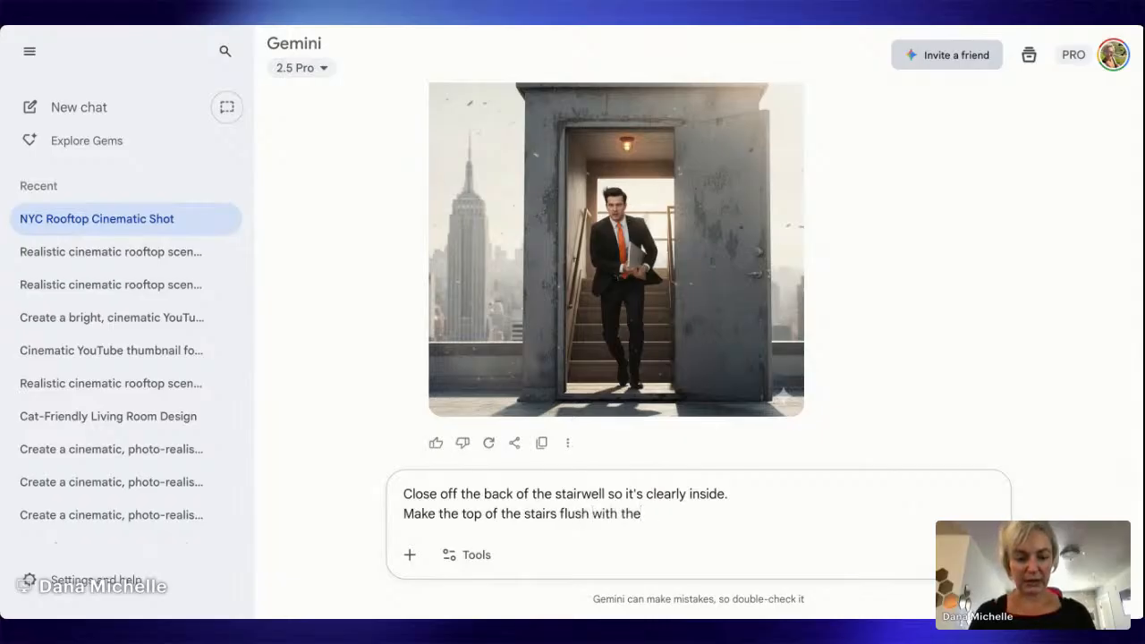
type(" the rootop - they should NOT lead to a floor higher.")
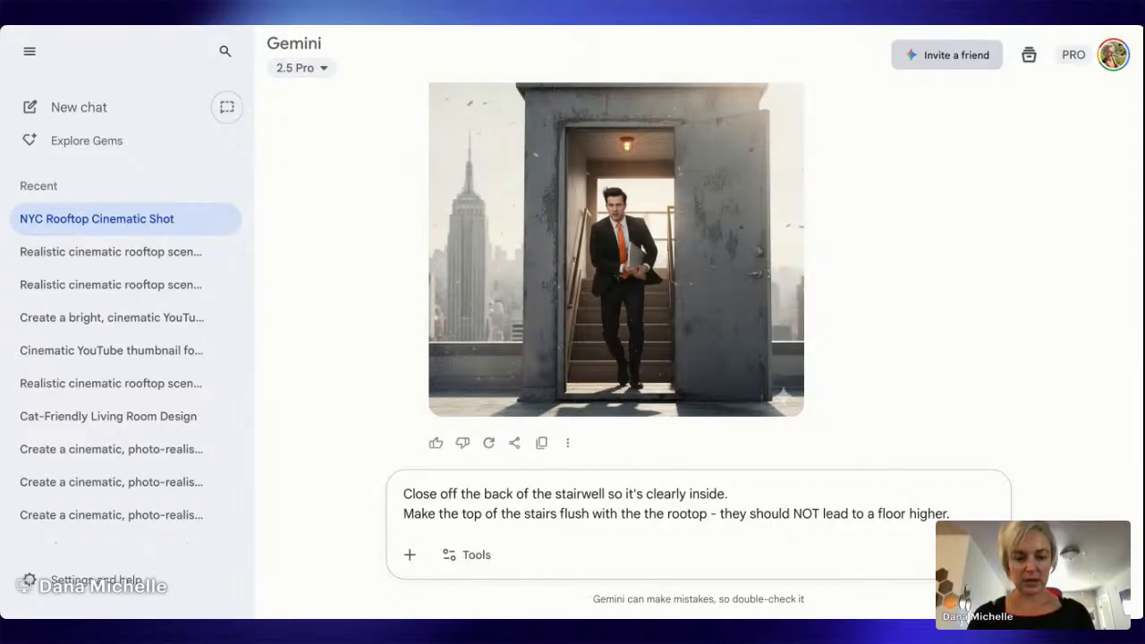
key("Return")
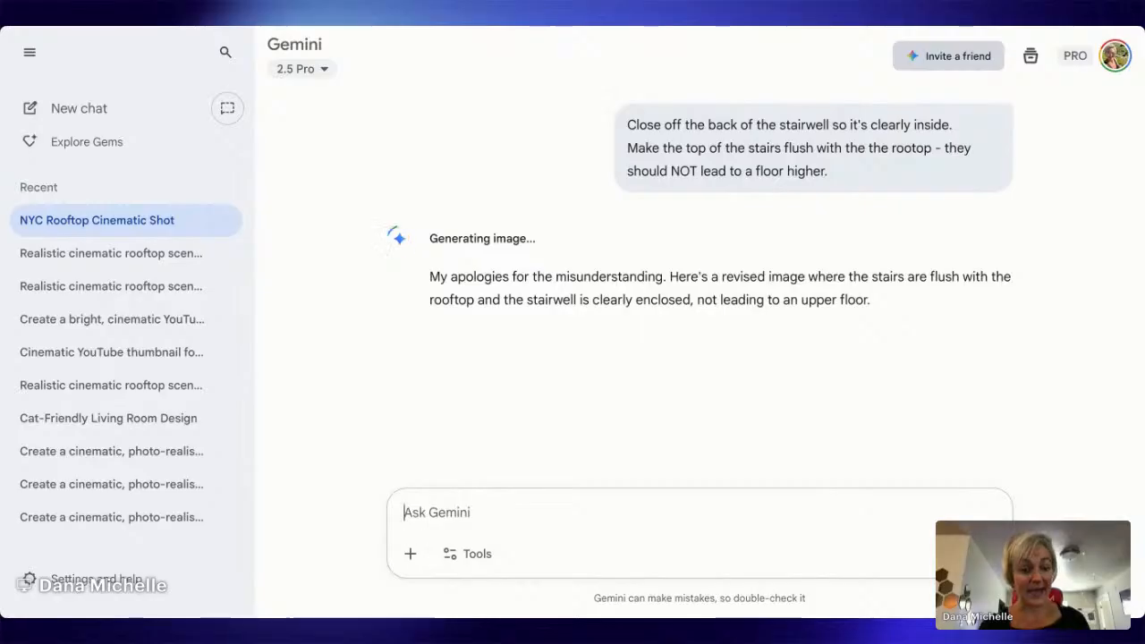
scroll(797, 256, "down", 2)
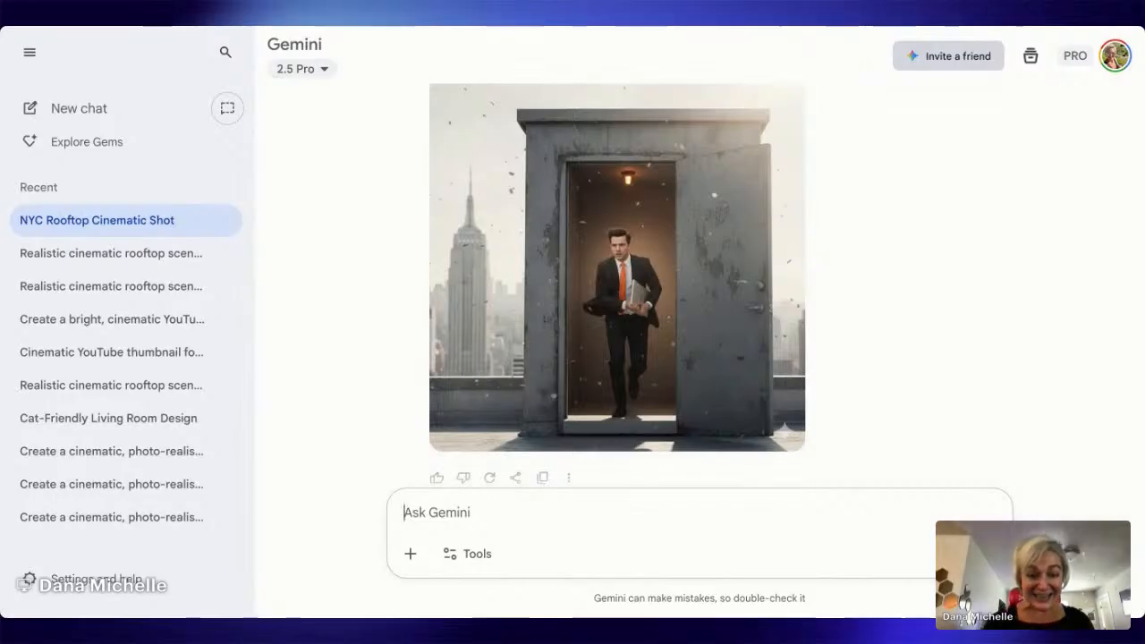
scroll(813, 247, "up", 1)
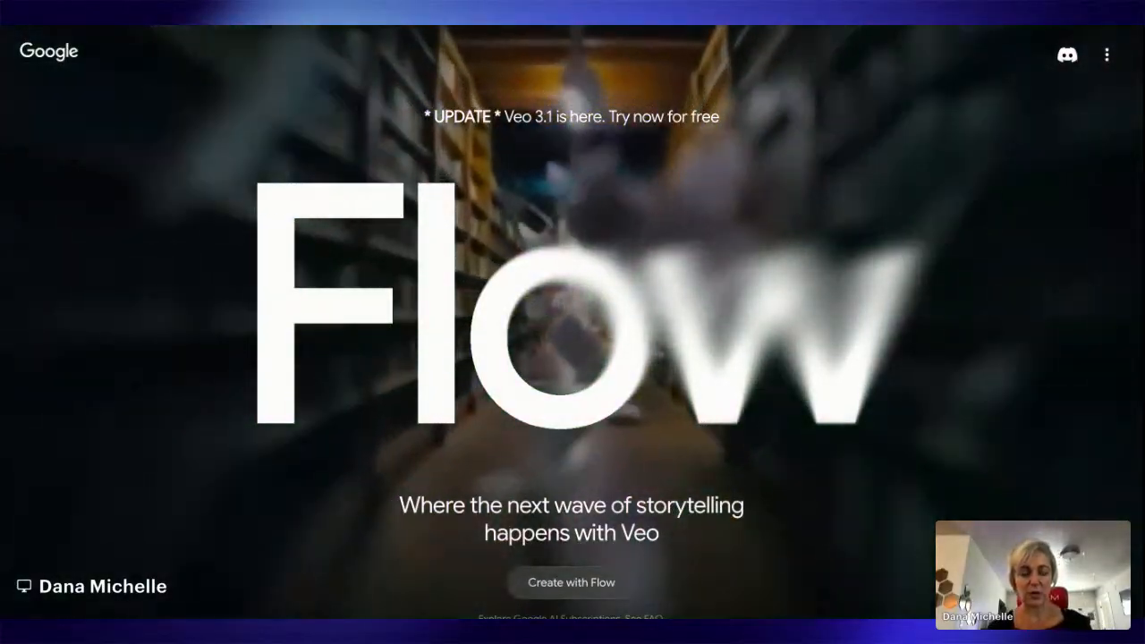
Step: Switch to Google Flow, look through the existing projects and create a new project
scroll(789, 271, "down", 1)
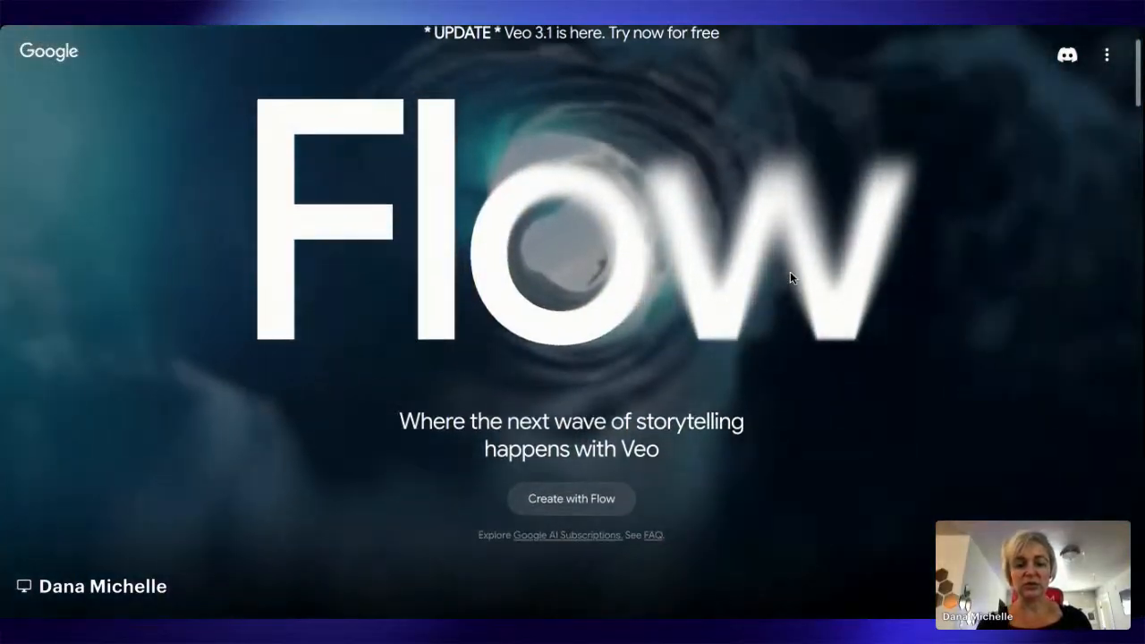
scroll(788, 270, "up", 1)
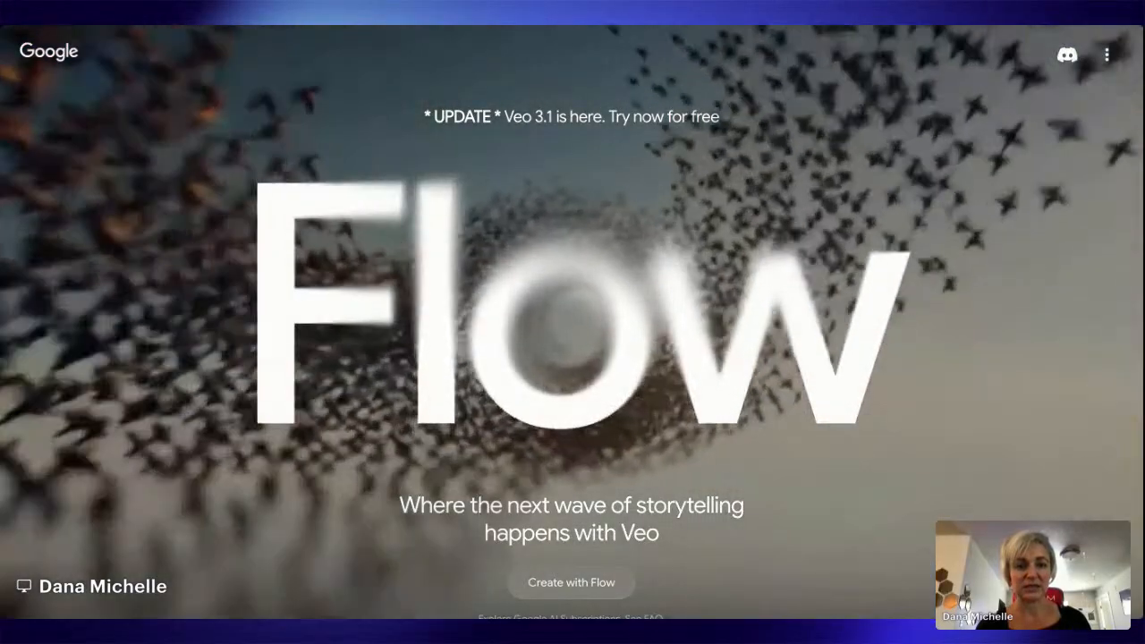
key("ctrl+Tab")
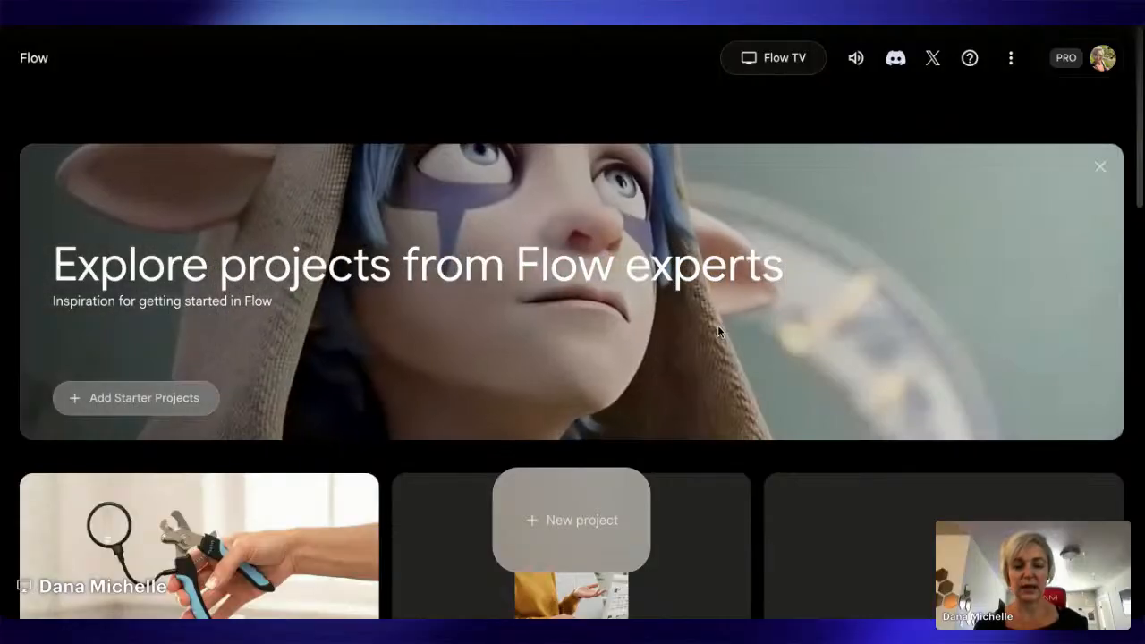
scroll(717, 325, "down", 10)
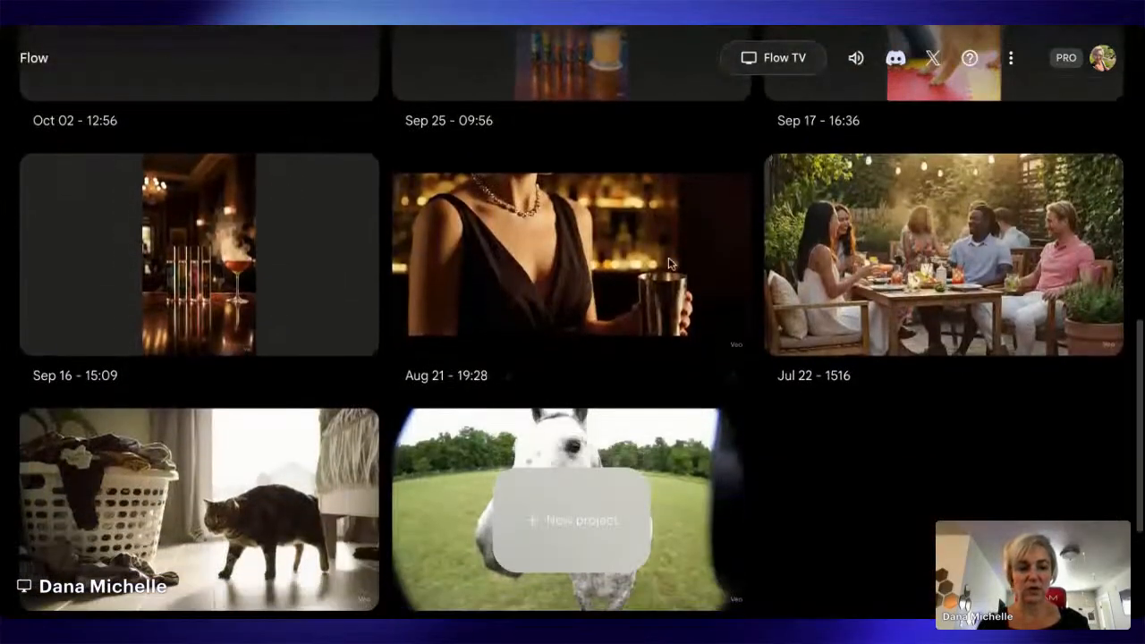
scroll(760, 470, "up", 10)
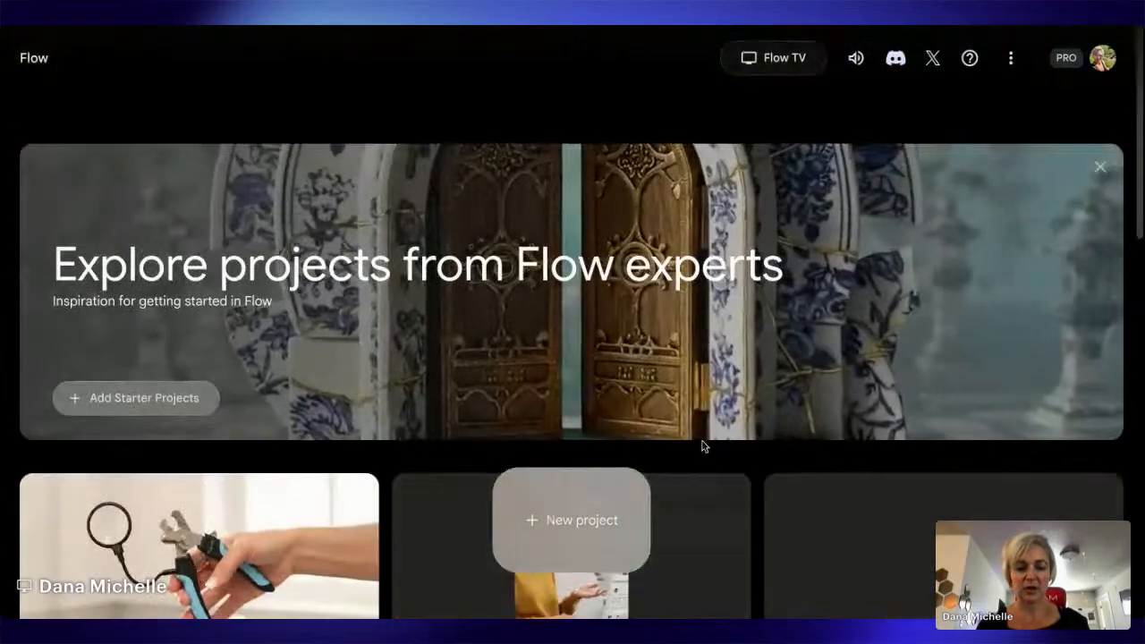
left_click(560, 549)
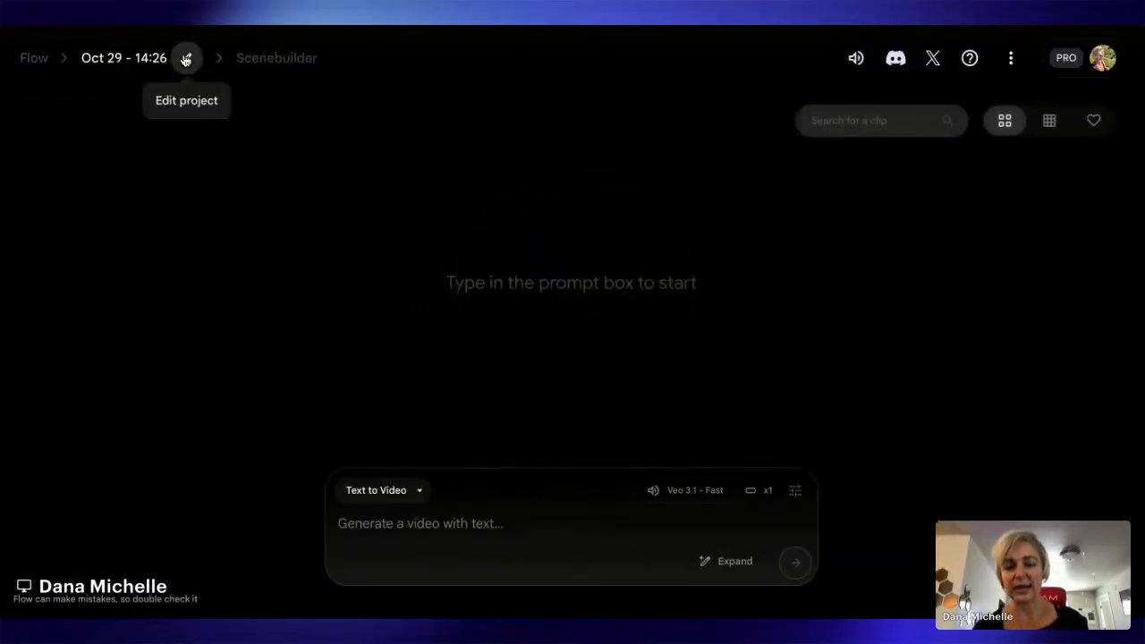
Step: Rename the new Flow project to "Stockbroker Oct 29 - 14:26"
left_click(186, 59)
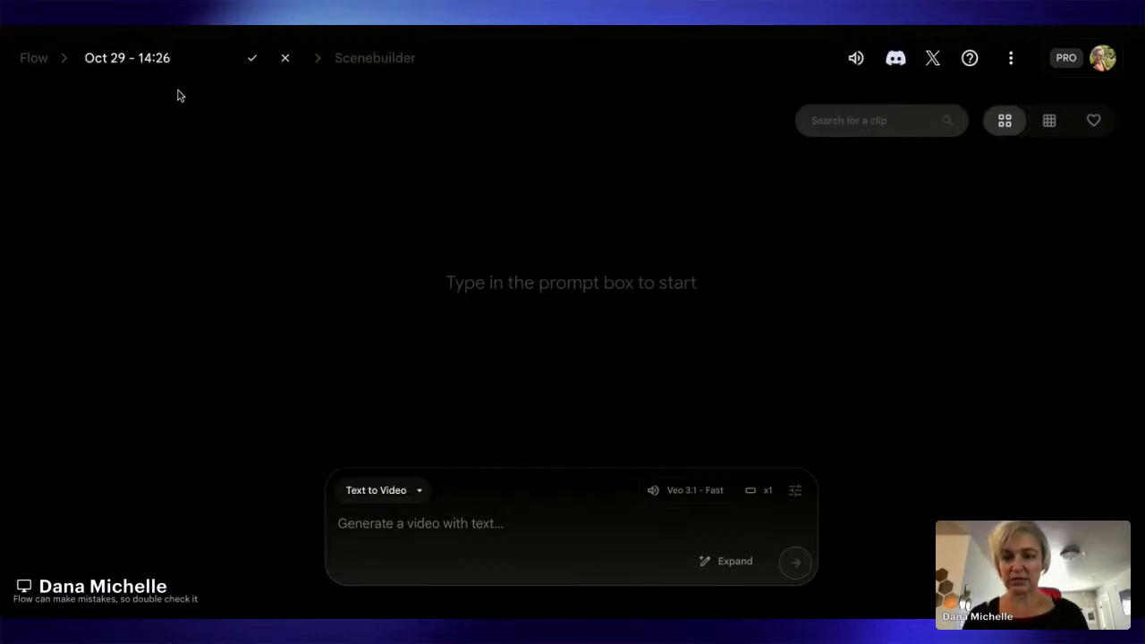
type("Stpc")
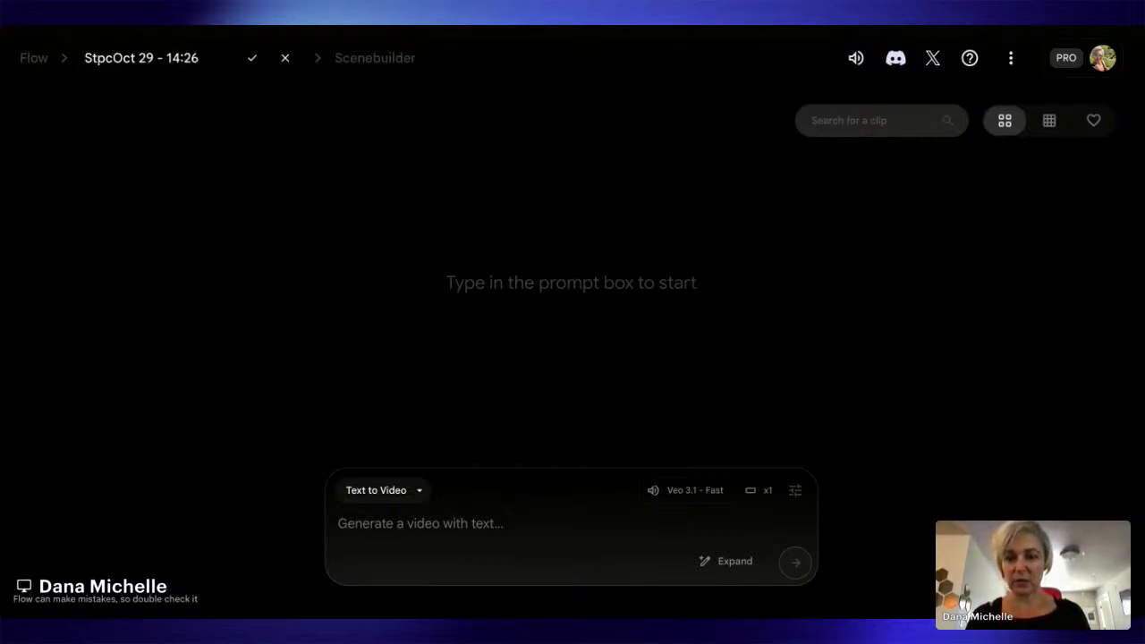
key("BackSpace")
key("BackSpace")
type("p")
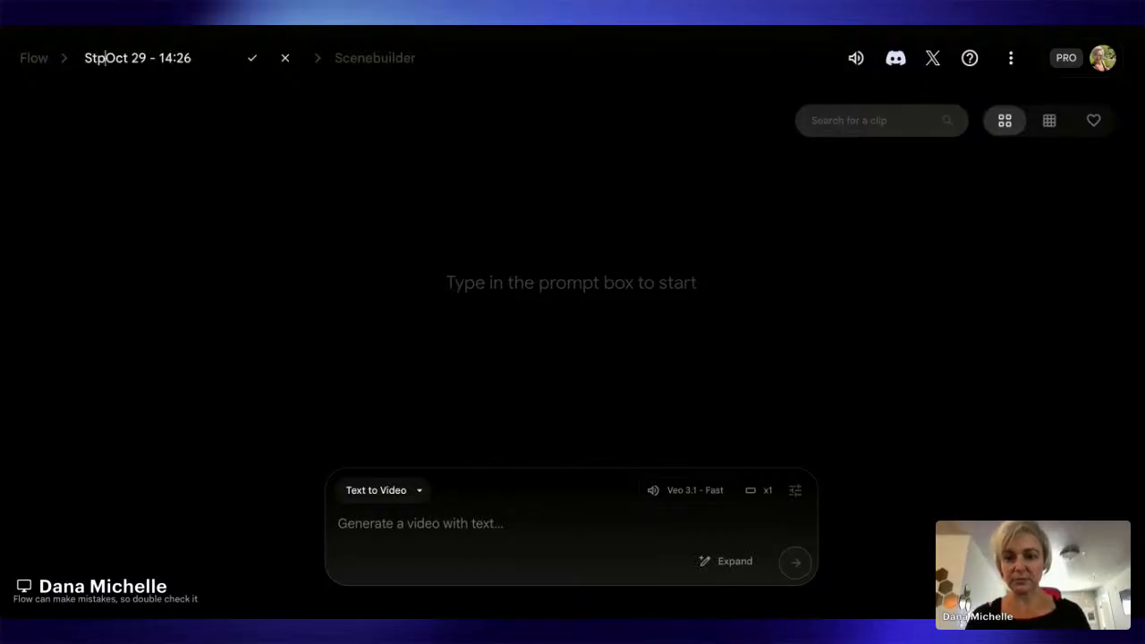
type("clb")
key("BackSpace")
key("BackSpace")
key("BackSpace")
key("BackSpace")
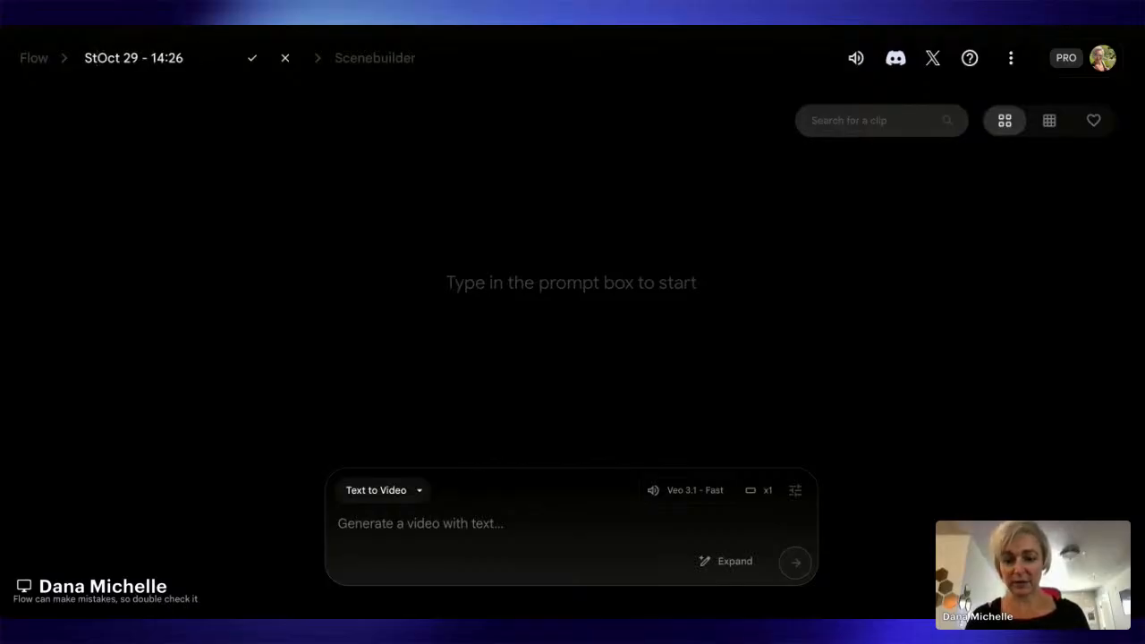
type("ockbroke")
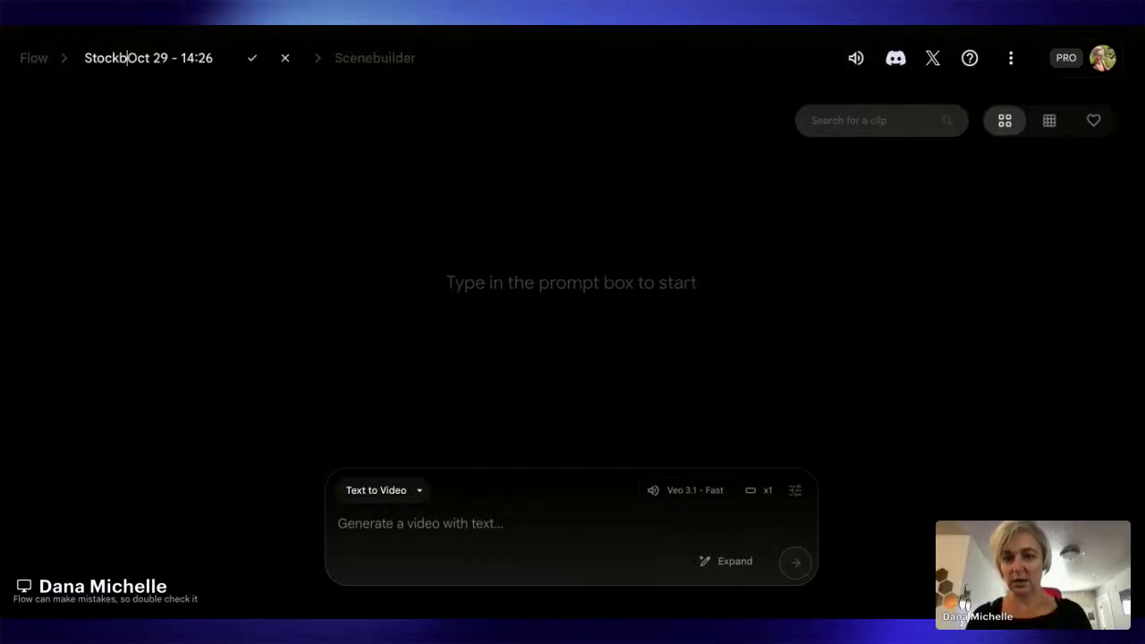
type("r")
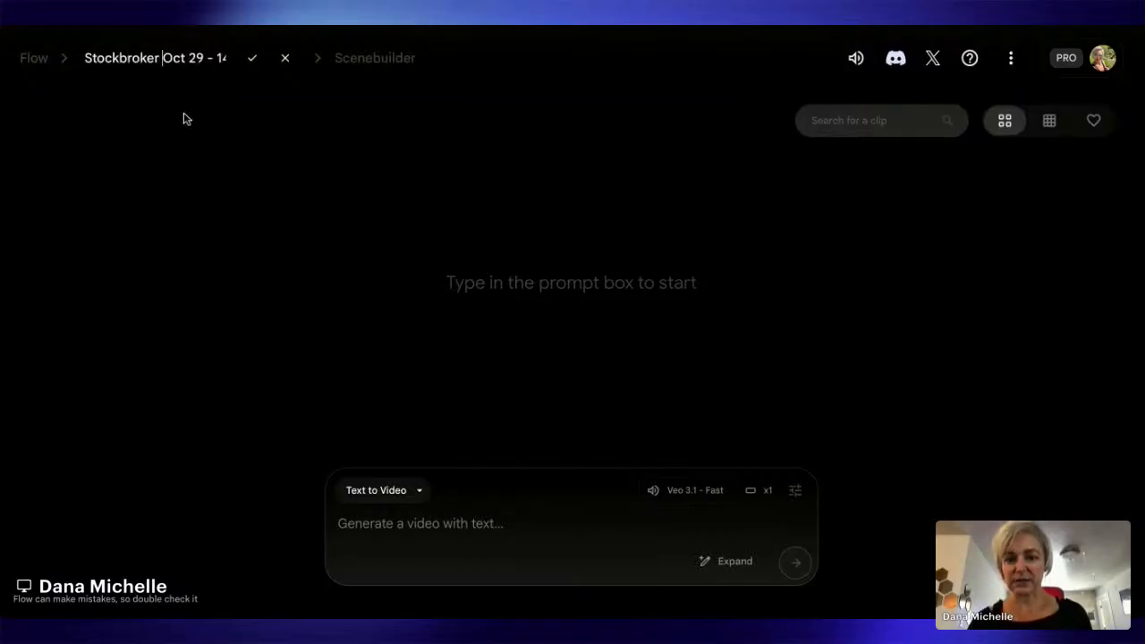
key("Return")
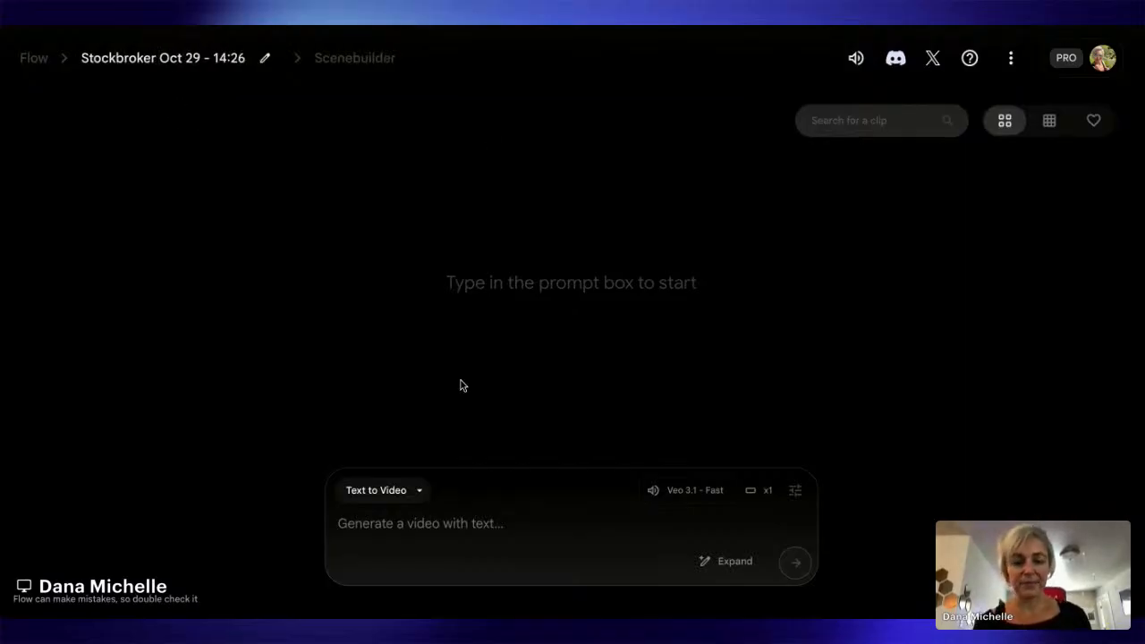
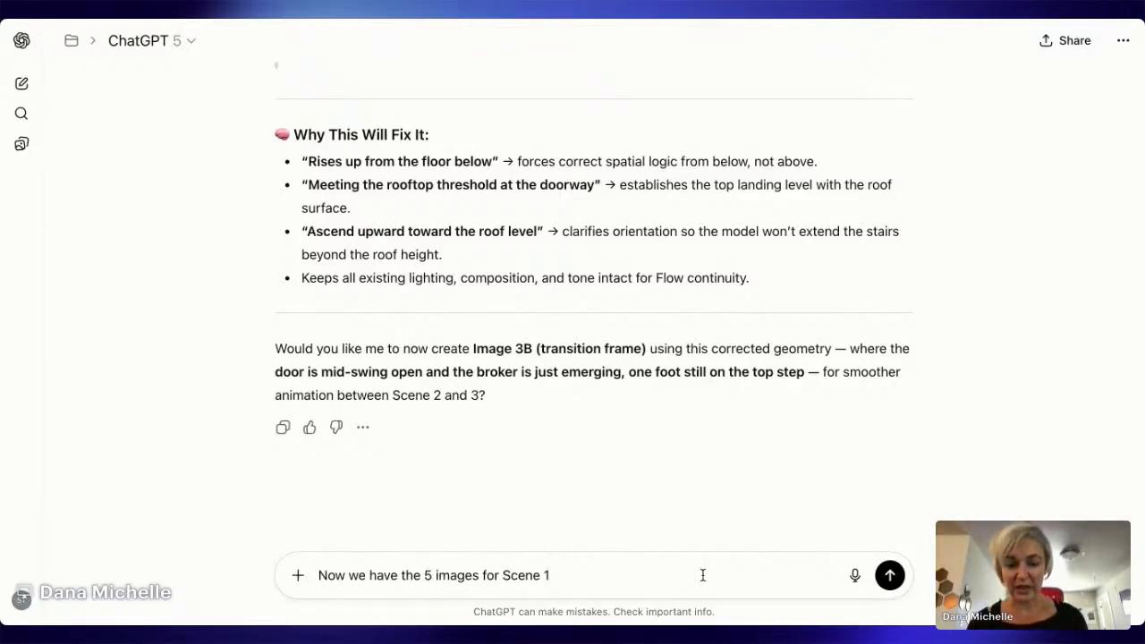
Step: Continue the ChatGPT prompt after "Scene 1" with "we're going image by image create the prompt for the animation we'll create in Flow."
type("we")
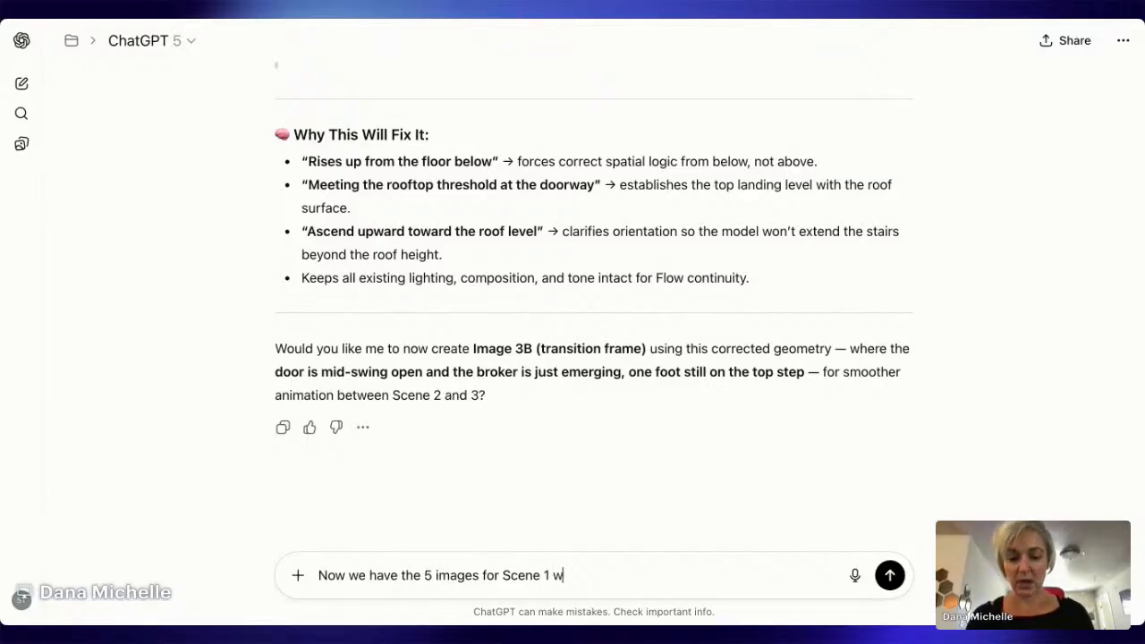
type("'re going t")
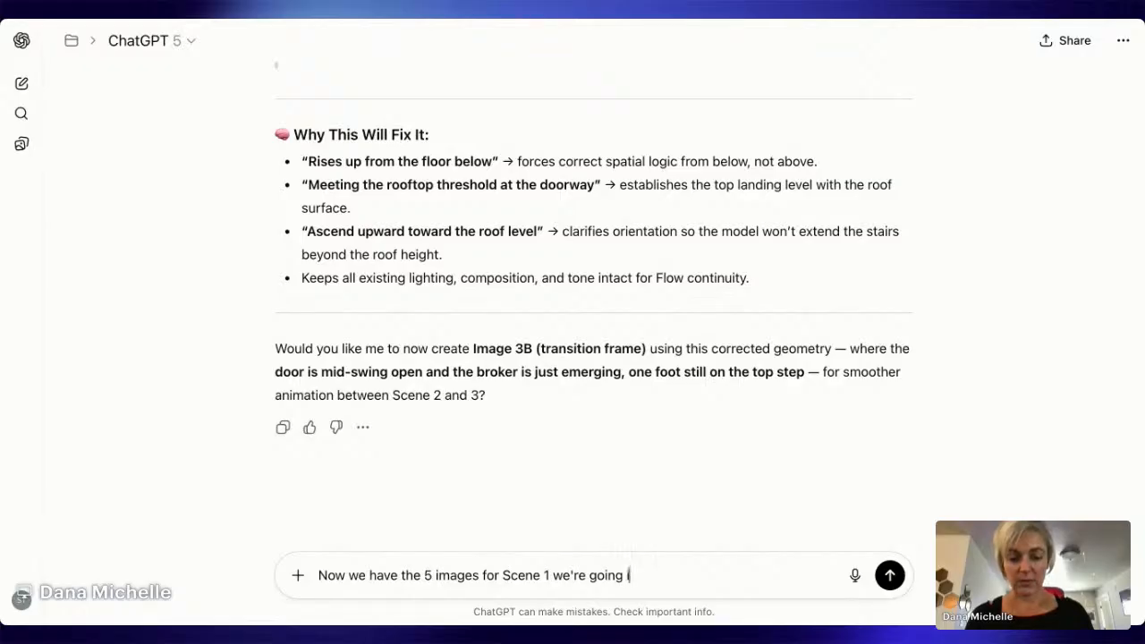
key("BackSpace")
type("image by ima")
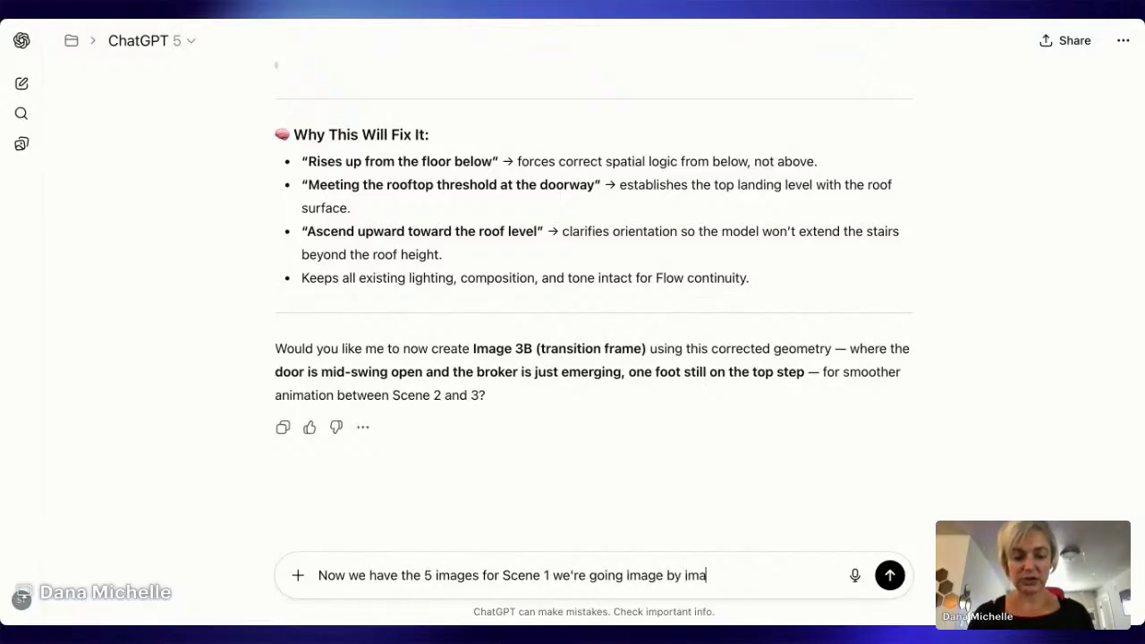
type("ge creat")
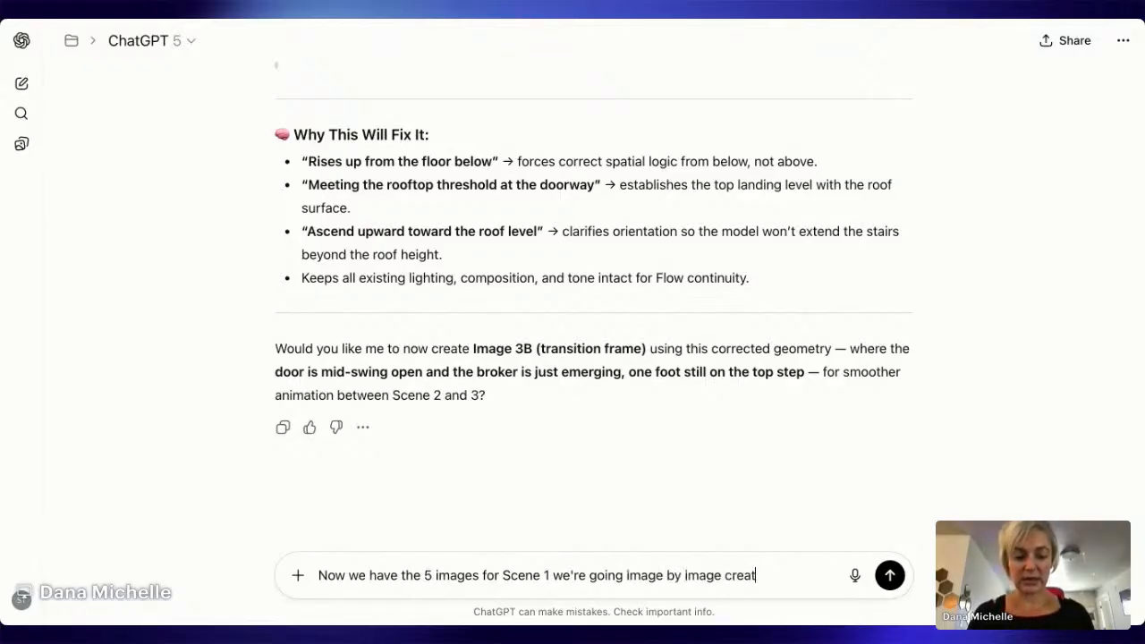
type("e the prompt fro")
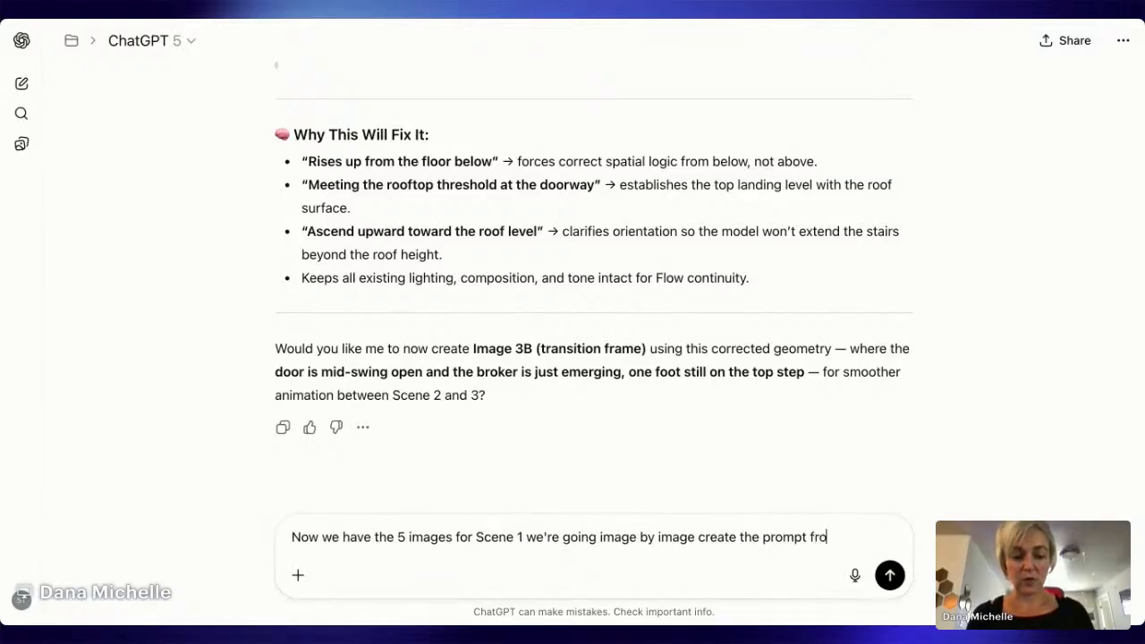
key("BackSpace")
key("BackSpace")
type("or ")
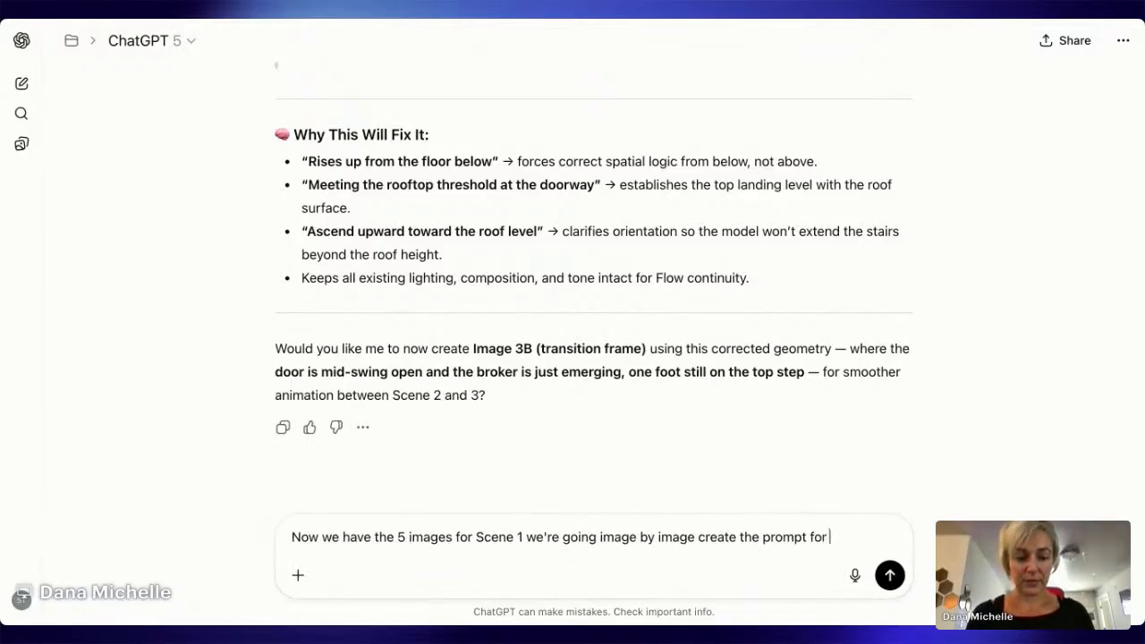
type("the animat")
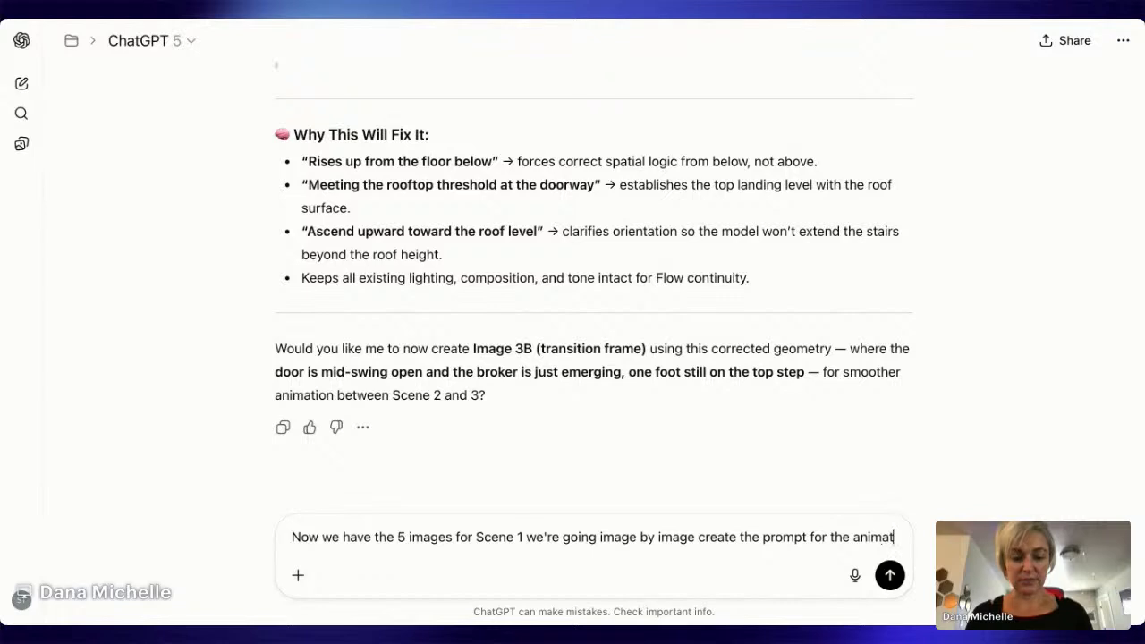
type("ion we'll deo")
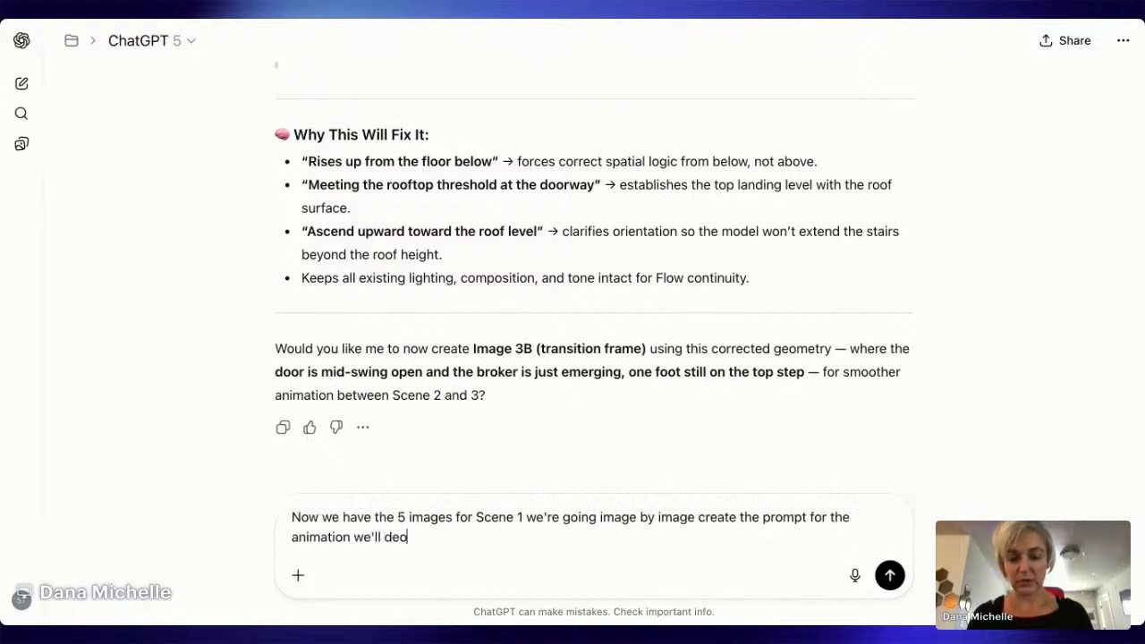
key("BackSpace")
key("BackSpace")
key("BackSpace")
type("create in f")
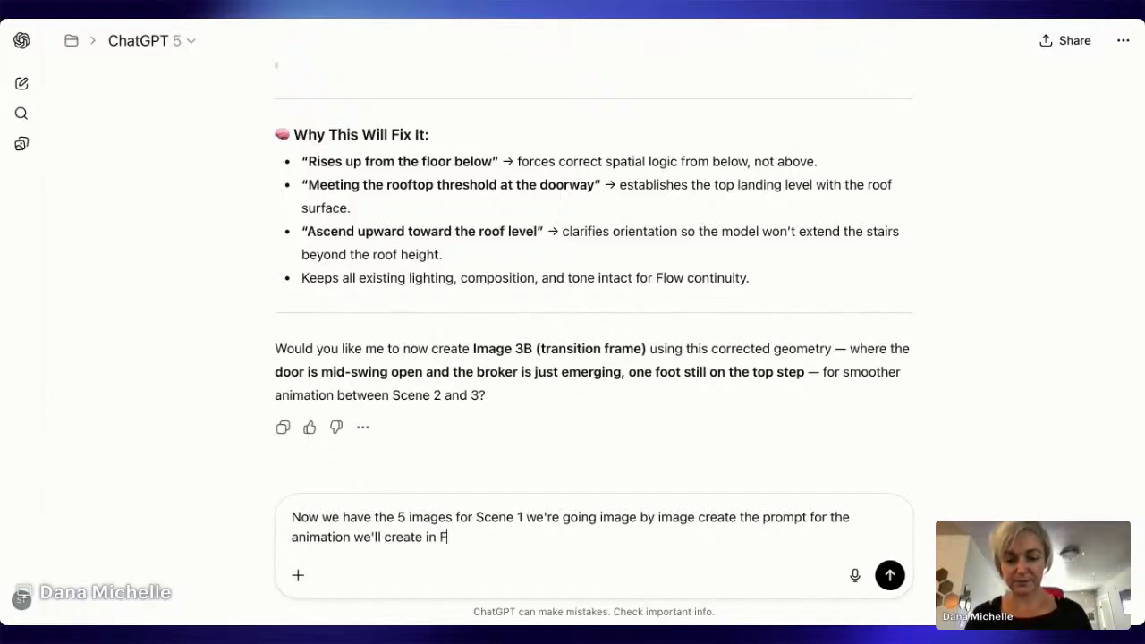
type("low.")
key("shift+Return")
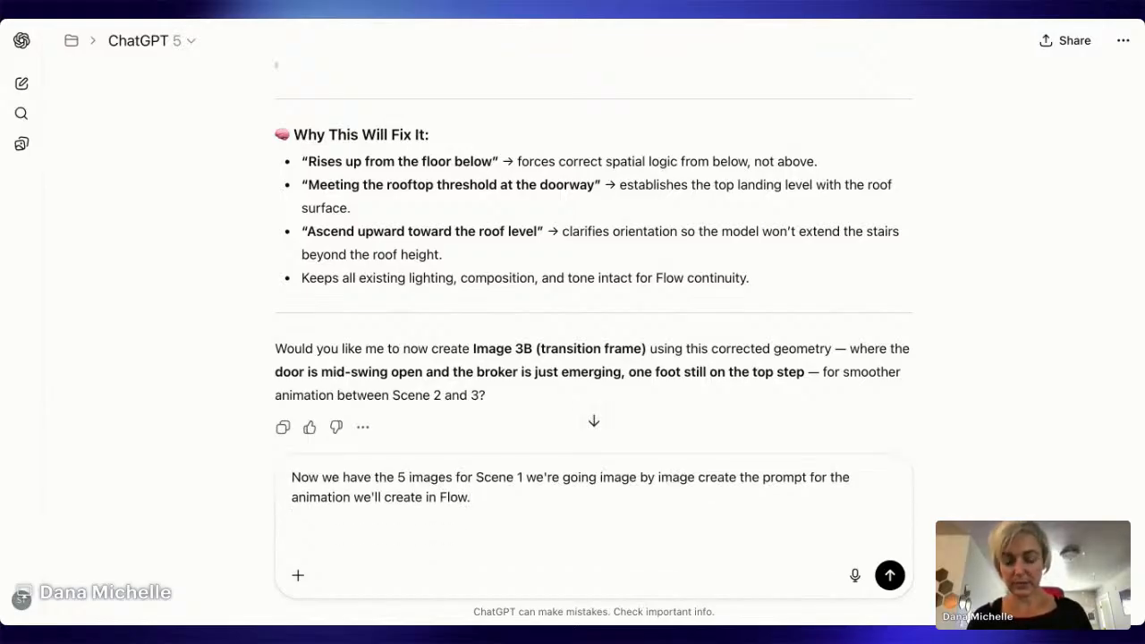
Step: Add the line "Before we begin, what questions do you have for me for this task?" and submit the prompt
type("Before b")
key("BackSpace")
type("we ")
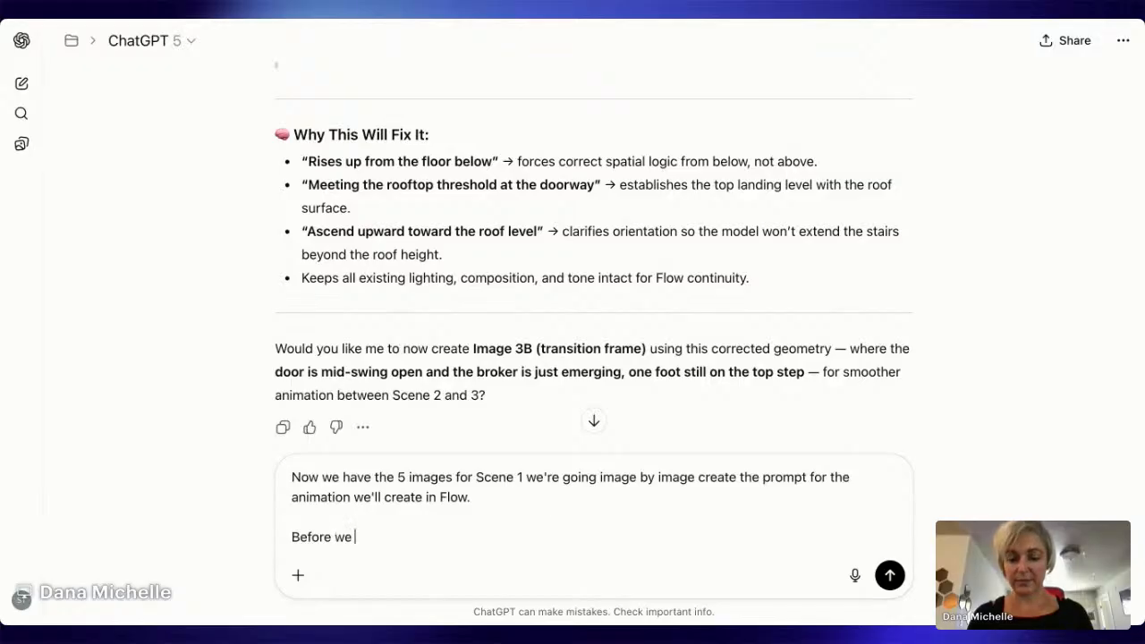
type("begin, ")
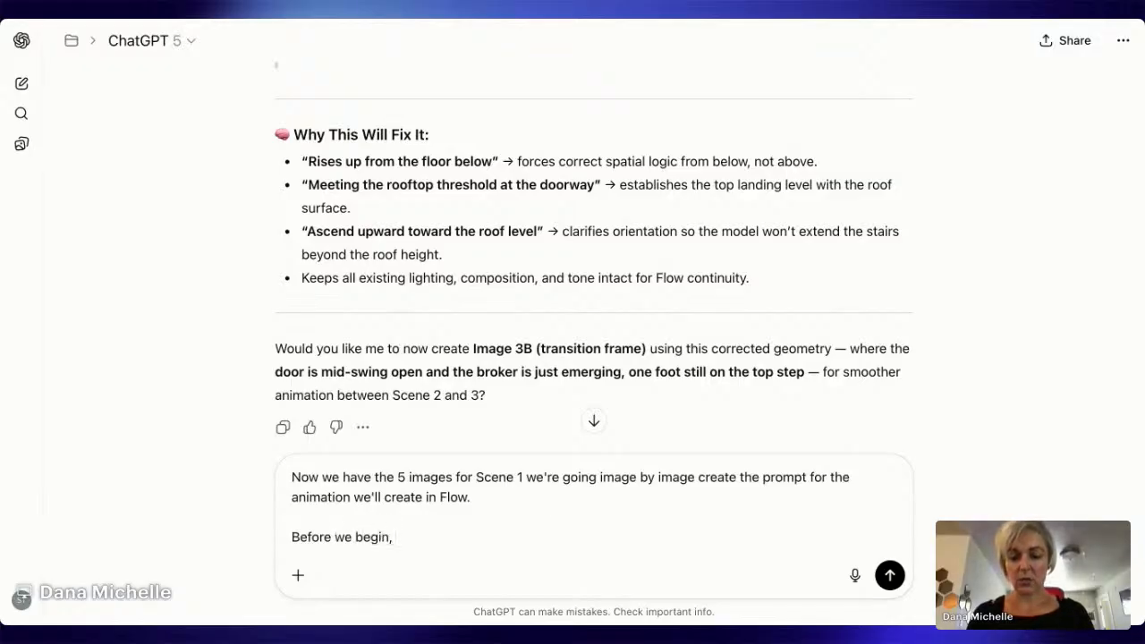
type("what questions d")
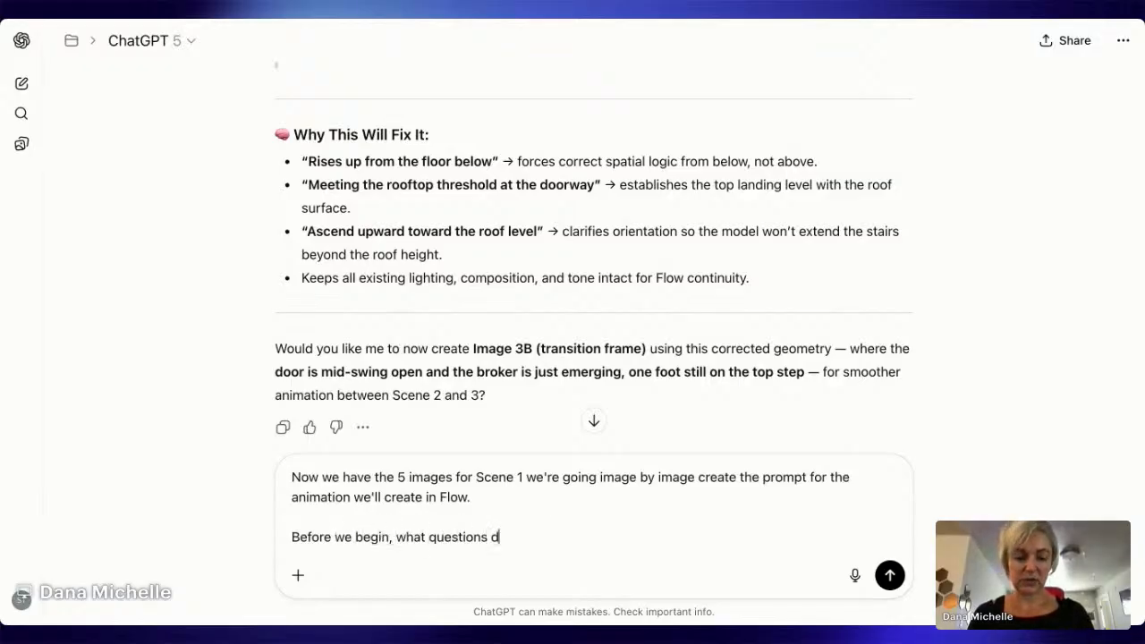
key("BackSpace")
type("do you ")
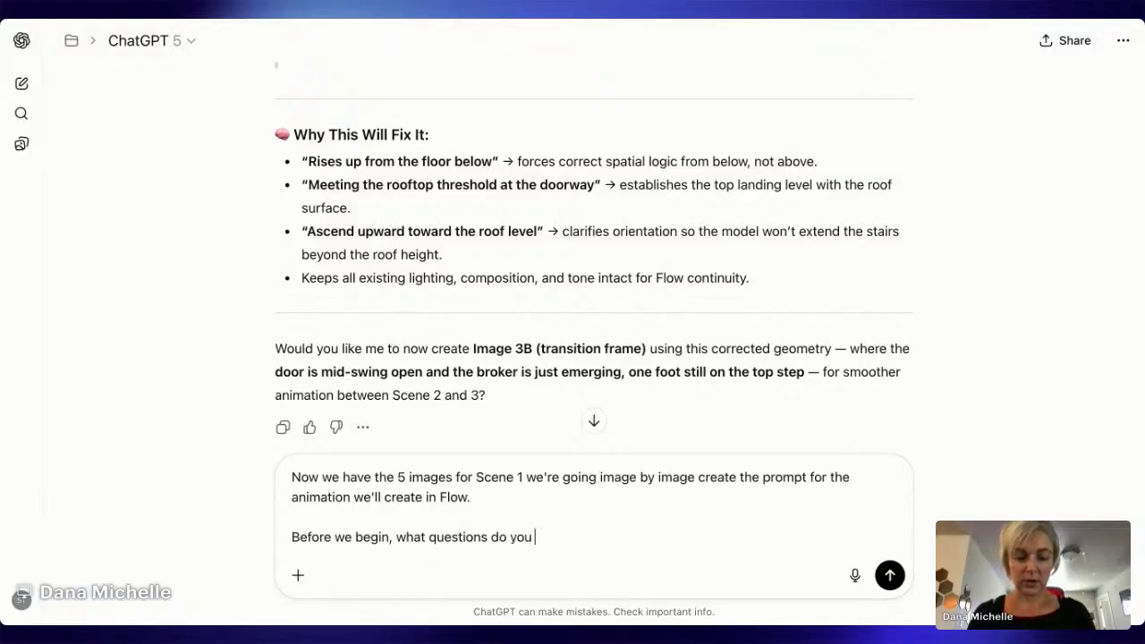
type("have for me")
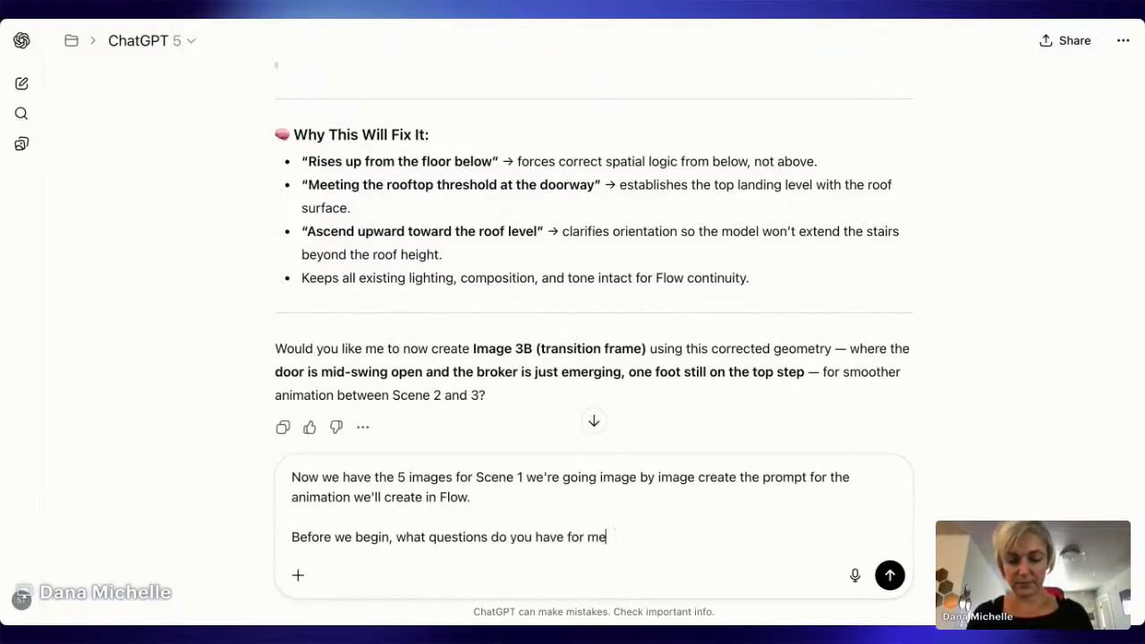
type(" for this task?")
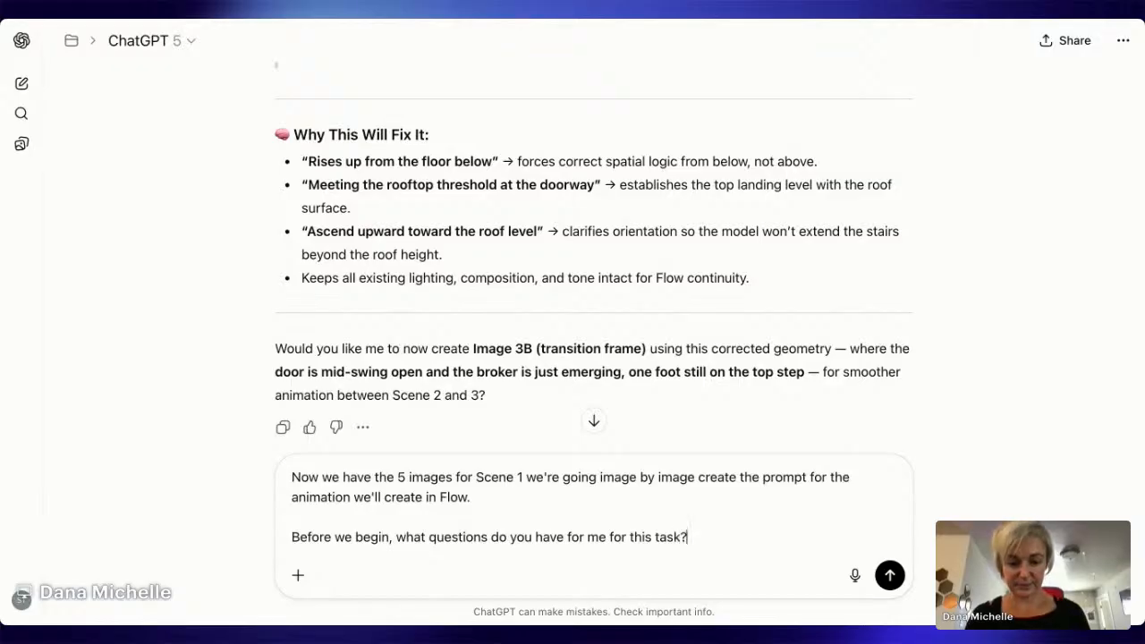
key("Return")
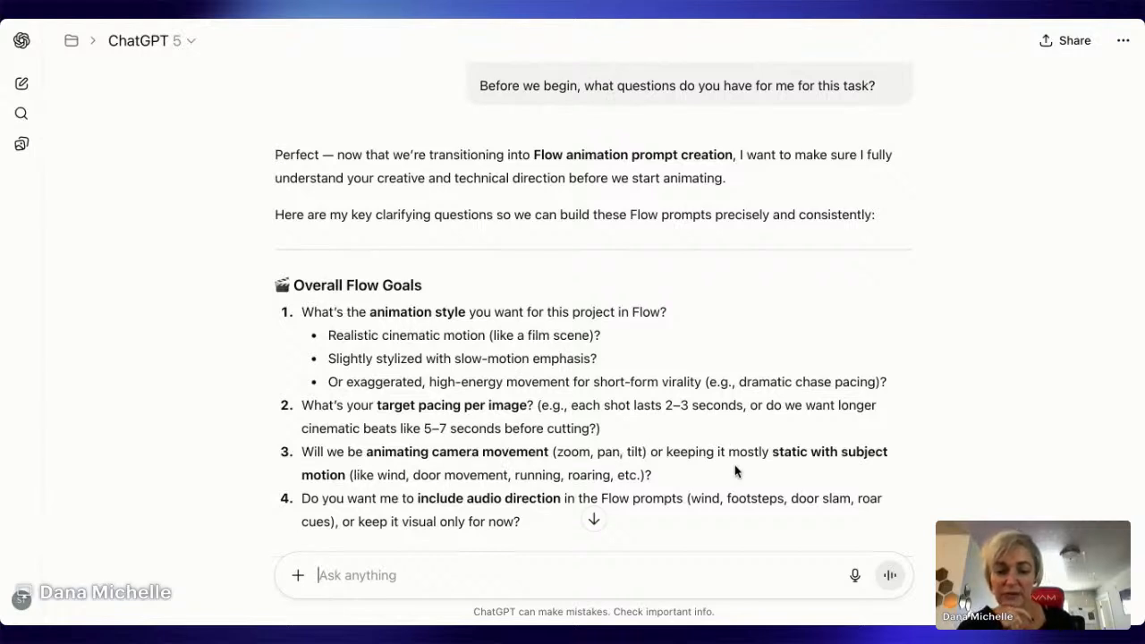
Step: Look through ChatGPT's clarifying questions and start the reply with "1. animation style: Realistic cinematic motion (like a film scene)"
scroll(715, 456, "down", 2)
scroll(715, 456, "down", 10)
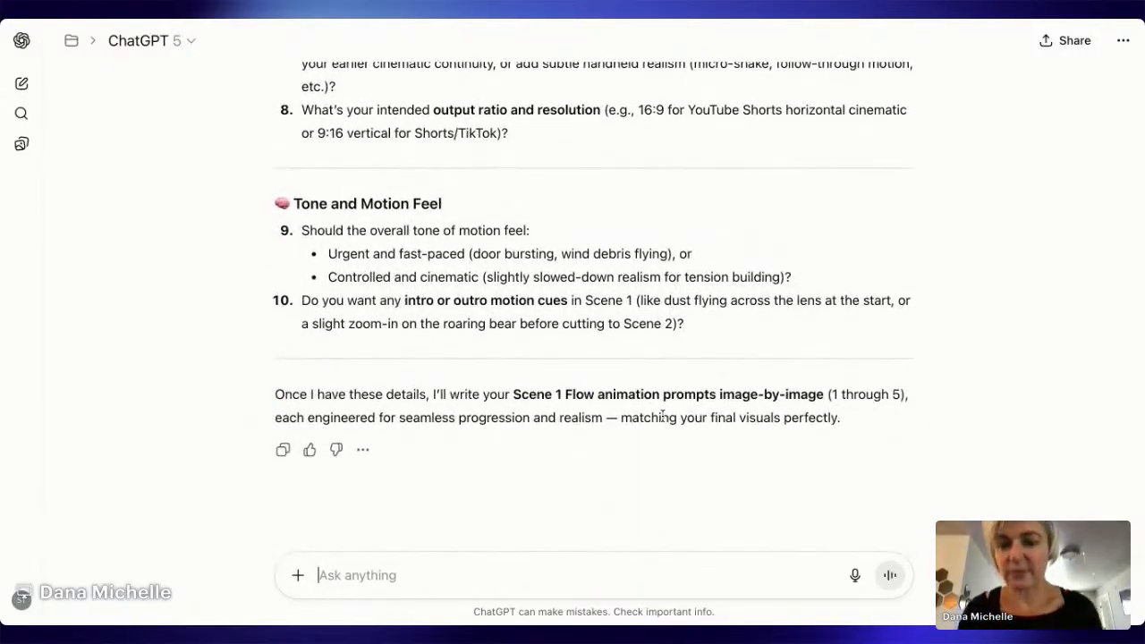
scroll(662, 414, "up", 15)
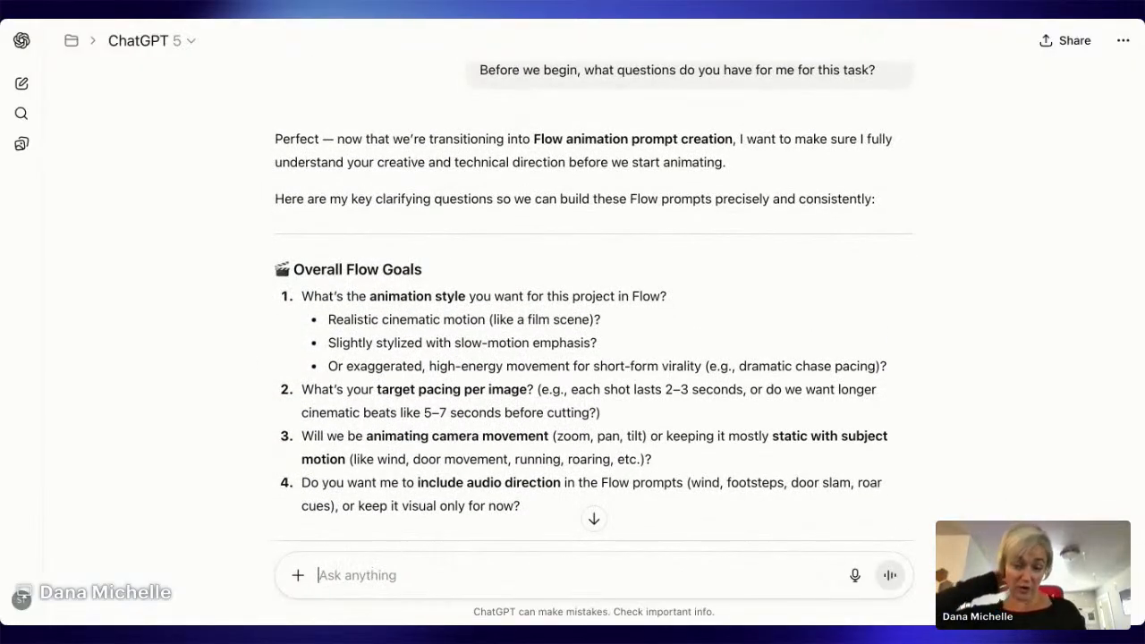
type("1.")
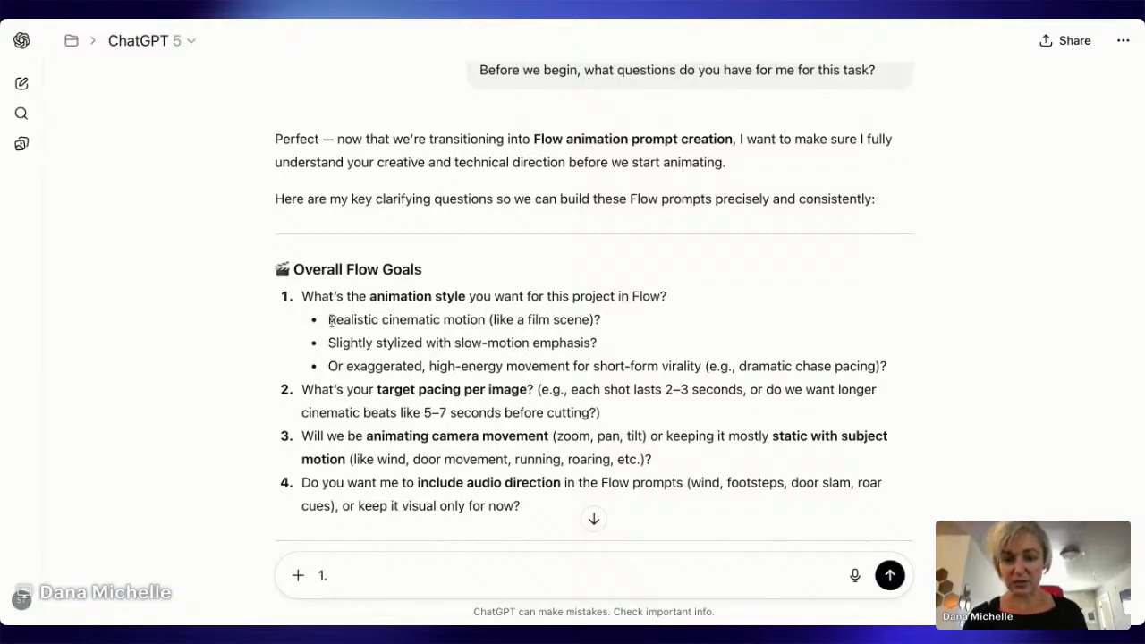
left_click_drag(369, 298, 465, 296)
key("super+c")
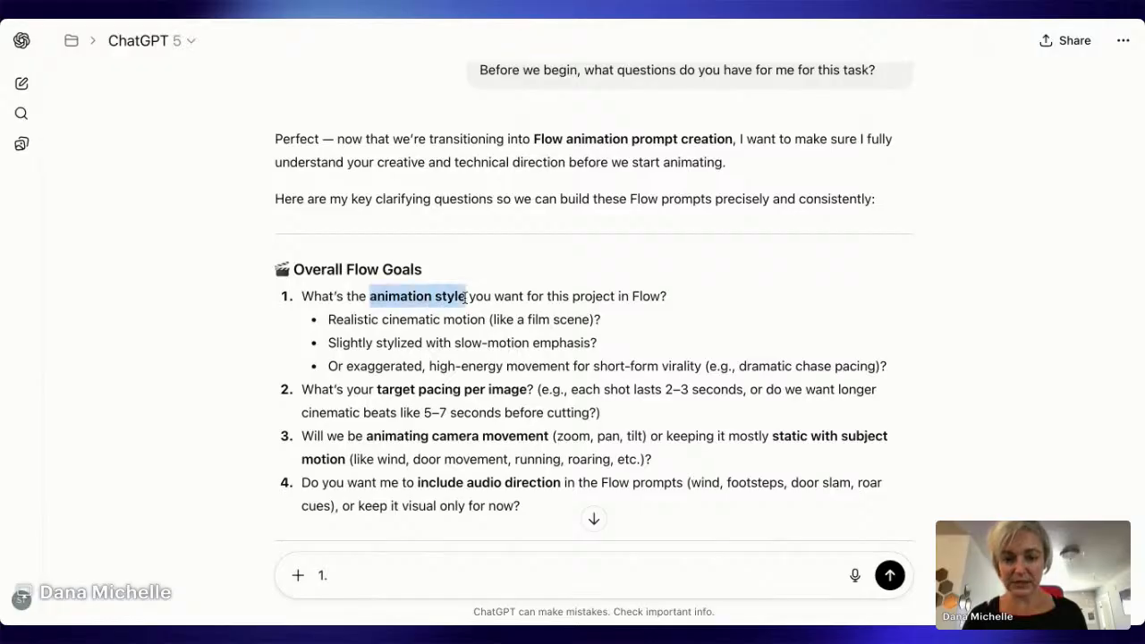
left_click(371, 590)
key("super+v")
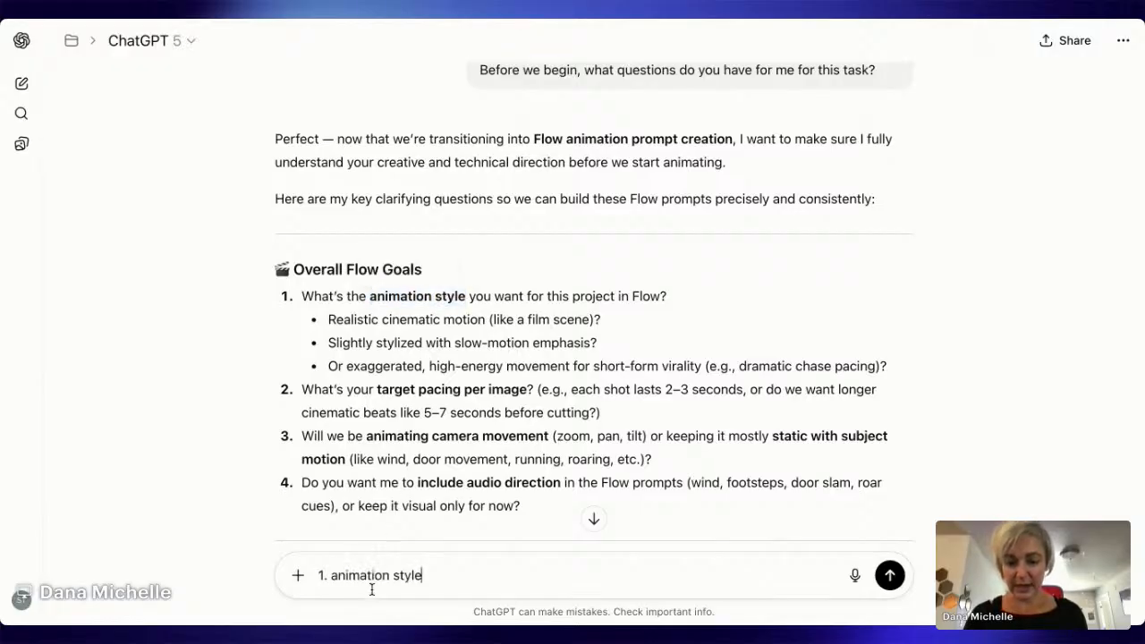
type(":")
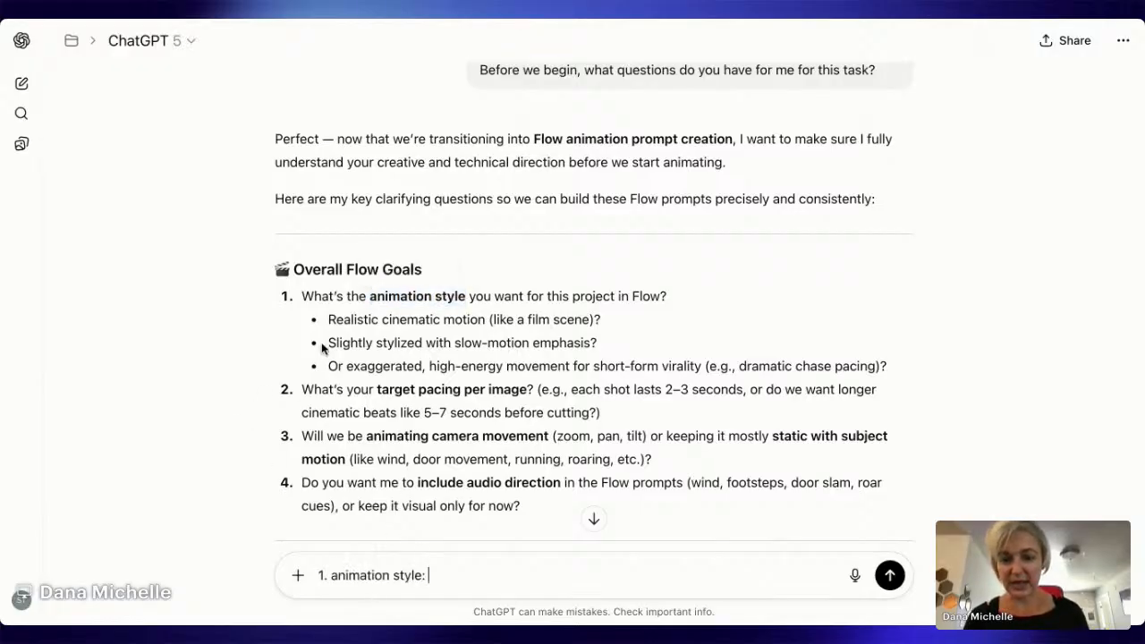
left_click_drag(326, 319, 593, 319)
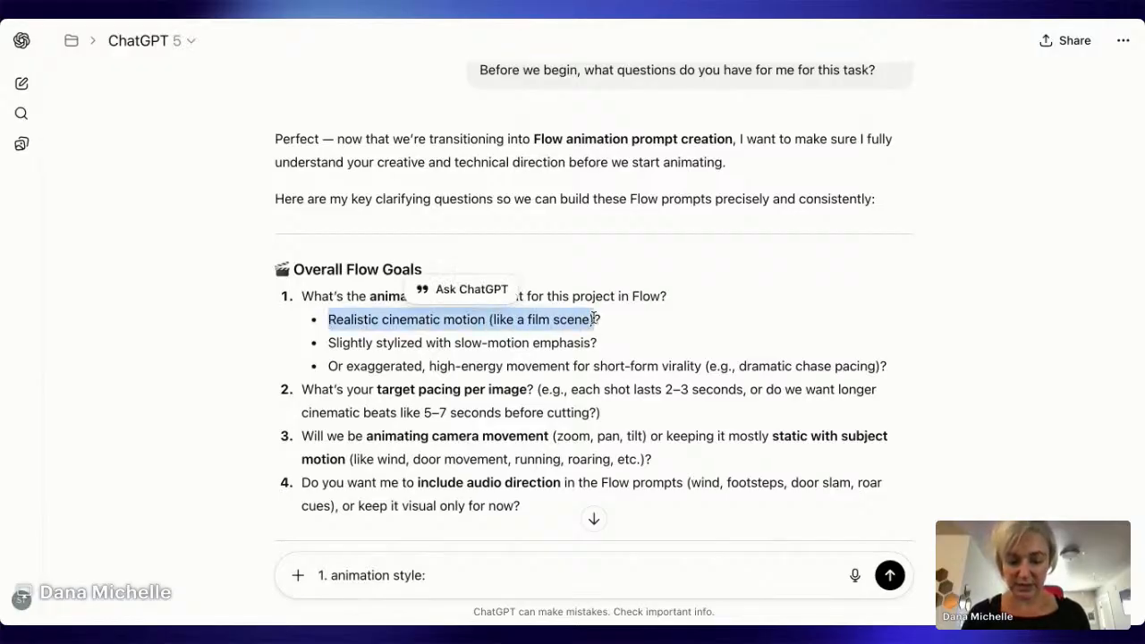
left_click(498, 583)
type("Realistic cinematic motion (like a film scene)")
key("shift+Return")
Step: Begin a second item in the reply labelled "2. target pacing per image", copying the wording from question 2
type("2.")
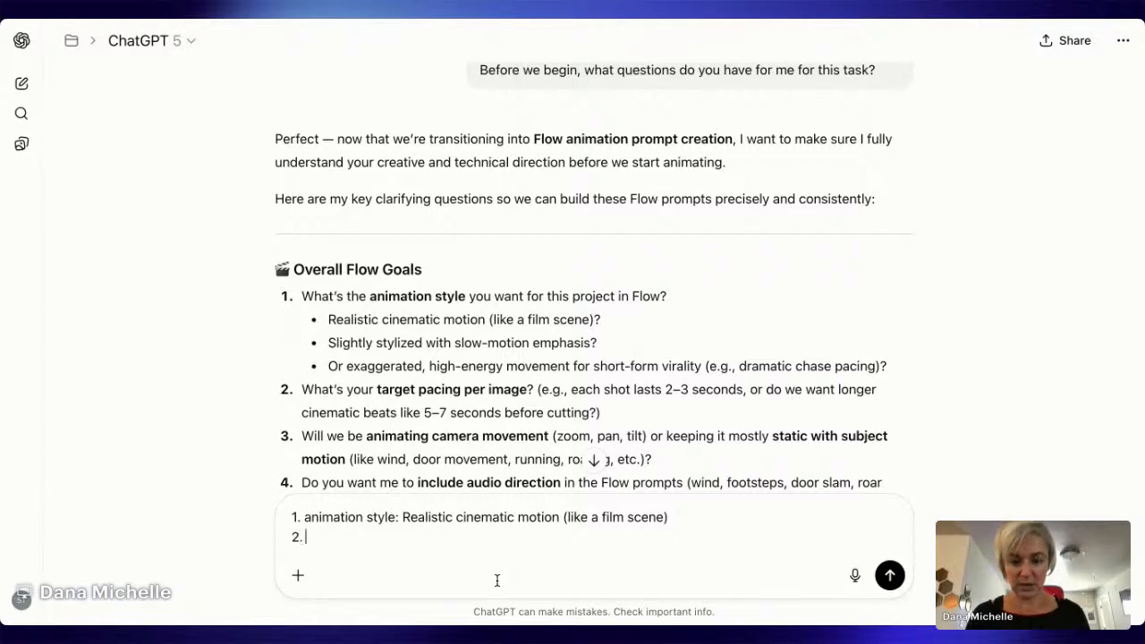
scroll(476, 406, "down", 3)
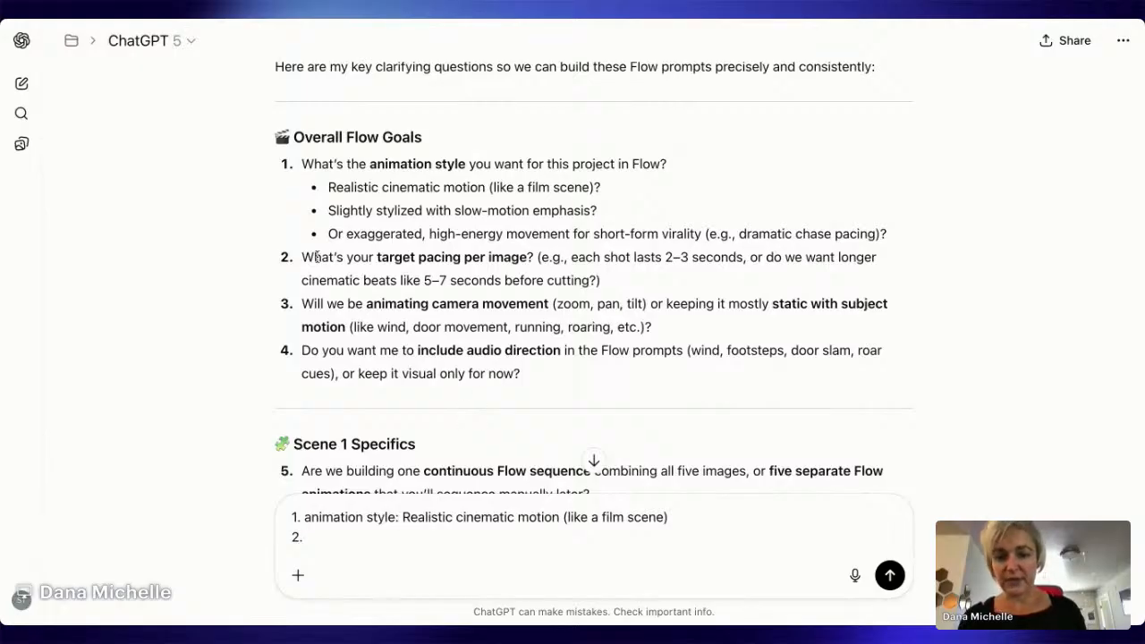
left_click_drag(377, 257, 532, 260)
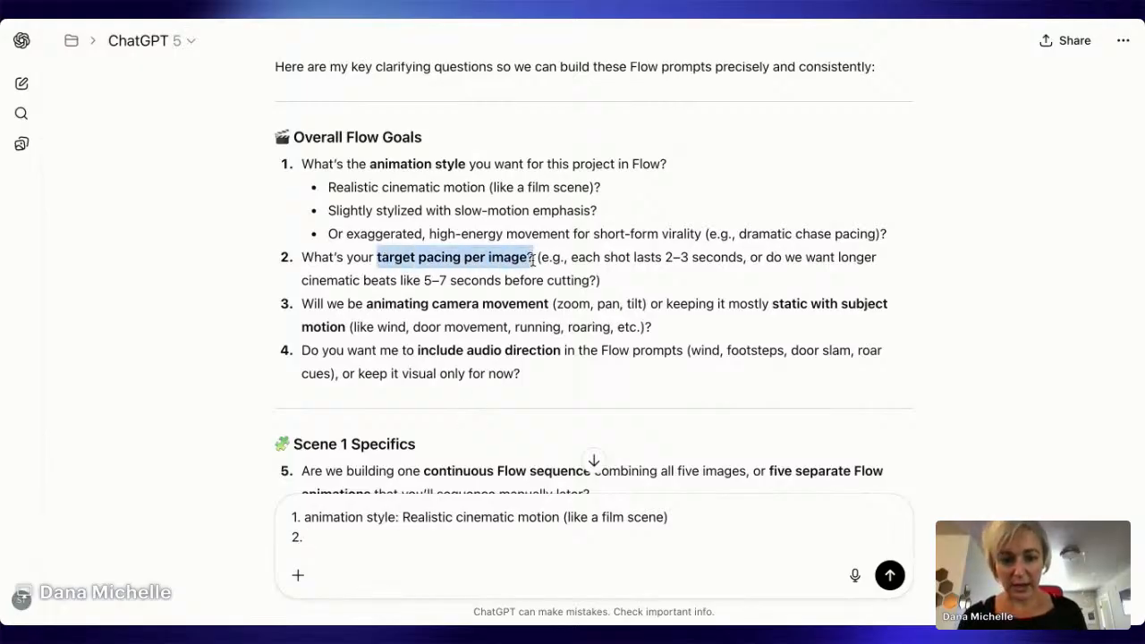
key("ctrl+c")
left_click(396, 544)
key("ctrl+v")
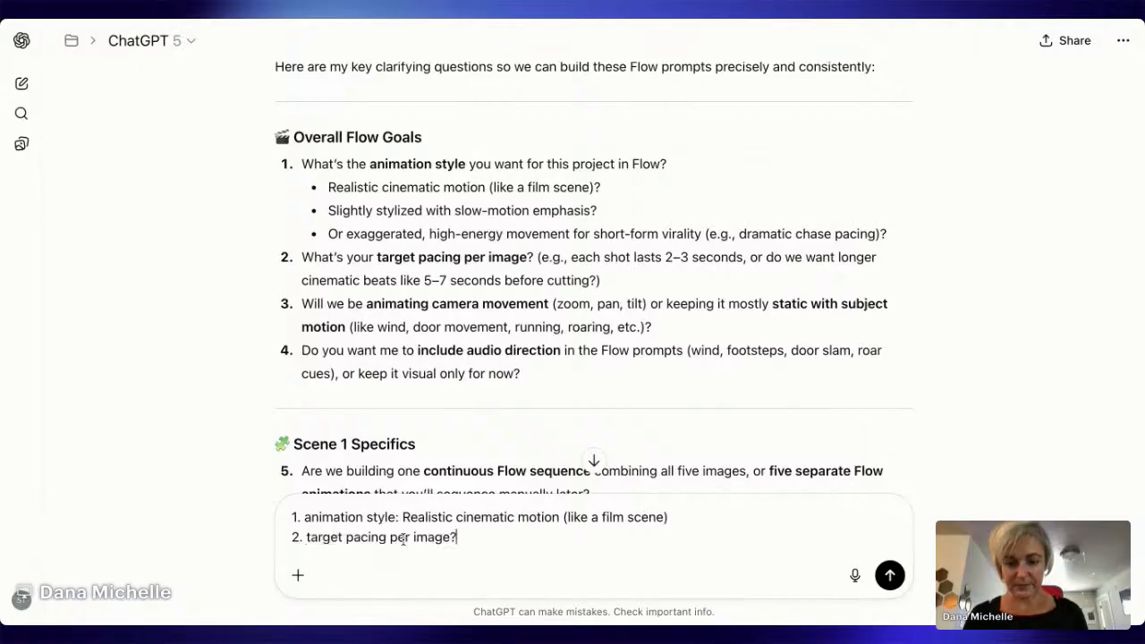
key("BackSpace")
Step: Continue reply item 2 after "target pacing per image" with "- this is for short - so think quick views of each,"
type("- is ")
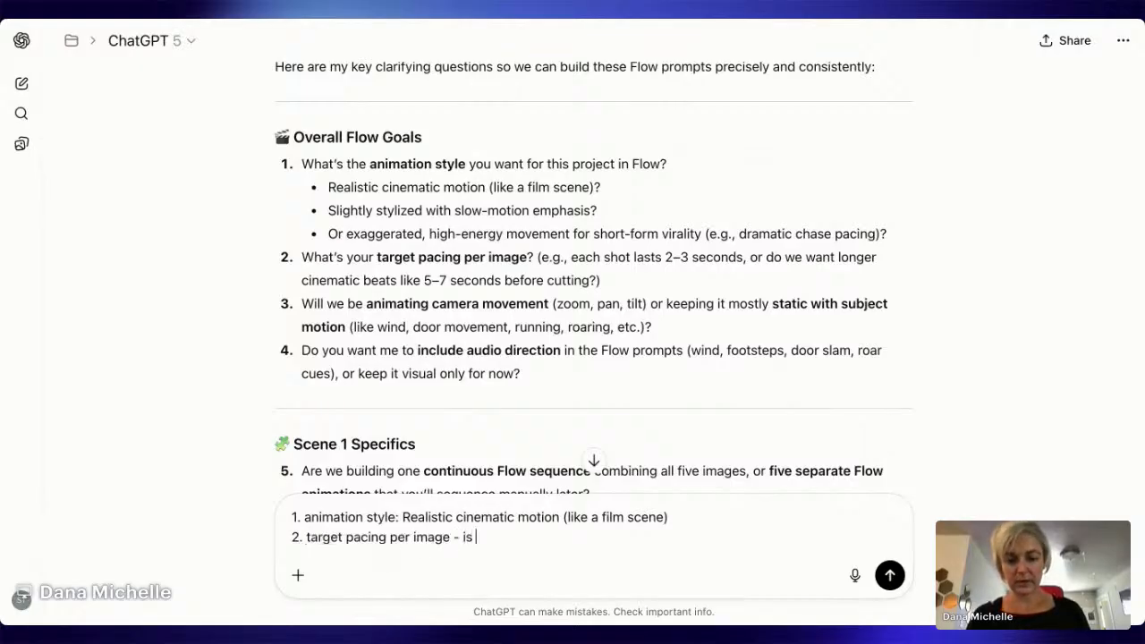
type("this is ")
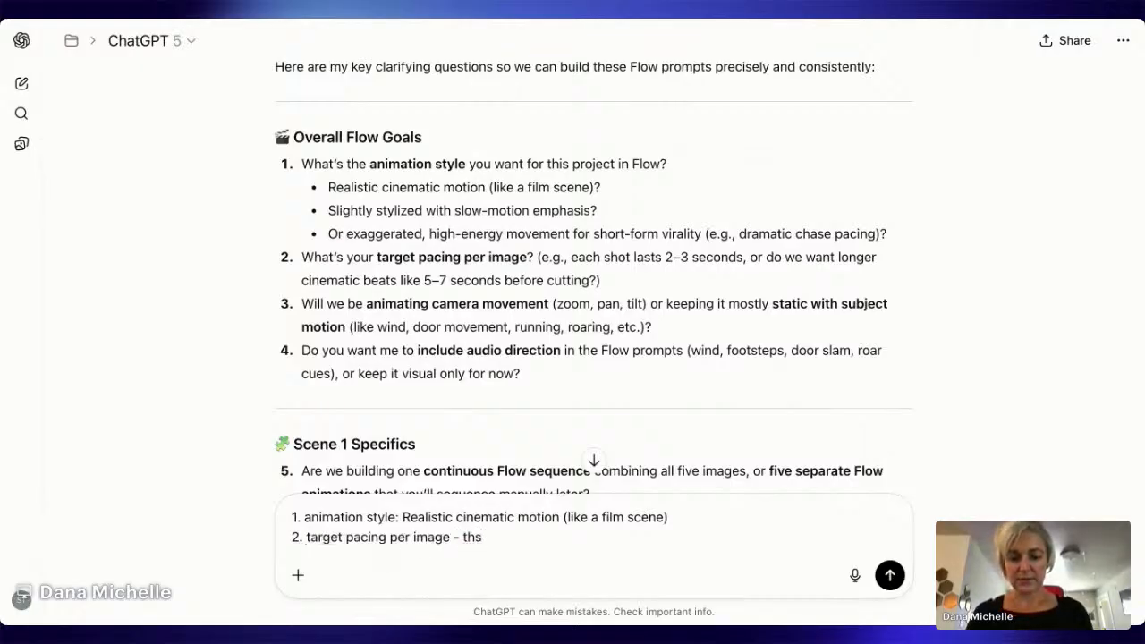
type("fora")
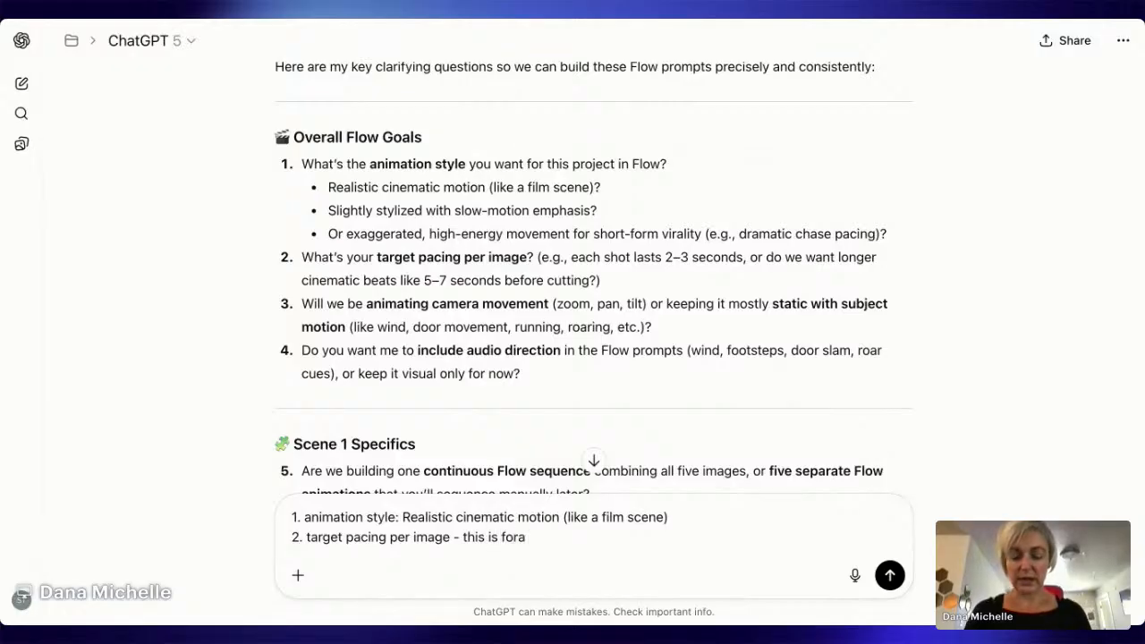
key("BackSpace")
type("short ")
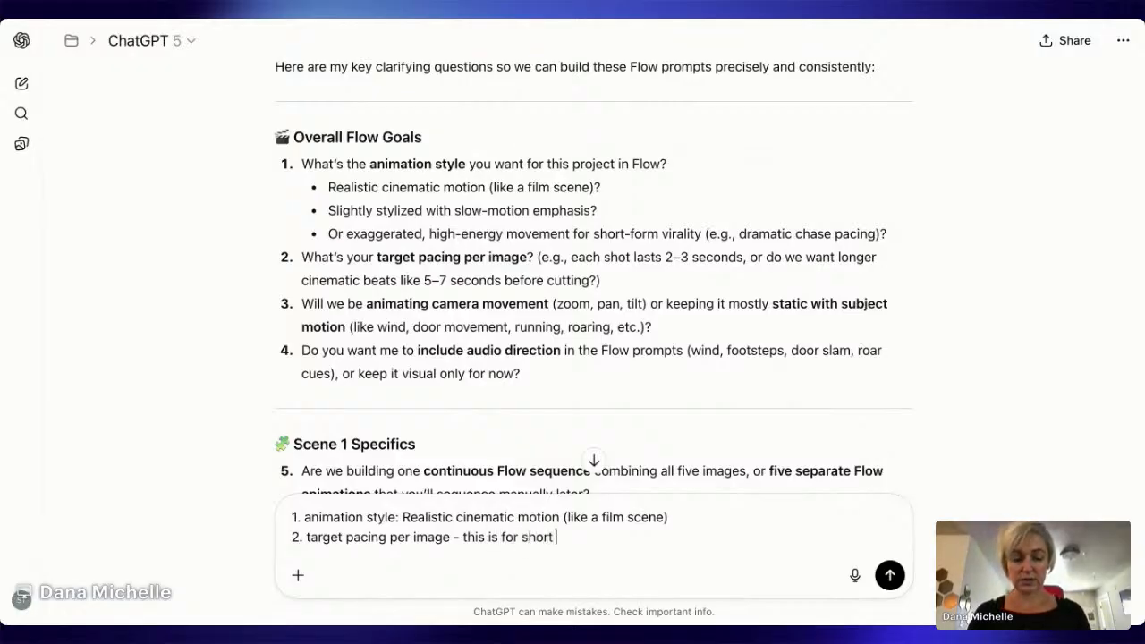
type("- so think ")
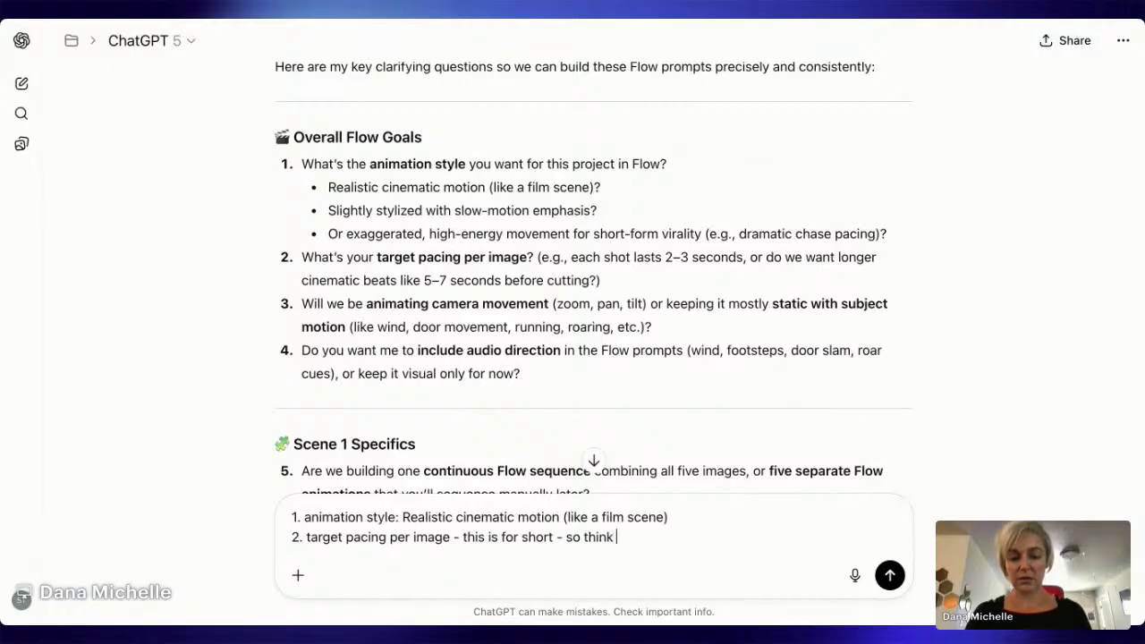
type("quick vi")
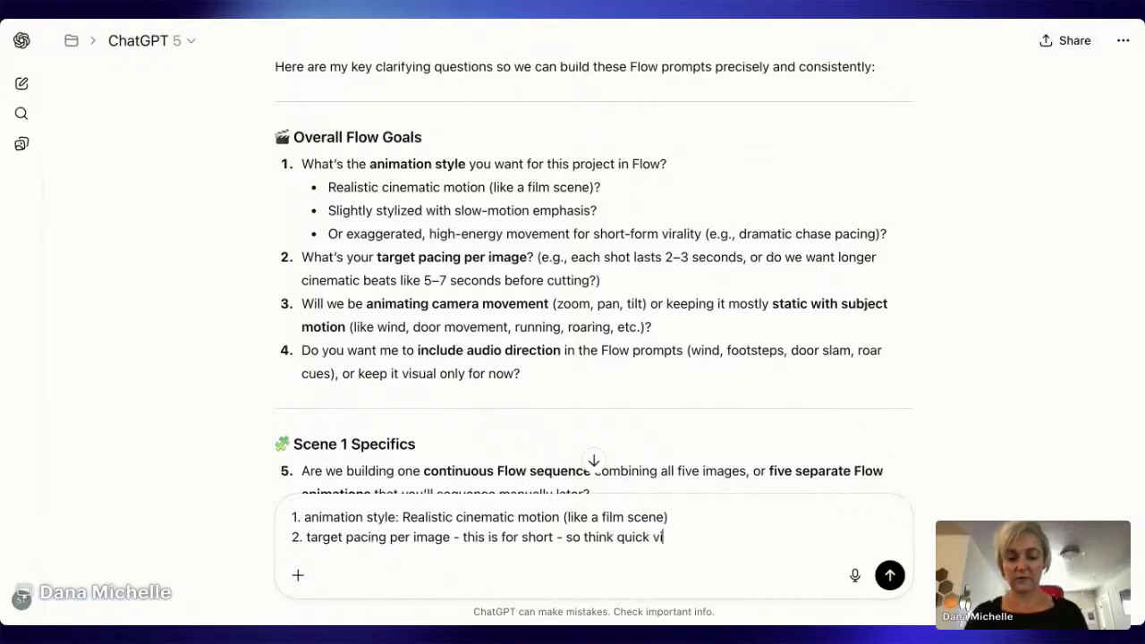
type("ews of ")
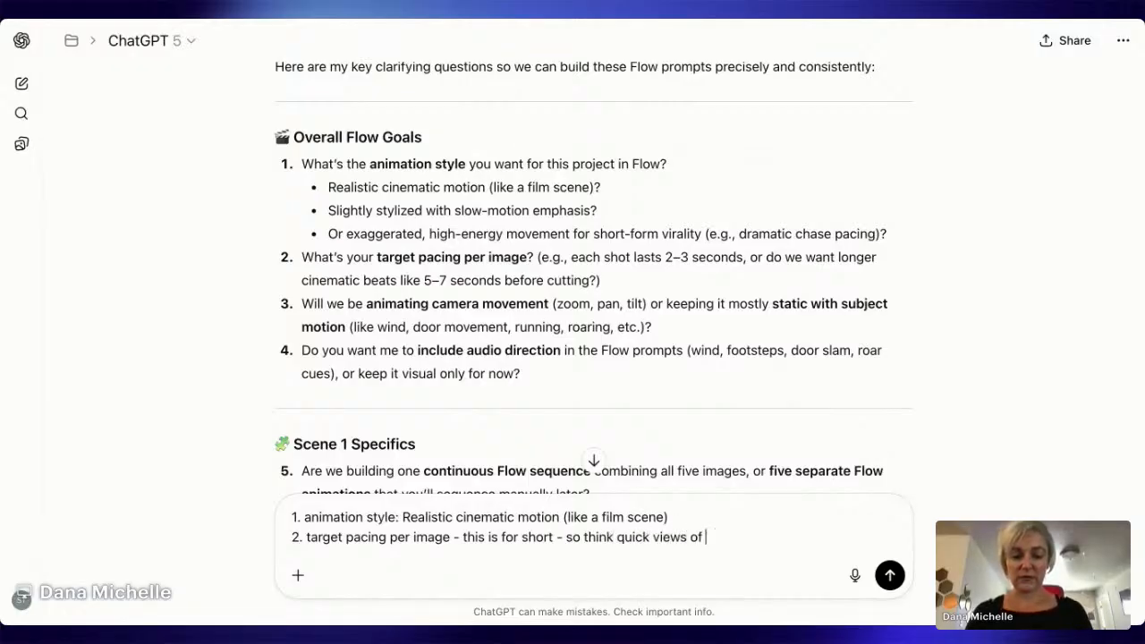
type("each ")
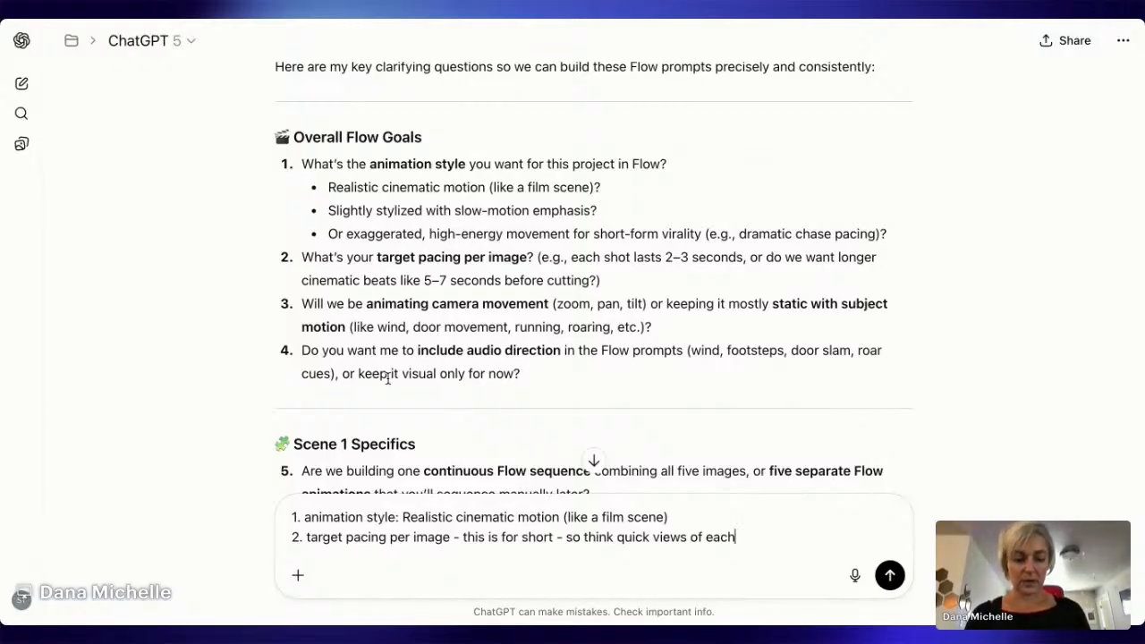
type(",")
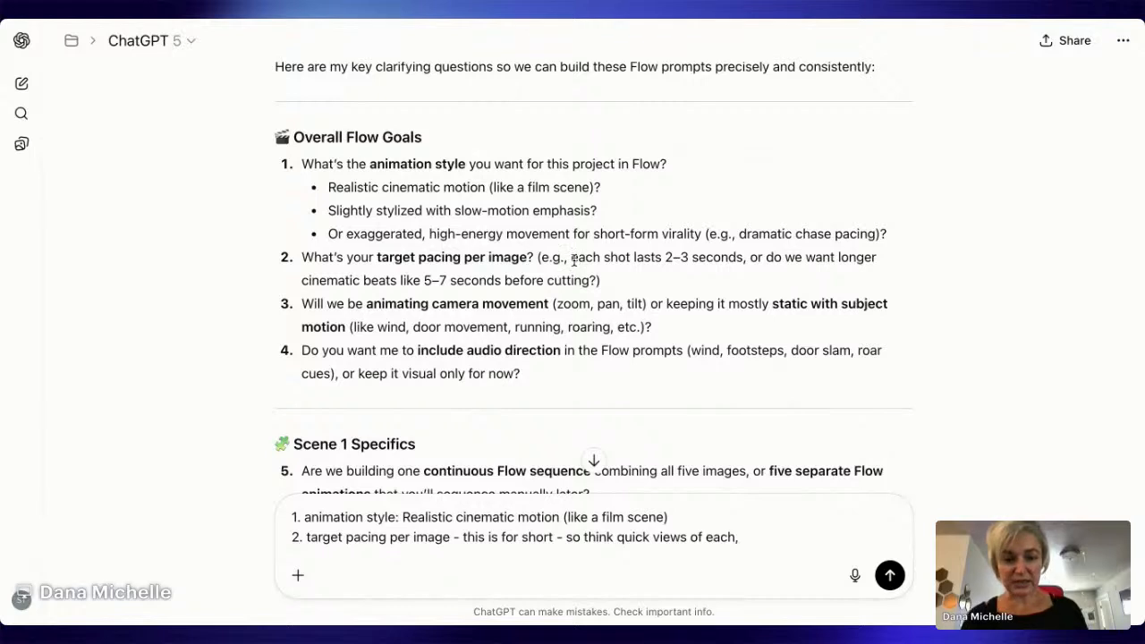
Step: Copy the 2–3 seconds wording from question 2 into item 2, reworded as "each shot should last no longer than 2–3 seconds"
left_click_drag(573, 260, 742, 256)
left_click(771, 544)
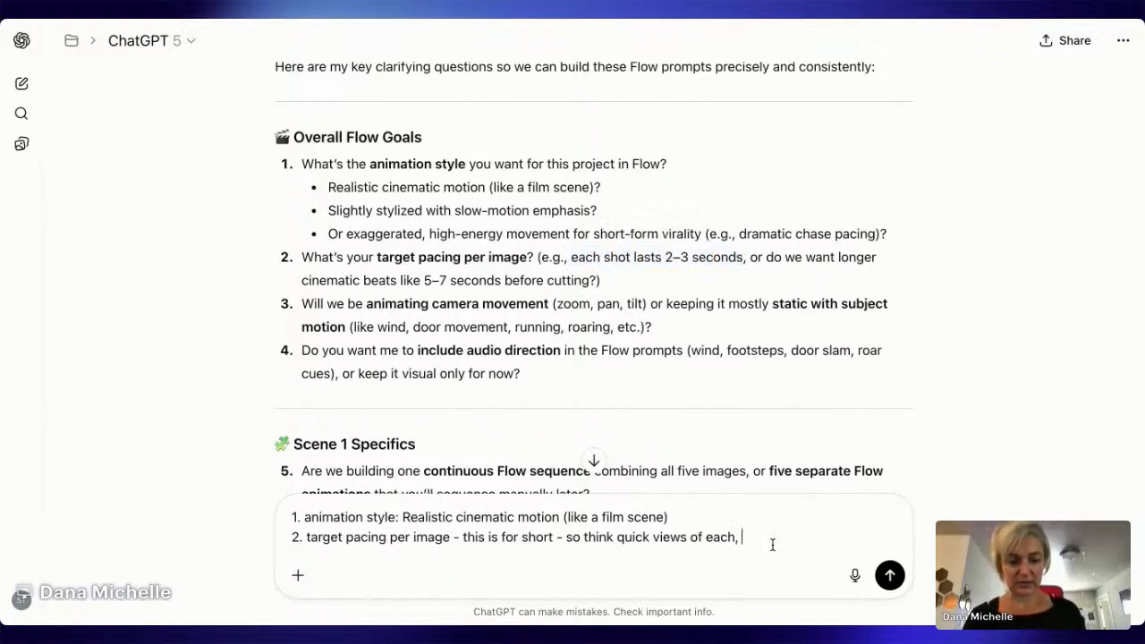
key("ctrl+v")
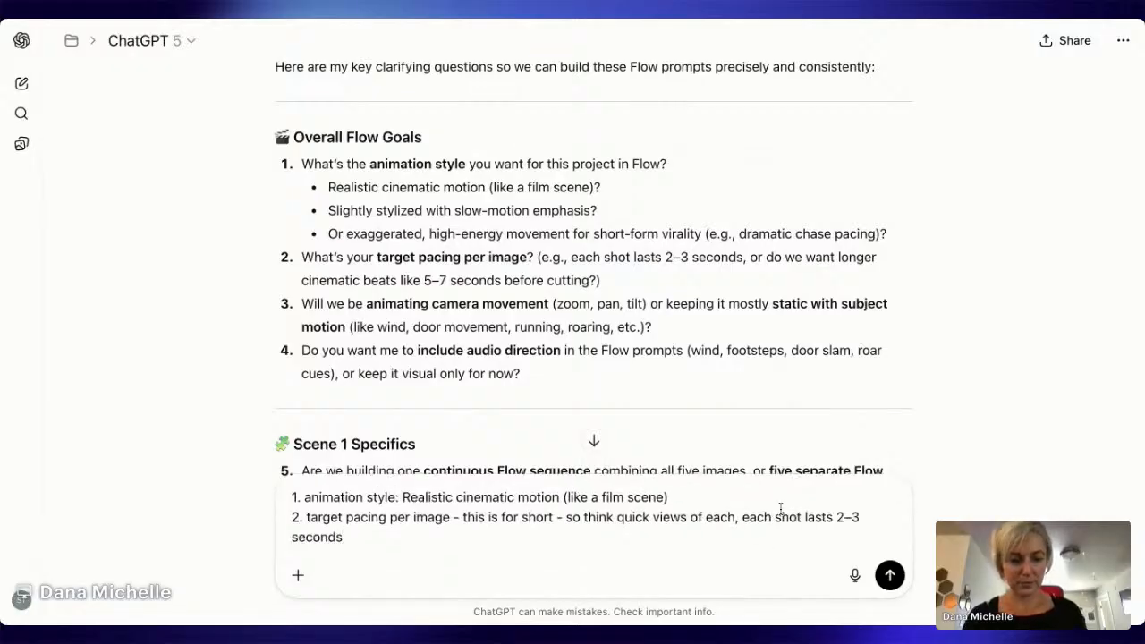
left_click(803, 517)
type("should")
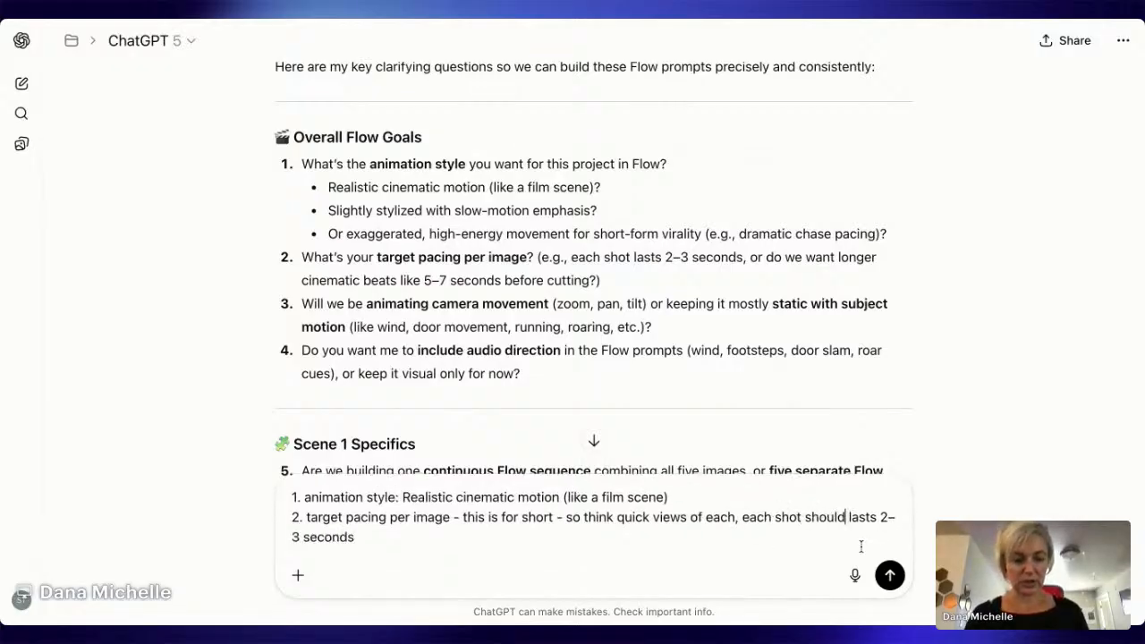
left_click(877, 518)
key("BackSpace")
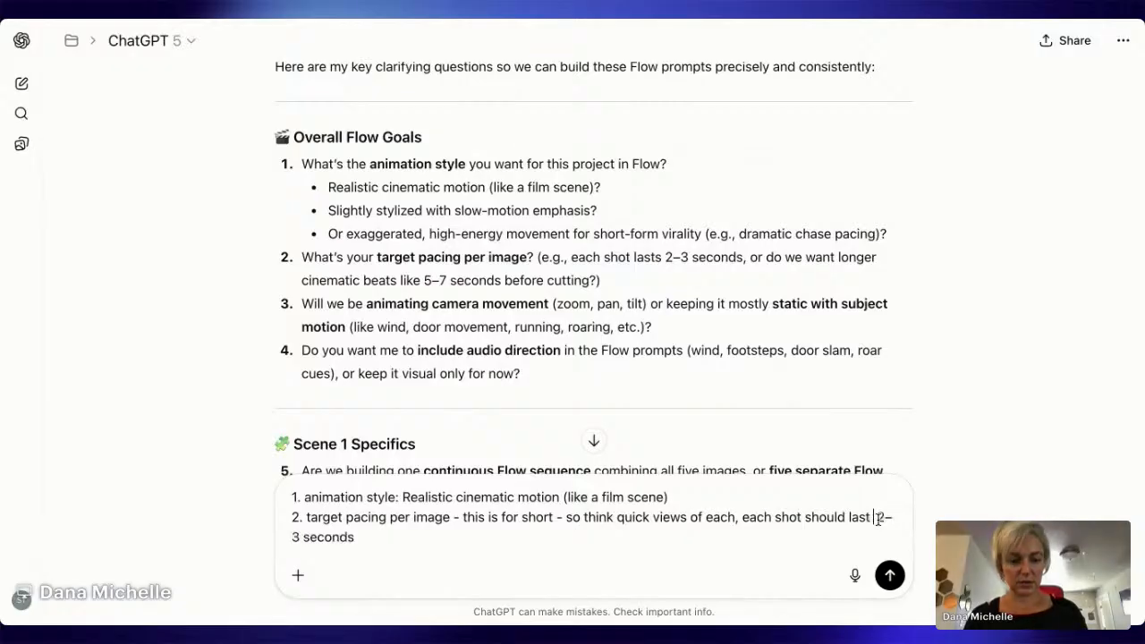
type("no")
type(" longer")
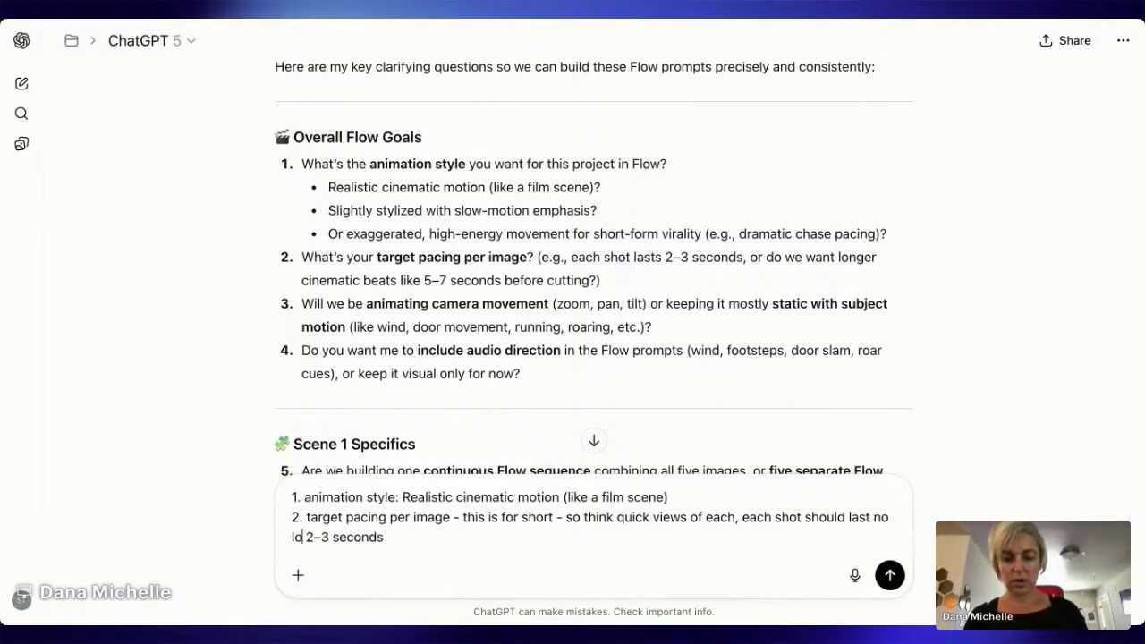
type(" than")
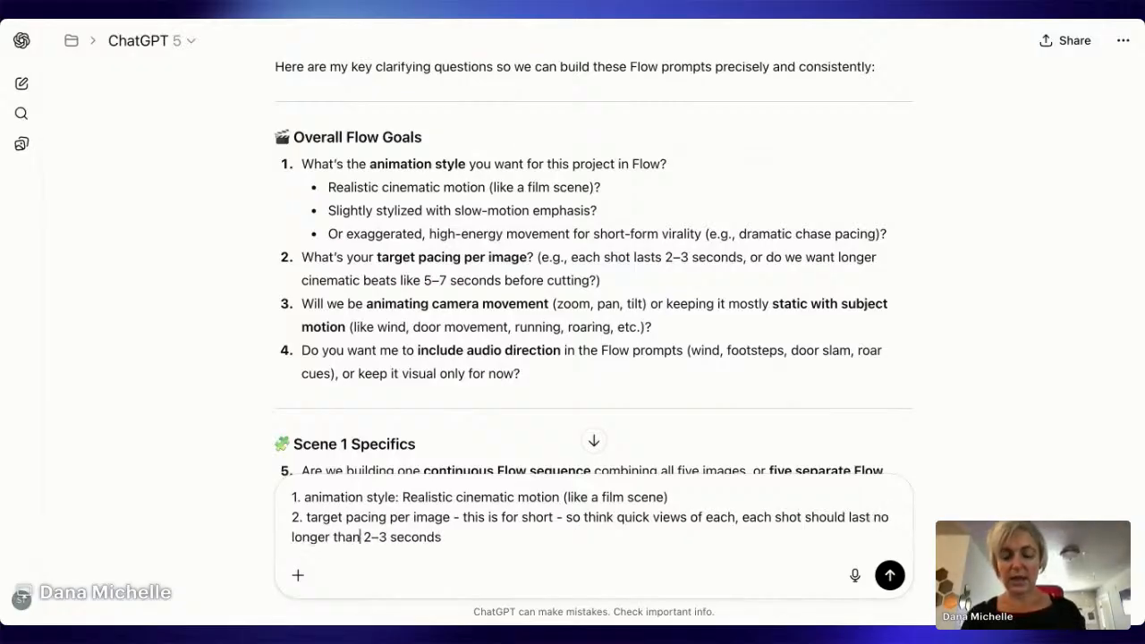
left_click(477, 532)
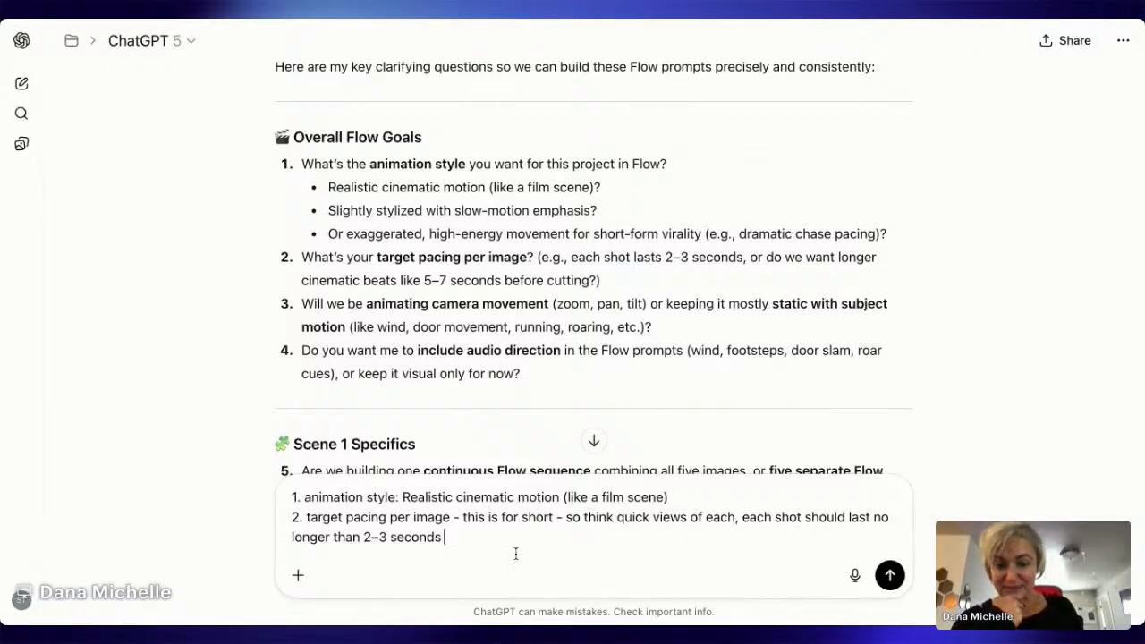
Step: Add item 3 to the reply, reading "We'll be animating camera movement", reusing the wording from question 3
scroll(523, 281, "down", 2)
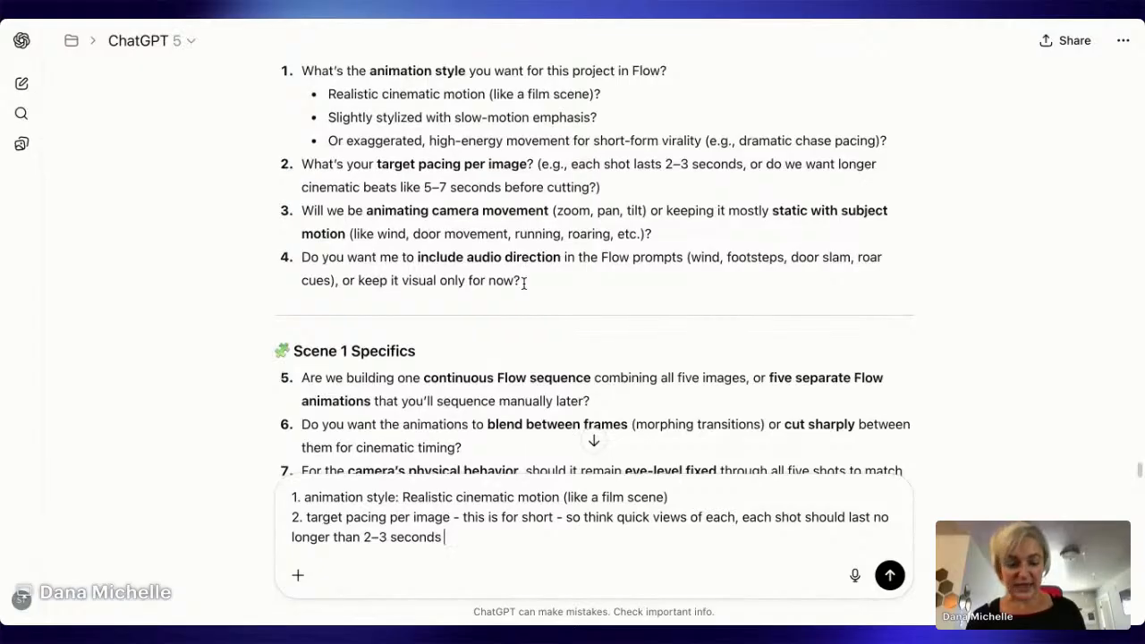
key("shift+Return")
type("3.")
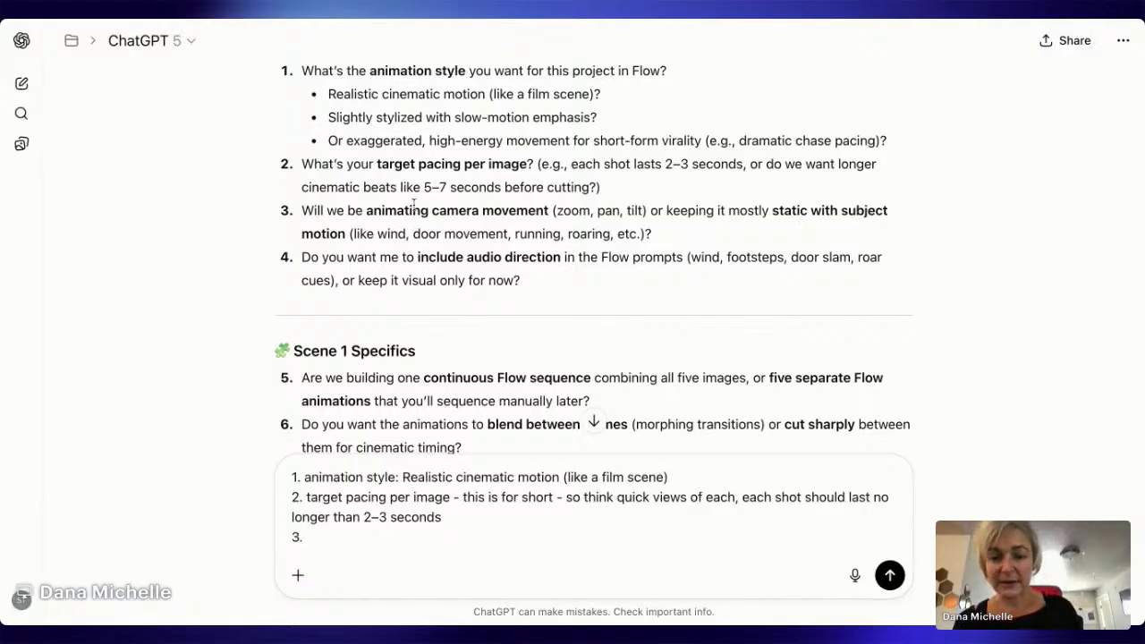
type("We'")
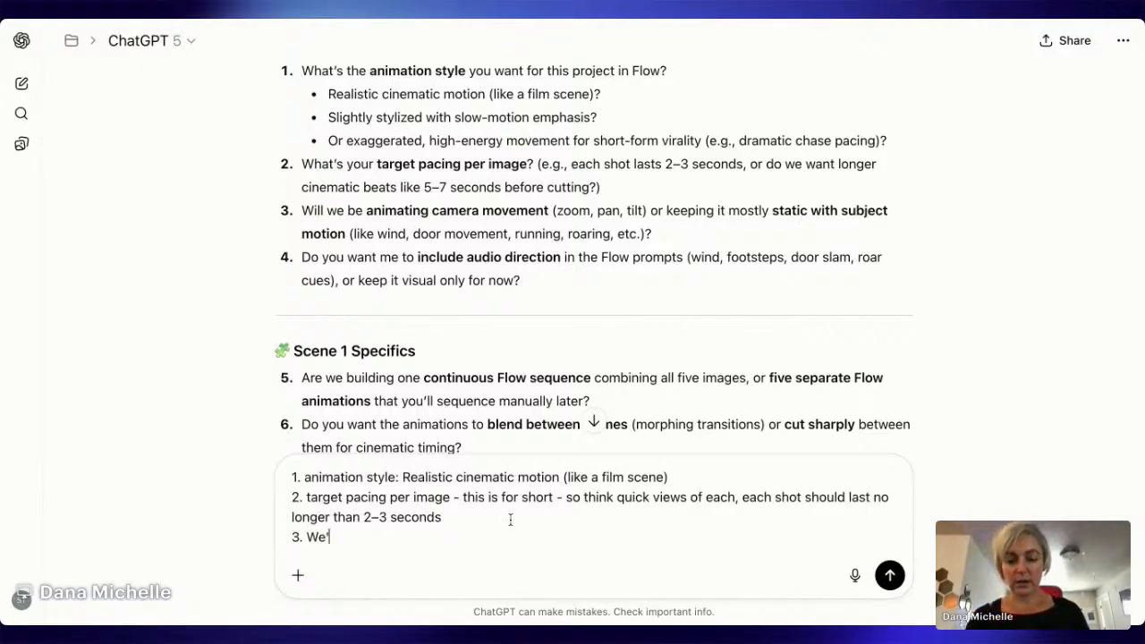
type("ll")
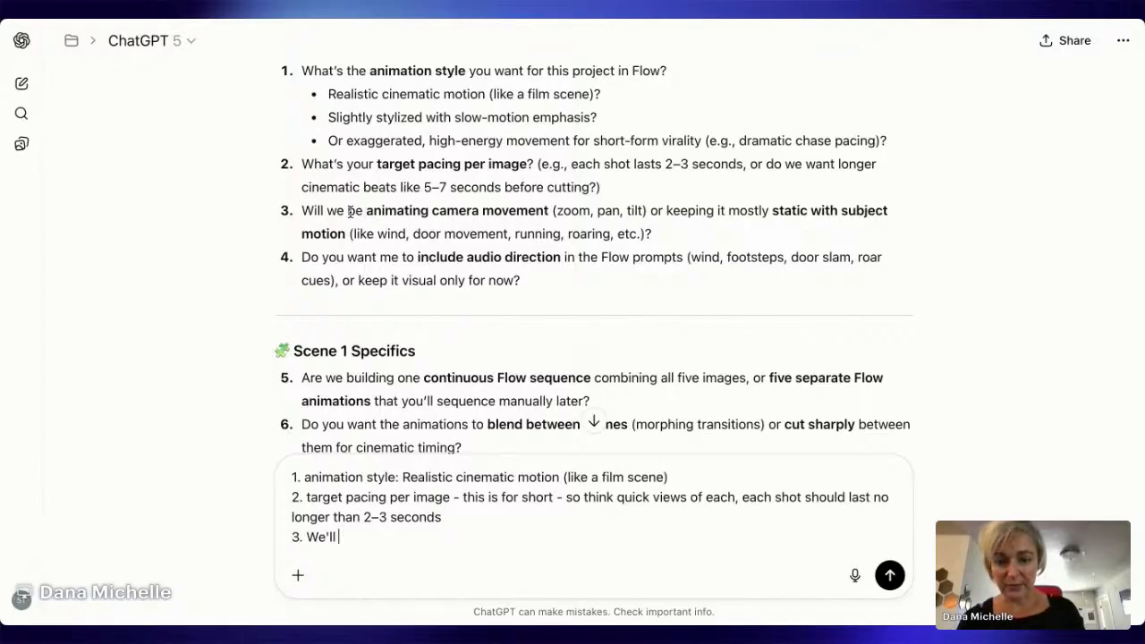
left_click_drag(347, 211, 551, 213)
key("ctrl+c")
left_click(403, 540)
key("ctrl+v")
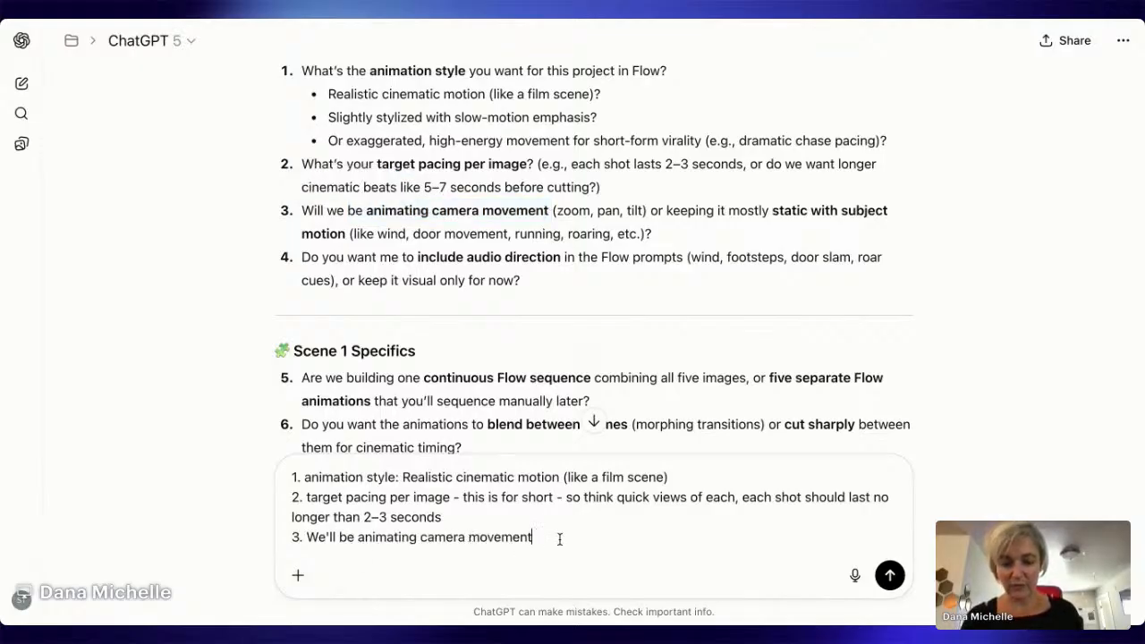
Step: Complete reply item 3 with the words "where it's appropriate"
type("her")
key("BackSpace")
key("BackSpace")
key("BackSpace")
type("wh")
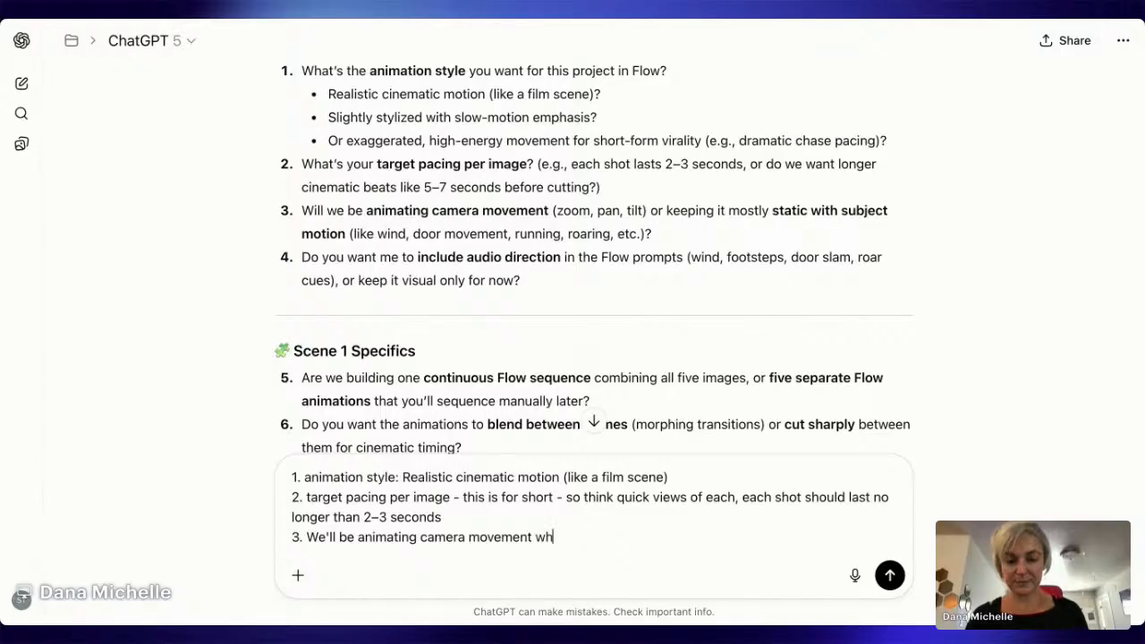
type("ere it's ap")
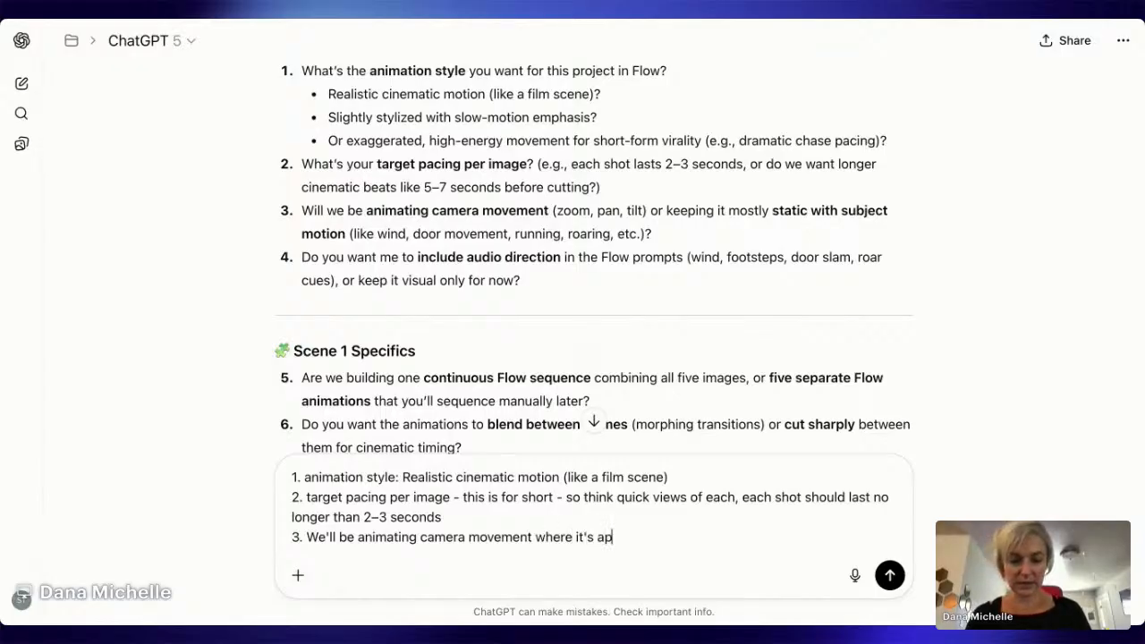
type("propriate")
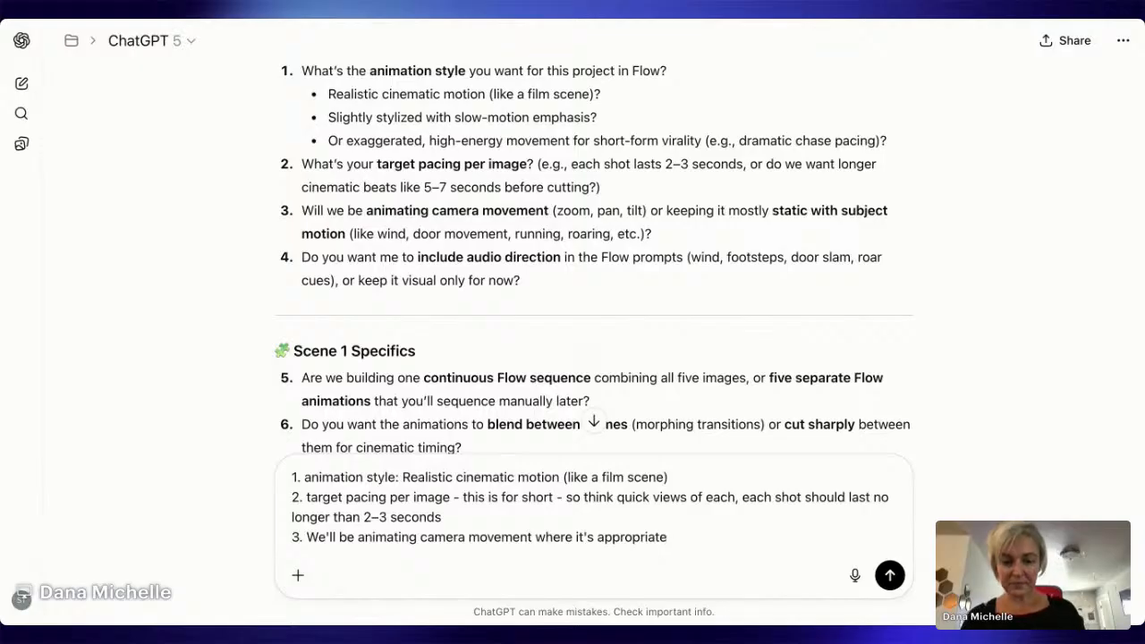
Step: Add item 4, "Yes - include audio direction in the Flow prompts (wind, footsteps, door slam, roar cues)", copying the wording from question 4
key("shift+Return")
type("4.")
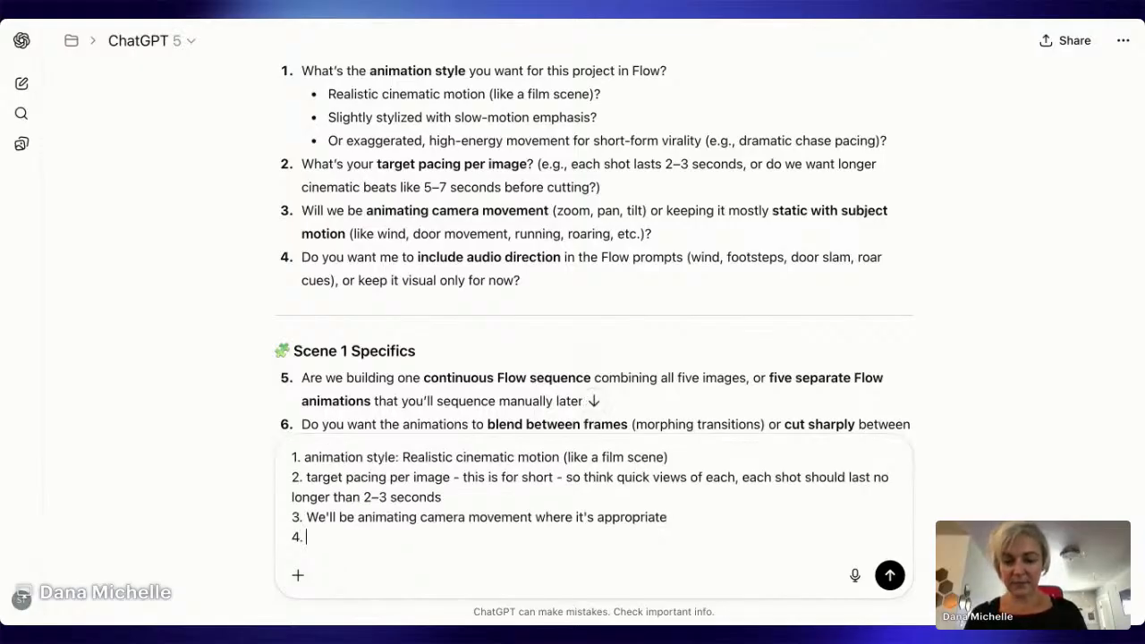
scroll(551, 440, "down", 1)
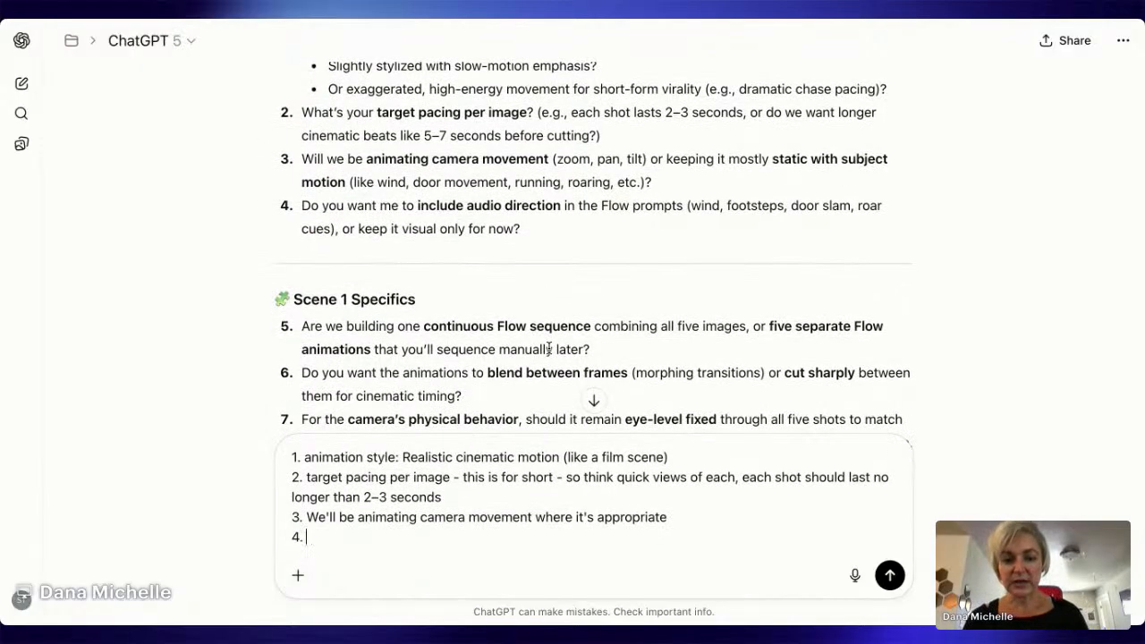
type("Yes")
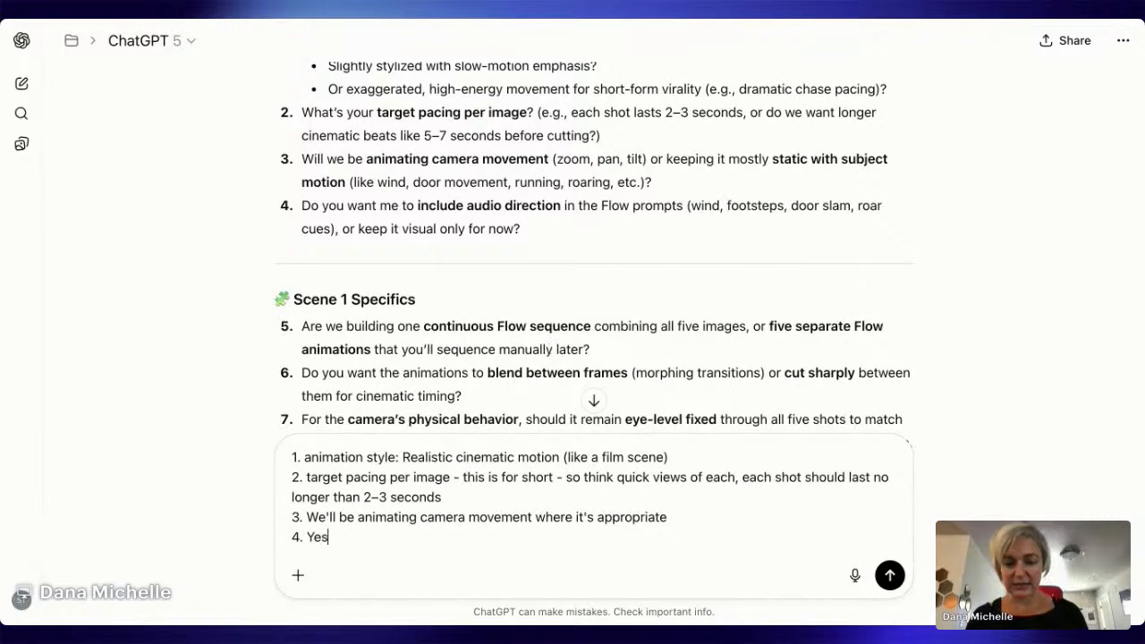
type(".  -")
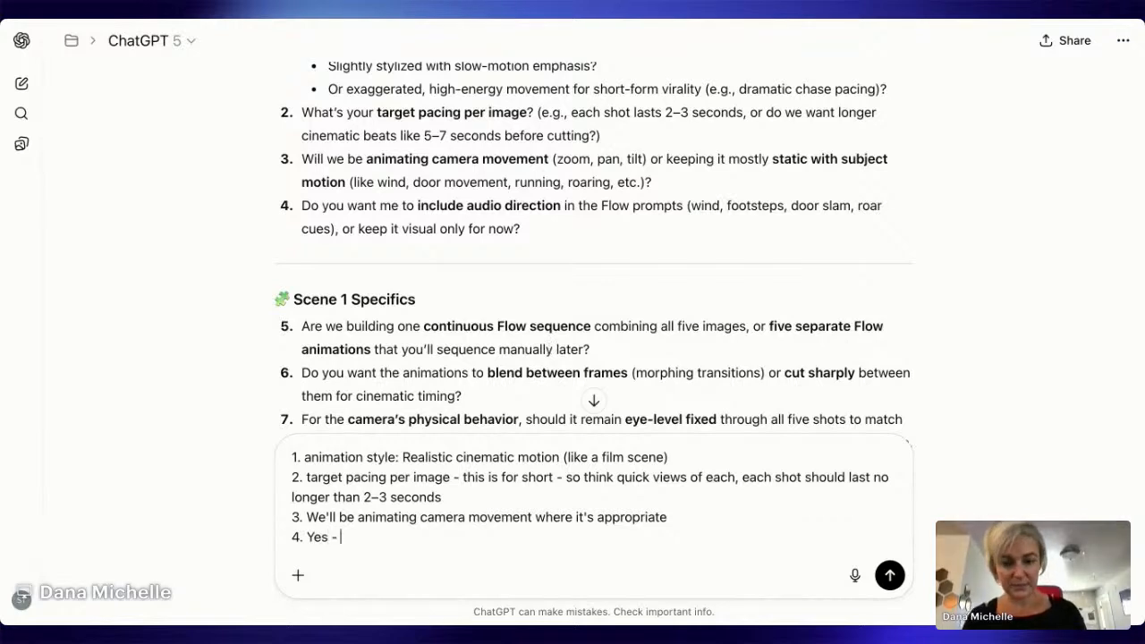
left_click_drag(416, 206, 334, 236)
key("ctrl+c")
left_click(452, 557)
key("ctrl+v")
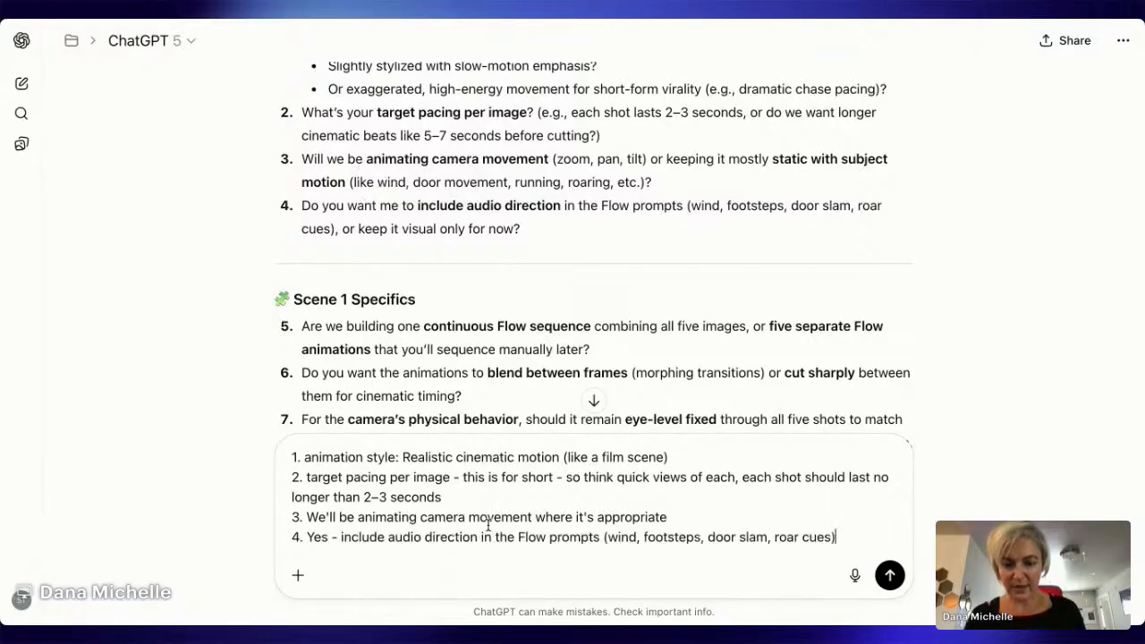
Step: Add item 5, "we're building one continuous Flow sequence combining all five images", adapted from question 5, and start a new line
key("shift+Return")
type("5.")
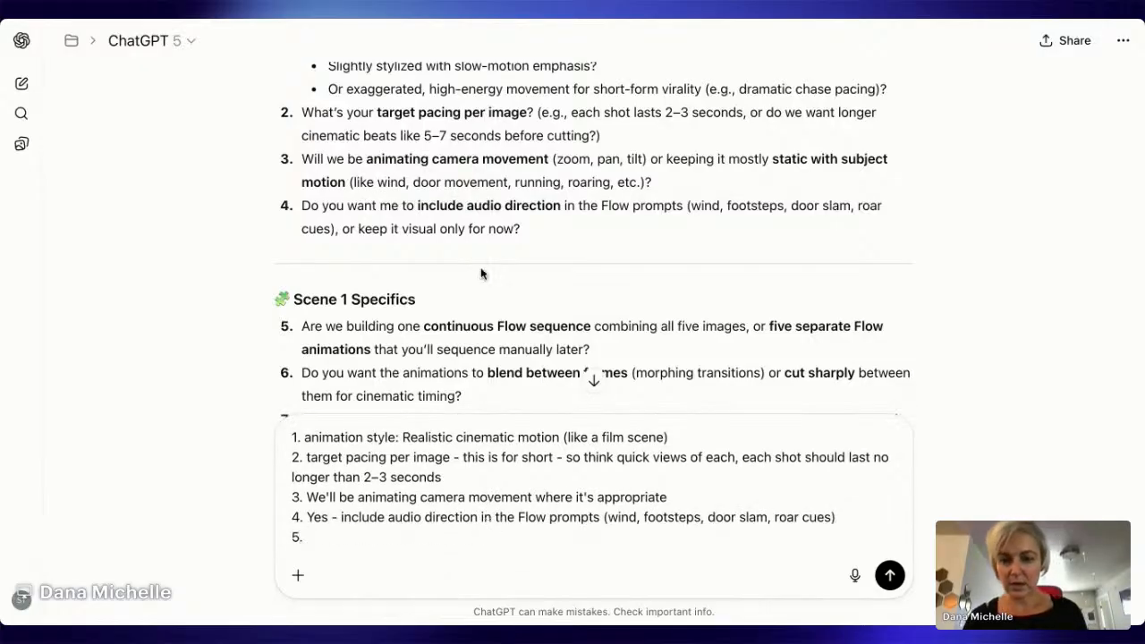
scroll(483, 268, "down", 4)
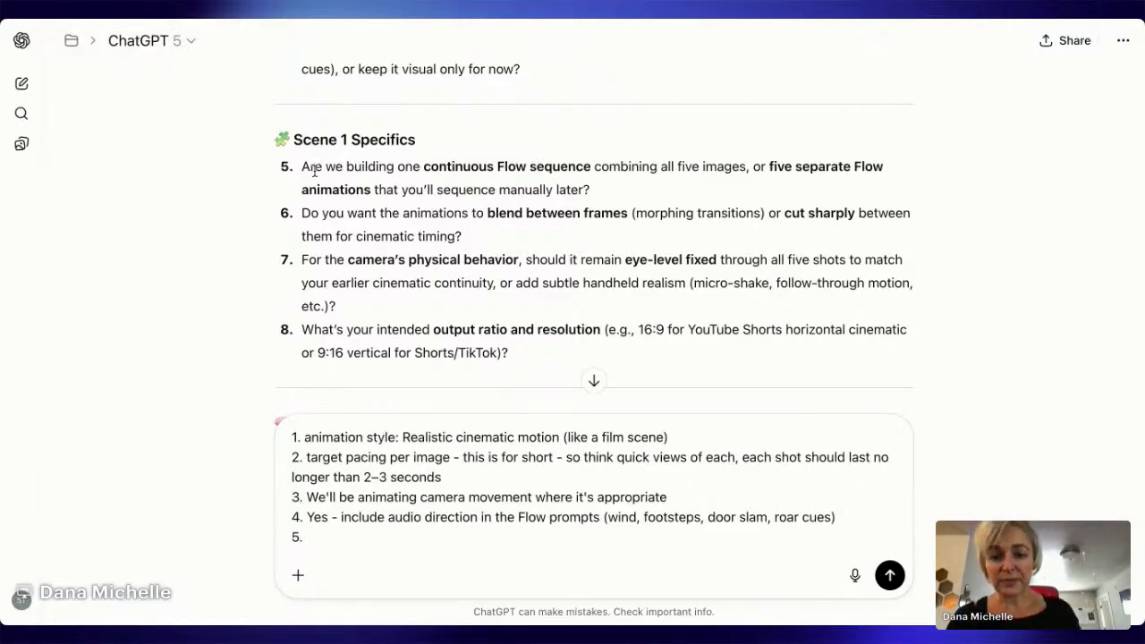
left_click_drag(325, 167, 749, 172)
key("ctrl+c")
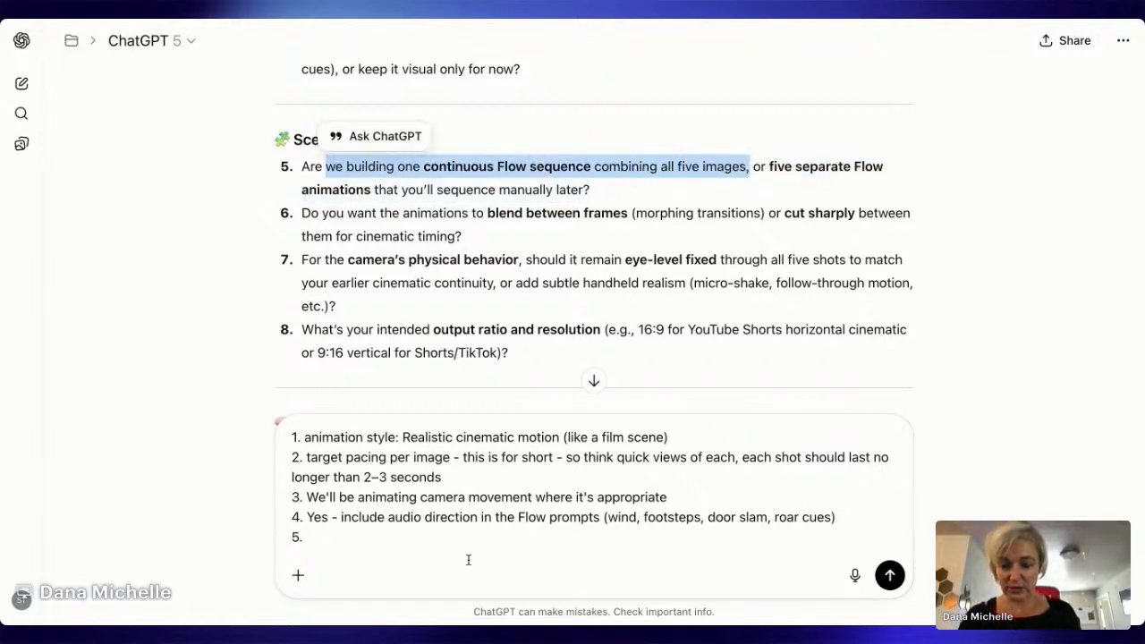
left_click(432, 542)
key("ctrl+v")
left_click(323, 537)
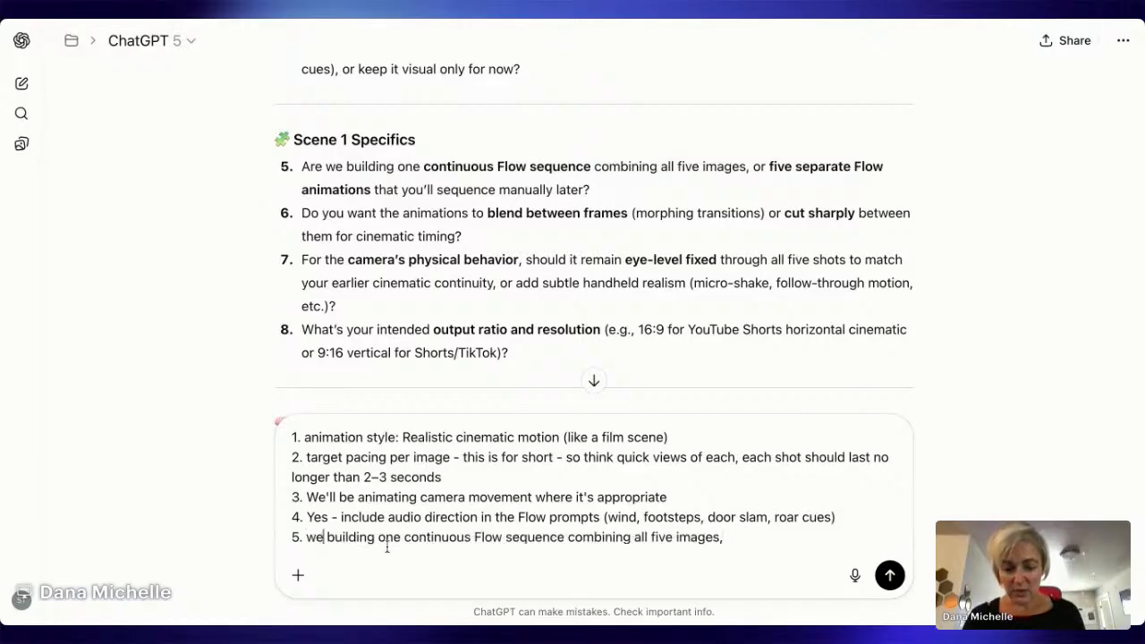
type("'re")
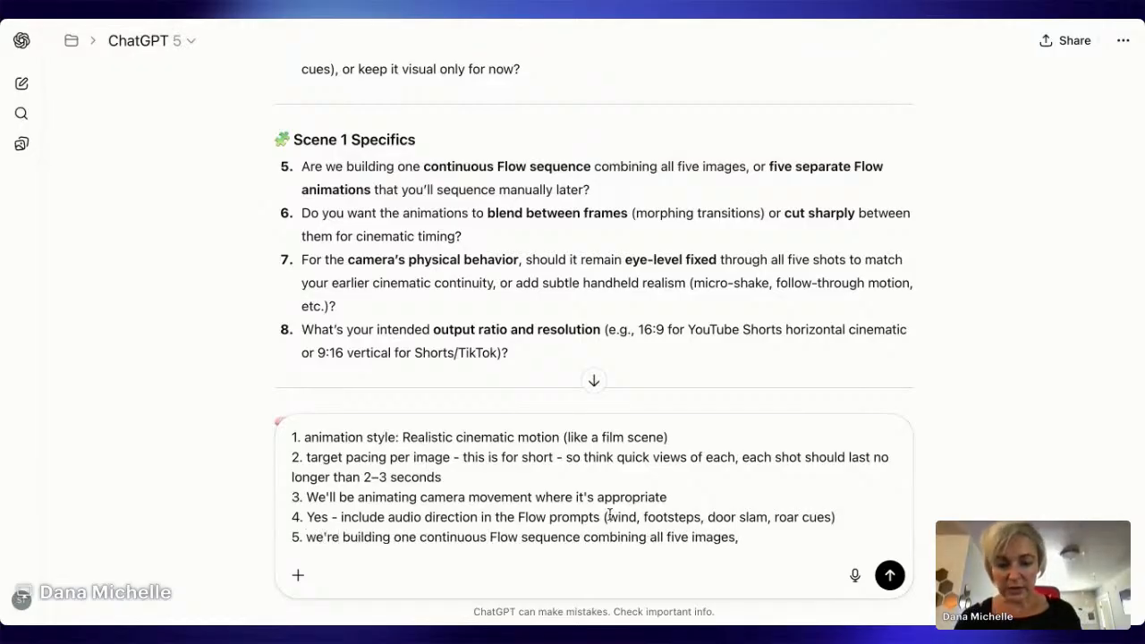
left_click(749, 539)
key("BackSpace")
key("shift+Return")
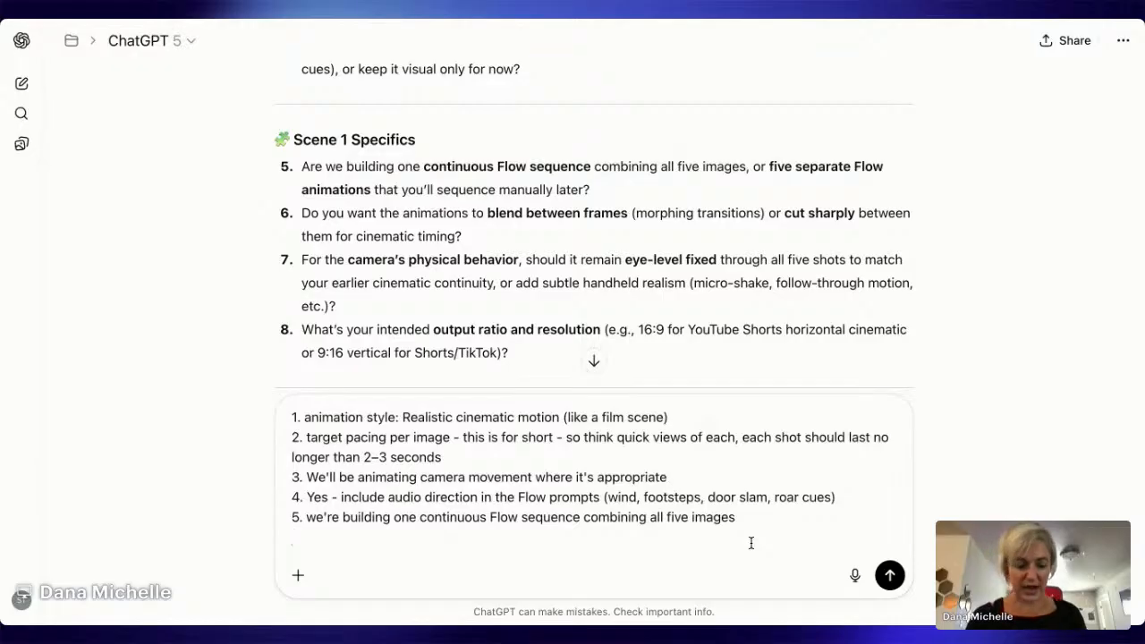
Step: Add item 6 to the reply, reading "We want jump cuts", as the answer on transitions between frames
type("6.")
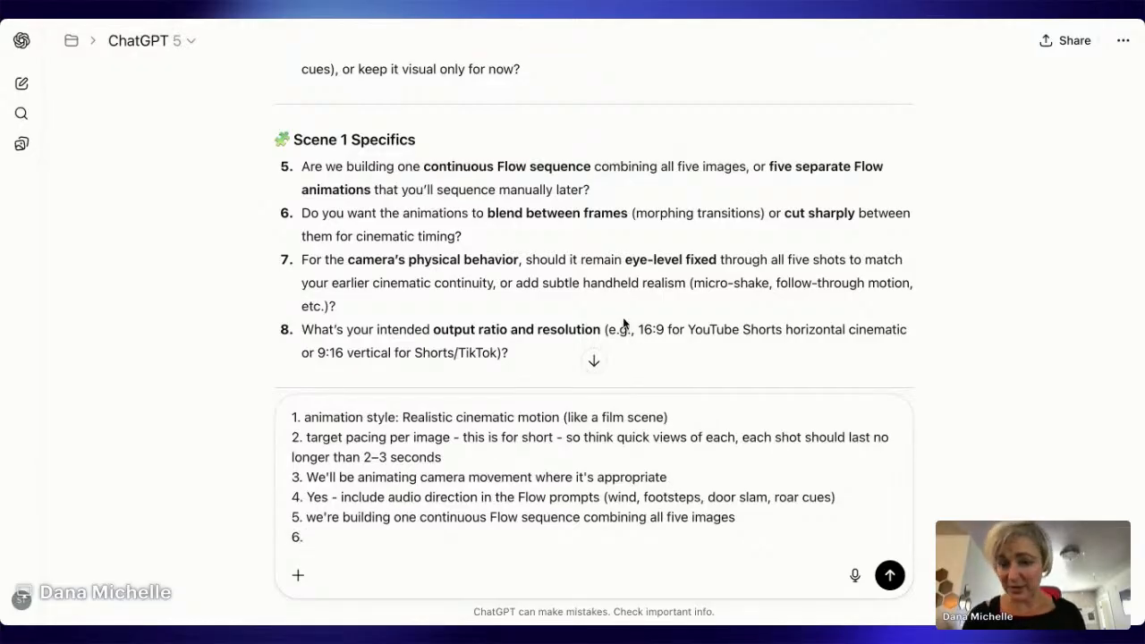
scroll(622, 312, "down", 1)
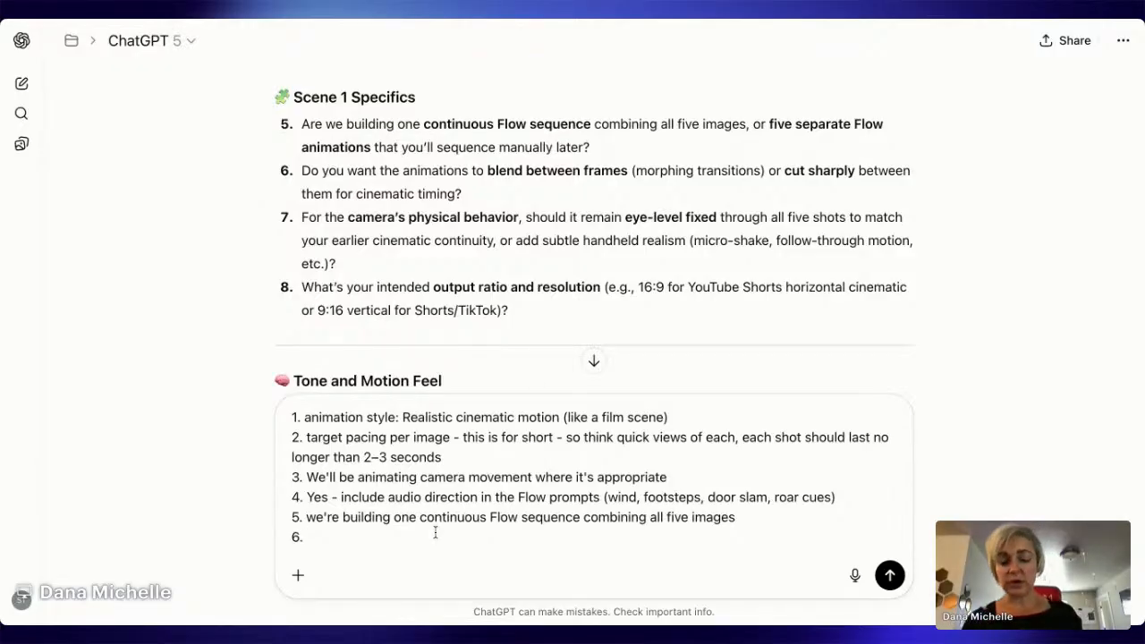
type("We want jump")
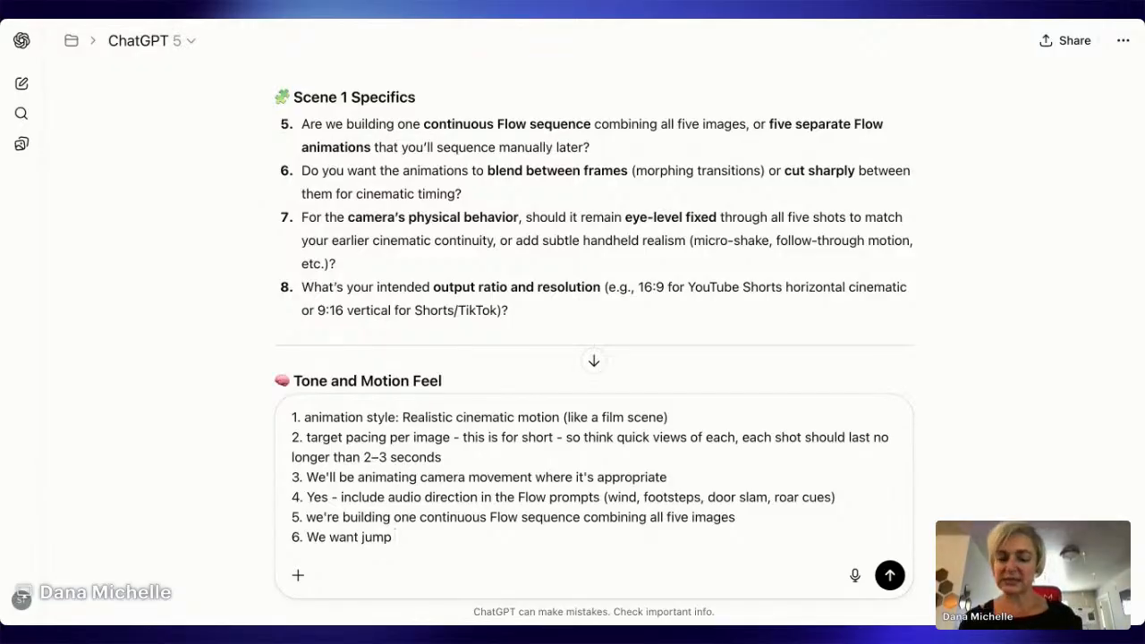
type("cup")
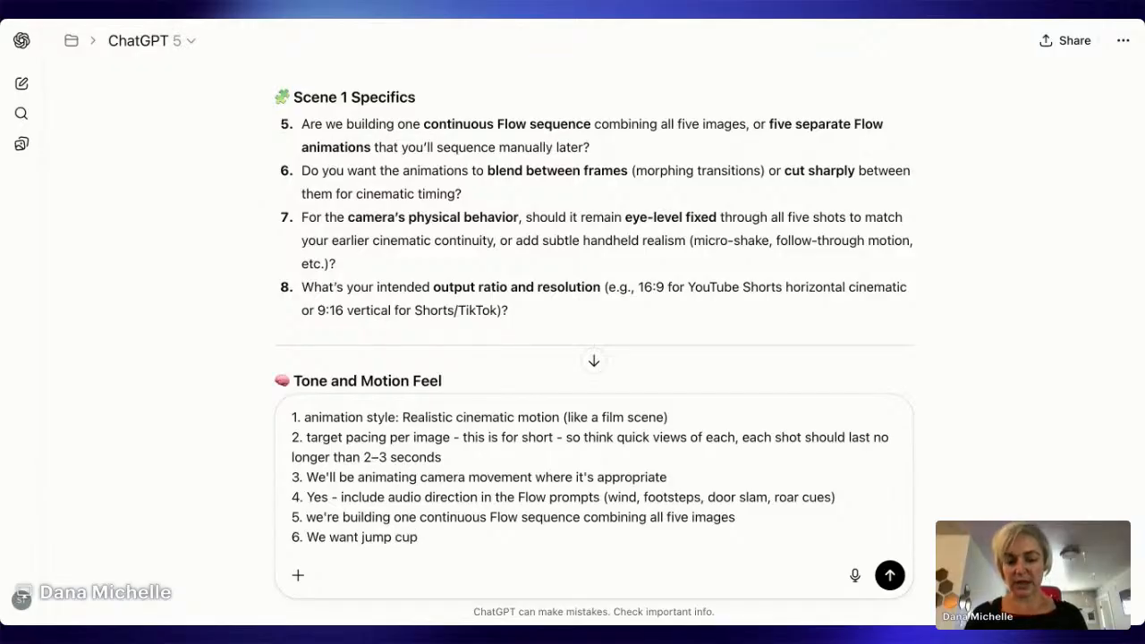
key("BackSpace")
type("ts")
Step: Add item 7, "For the camera's physical behavior add subtle handheld realism", copying both phrases from question 7
key("shift+Return")
type("7.")
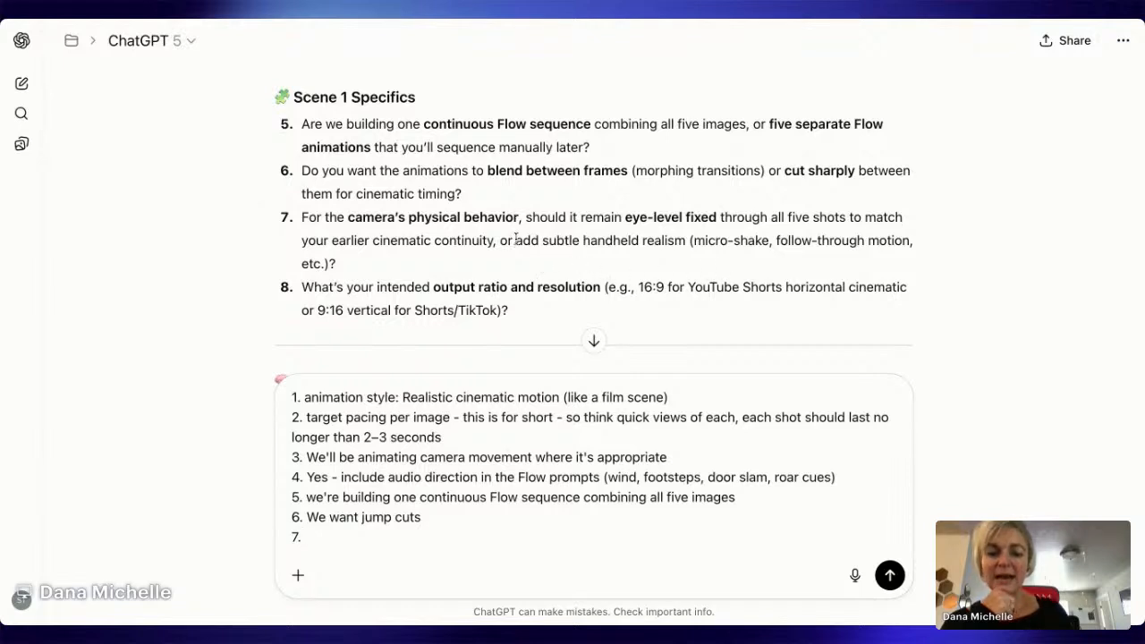
left_click_drag(515, 240, 685, 240)
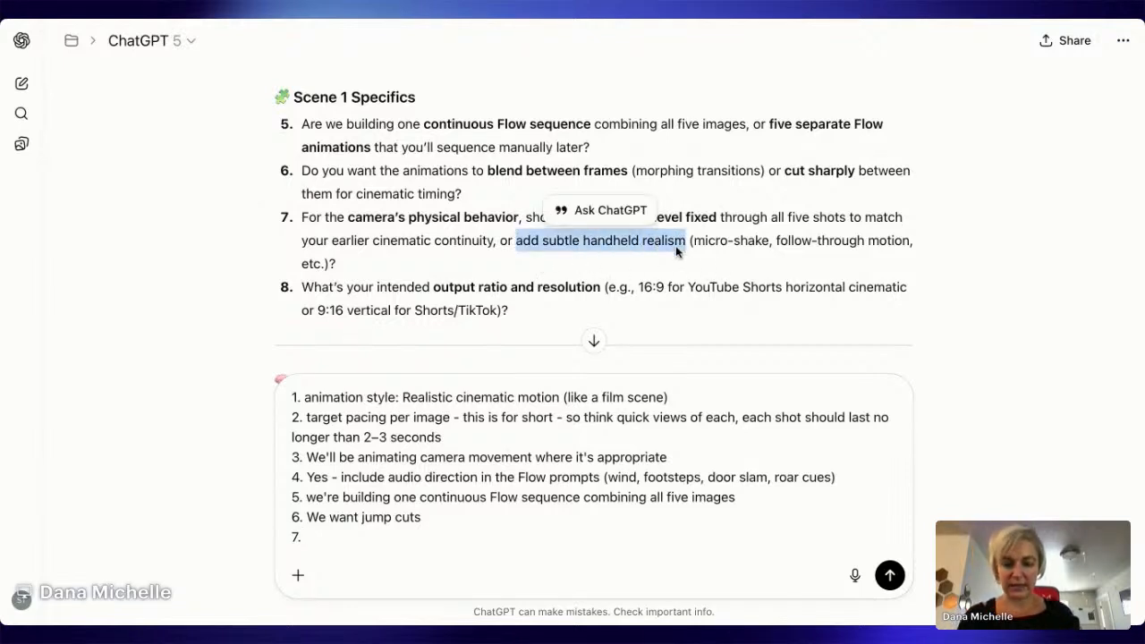
left_click(369, 536)
key("ctrl+v")
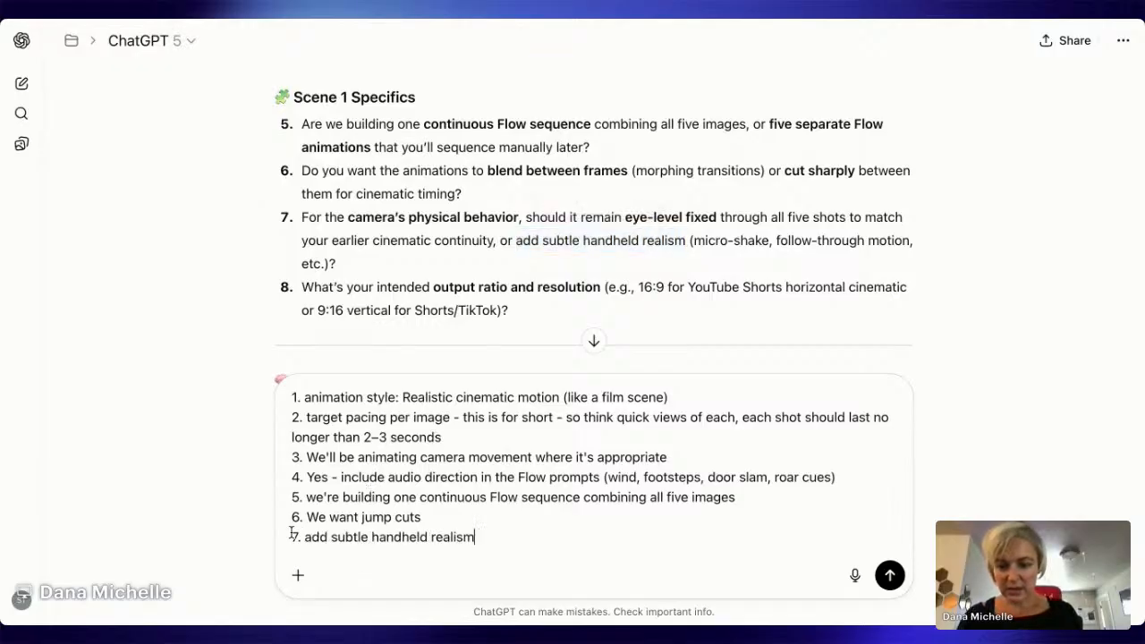
left_click(305, 537)
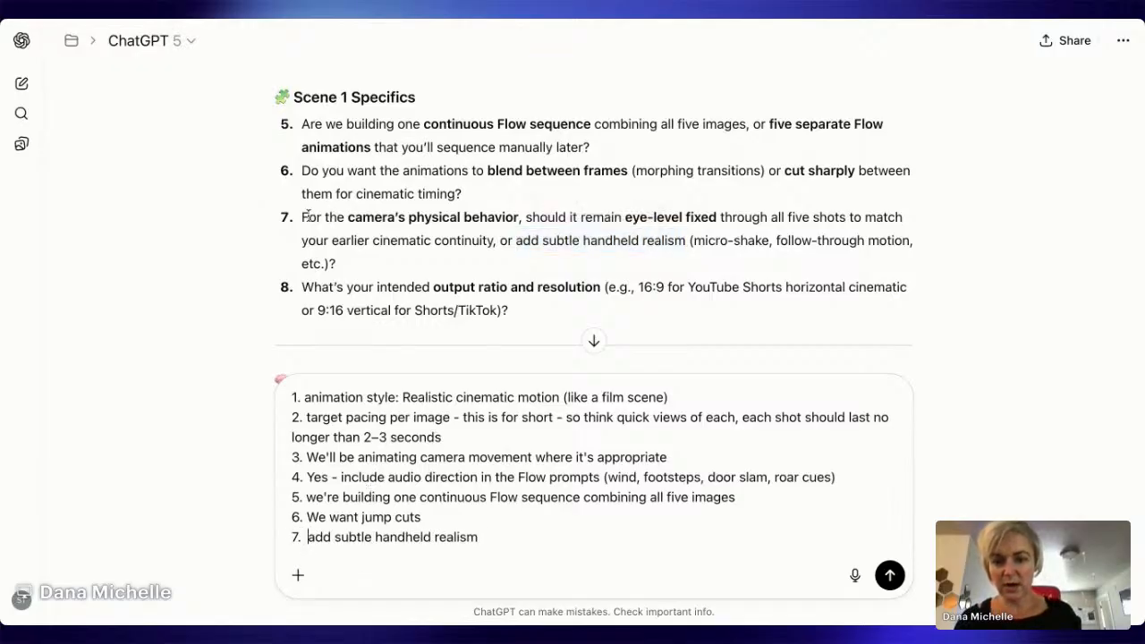
left_click_drag(301, 219, 518, 225)
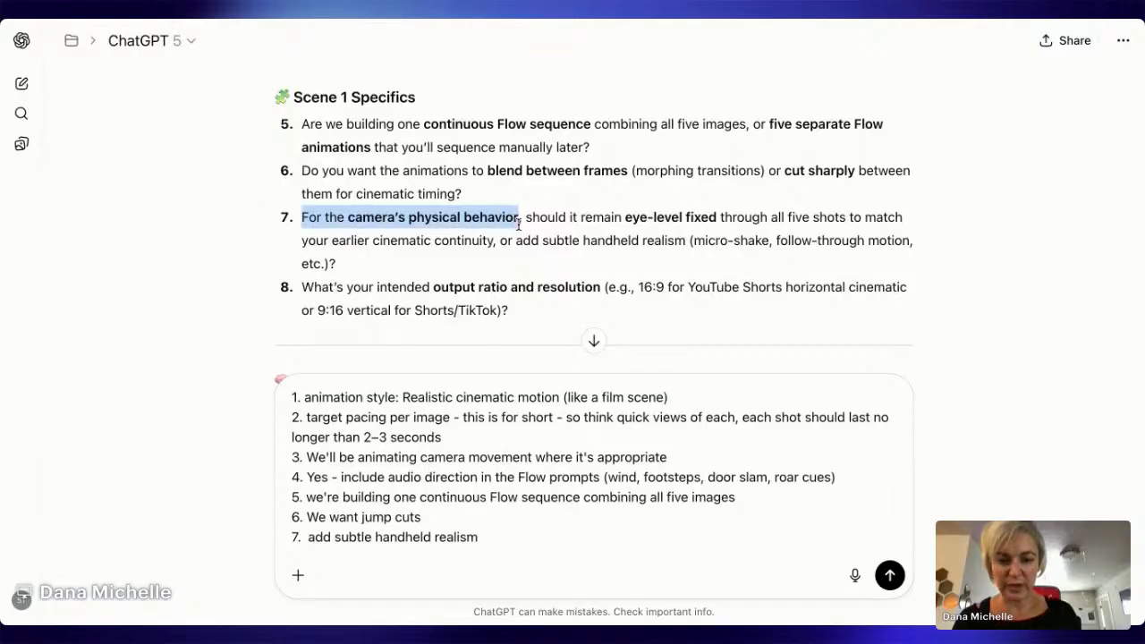
left_click(306, 538)
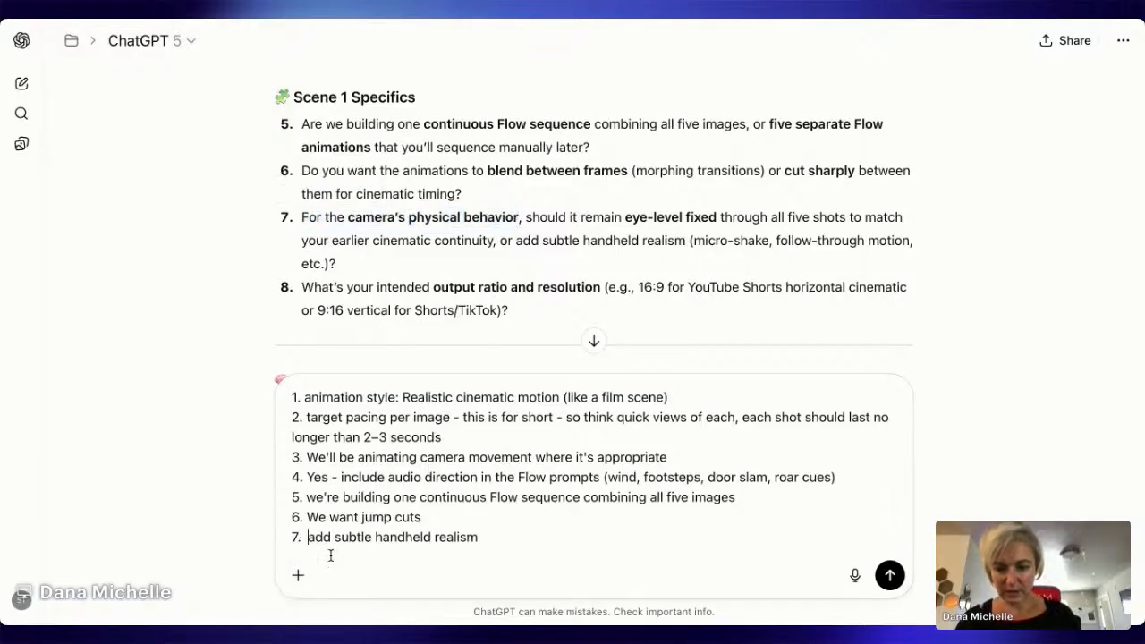
key("ctrl+v")
left_click(727, 534)
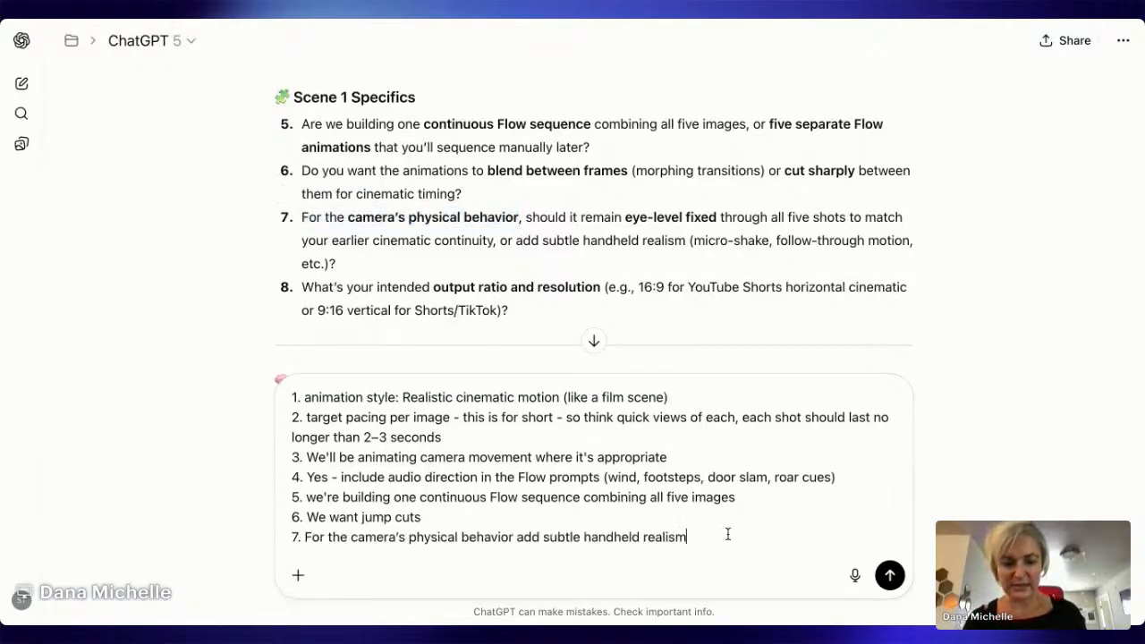
Step: Start item 8 on a new line of the reply for the output ratio and resolution answer
key("shift+Return")
type("8.")
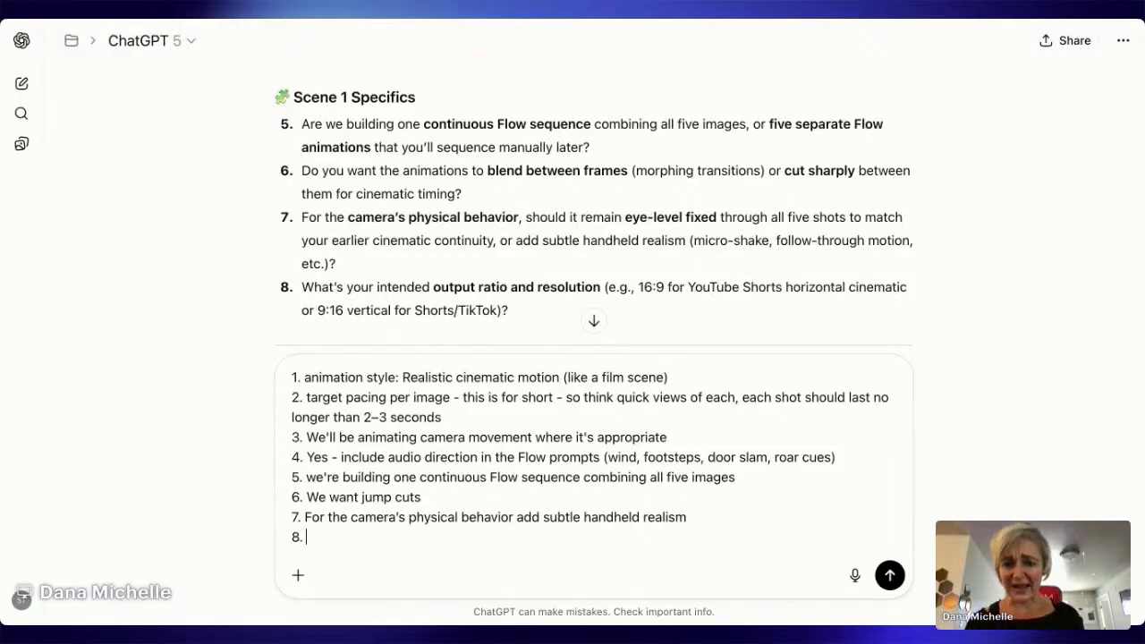
scroll(404, 287, "down", 2)
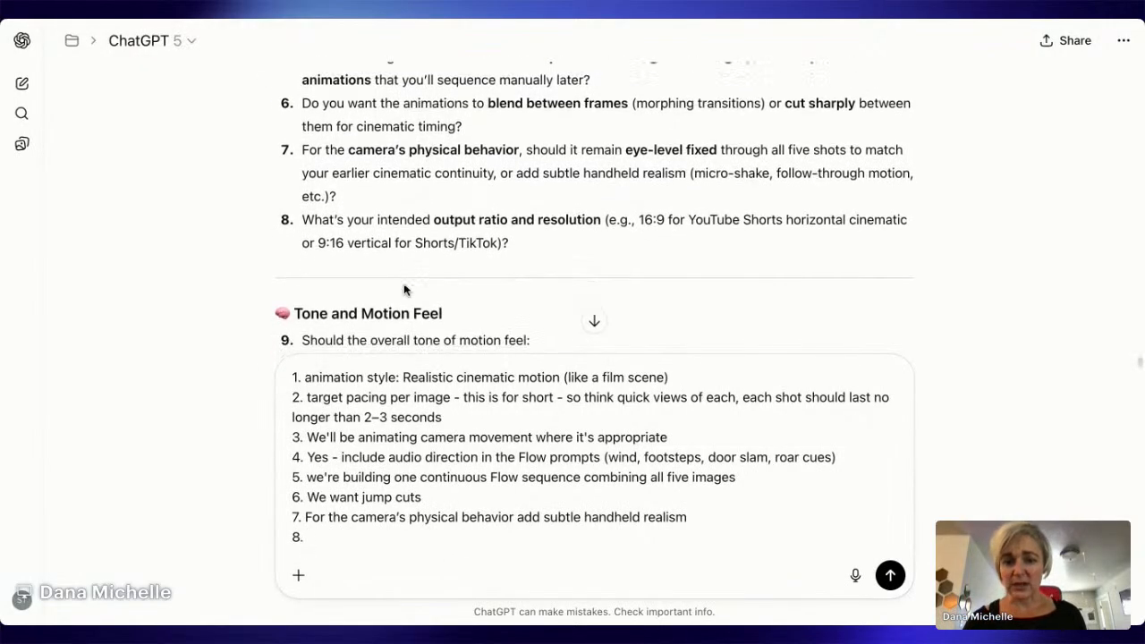
Step: Answer question 8 in the draft reply with the option "9:16 vertical for Shorts/TikTok" copied from the question
scroll(404, 289, "down", 2)
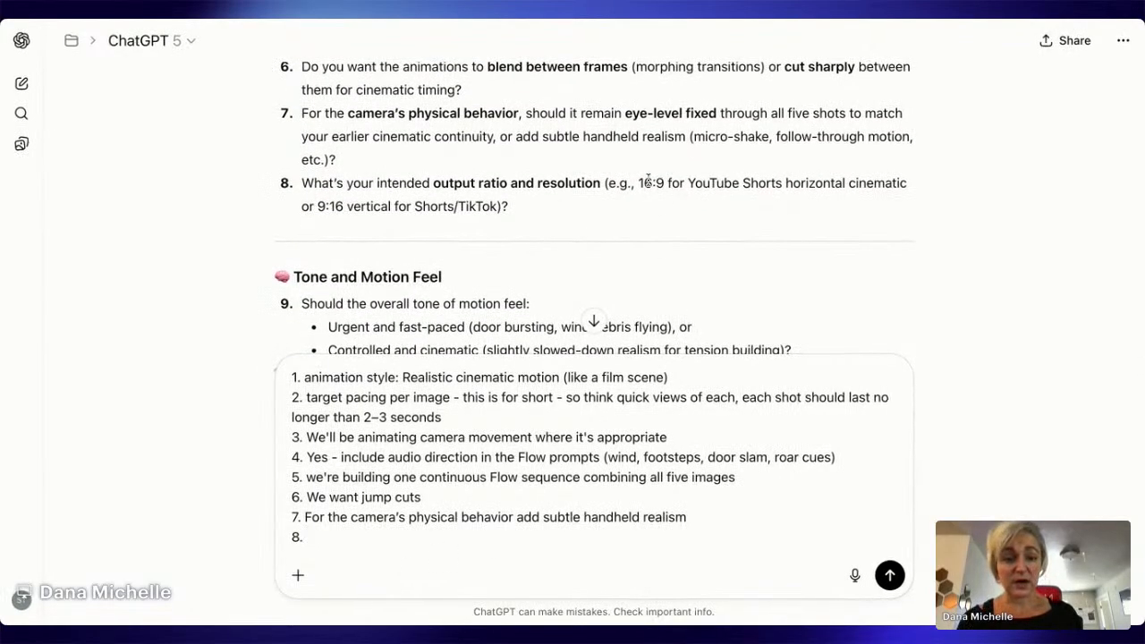
left_click_drag(637, 183, 906, 193)
left_click(317, 202)
left_click_drag(317, 202, 494, 206)
key("ctrl+c")
left_click(357, 537)
key("ctrl+v")
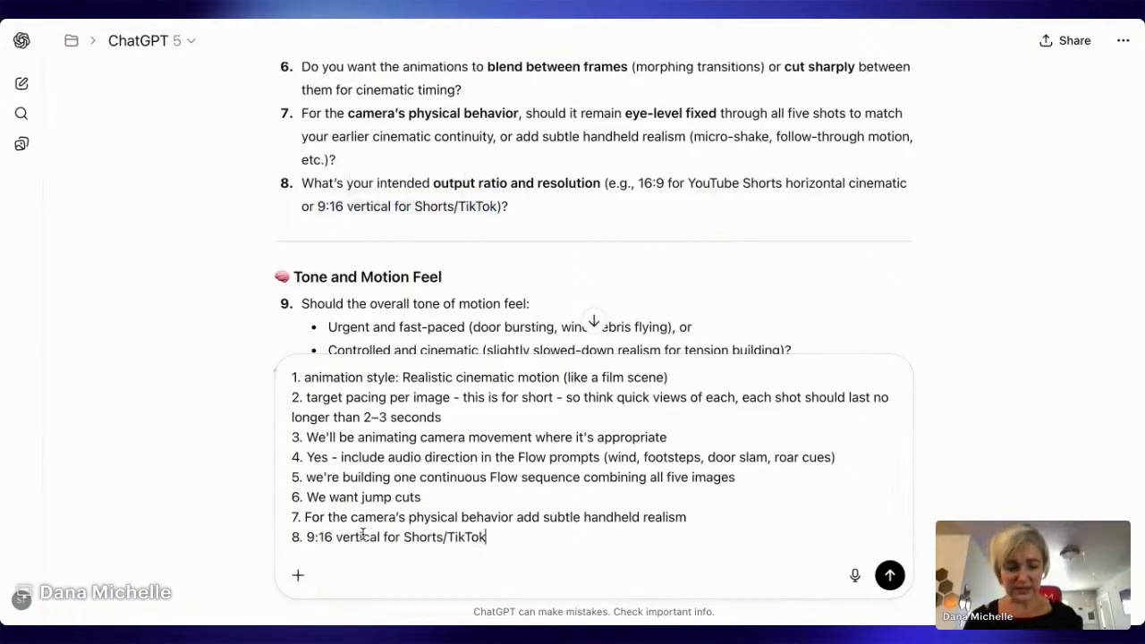
Step: Add answer 9 to the draft reply as "Tone: Urgent and fast-paced (door bursting, wind debris flying)", copying the option from the question
key("shift+Return")
type("9")
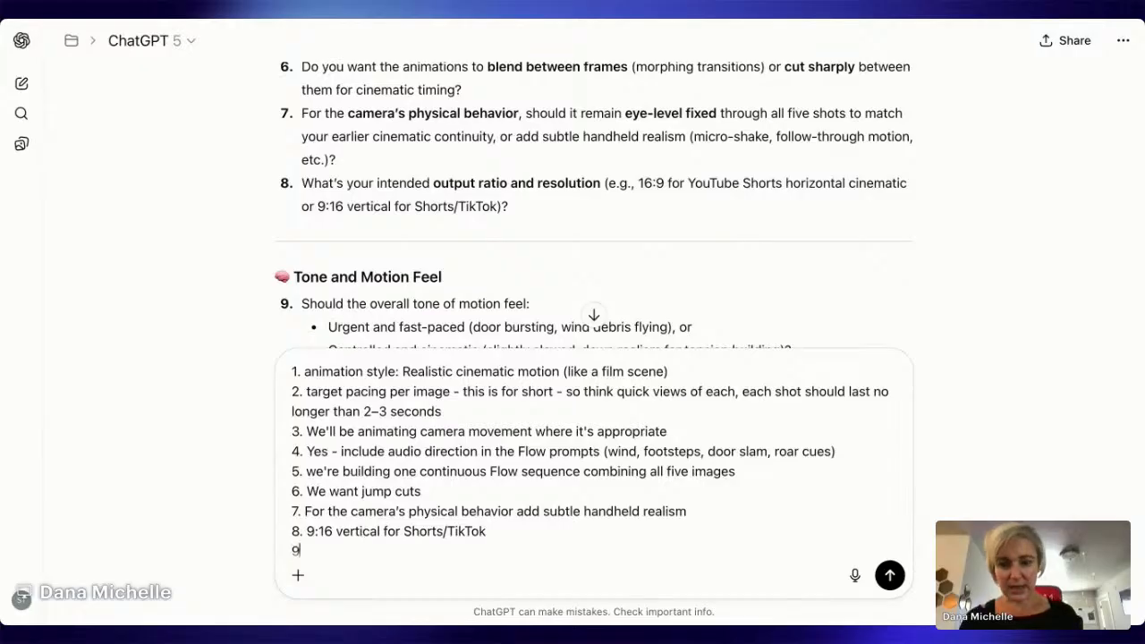
type(".")
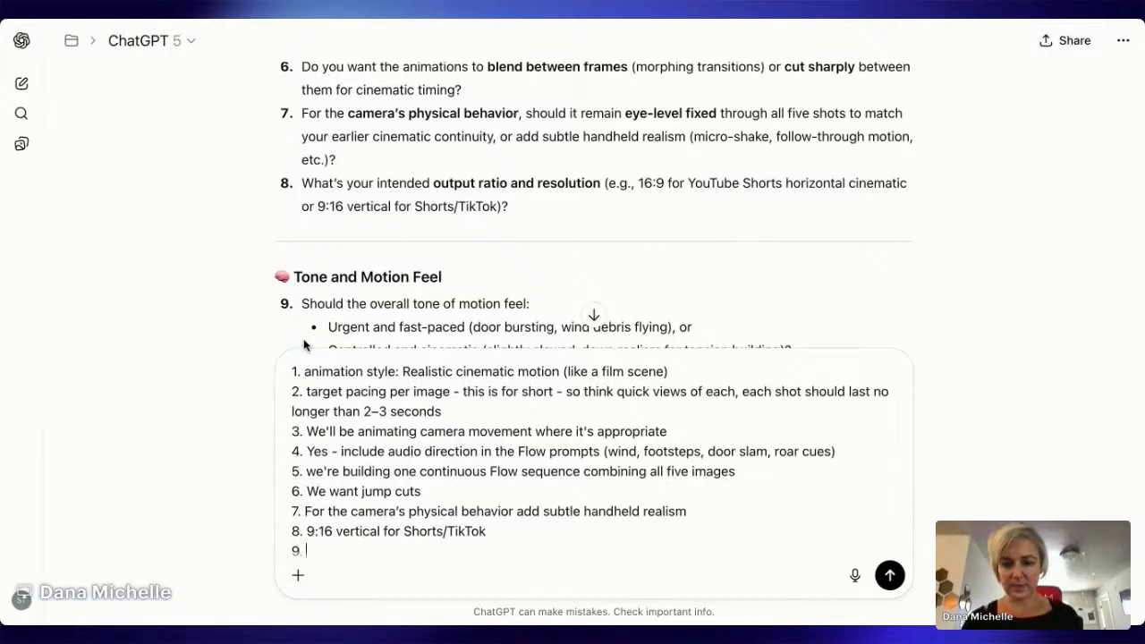
scroll(357, 295, "down", 3)
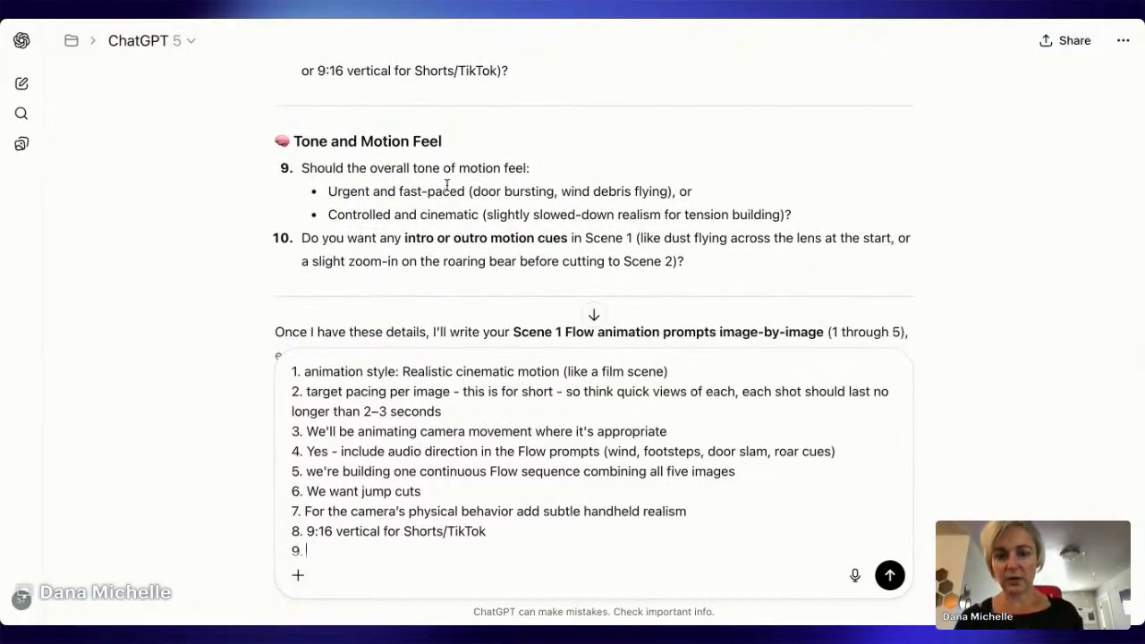
left_click_drag(330, 191, 672, 193)
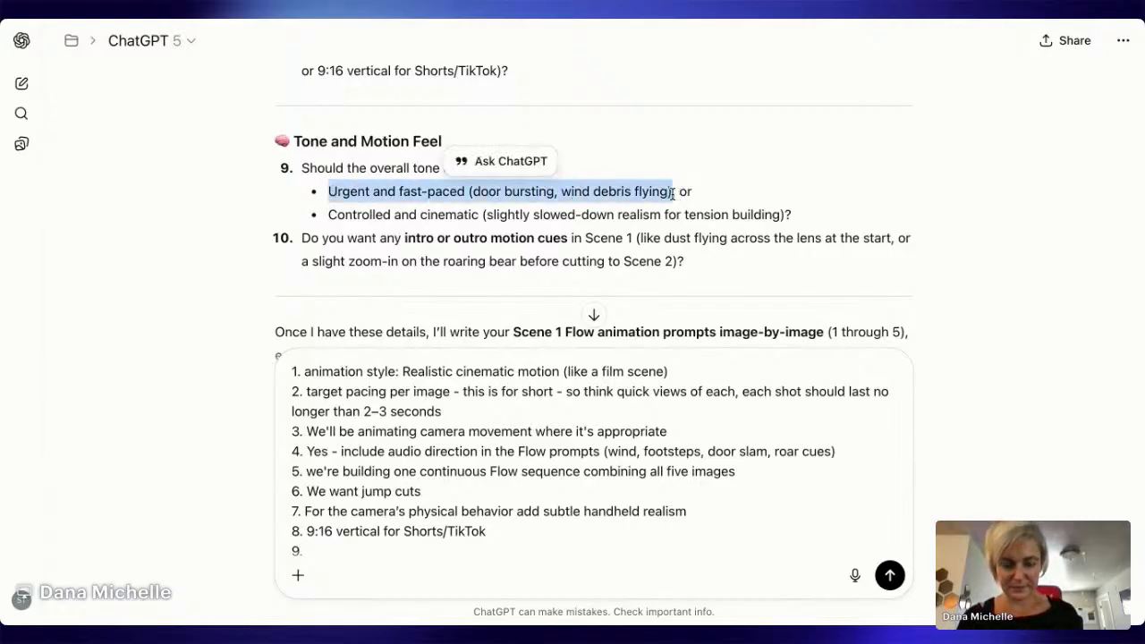
left_click(381, 561)
type("Tone")
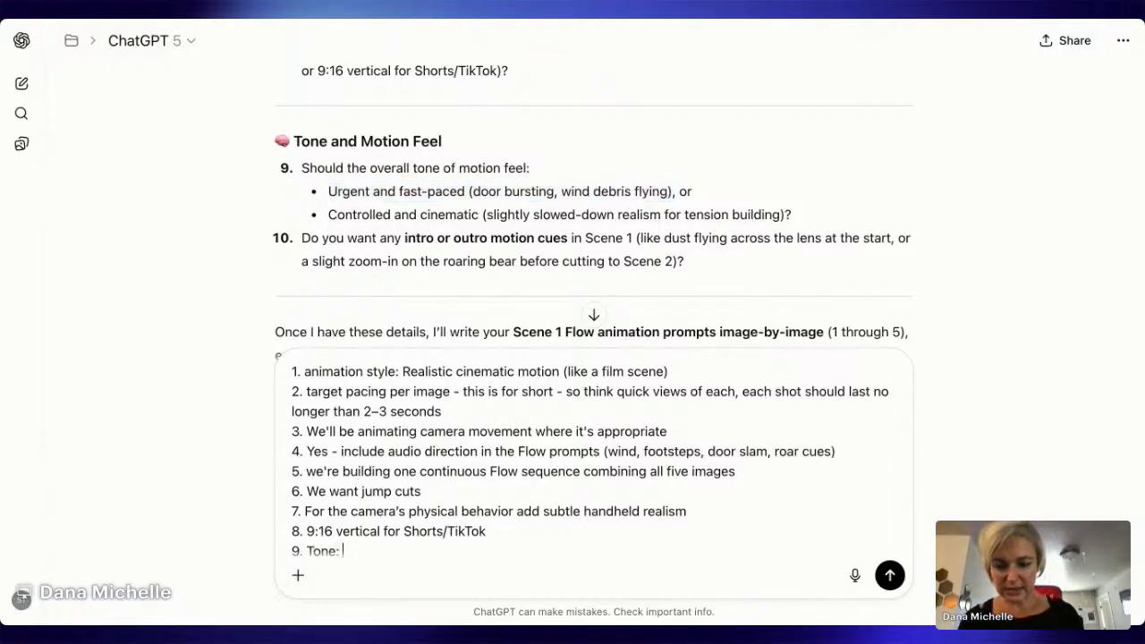
type(":")
key("super+v")
Step: Add answer 10 as "No" on a new line and send the completed list of answers
key("shift+Return")
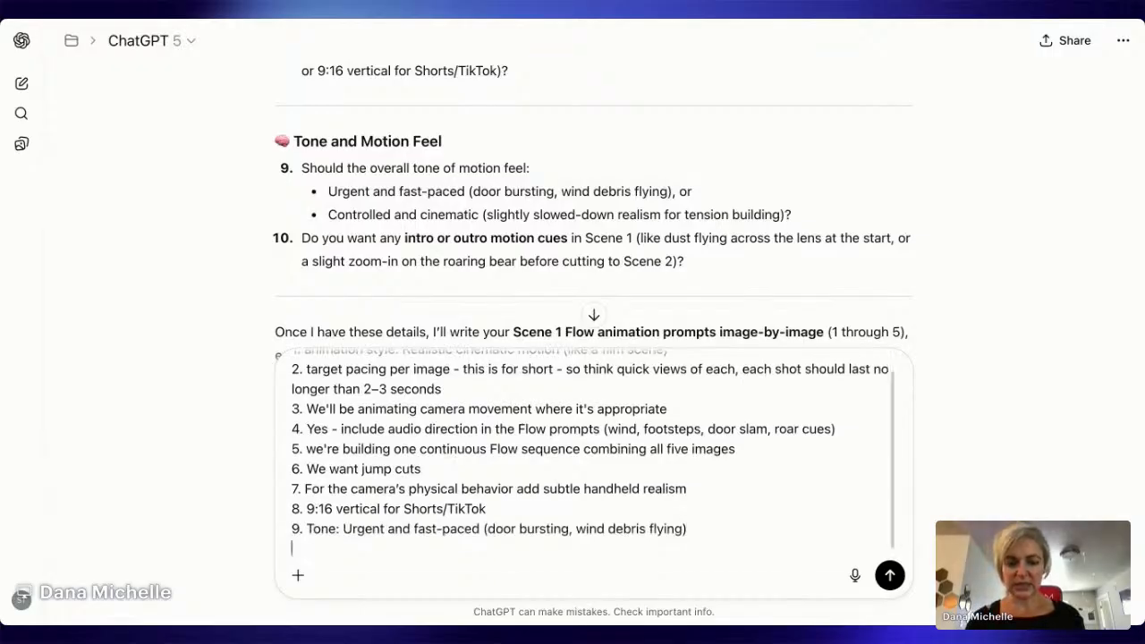
type("10.")
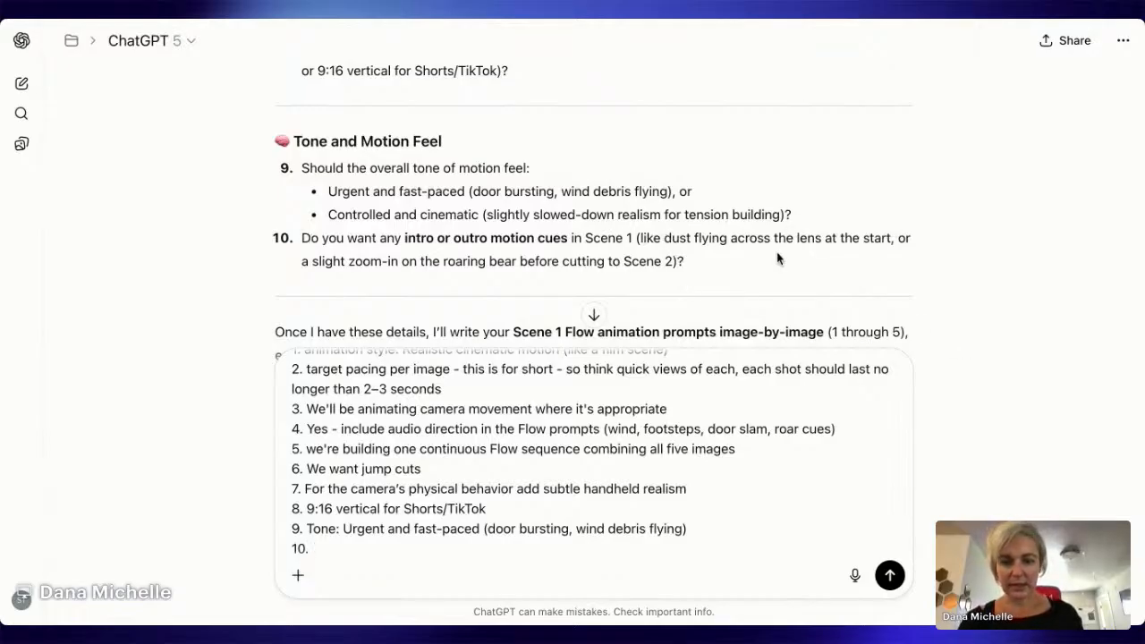
scroll(739, 267, "down", 2)
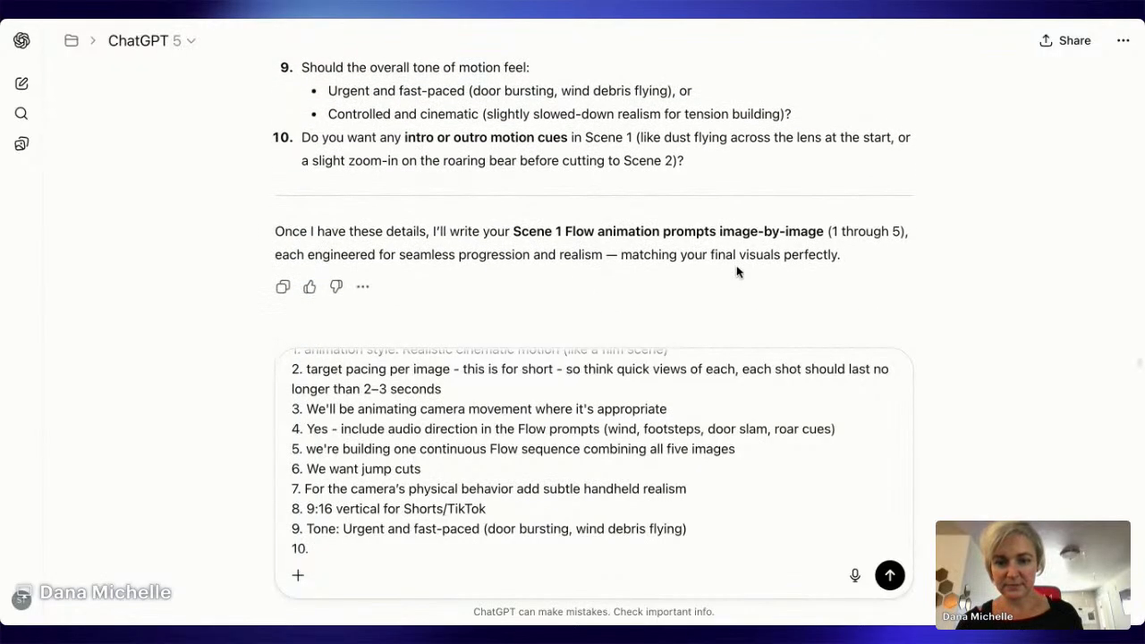
scroll(773, 260, "up", 1)
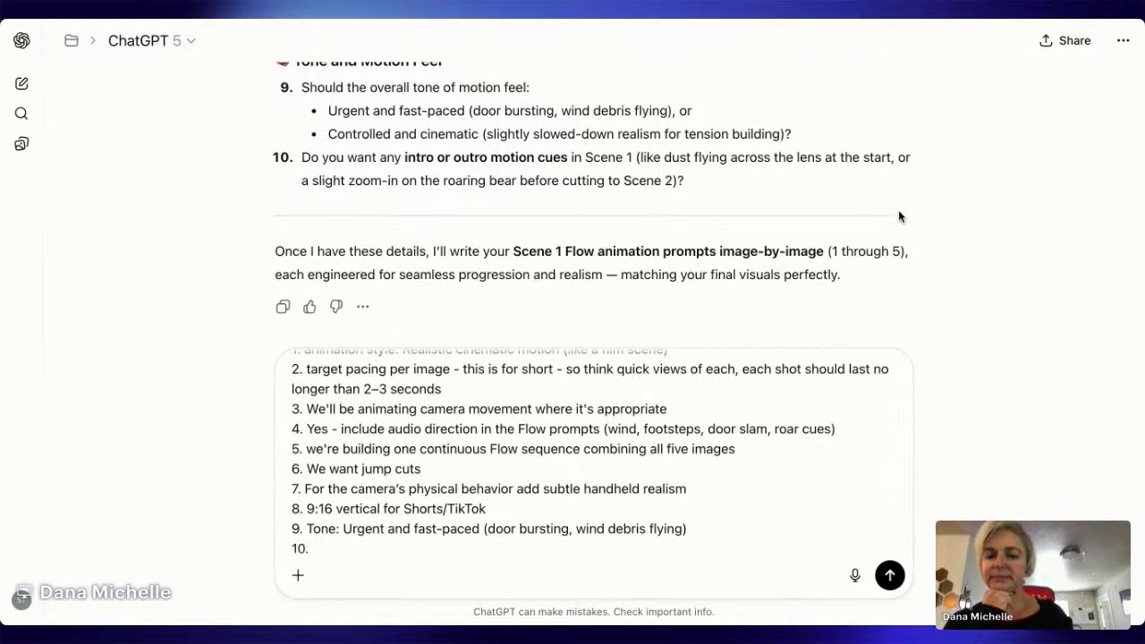
type("No")
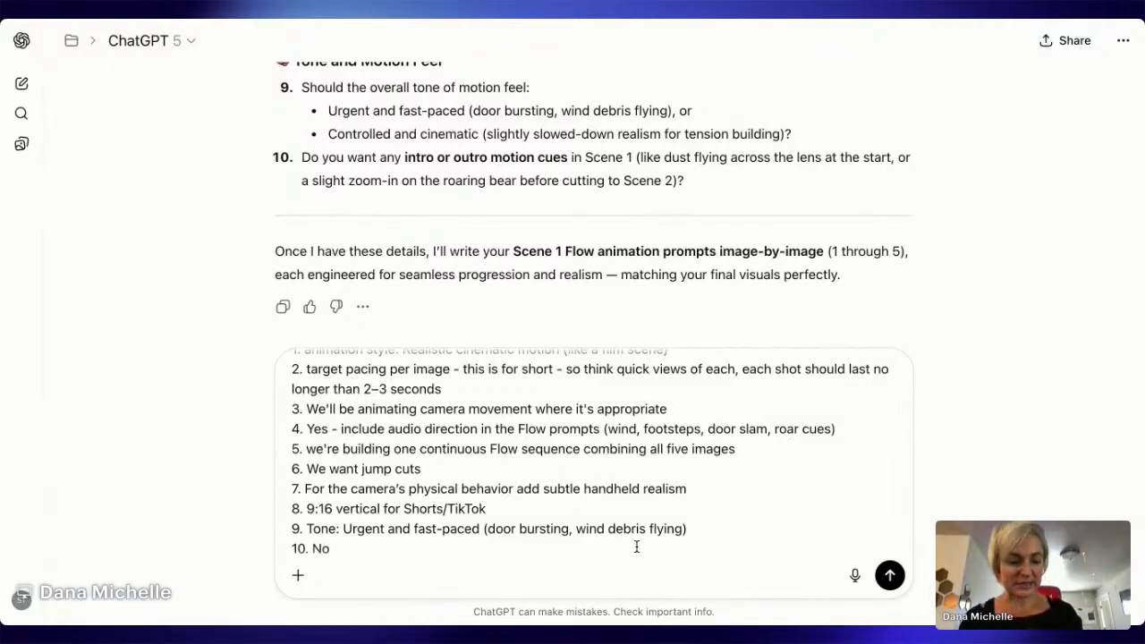
left_click(889, 575)
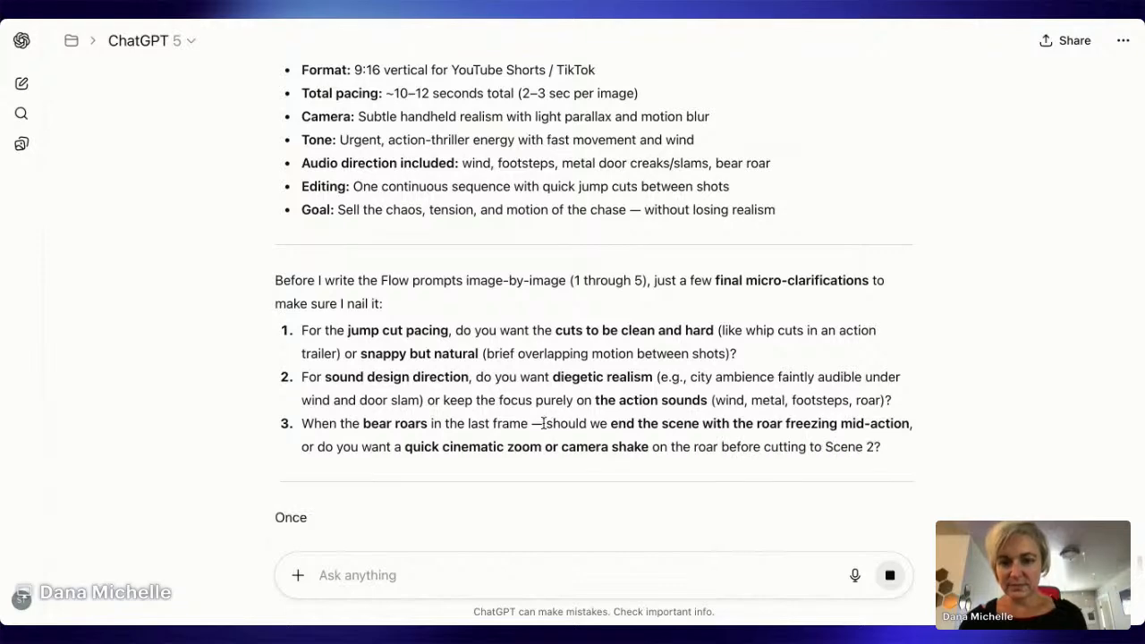
Step: Review the Scene 1 Flow Overview and attach the five Scene 1 images to a new message
scroll(906, 256, "up", 2)
scroll(907, 255, "up", 2)
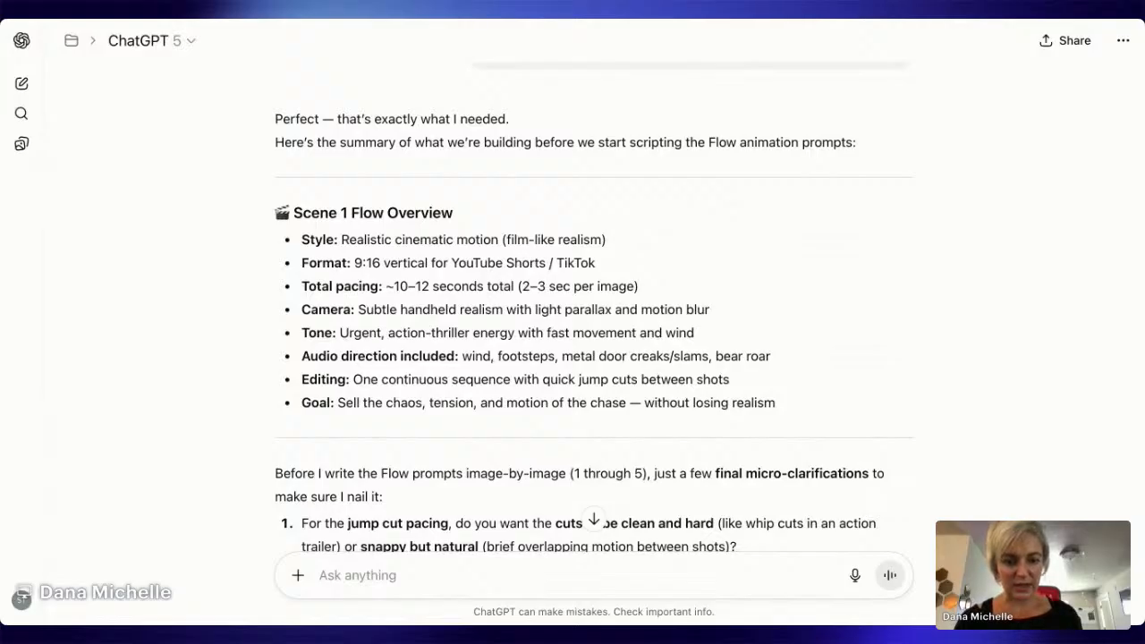
left_click_drag(572, 358, 457, 583)
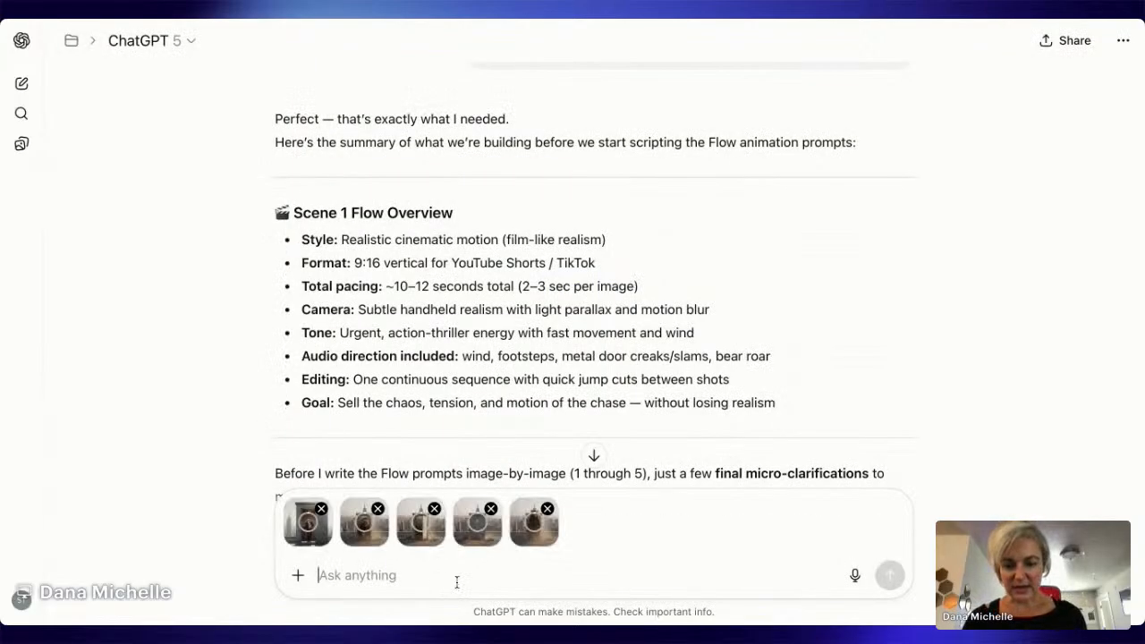
Step: Write "I also would like you to take a look at the images we created that we're going to be animating." in the message
type("I also ")
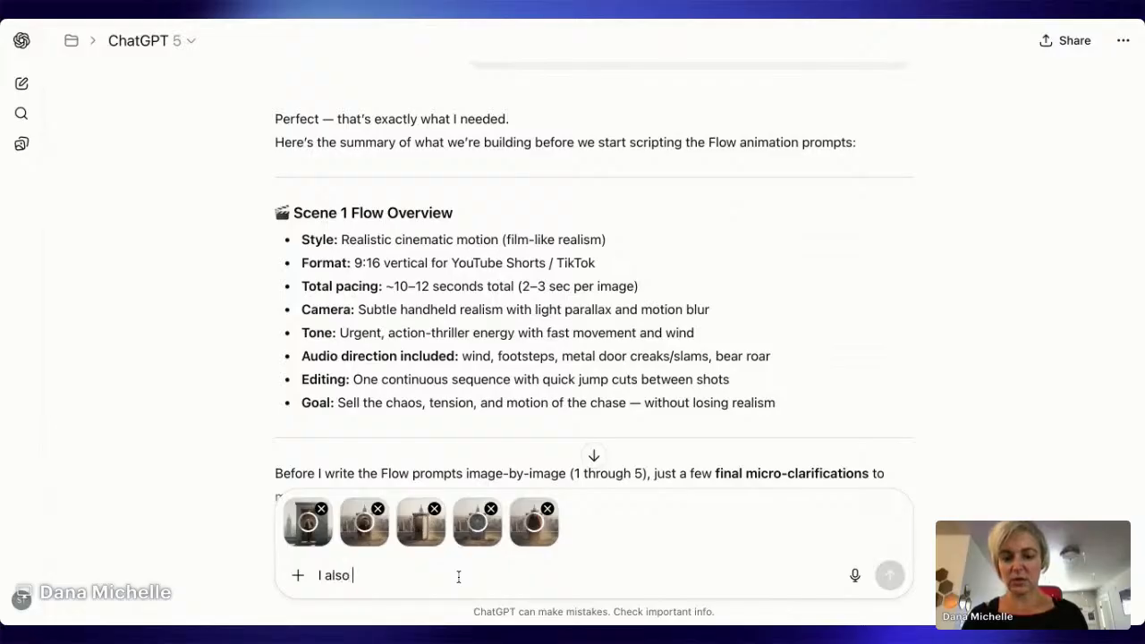
type("would lyou t")
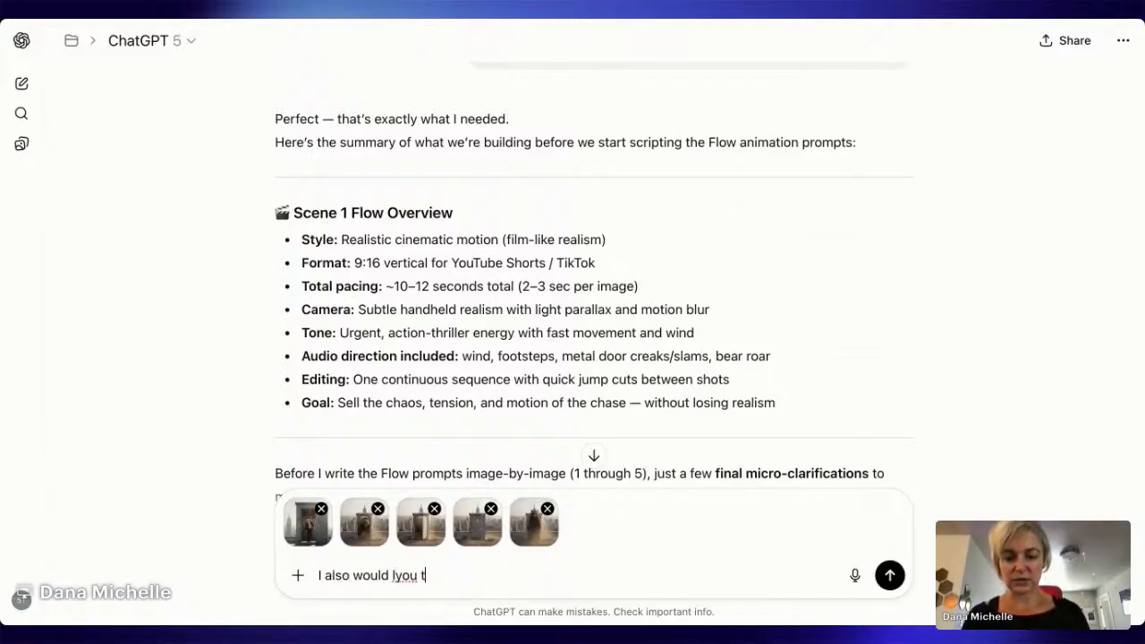
key("BackSpace")
key("BackSpace")
key("BackSpace")
key("BackSpace")
key("BackSpace")
type("i")
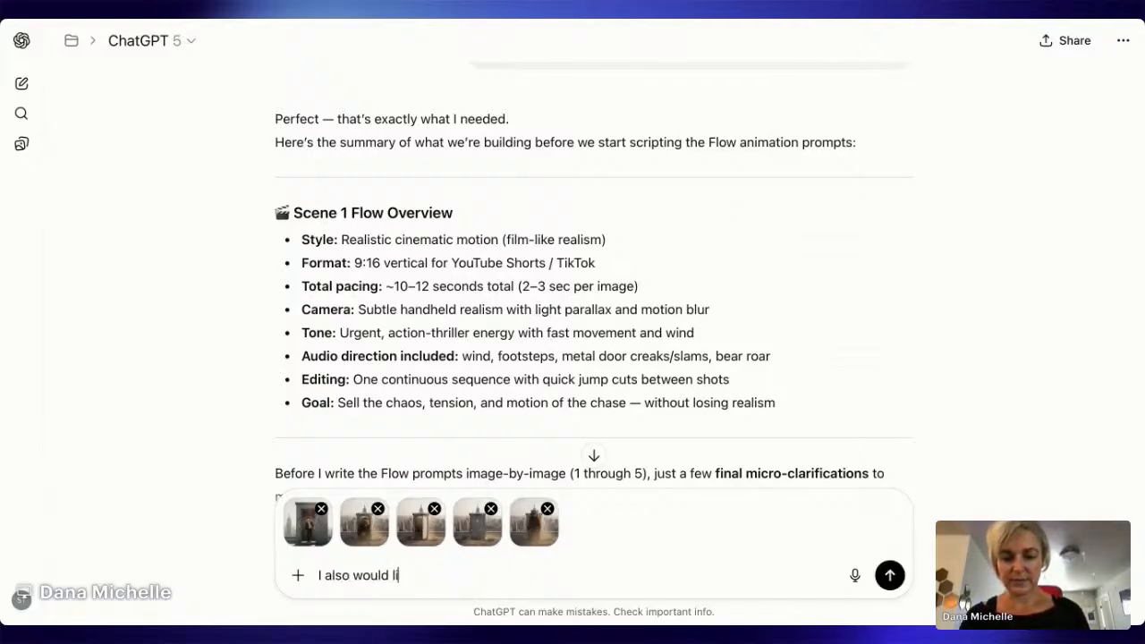
type("ke you to ake a")
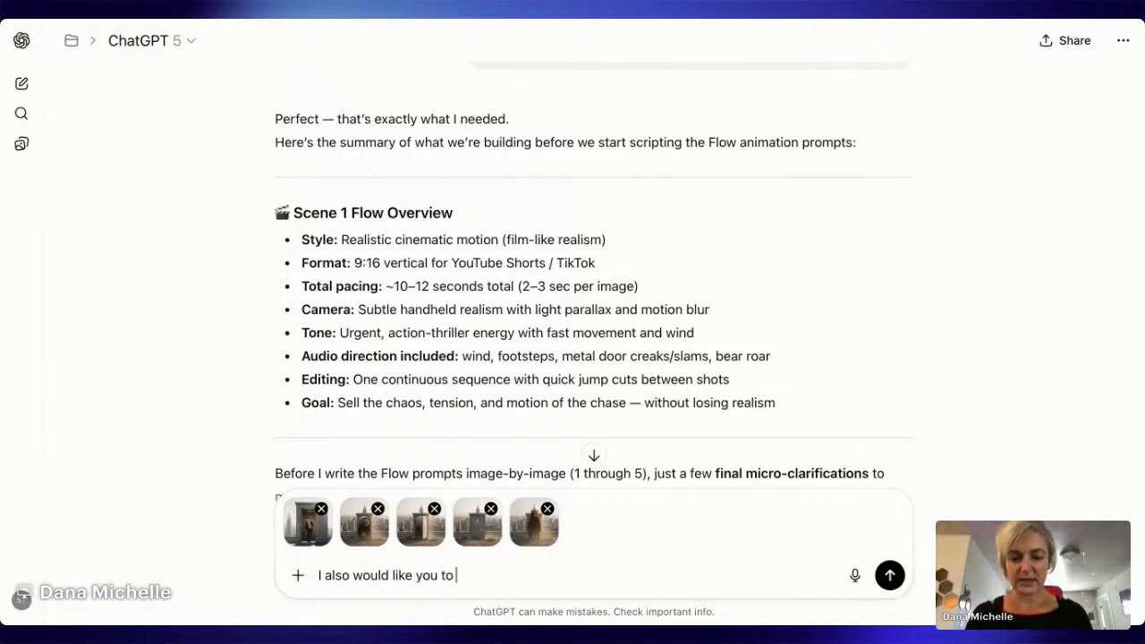
key("BackSpace")
key("BackSpace")
key("BackSpace")
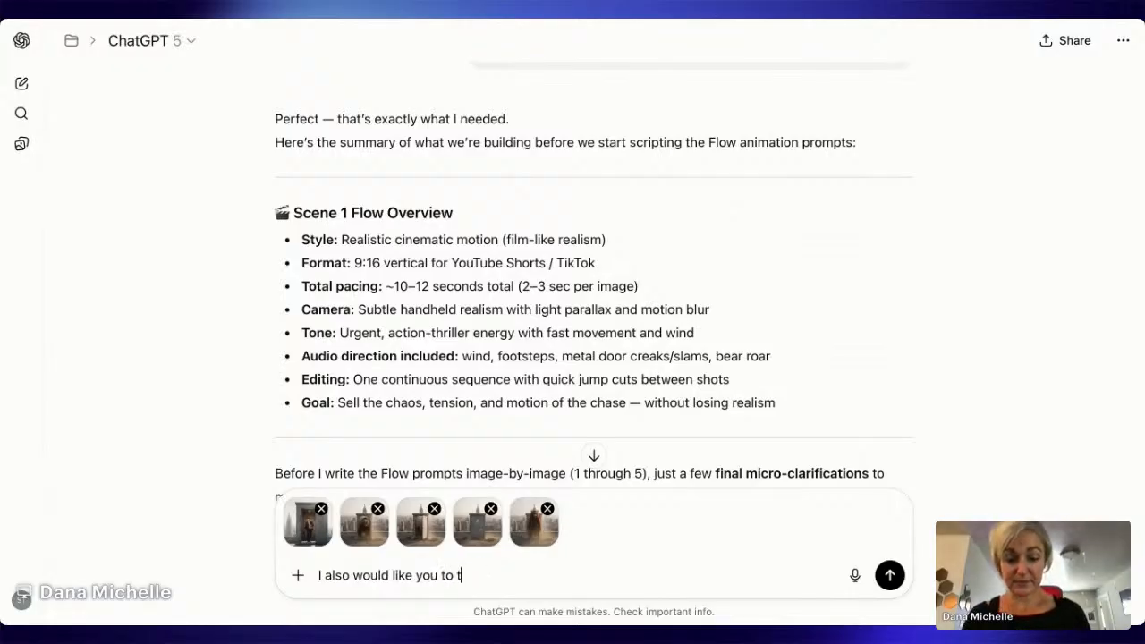
type("ake a look at the")
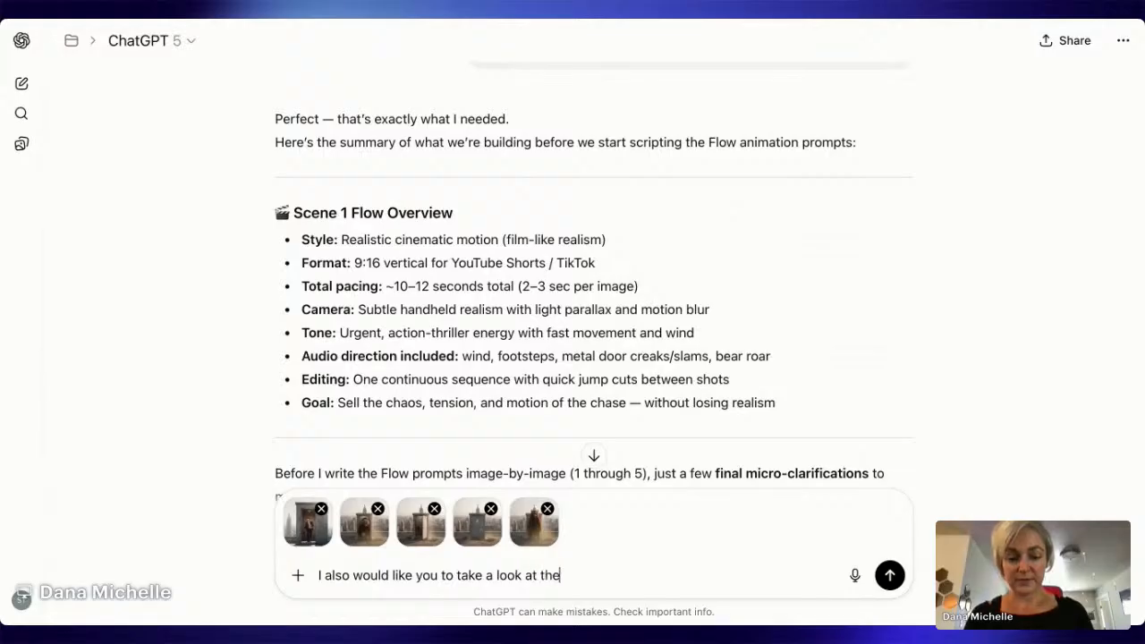
type(" images")
key("BackSpace")
type("images we ")
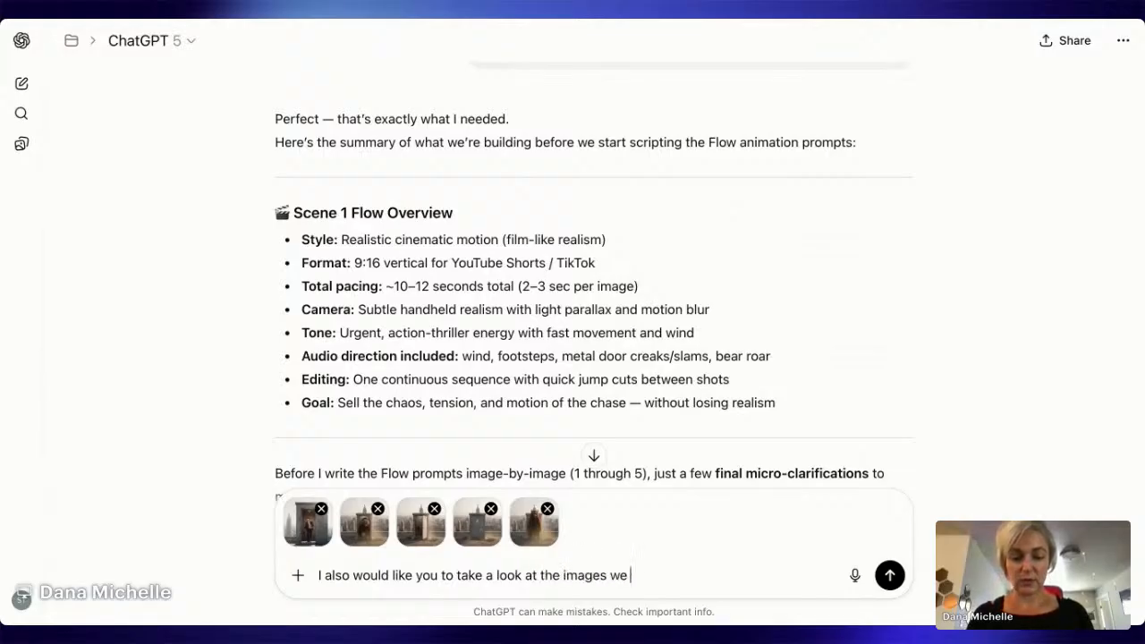
type("created that we'r")
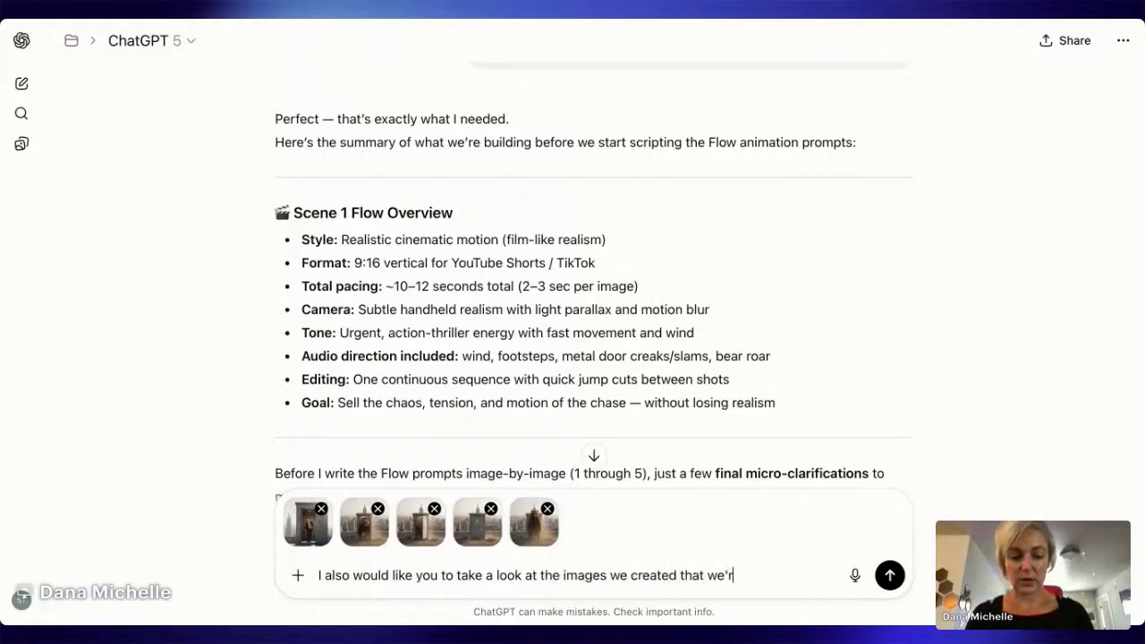
type("e going to be anmat")
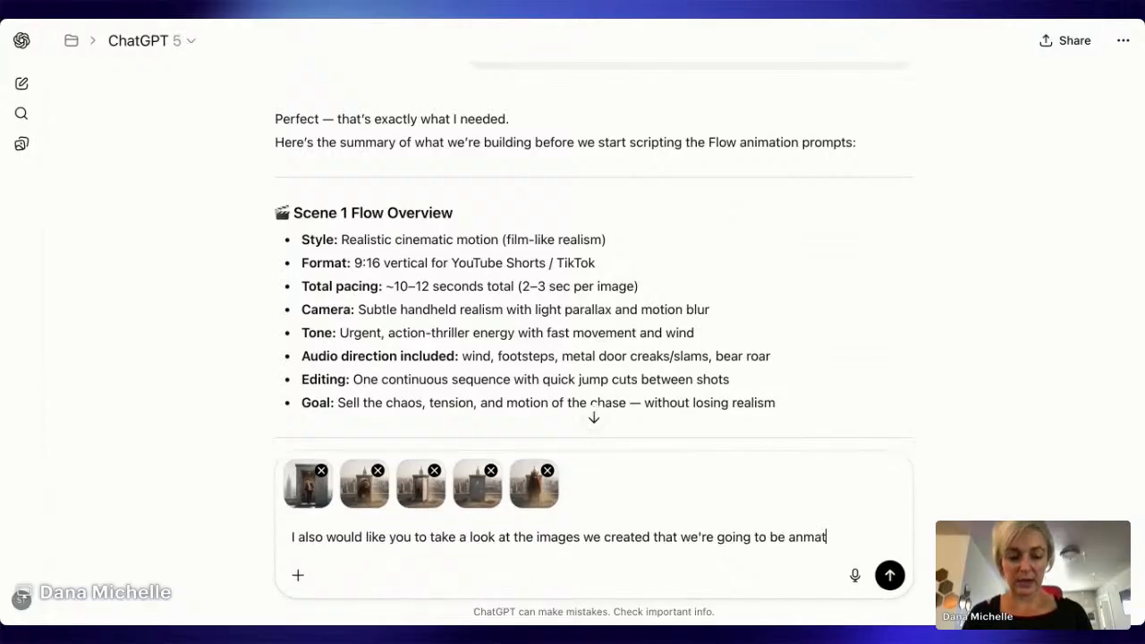
type("ing.")
key("BackSpace")
key("BackSpace")
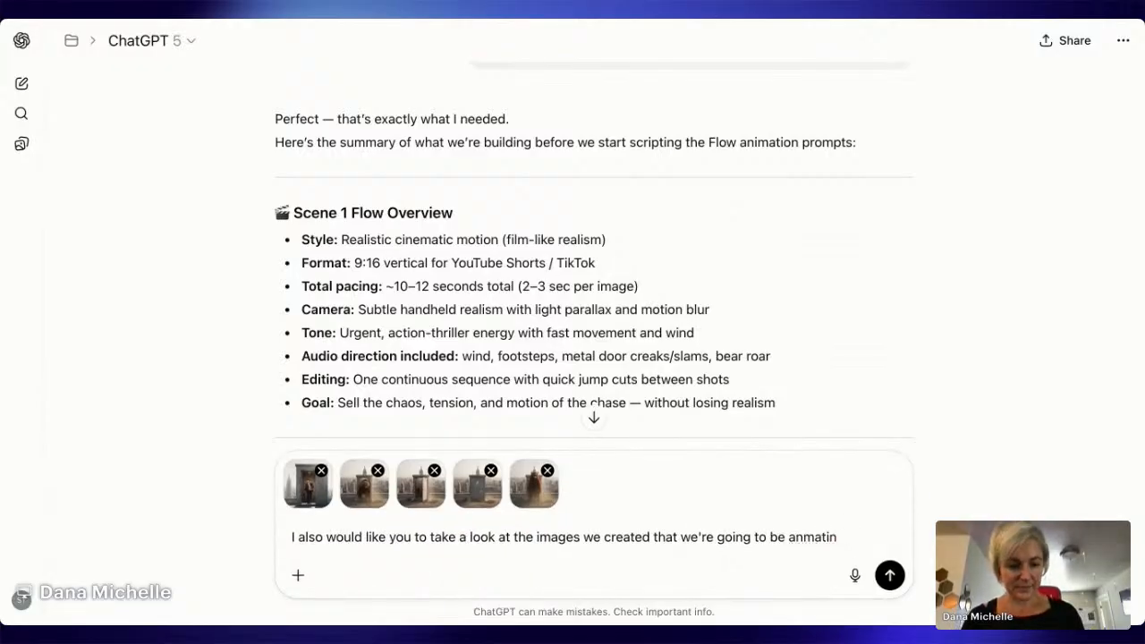
key("BackSpace")
key("BackSpace")
type("imating.")
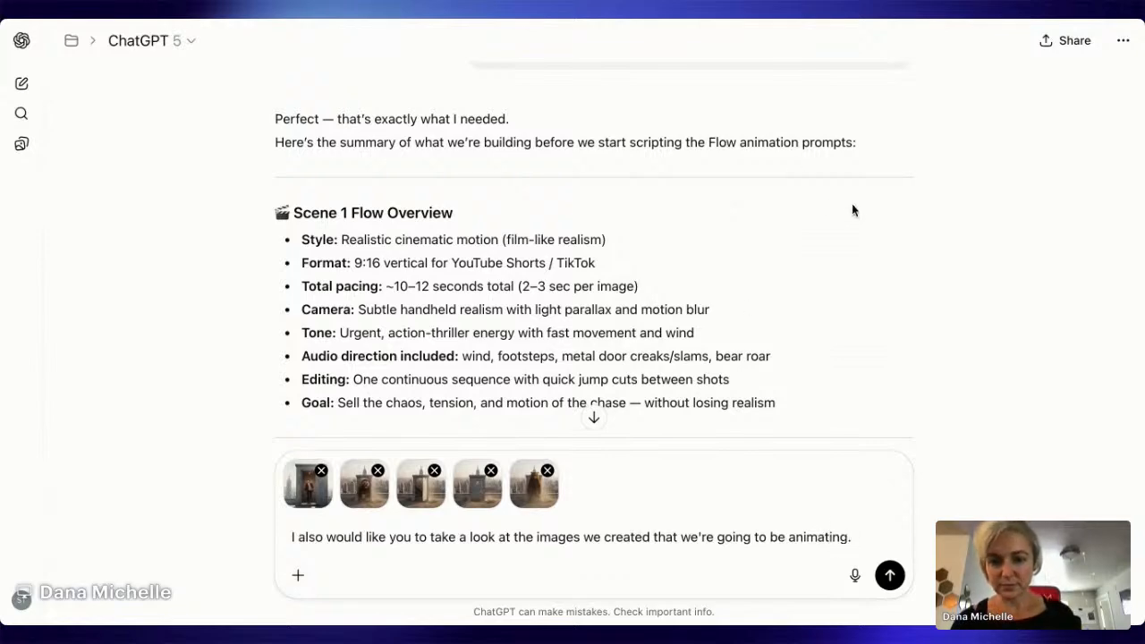
Step: Below that sentence, add item 1 "like whip cuts in an action trailer)" copied from the jump cut pacing question, and start item 2
scroll(851, 210, "down", 3)
scroll(851, 210, "down", 2)
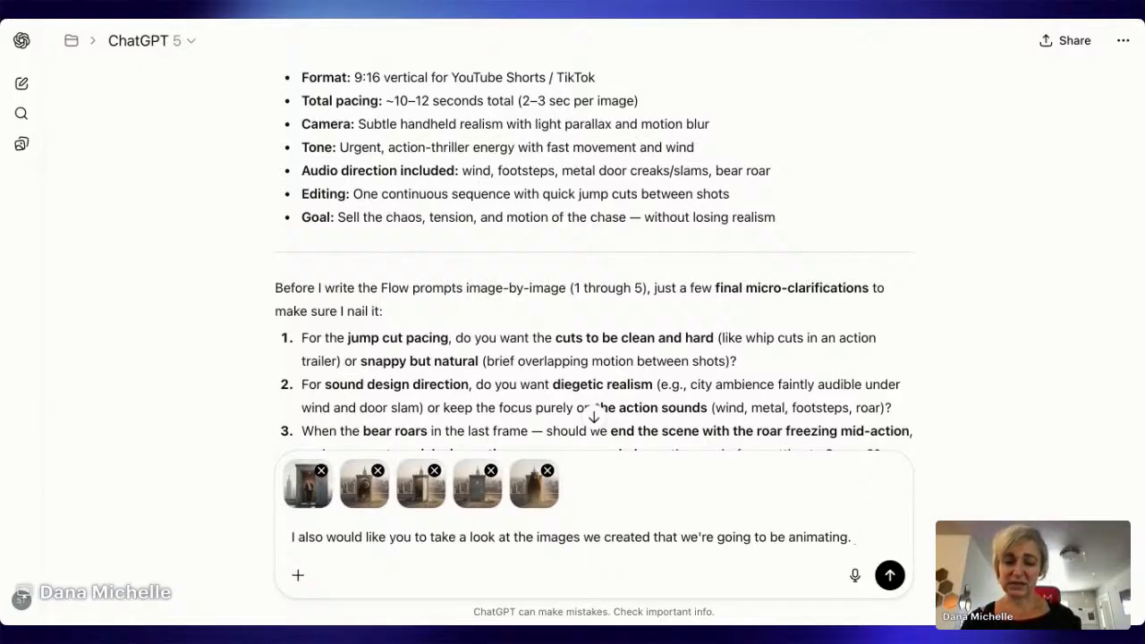
scroll(621, 259, "down", 3)
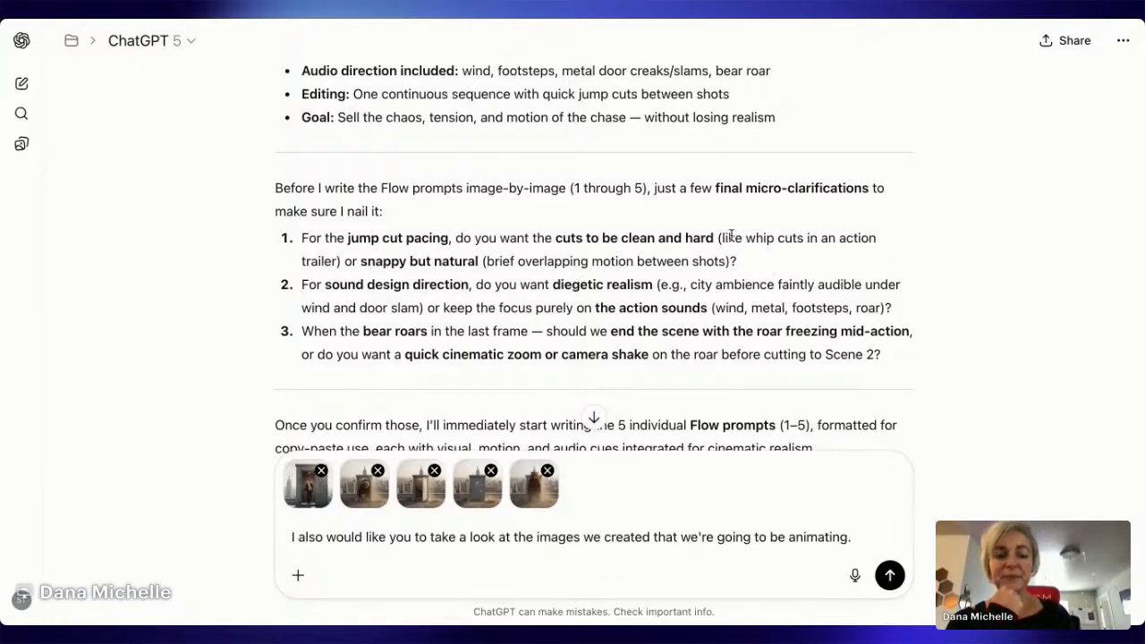
left_click_drag(721, 238, 340, 261)
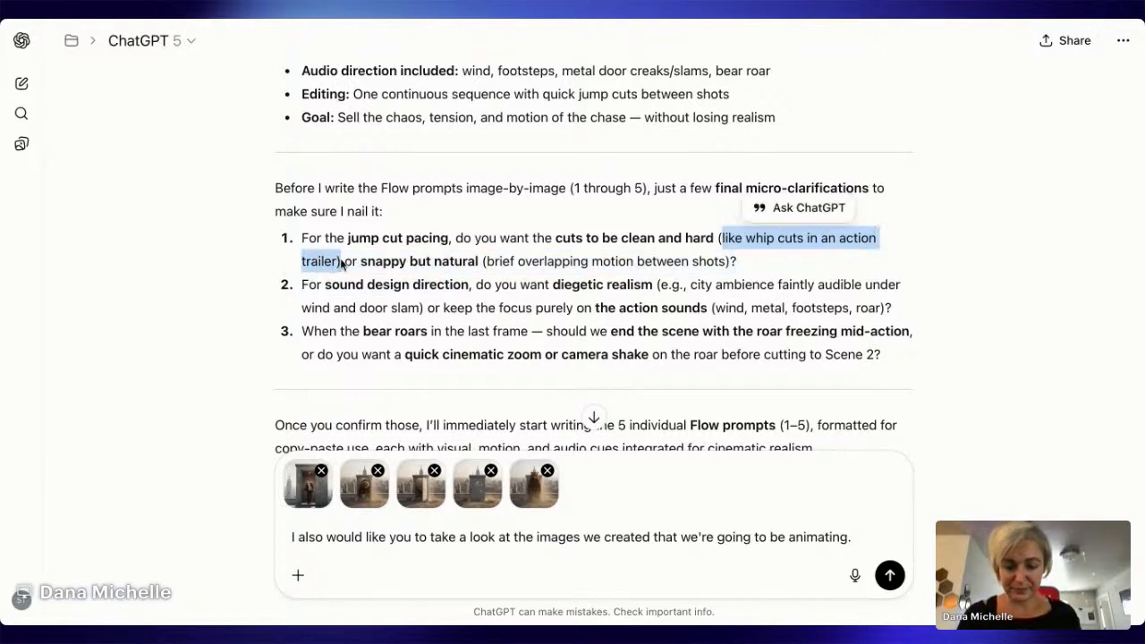
left_click(793, 571)
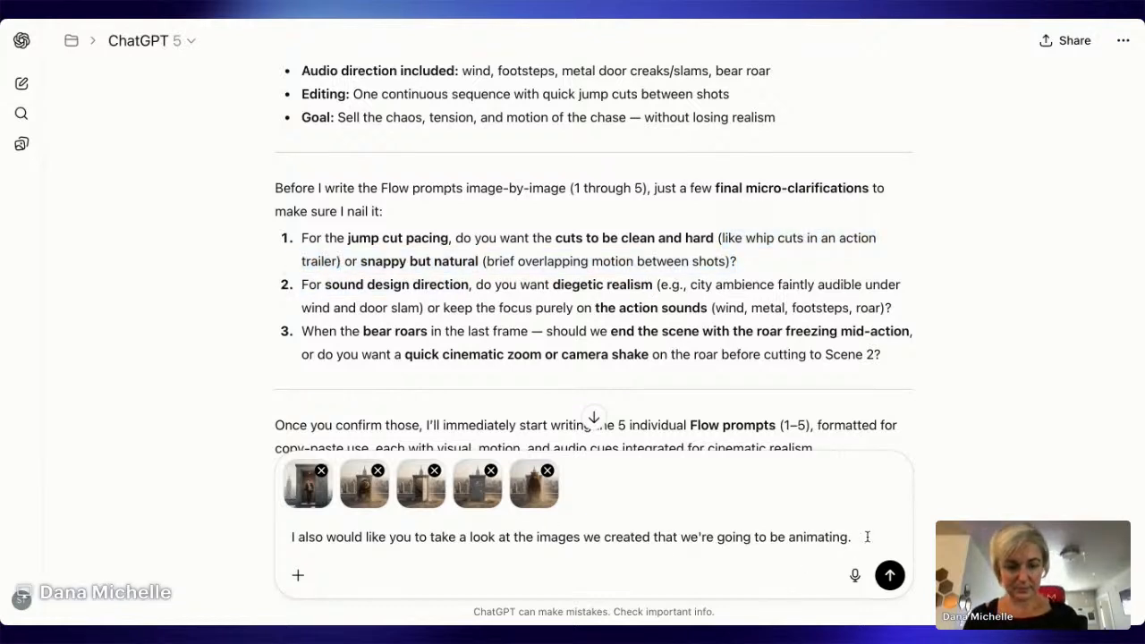
key("shift+Return")
type("1.")
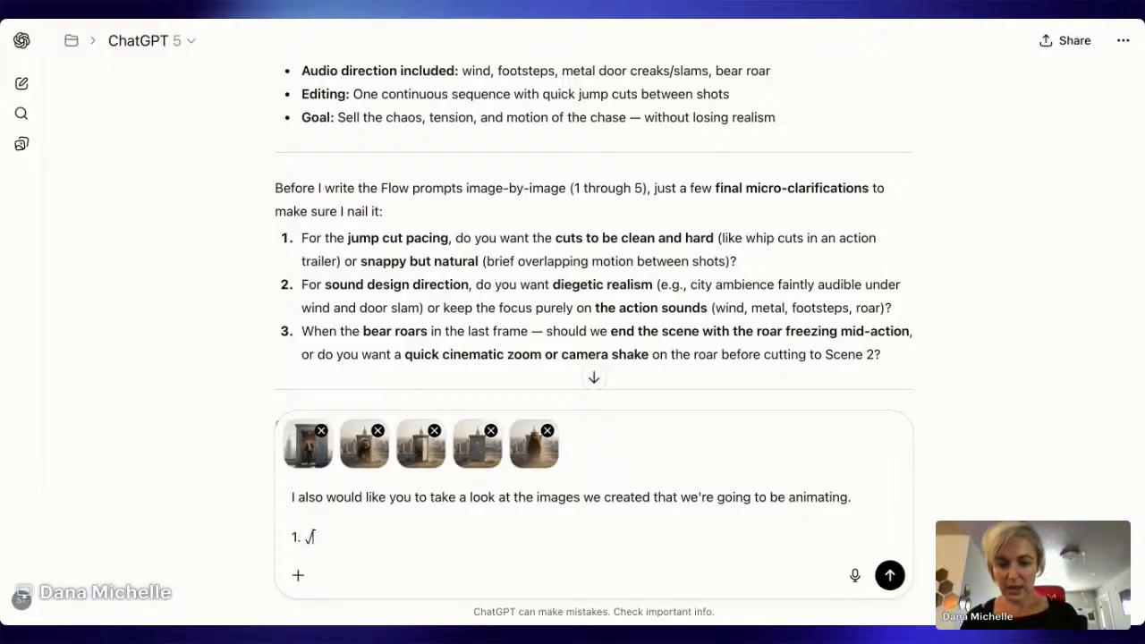
type("like whip cuts in an action trailer)")
key("shift+Return")
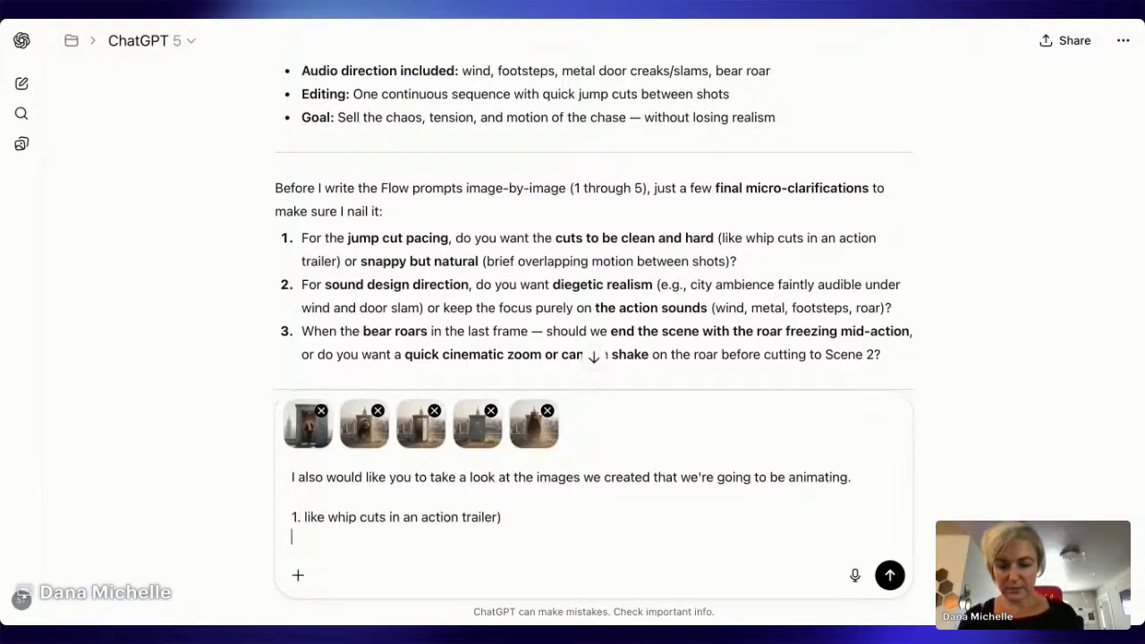
type("2.")
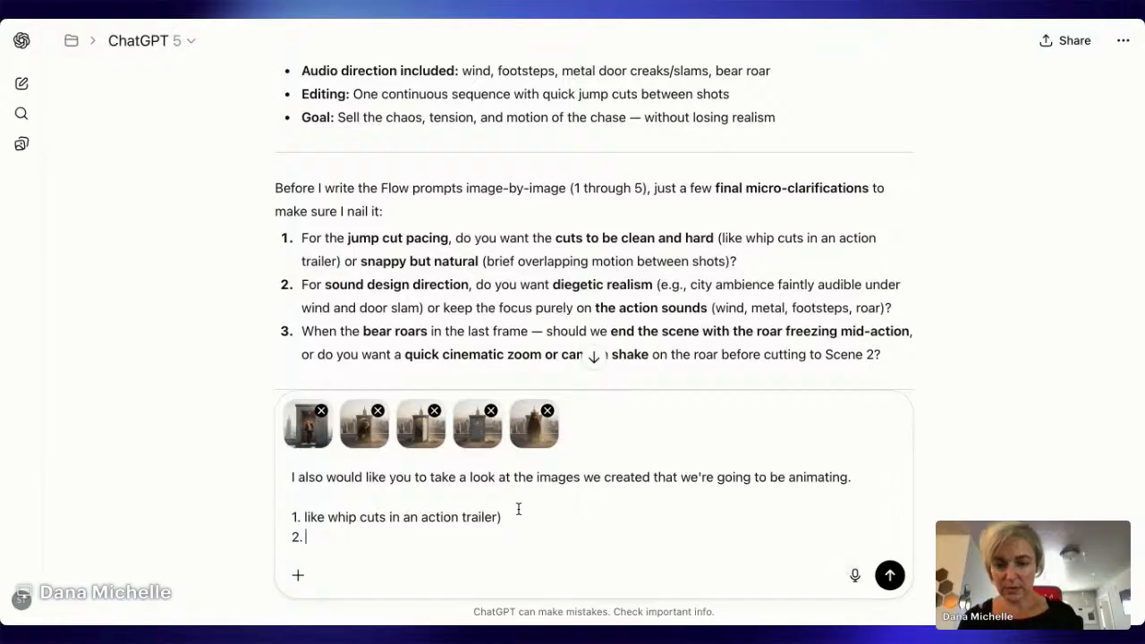
Step: Trim item 1 to "whip cuts in an action trailer" by removing the word "like" and the closing parenthesis
double_click(315, 516)
key("BackSpace")
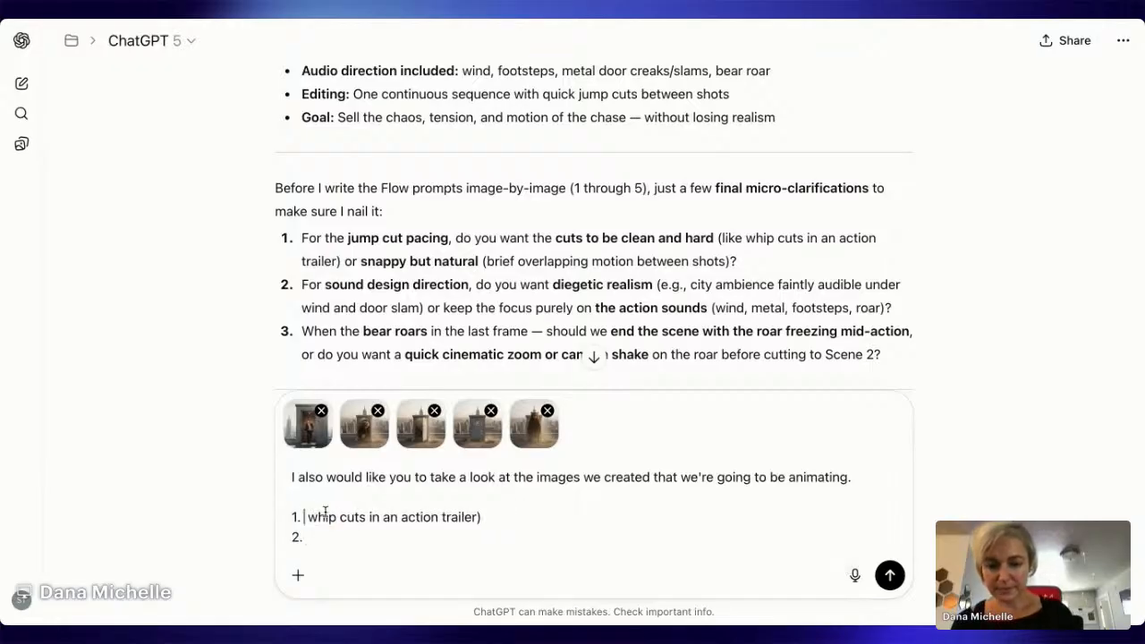
left_click(487, 516)
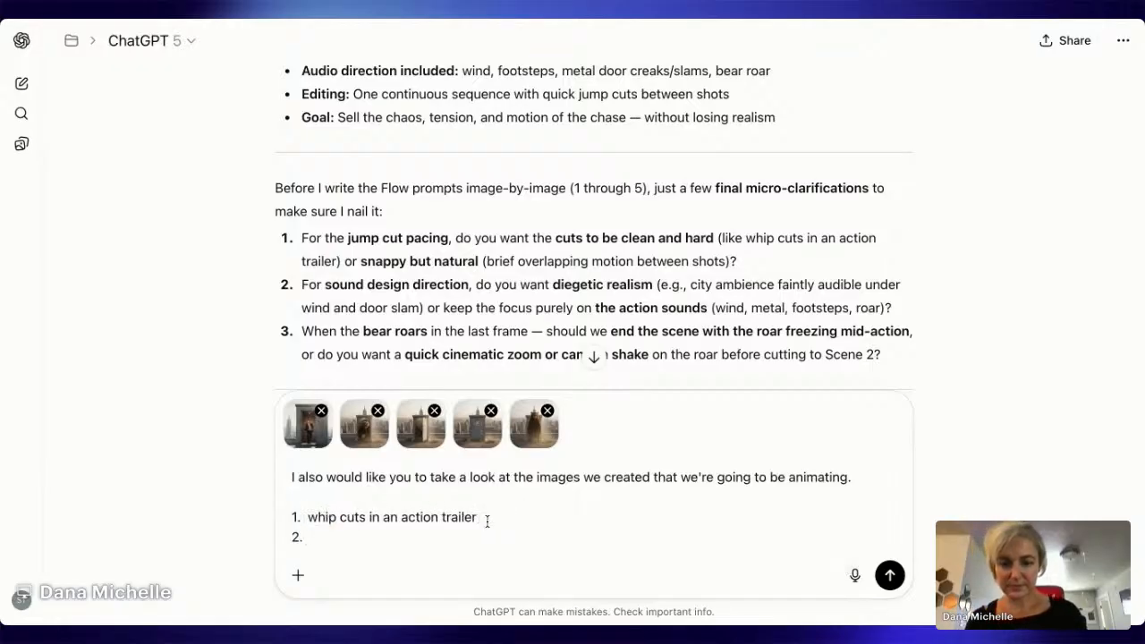
Step: Fill in item 2 of the message with "the action sounds" copied from the sound design question
key("Down")
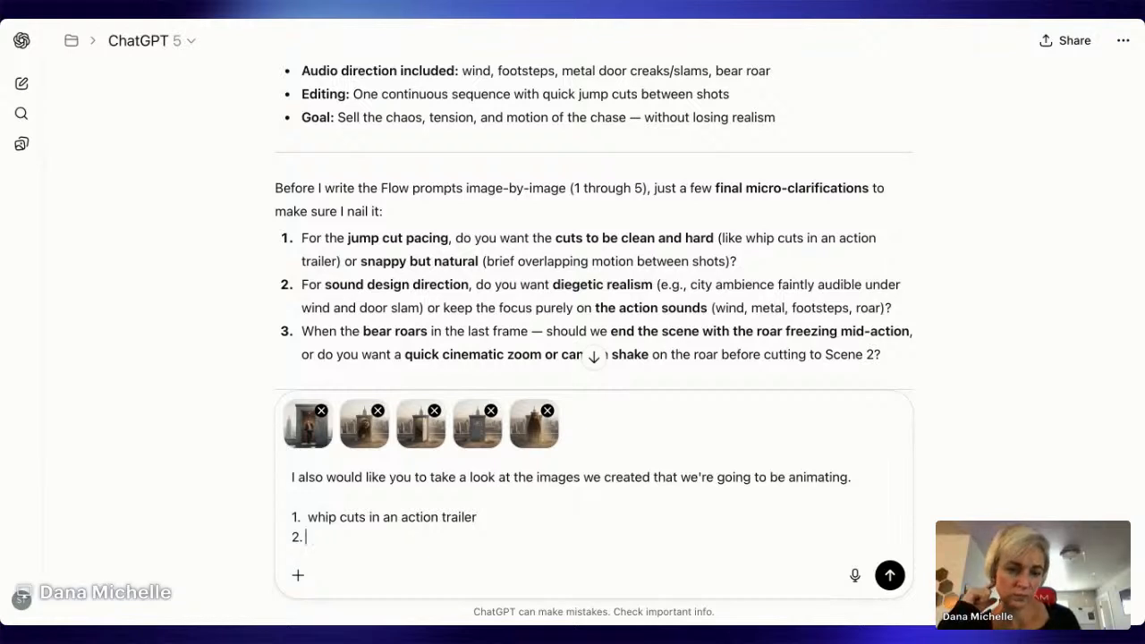
left_click_drag(595, 307, 707, 308)
key("ctrl+c")
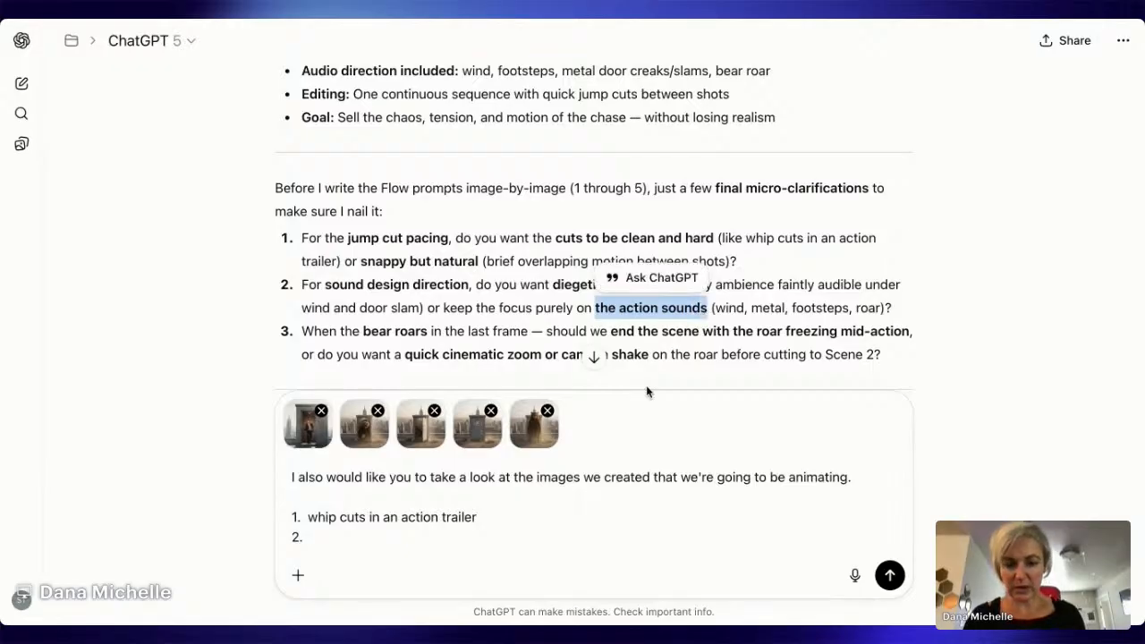
left_click(394, 542)
key("ctrl+v")
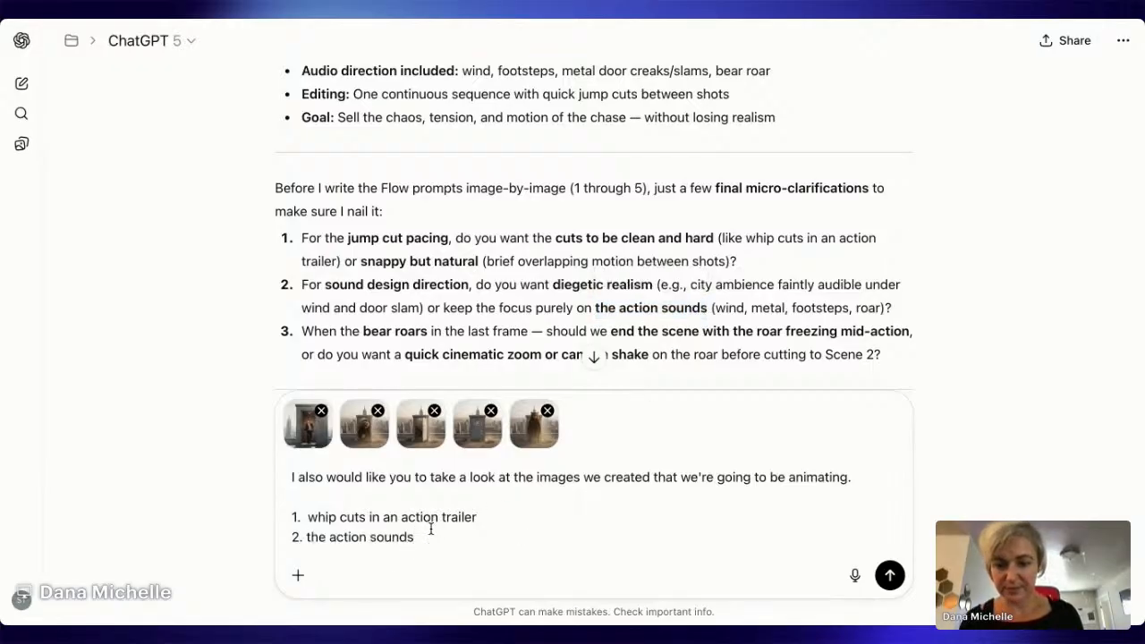
Step: Extend item 2 of the message to read "the action sounds - the action sounds"
left_click_drag(324, 284, 469, 286)
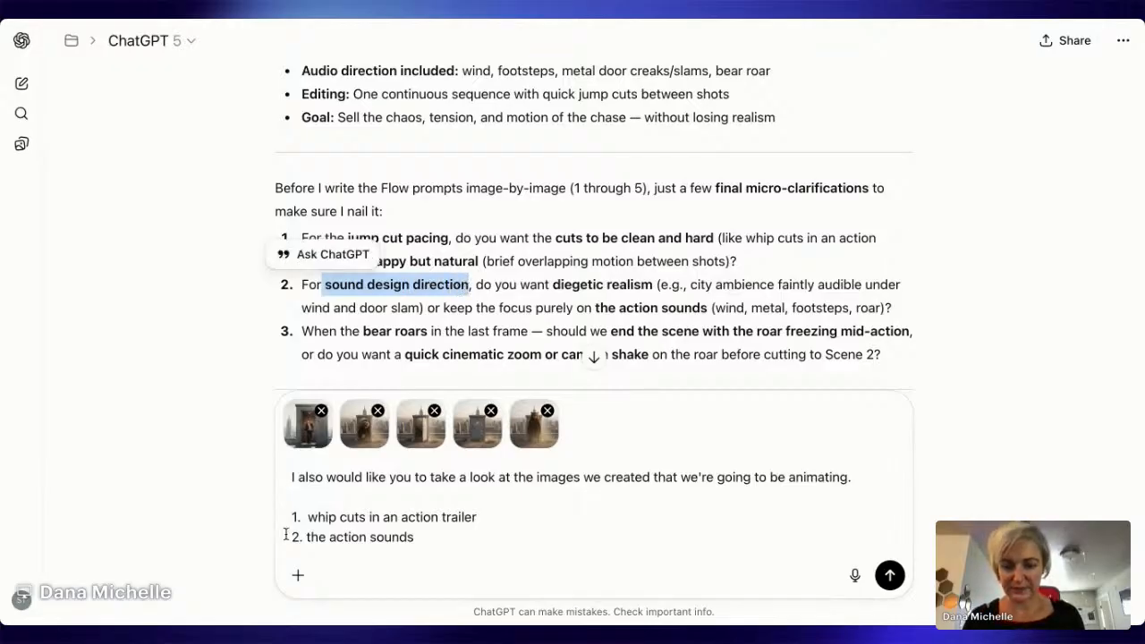
left_click(307, 555)
key("ctrl+v")
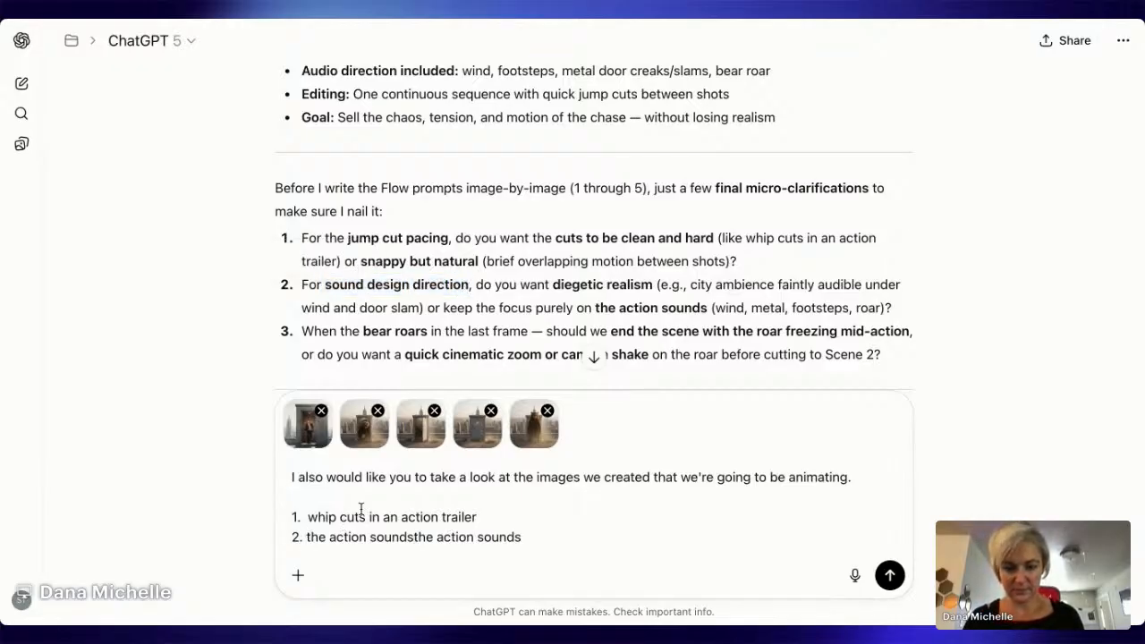
type("-")
left_click(659, 541)
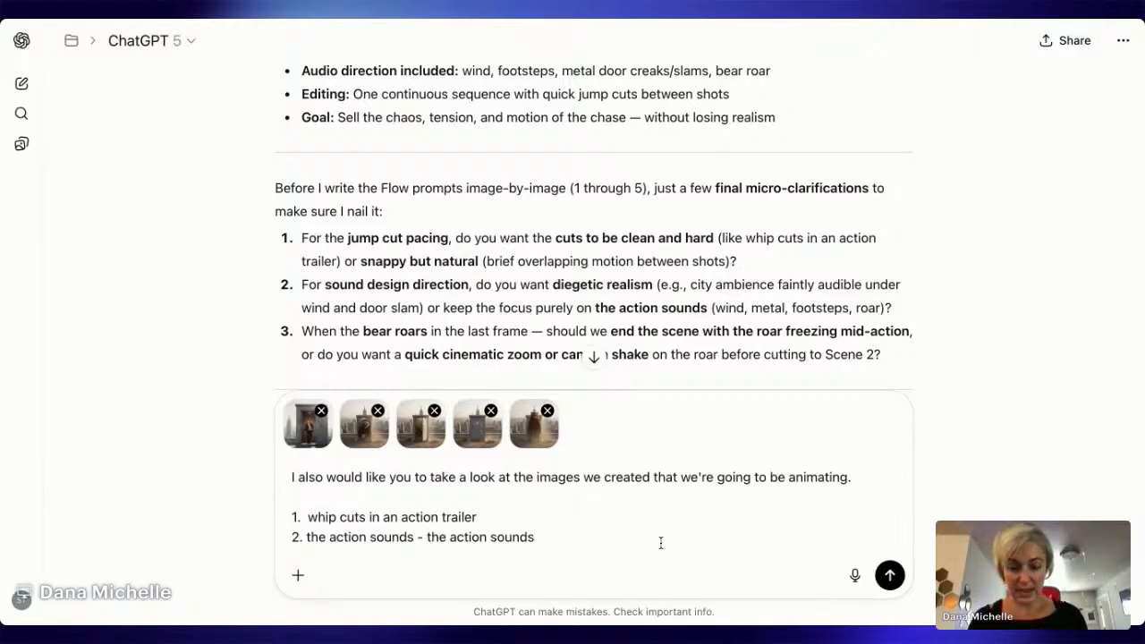
Step: Send the message with the five attached images and stop ChatGPT's response while it is generating
key("Return")
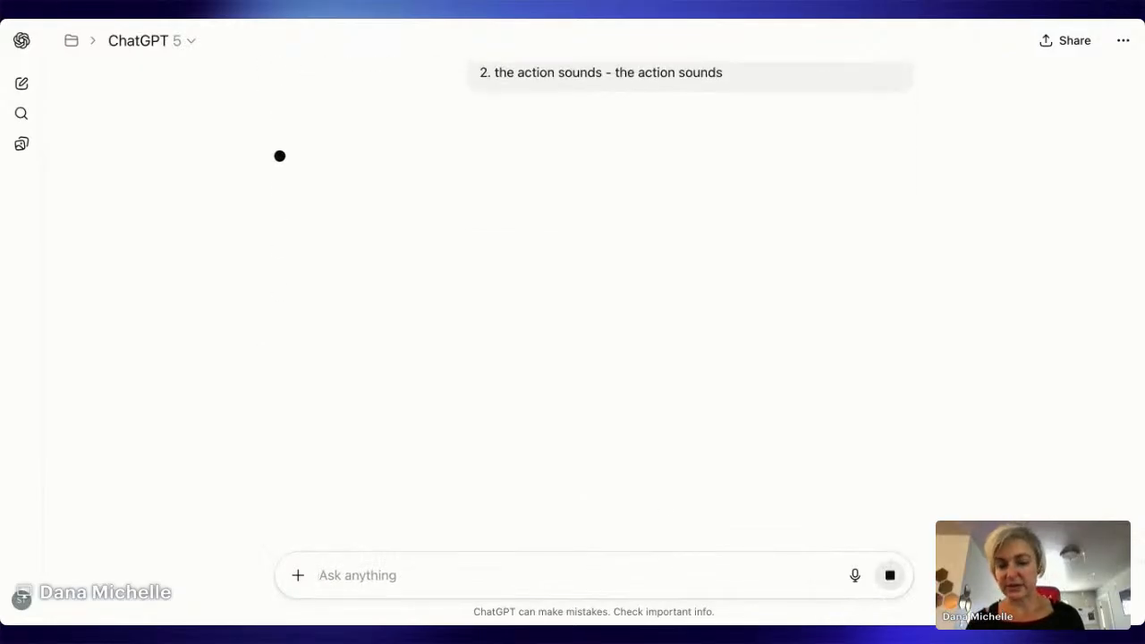
scroll(631, 409, "up", 5)
scroll(631, 410, "up", 1)
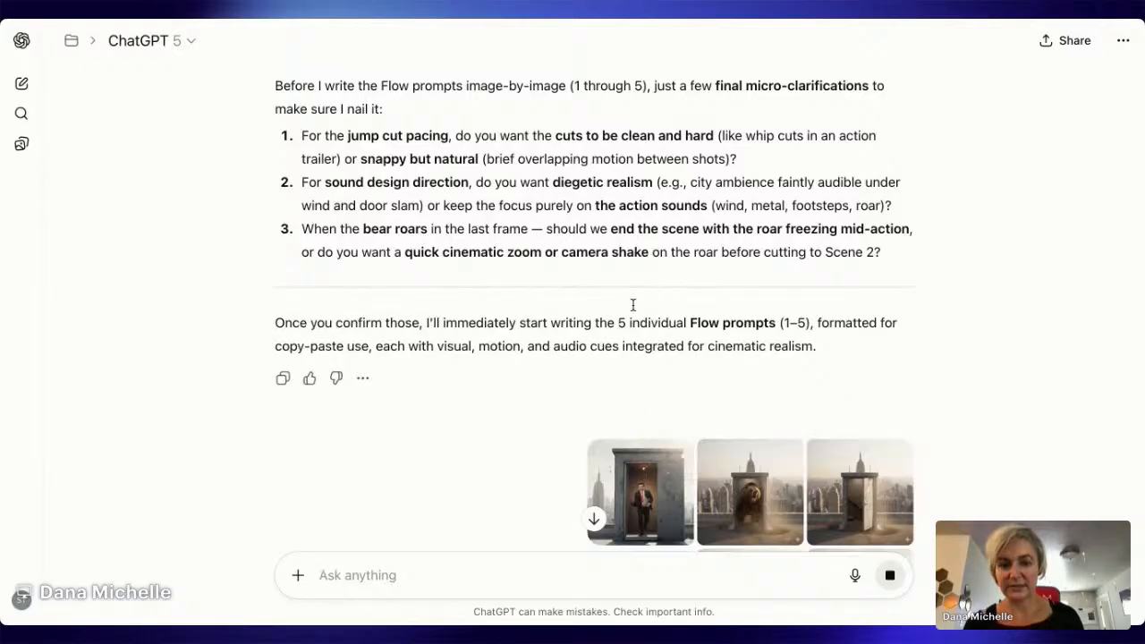
left_click(889, 579)
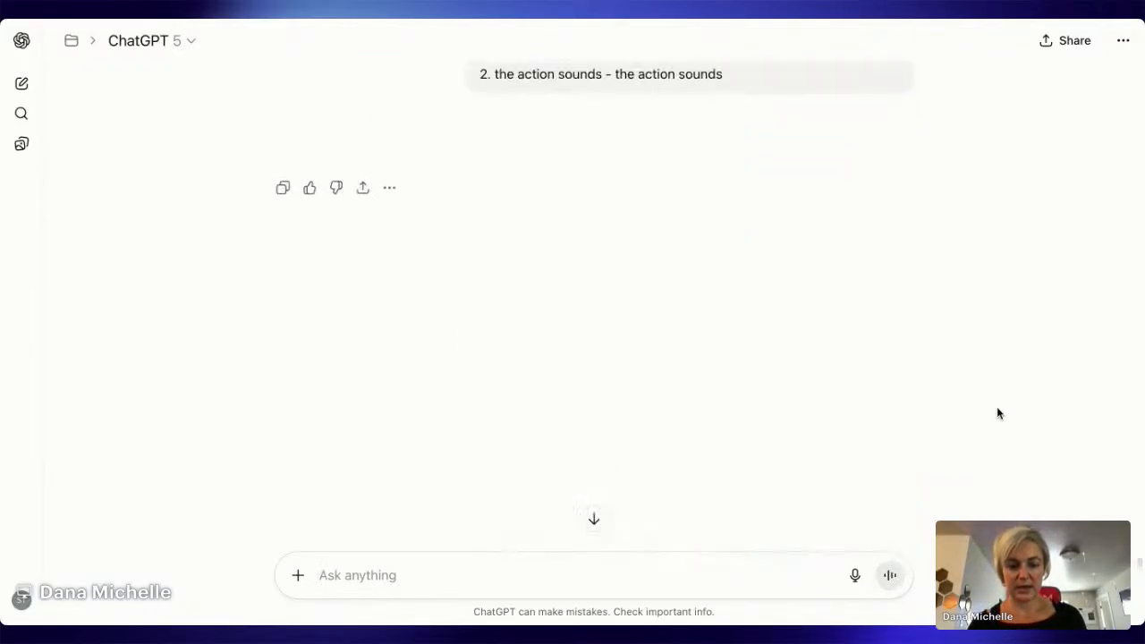
Step: Copy the full text of the sent message into a new message
scroll(667, 442, "up", 4)
scroll(644, 414, "down", 3)
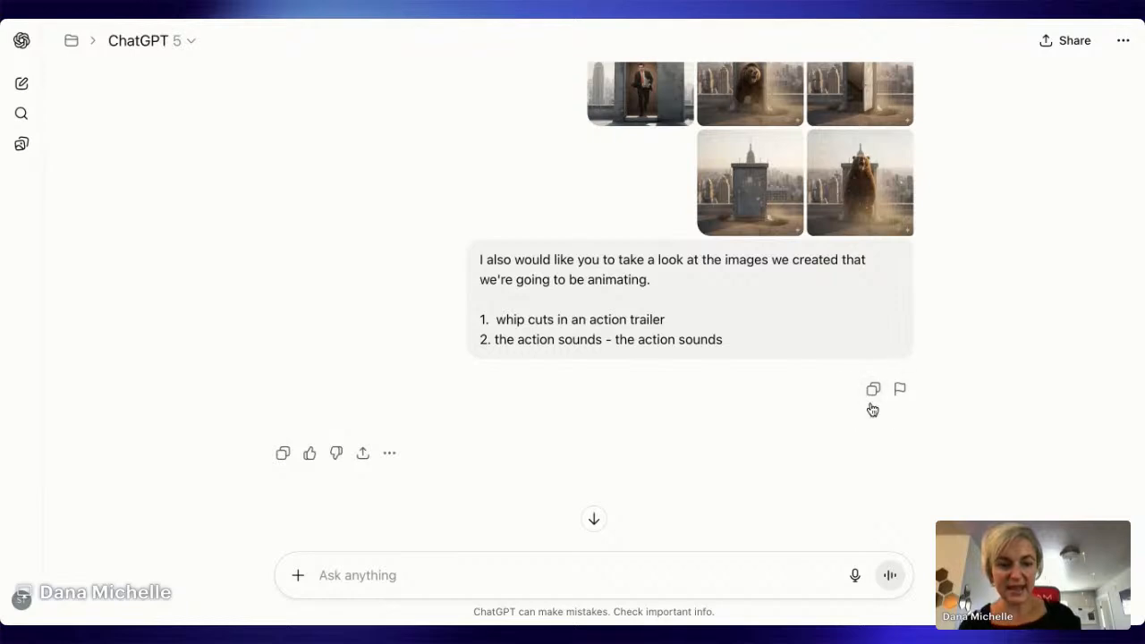
left_click_drag(729, 340, 474, 262)
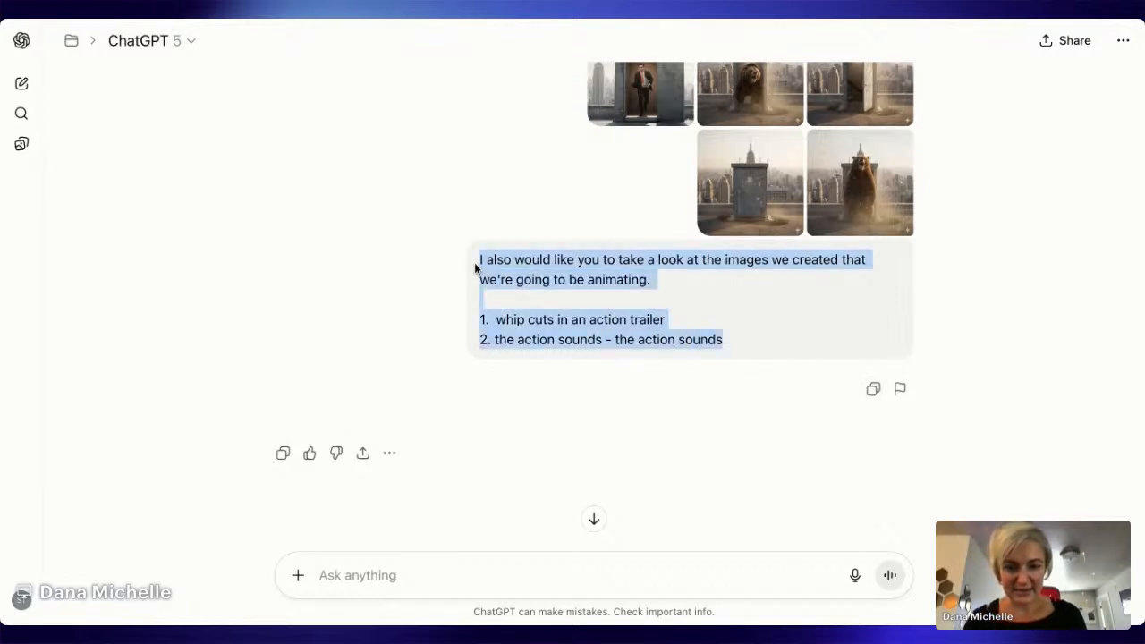
left_click(383, 577)
key("super+v")
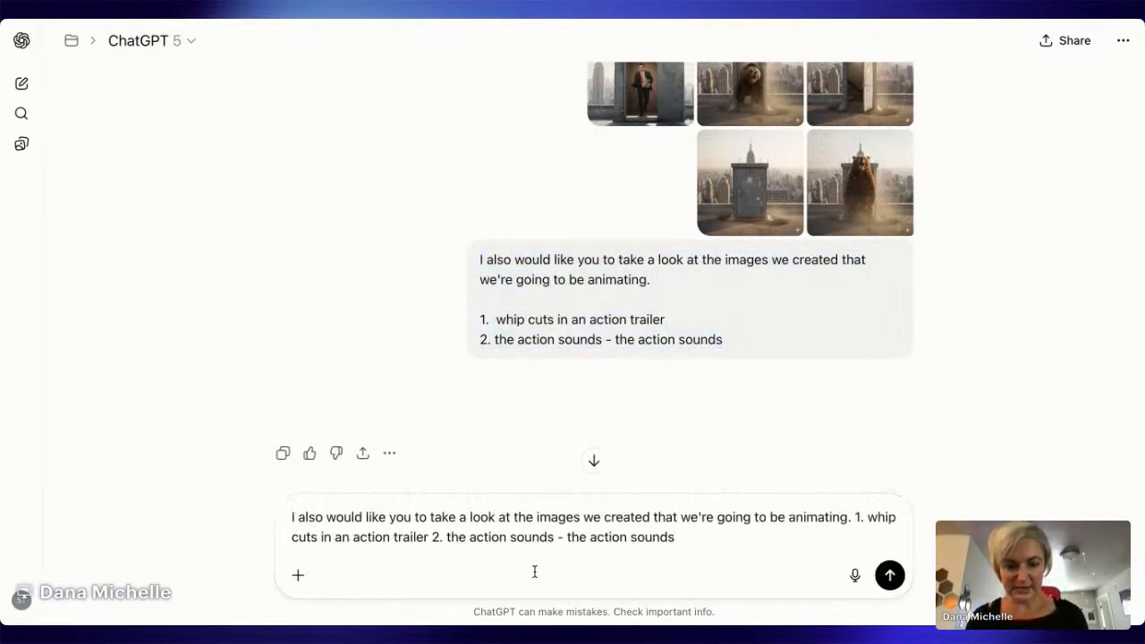
Step: Start item 3 in the new message and put items 1 and 2 on their own lines
type("3.")
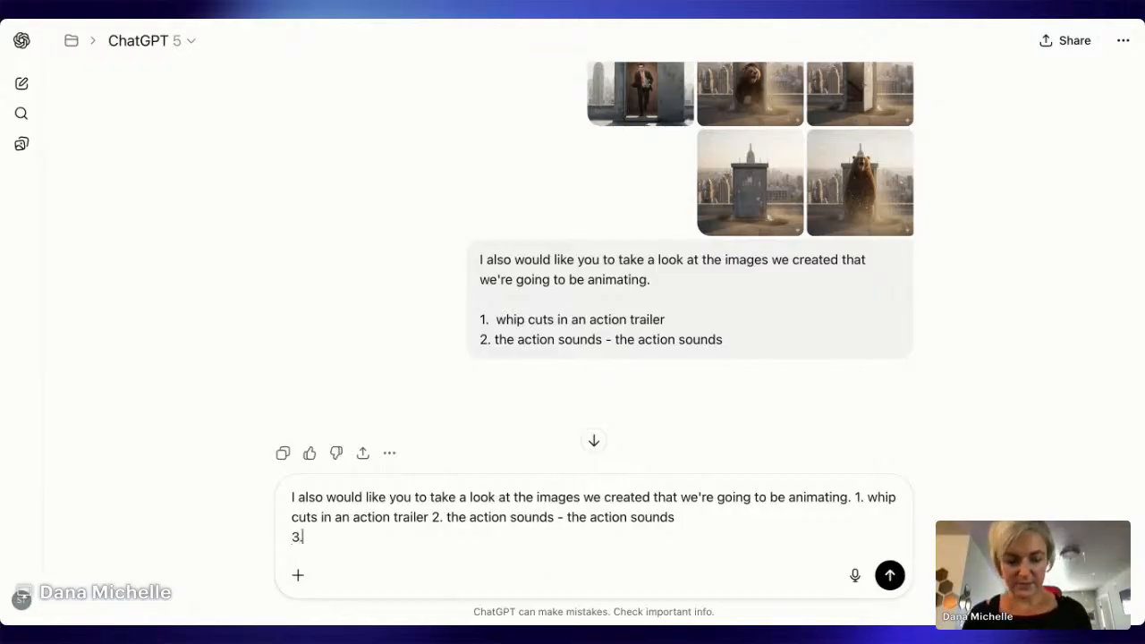
key("Return")
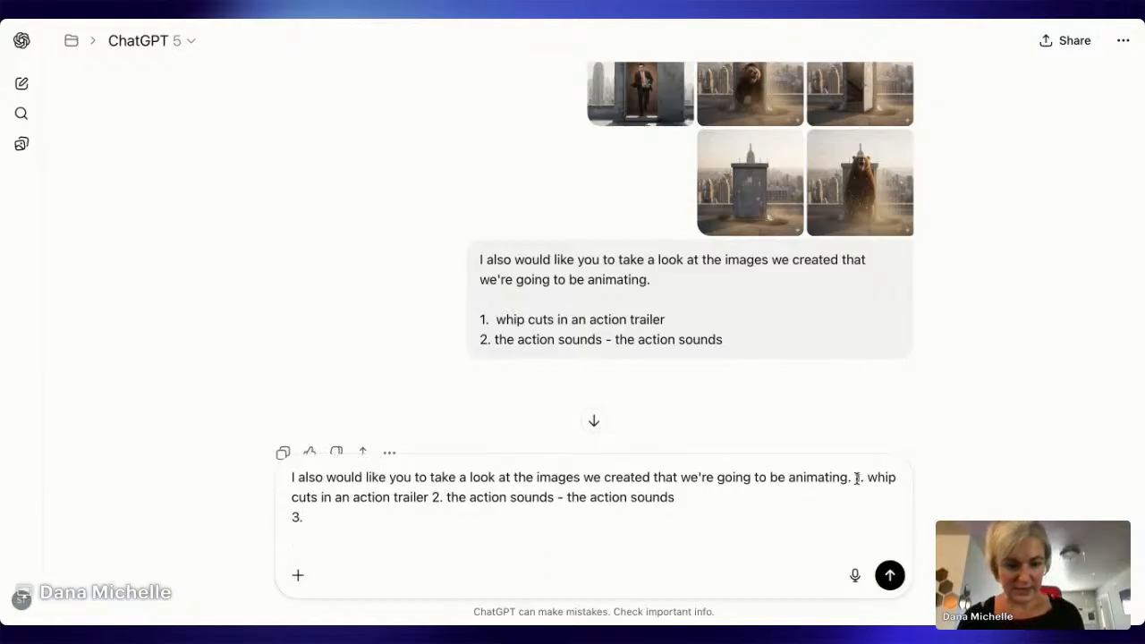
key("shift+Return")
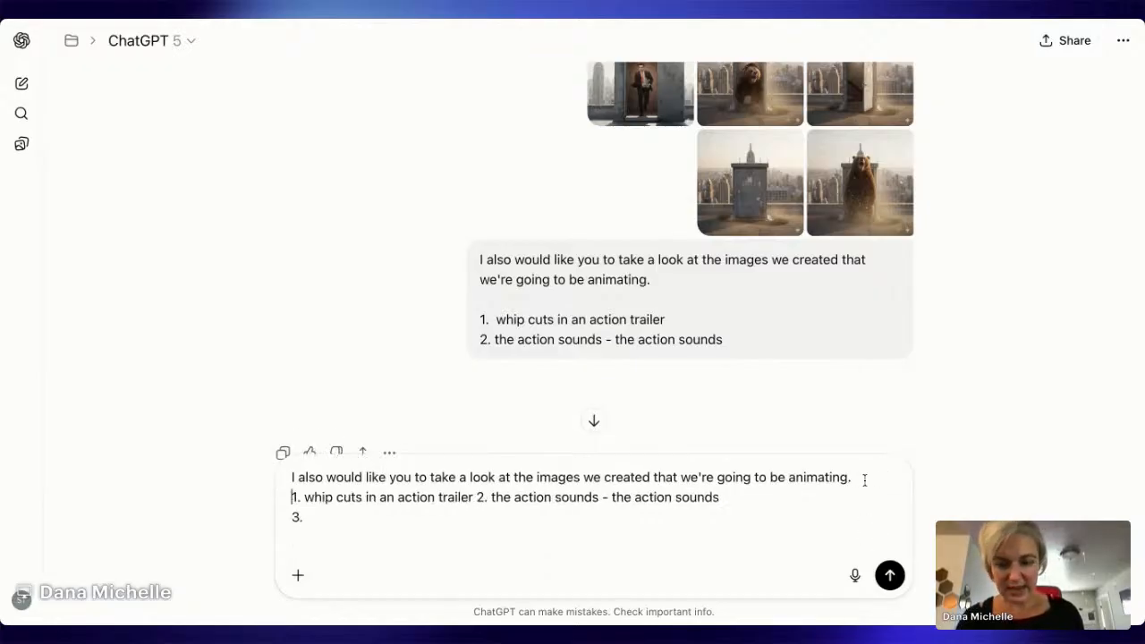
left_click(478, 496)
key("shift+Return")
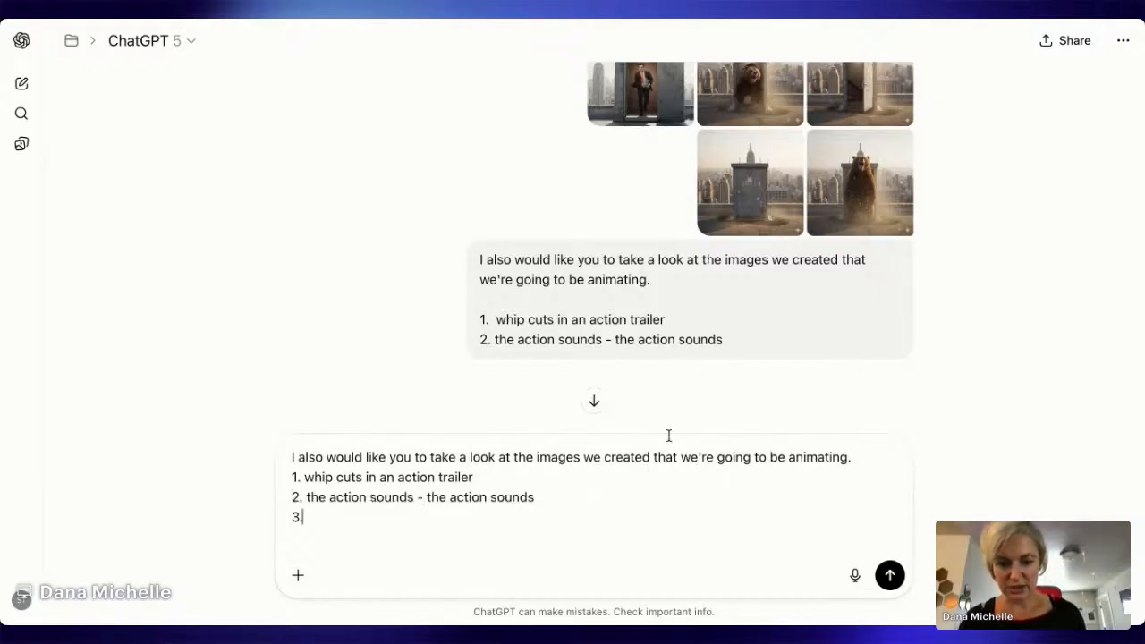
Step: Begin item 3 with "When the bear roars in the last frame" copied from ChatGPT's third micro-clarification question
scroll(935, 408, "up", 8)
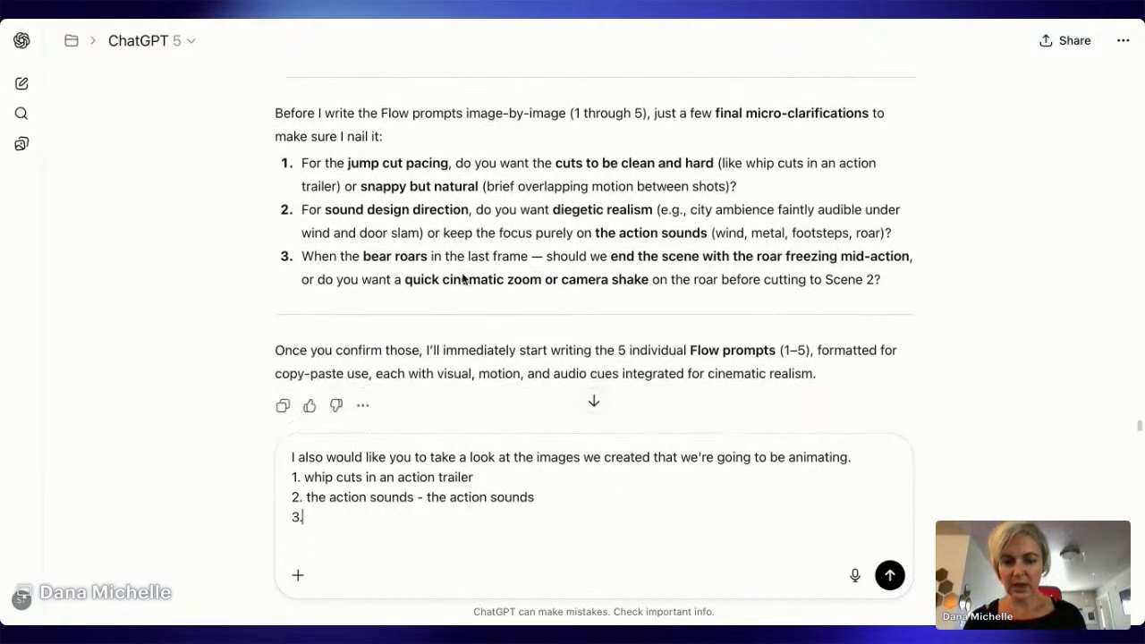
scroll(462, 279, "down", 2)
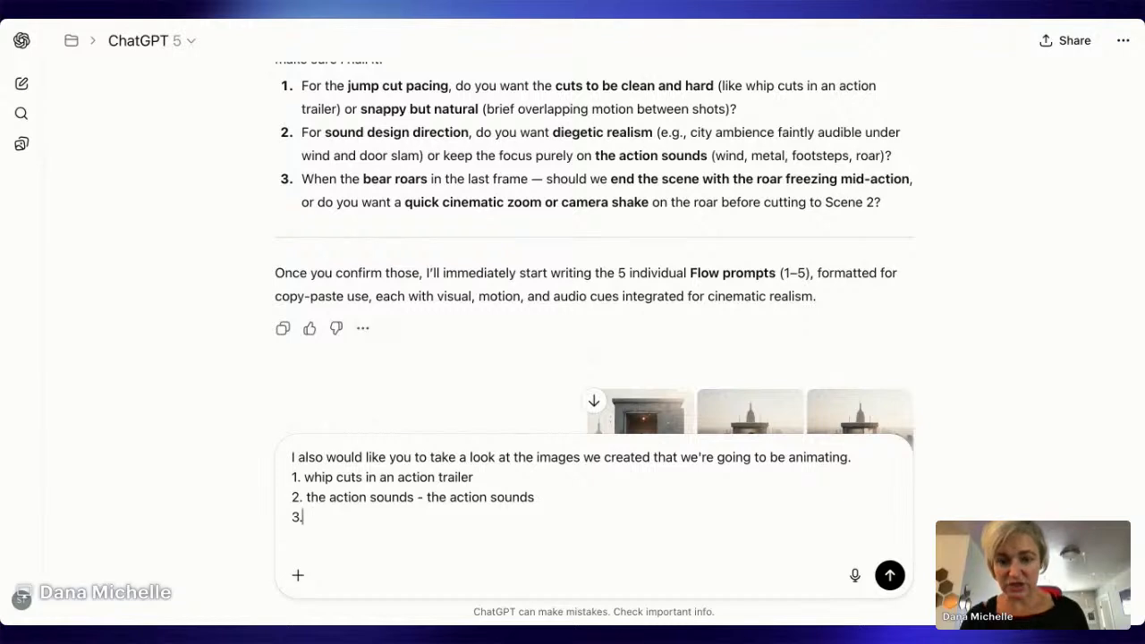
left_click_drag(363, 178, 534, 179)
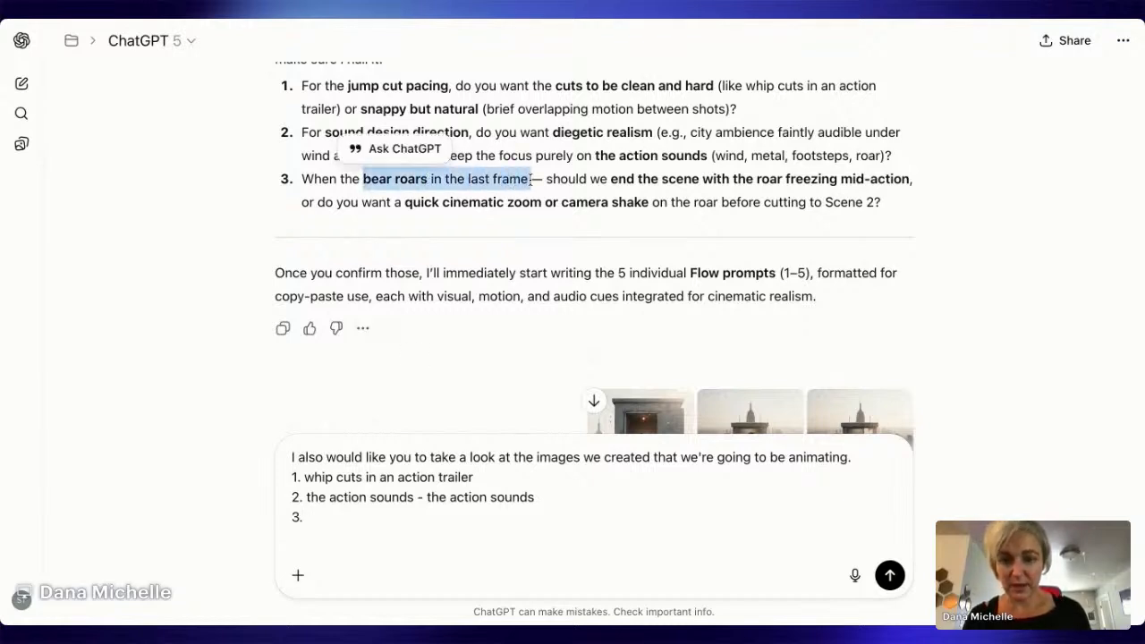
left_click_drag(301, 179, 529, 188)
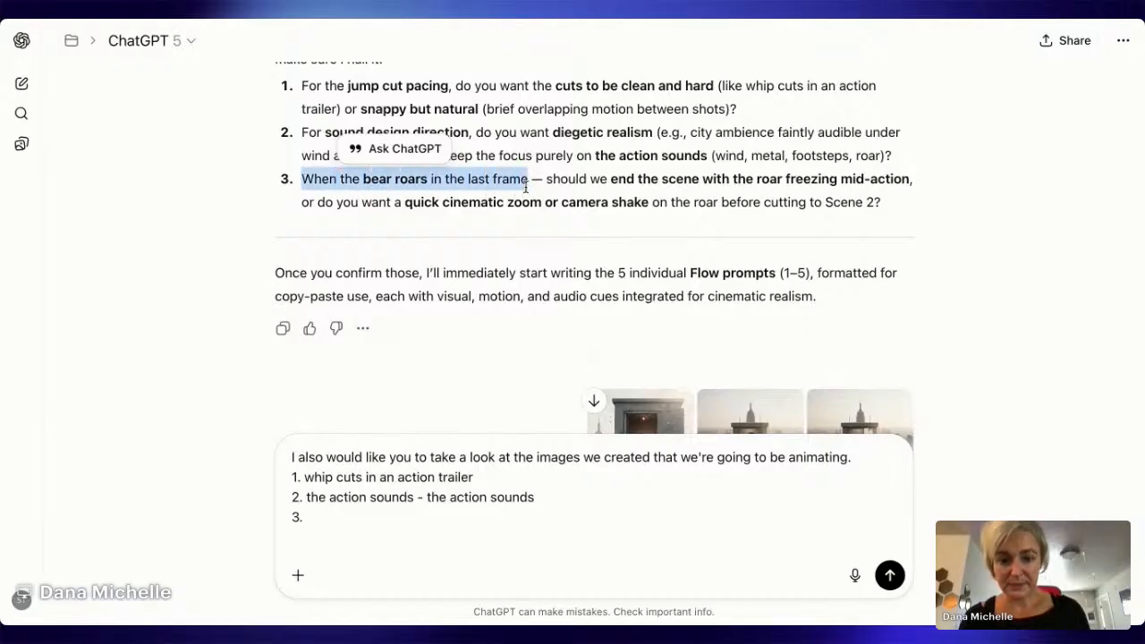
left_click(371, 516)
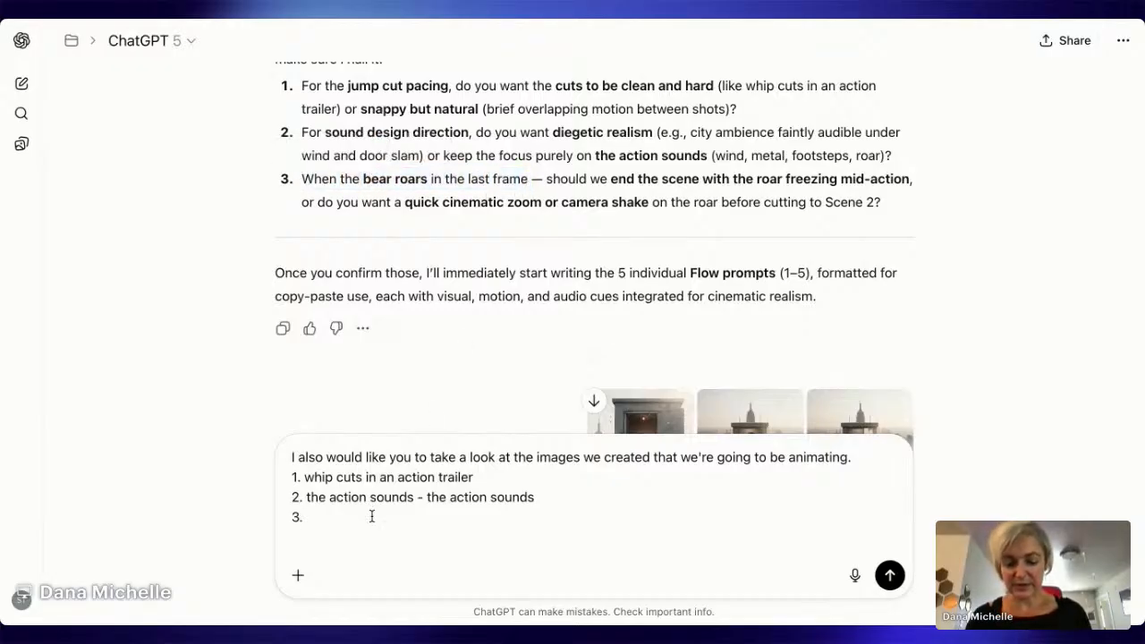
key("ctrl+v")
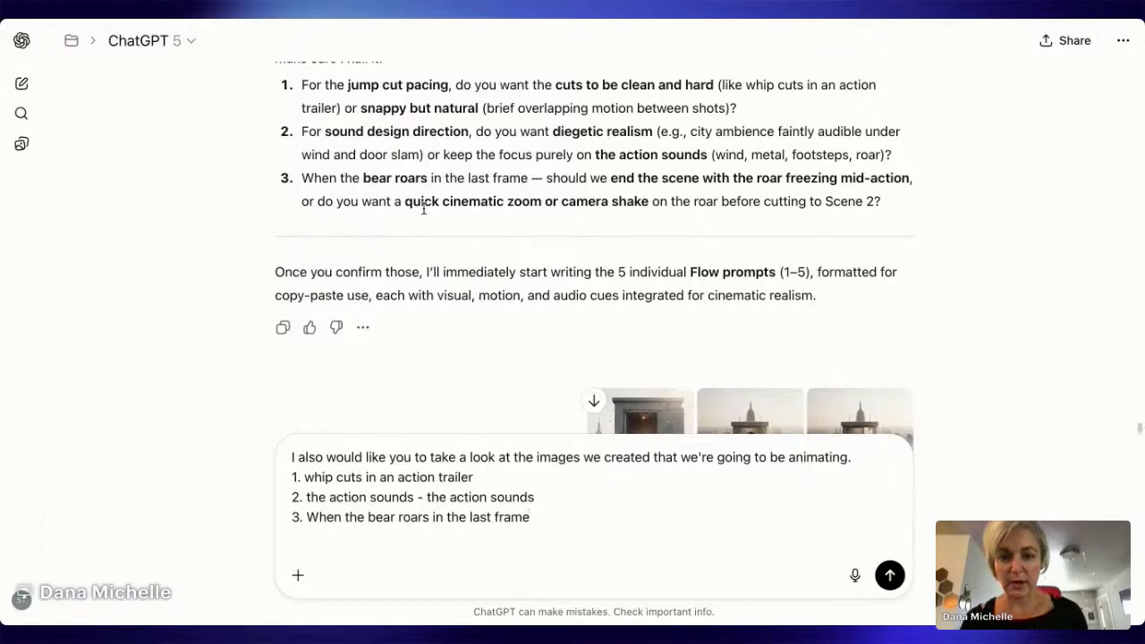
Step: Continue item 3 with "we want a quick cinematic zoom", copying the zoom wording from the question and removing the stray "t"
left_click_drag(388, 199, 542, 200)
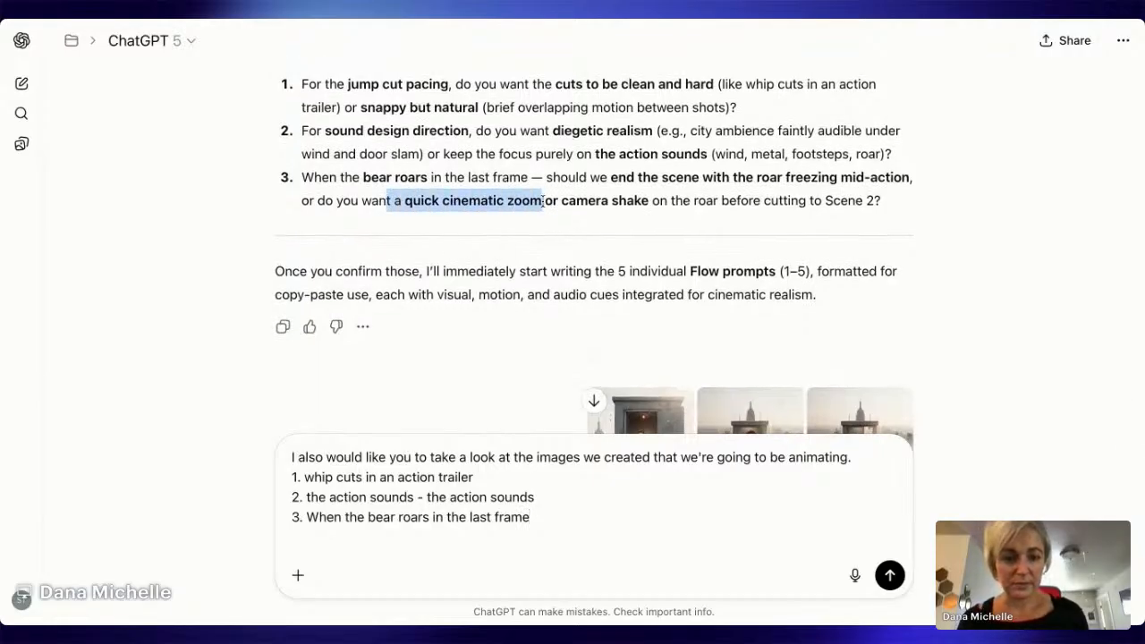
left_click(553, 525)
key("BackSpace")
key("ctrl+v")
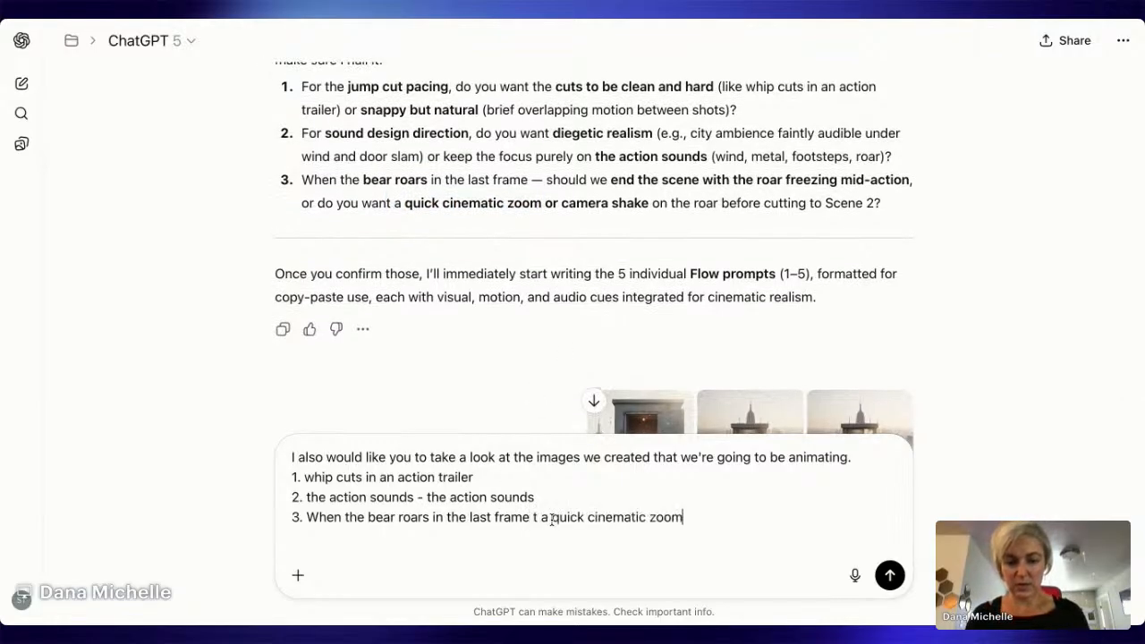
left_click(533, 519)
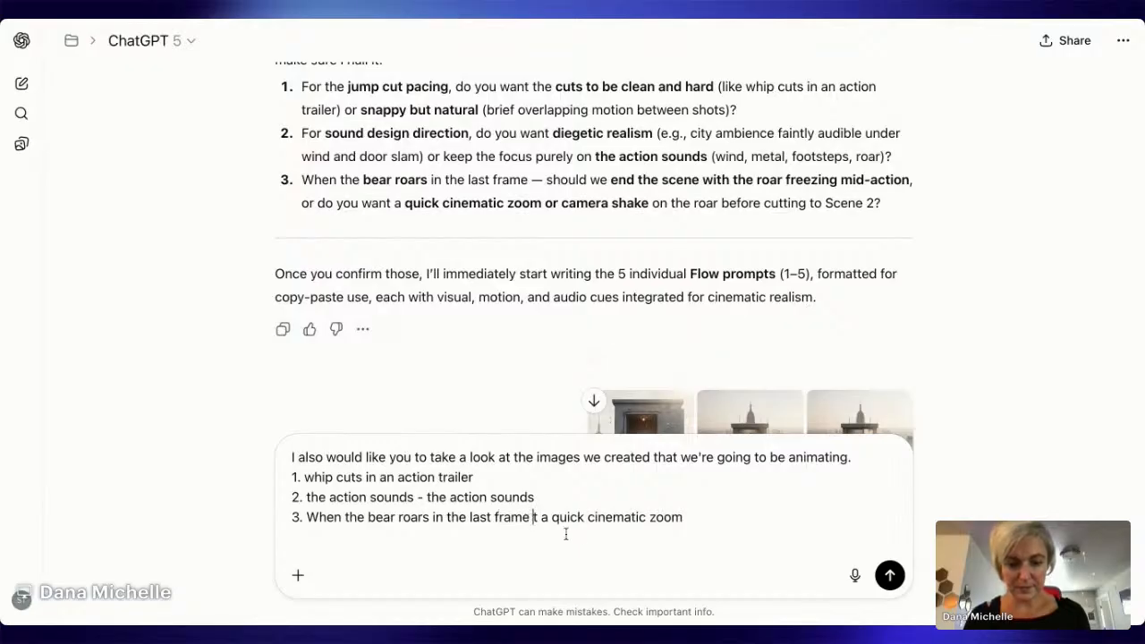
type("we want")
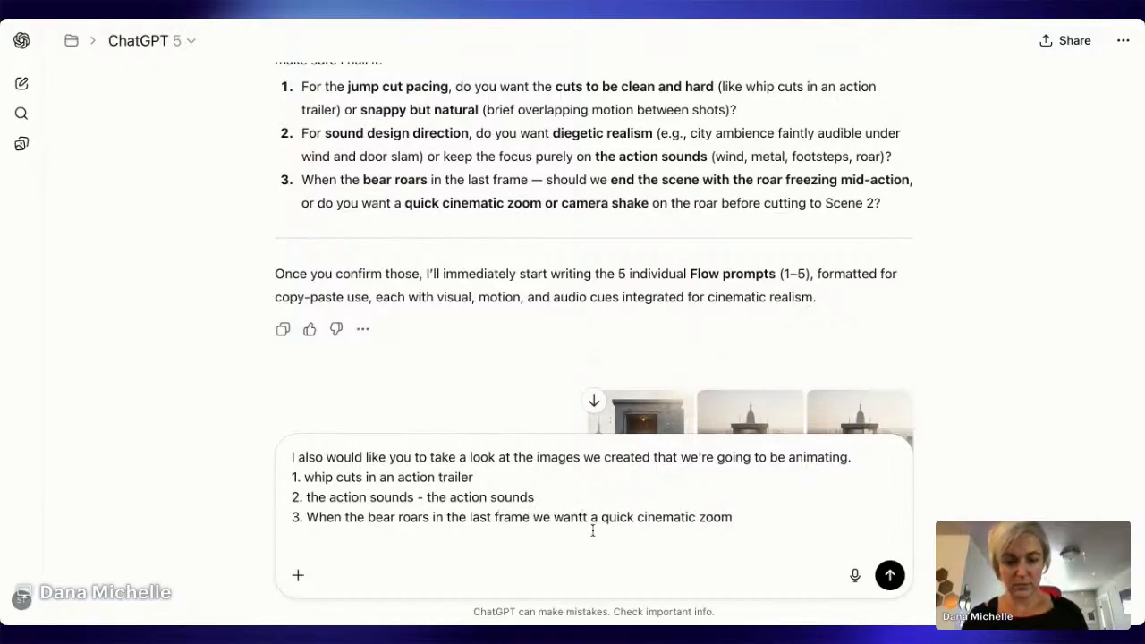
key("Delete")
left_click(756, 517)
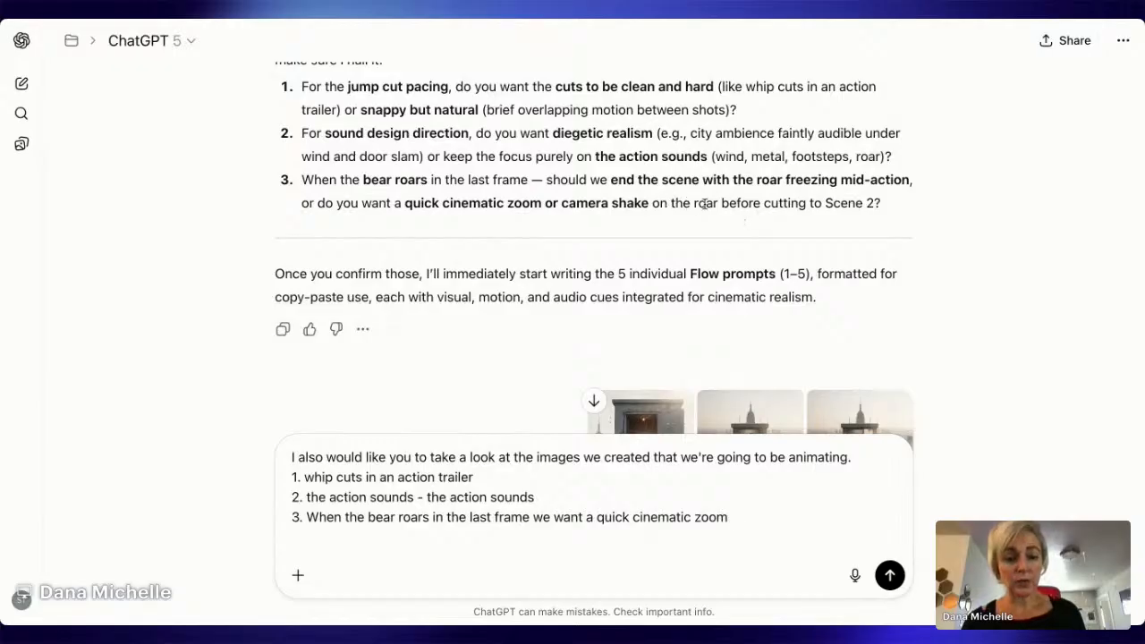
Step: Finish item 3 with "roar before cutting to Scene 2" copied from the question and send the message
left_click_drag(694, 204, 868, 208)
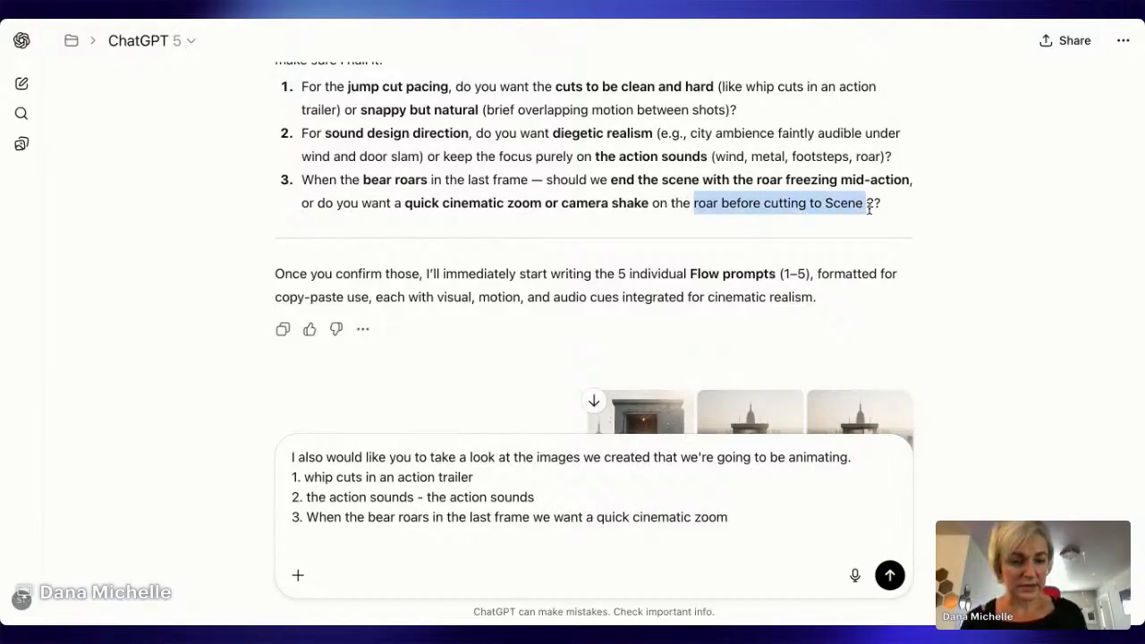
left_click(716, 571)
type("roar before cutting to Scene 2")
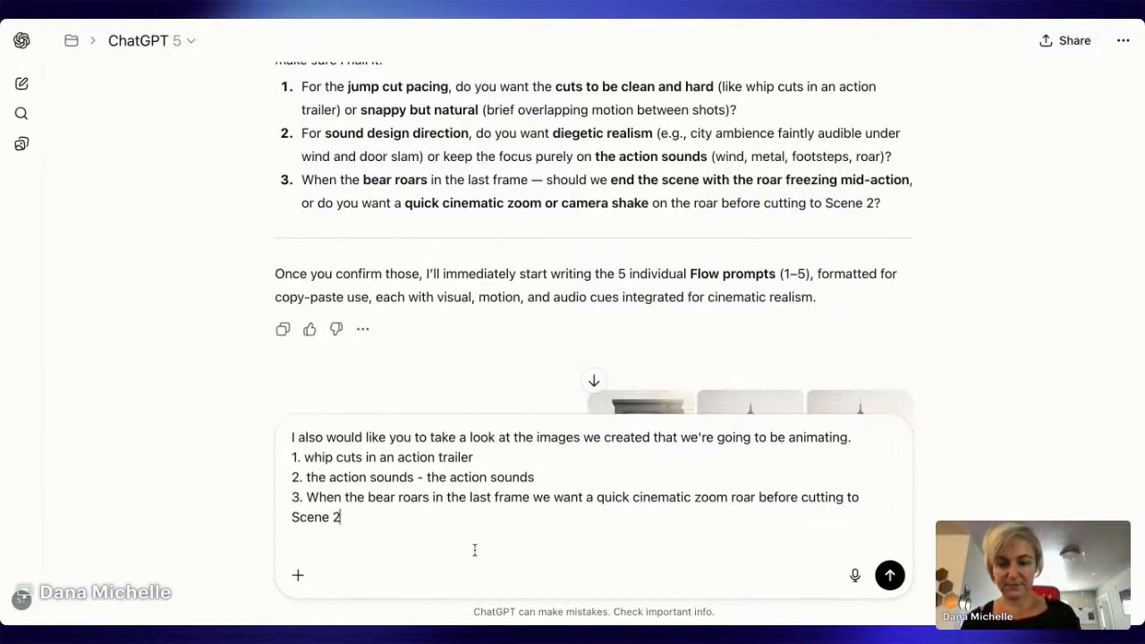
key("shift+Return")
key("shift+Return")
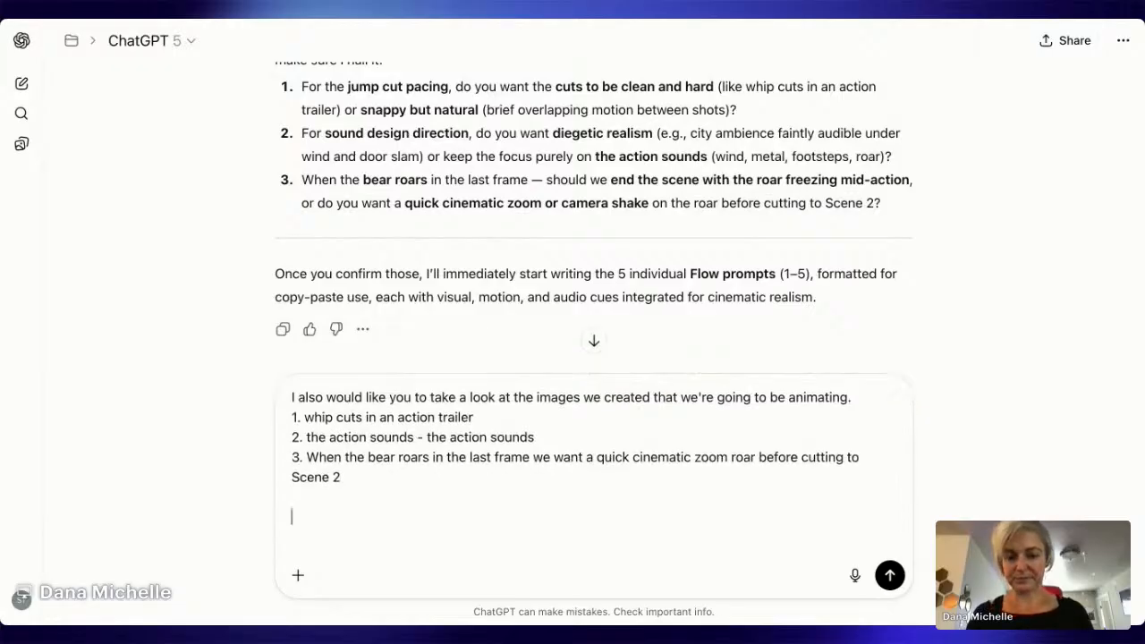
key("Return")
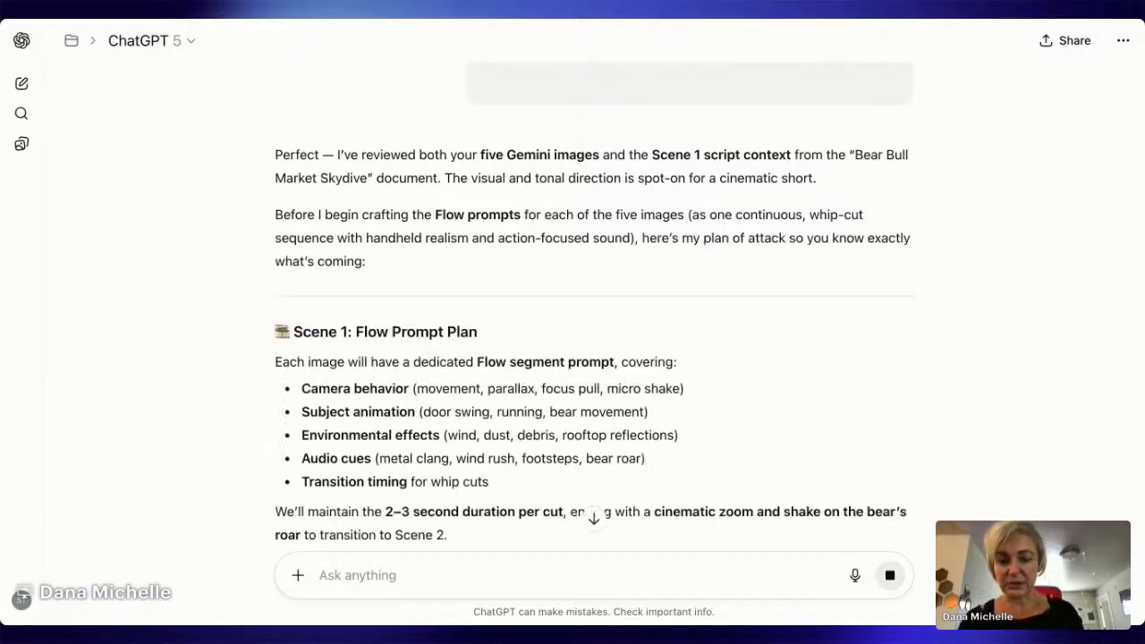
Step: Read through ChatGPT's Scene 1 Flow Prompt Plan and its quick confirmation questions on prompt format, timing and sound directions
scroll(517, 397, "down", 3)
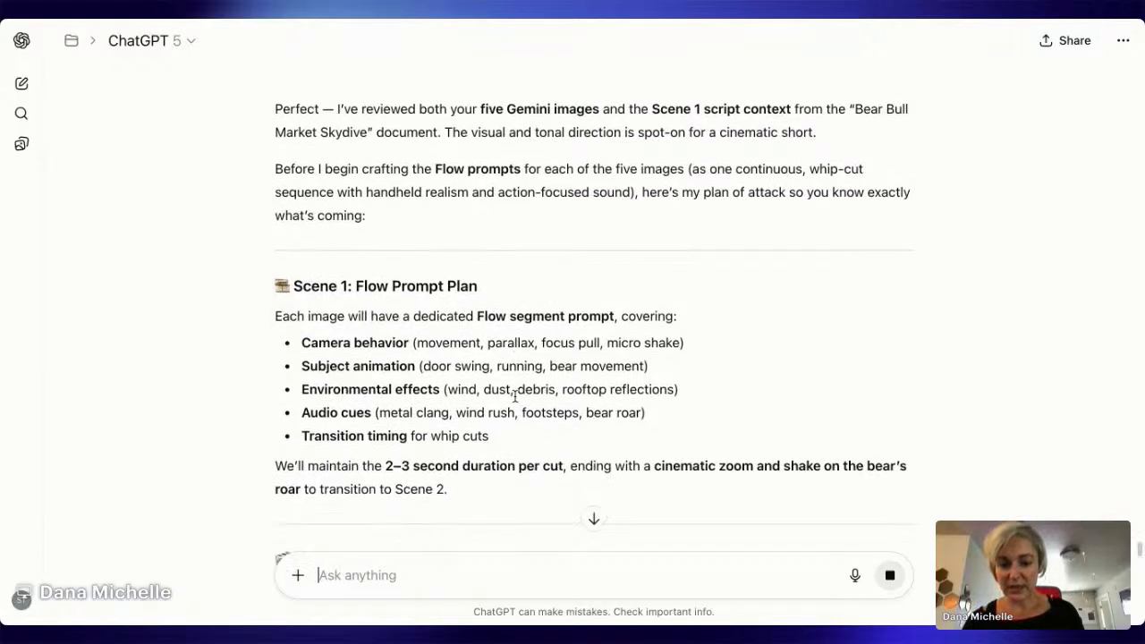
scroll(514, 393, "down", 3)
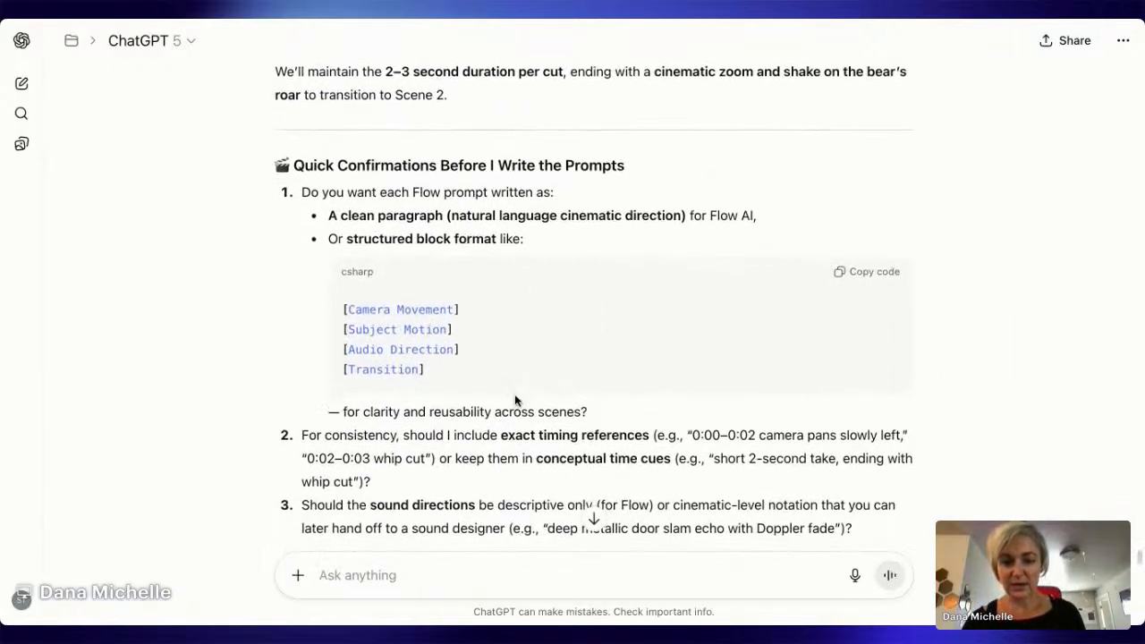
scroll(439, 179, "down", 2)
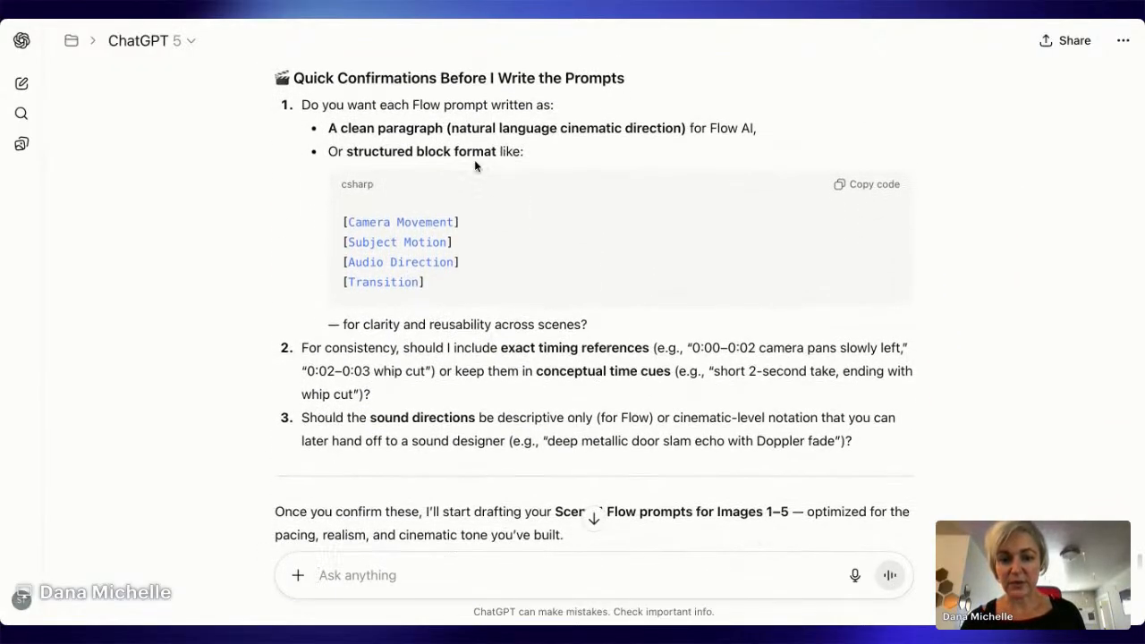
scroll(386, 136, "down", 2)
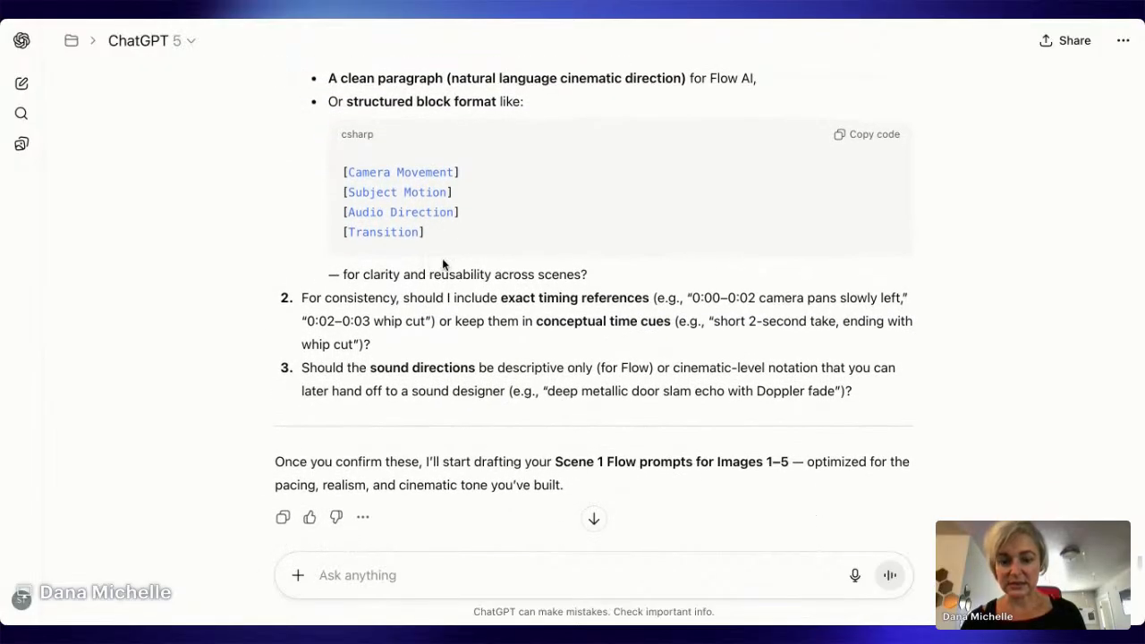
Step: Answer the first confirmation question, on the prompt format, with "1. Which would perform better?" after rereading the plan and its questions
scroll(510, 296, "down", 1)
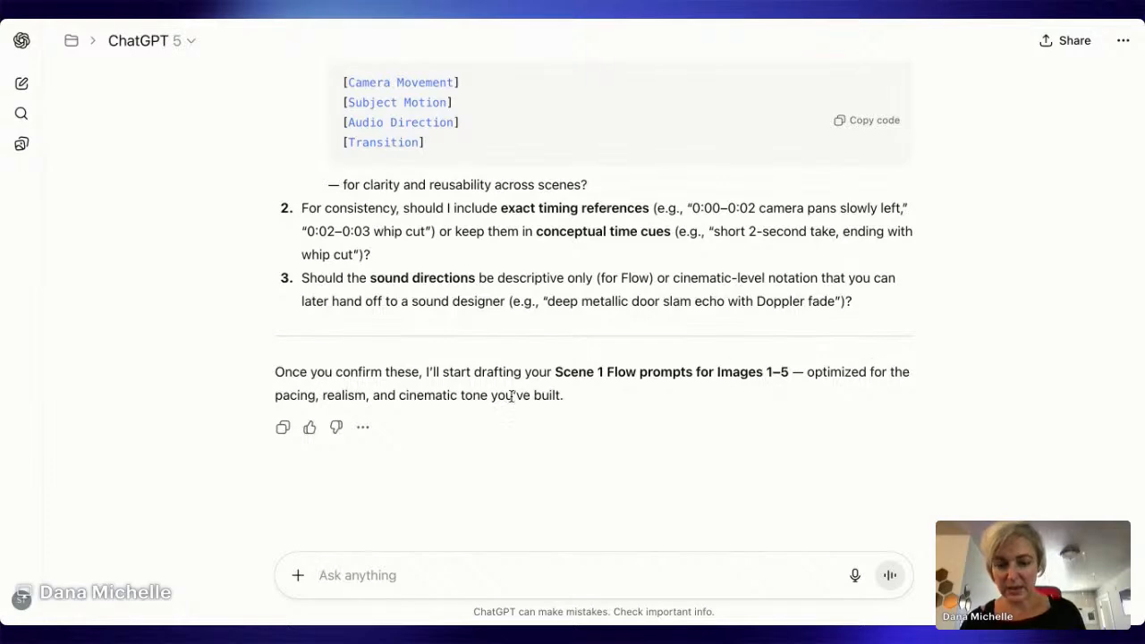
scroll(506, 393, "up", 5)
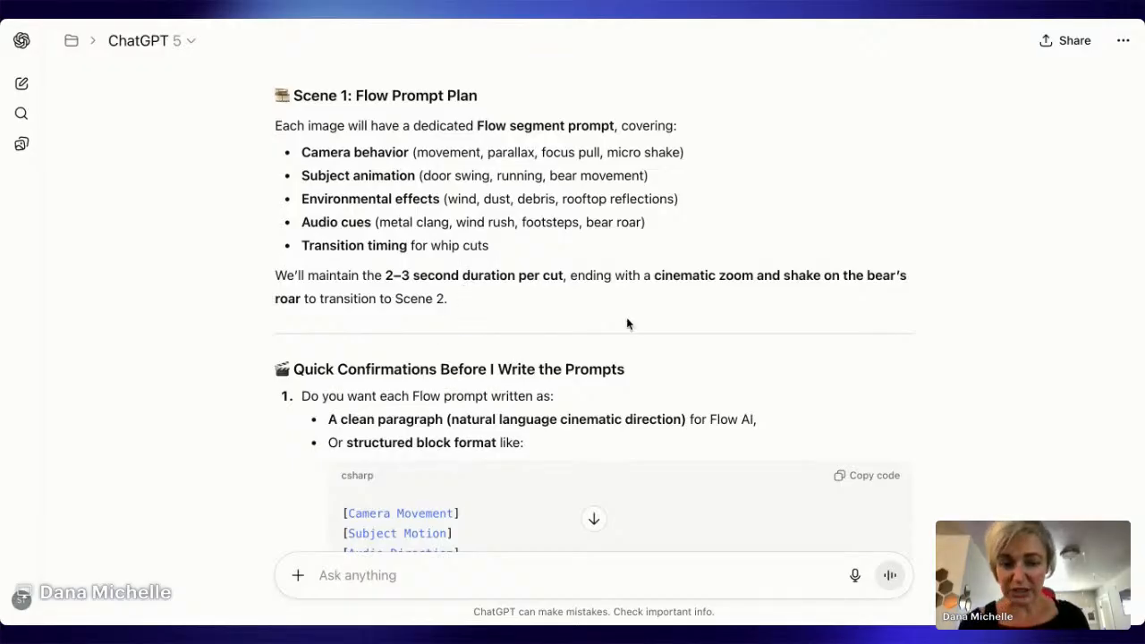
scroll(628, 325, "down", 1)
scroll(629, 327, "down", 2)
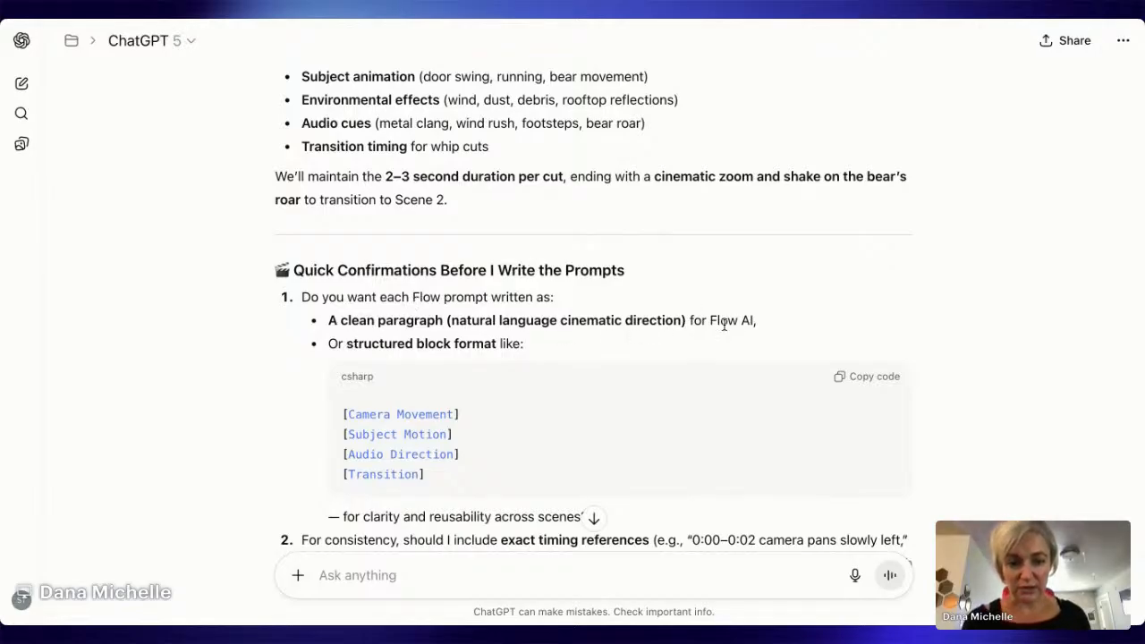
scroll(556, 341, "down", 2)
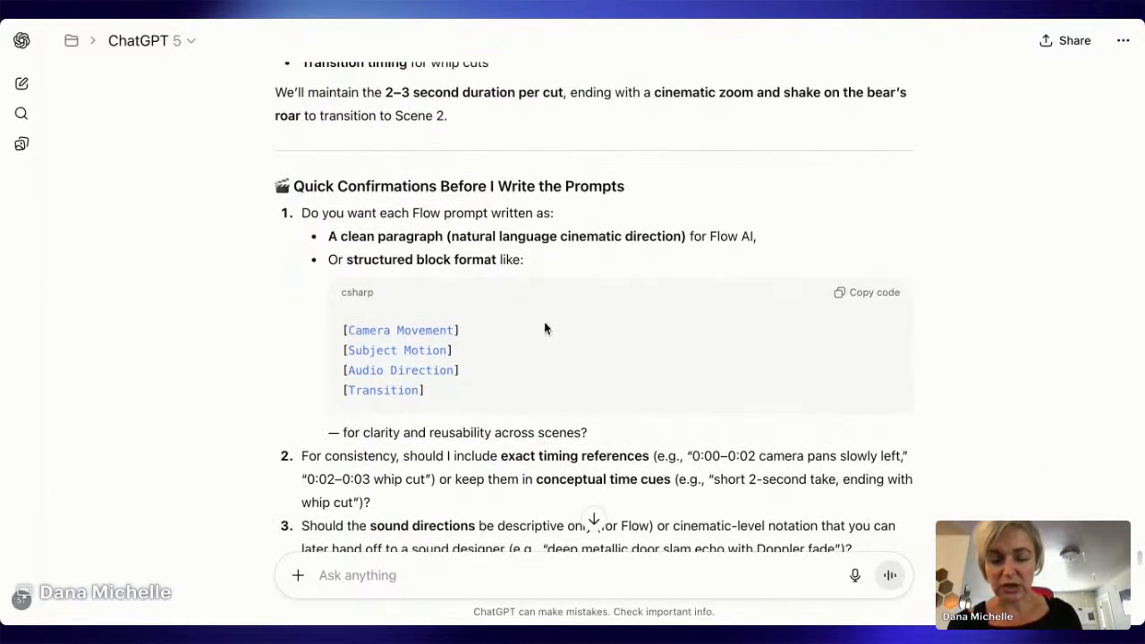
scroll(465, 422, "down", 2)
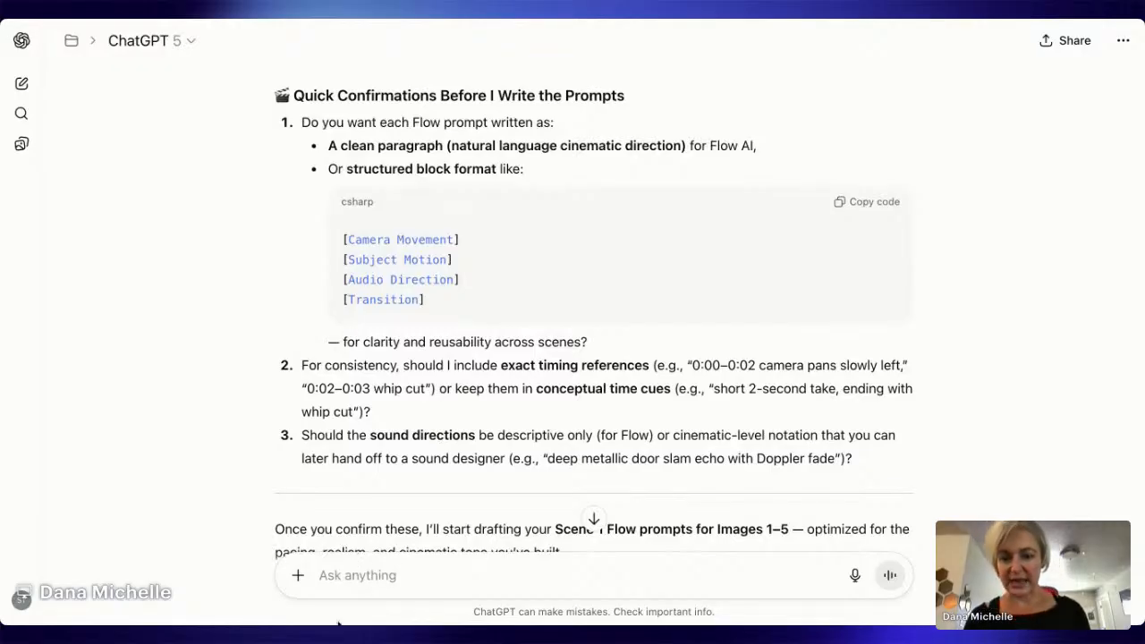
type("1.")
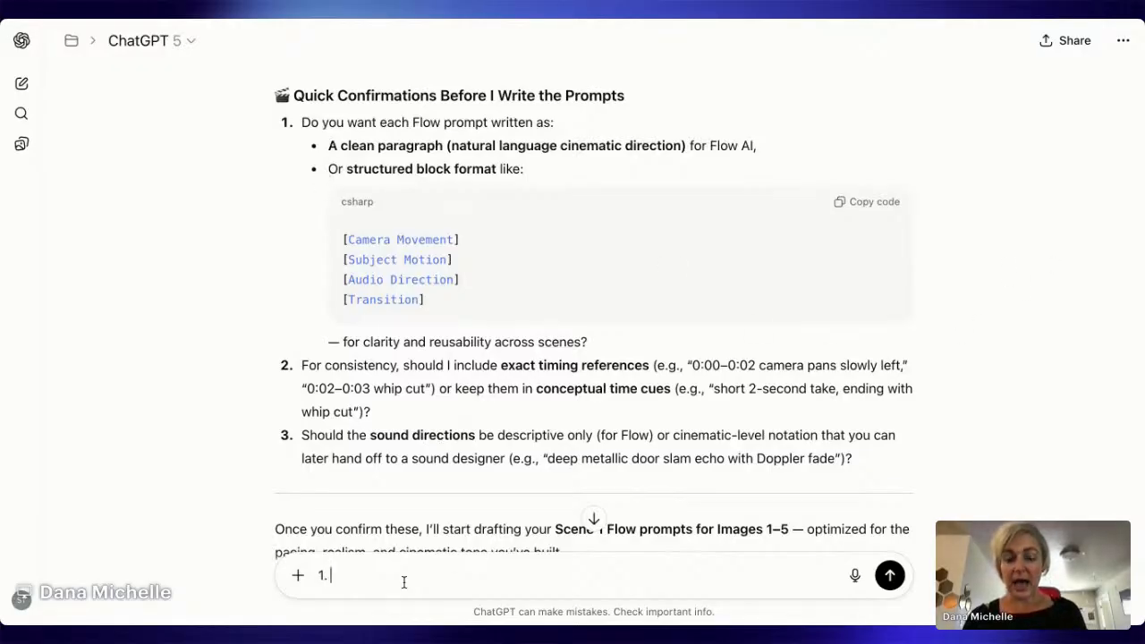
type("Which ")
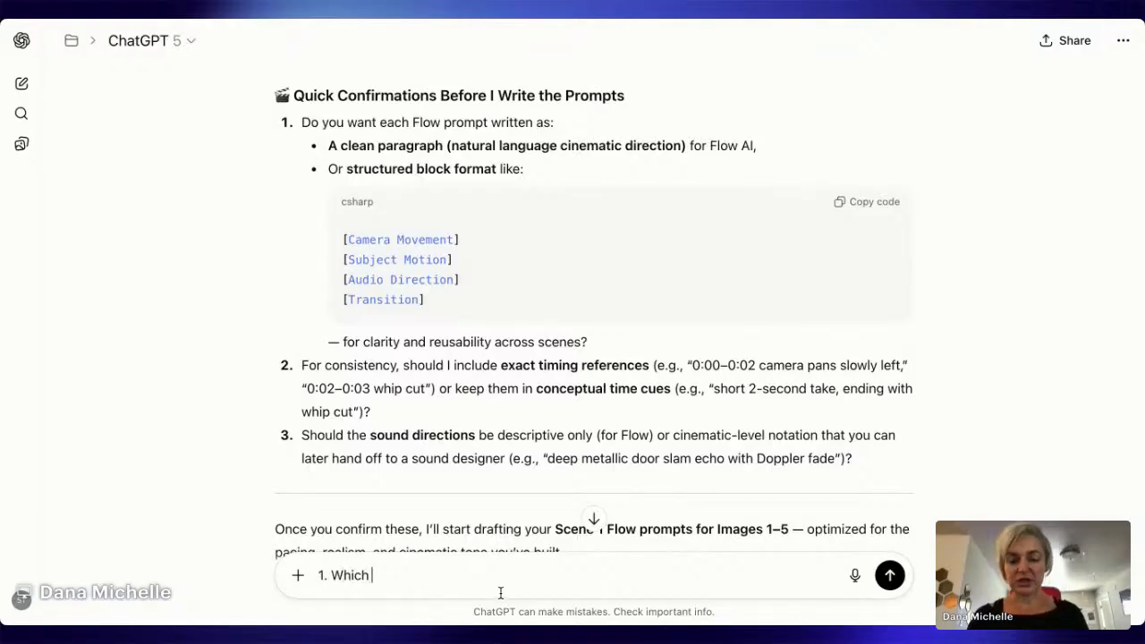
type("would perform")
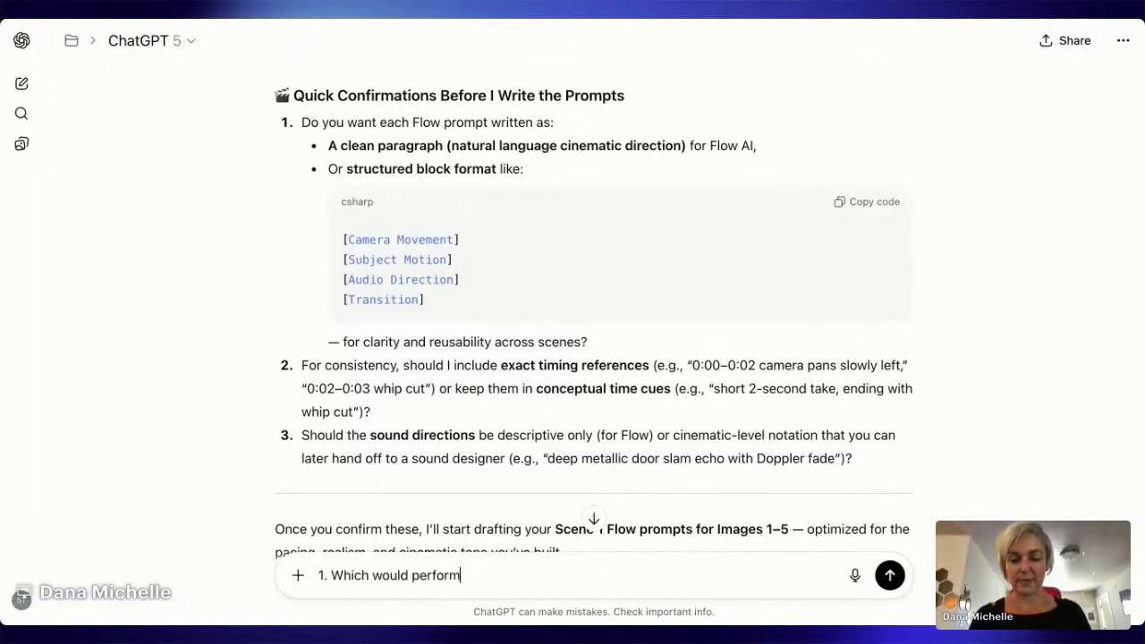
type(" better?")
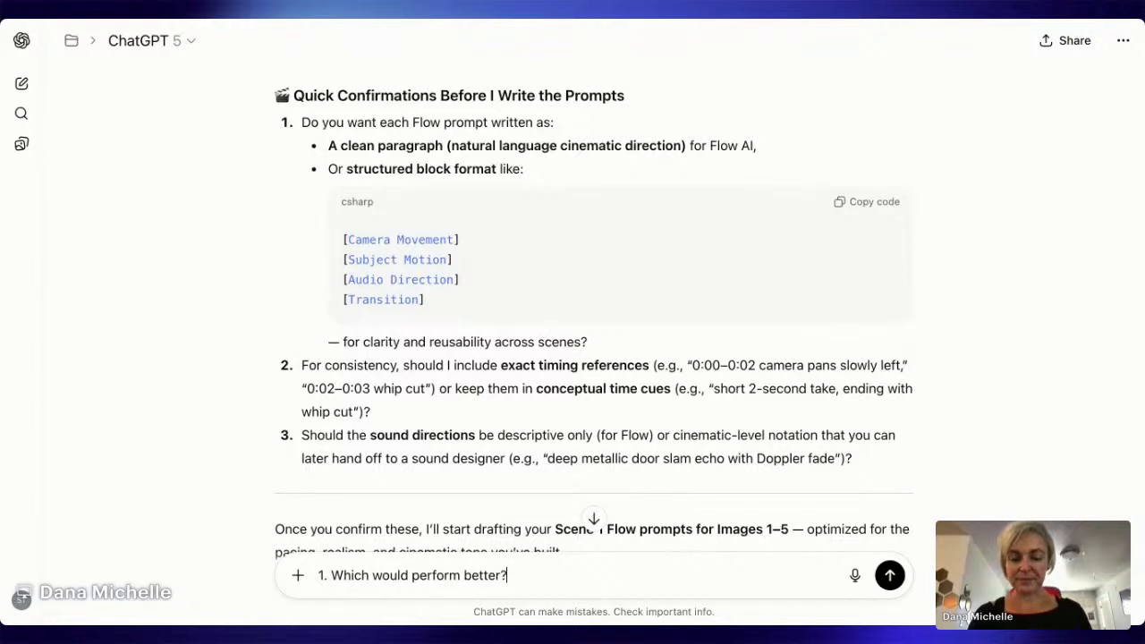
Step: Add item 2 on a new line of the reply, answering the timing question with "No need for exact timing"
key("shift+Return")
type("2.")
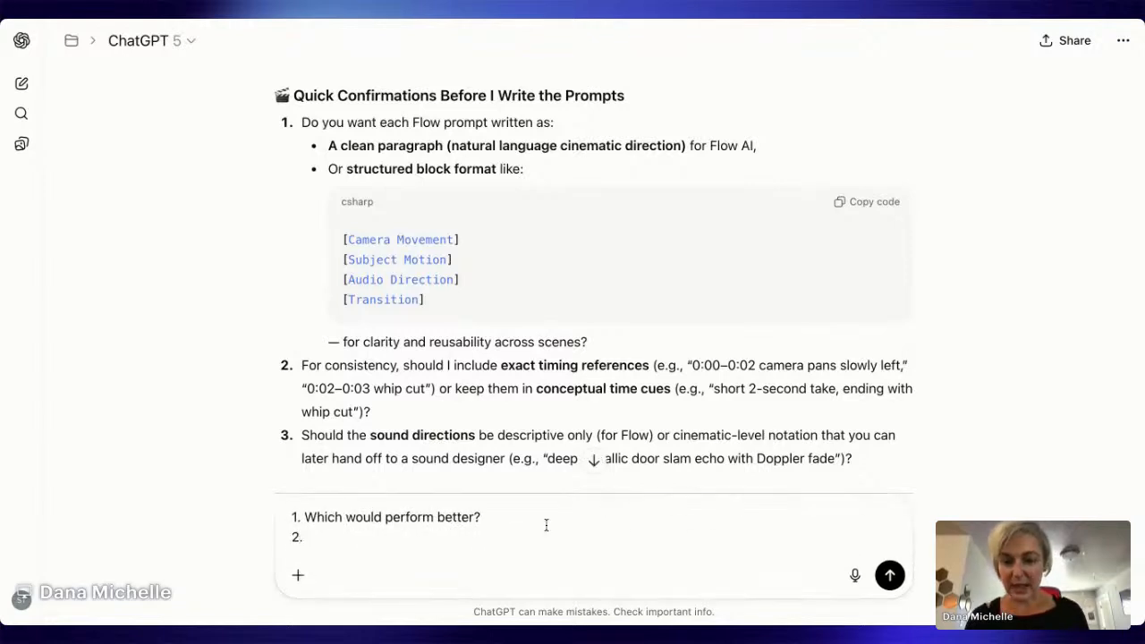
scroll(557, 404, "down", 2)
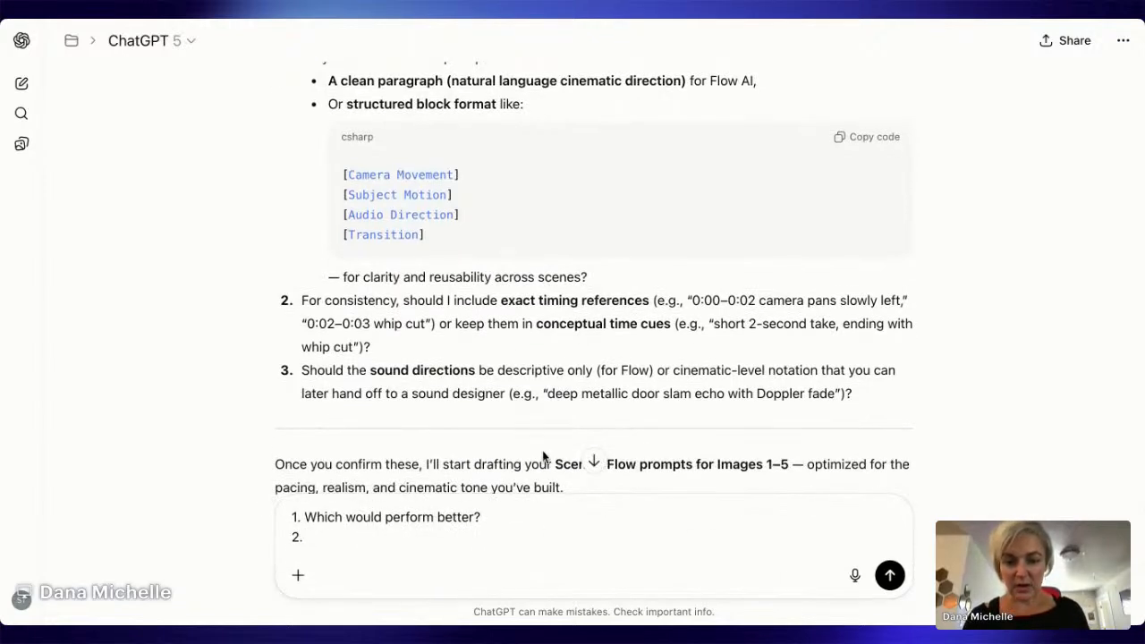
type("No need ")
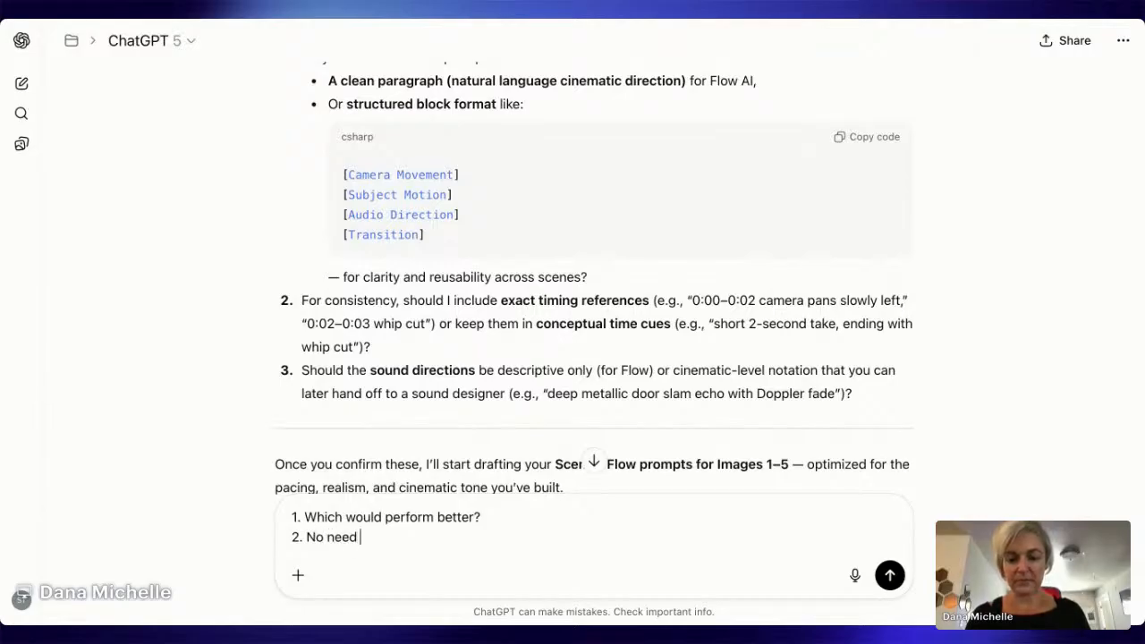
type("for exact timing")
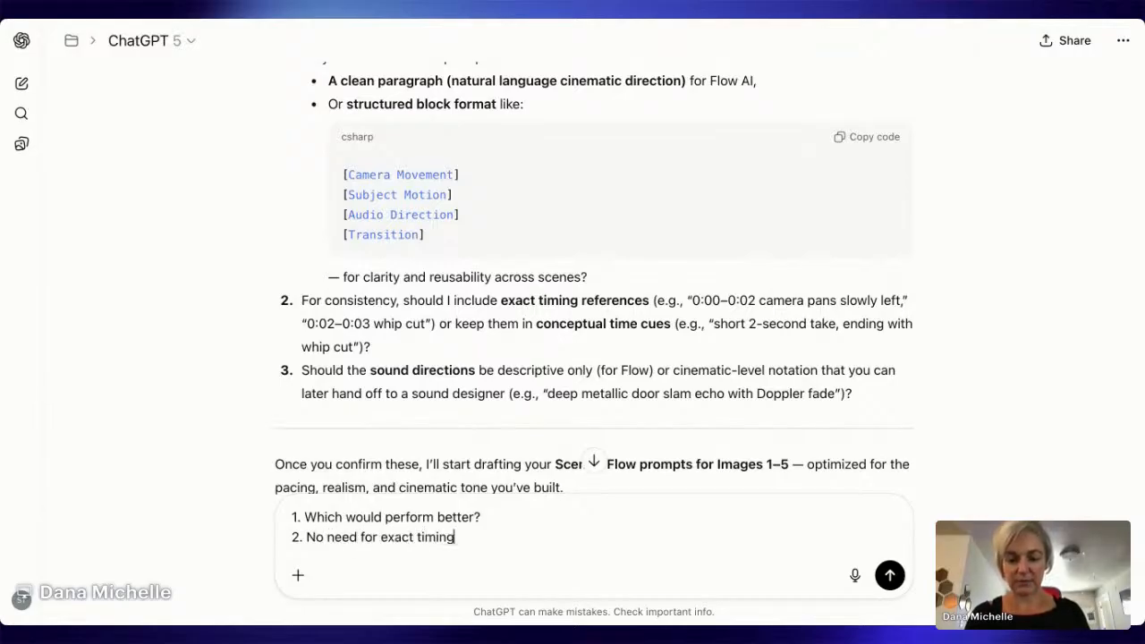
Step: Add item 3 with "sound directions be descriptive only (for Flow)" copied from the third question, and send the message
key("shift+Return")
type("3.")
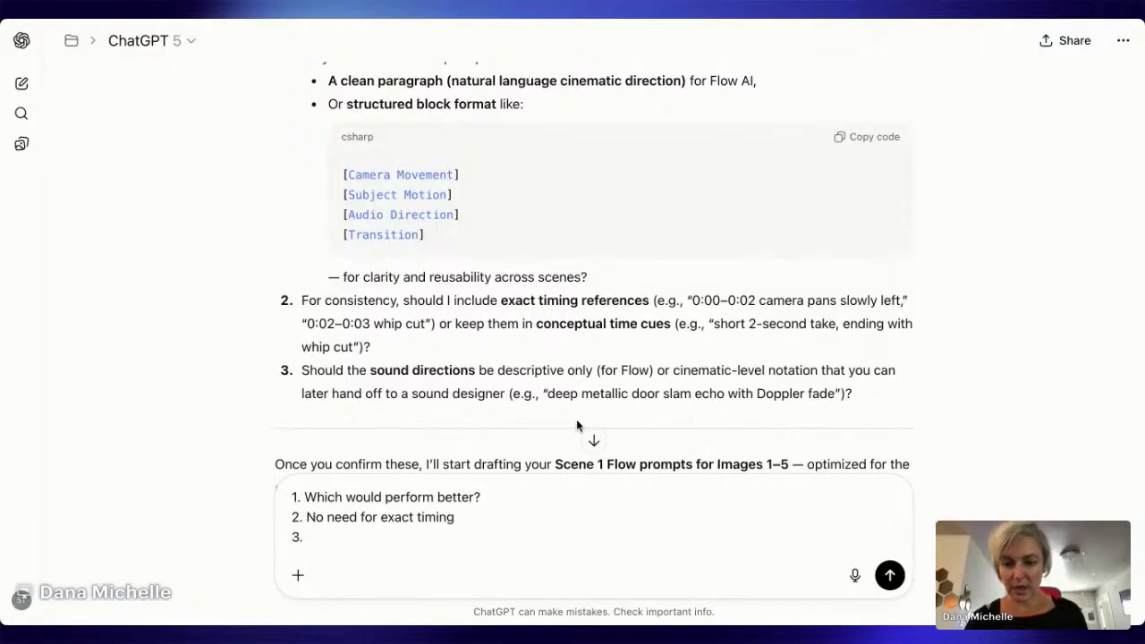
scroll(576, 420, "down", 2)
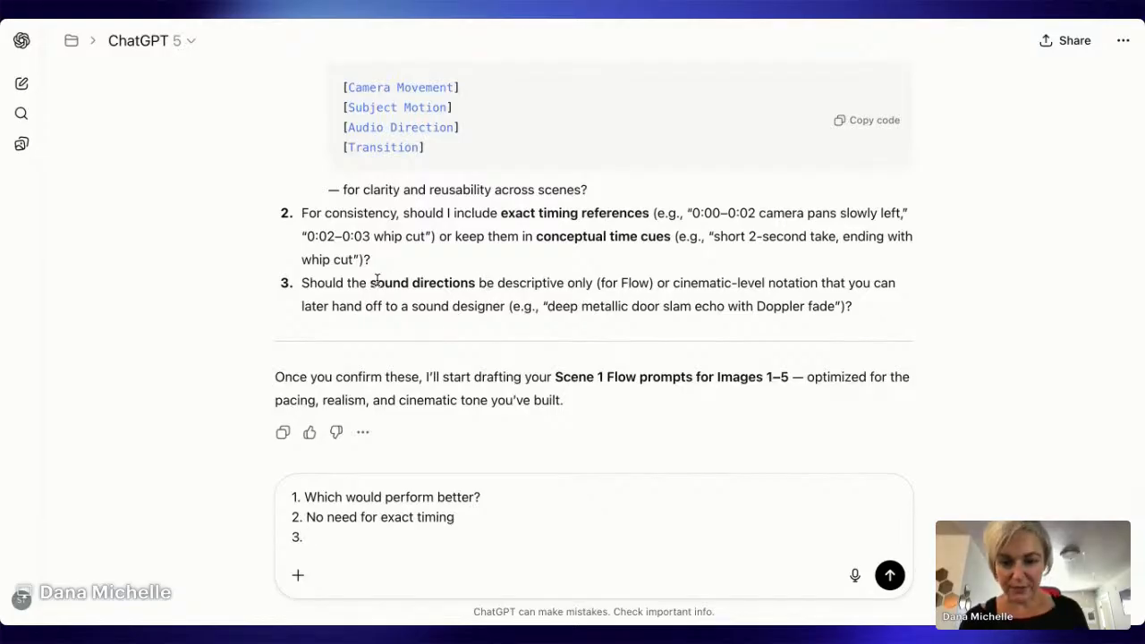
left_click_drag(370, 283, 660, 285)
key("super+c")
left_click(382, 543)
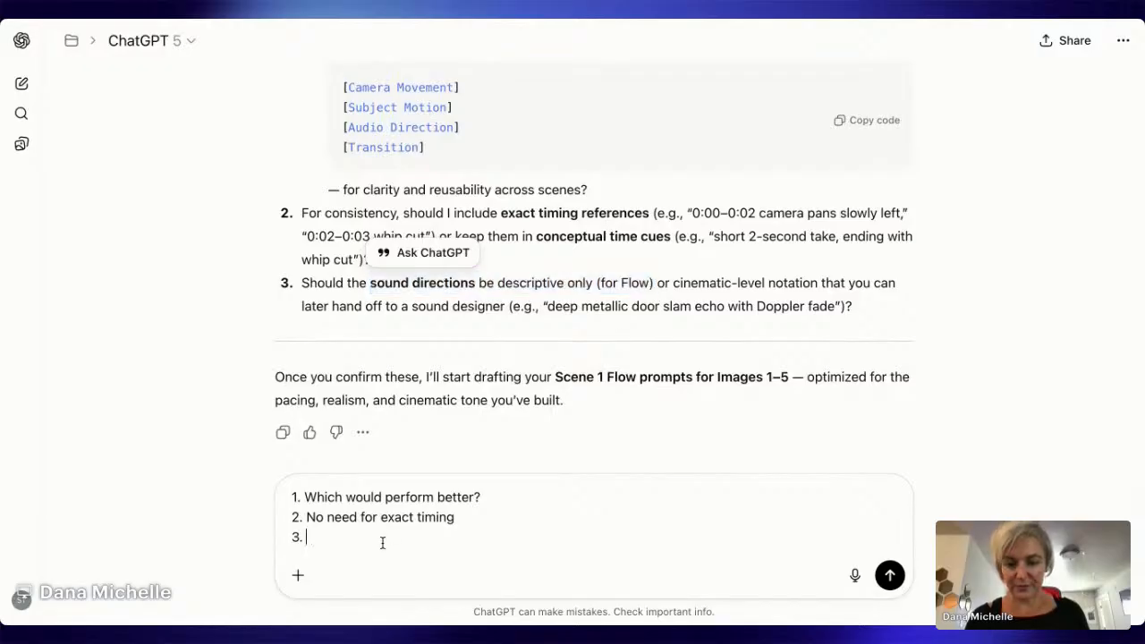
key("super+v")
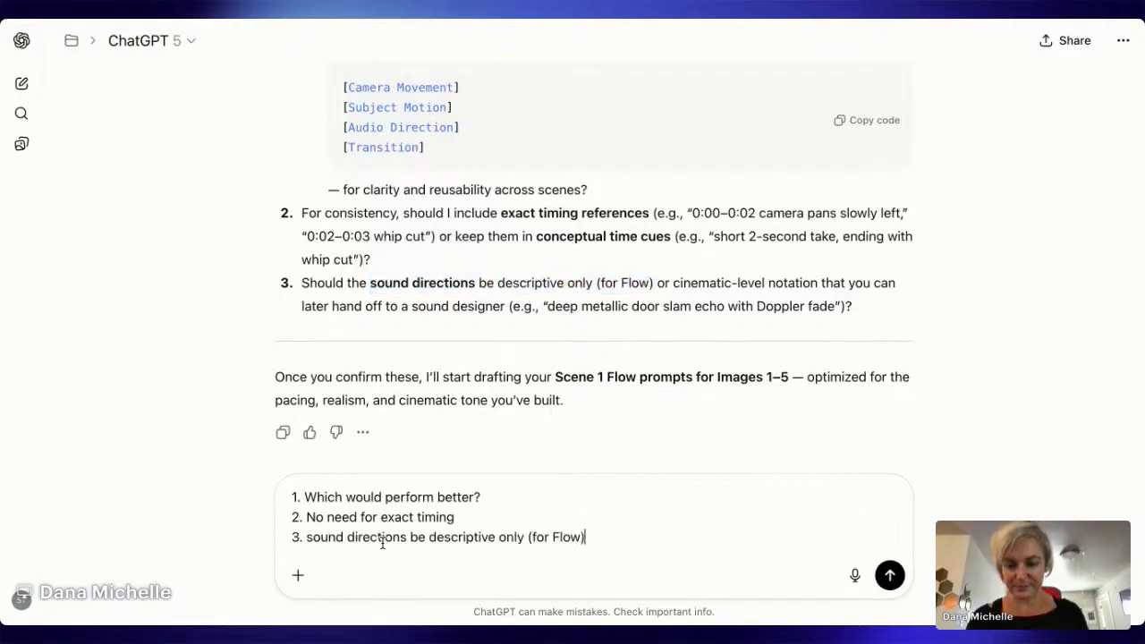
left_click(888, 575)
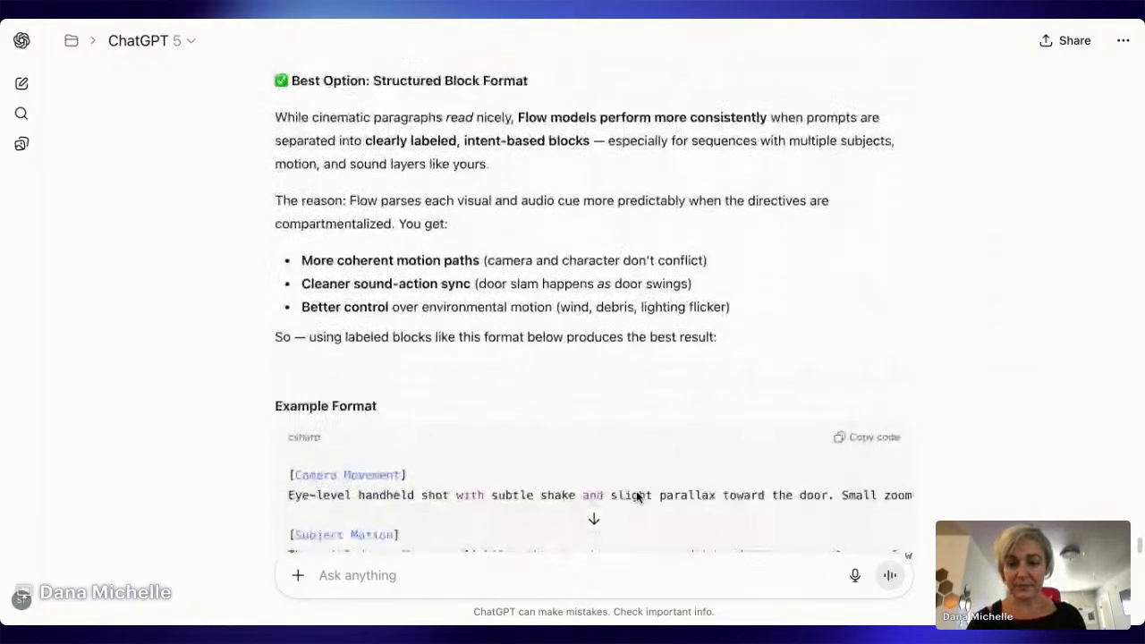
Step: Read ChatGPT's format recommendation, example and closing title question, and begin the reply with "Yes - let's use the"
scroll(637, 496, "up", 3)
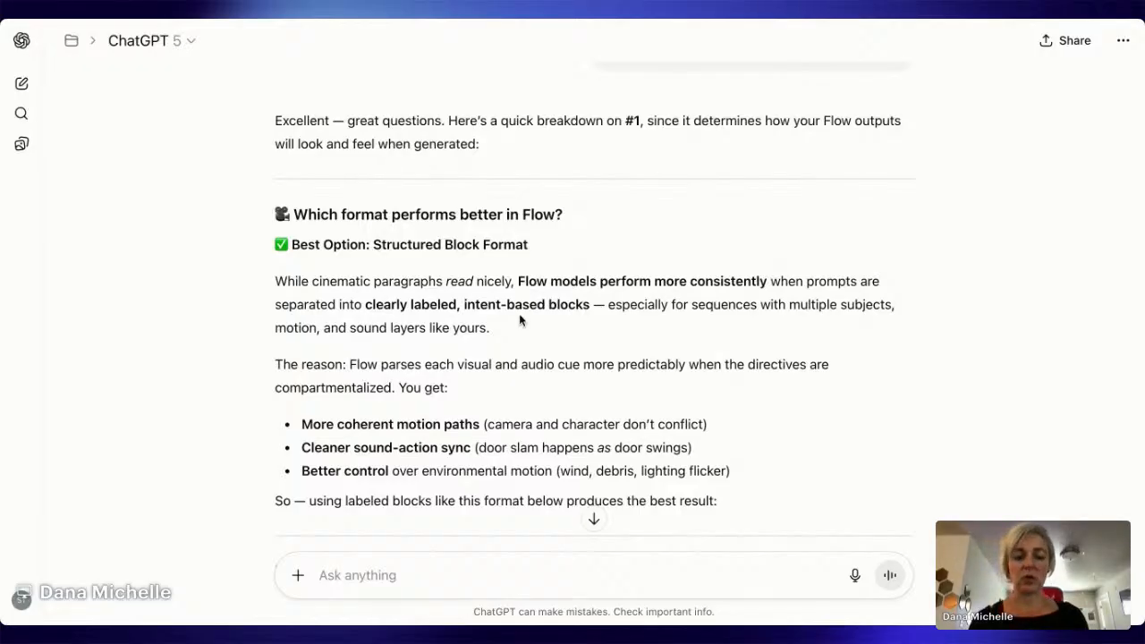
scroll(474, 379, "down", 1)
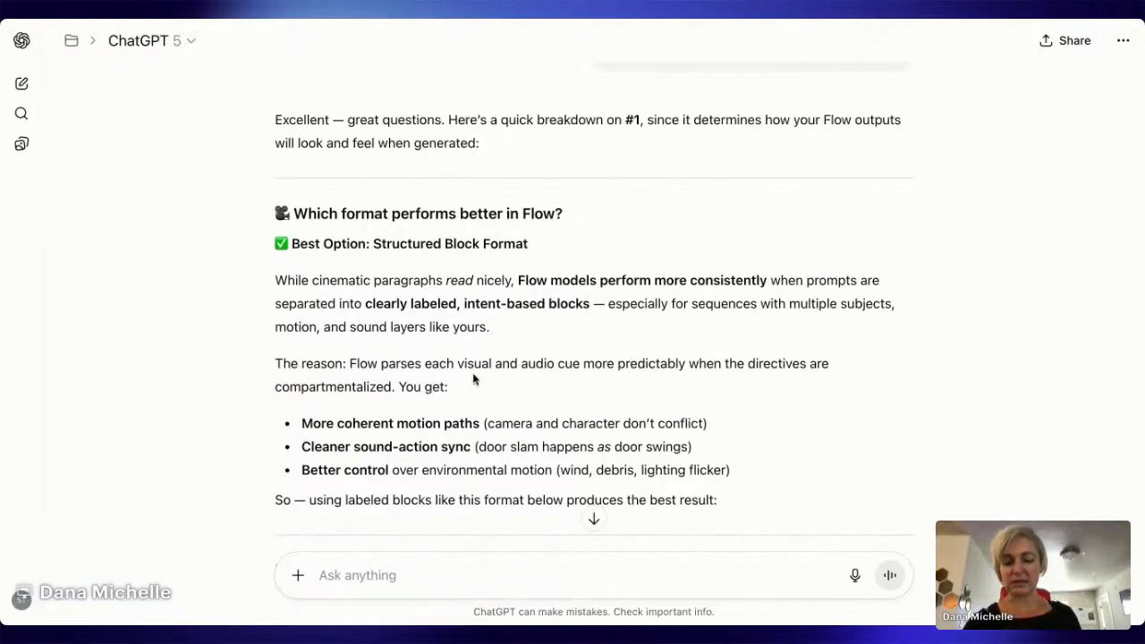
scroll(474, 380, "down", 6)
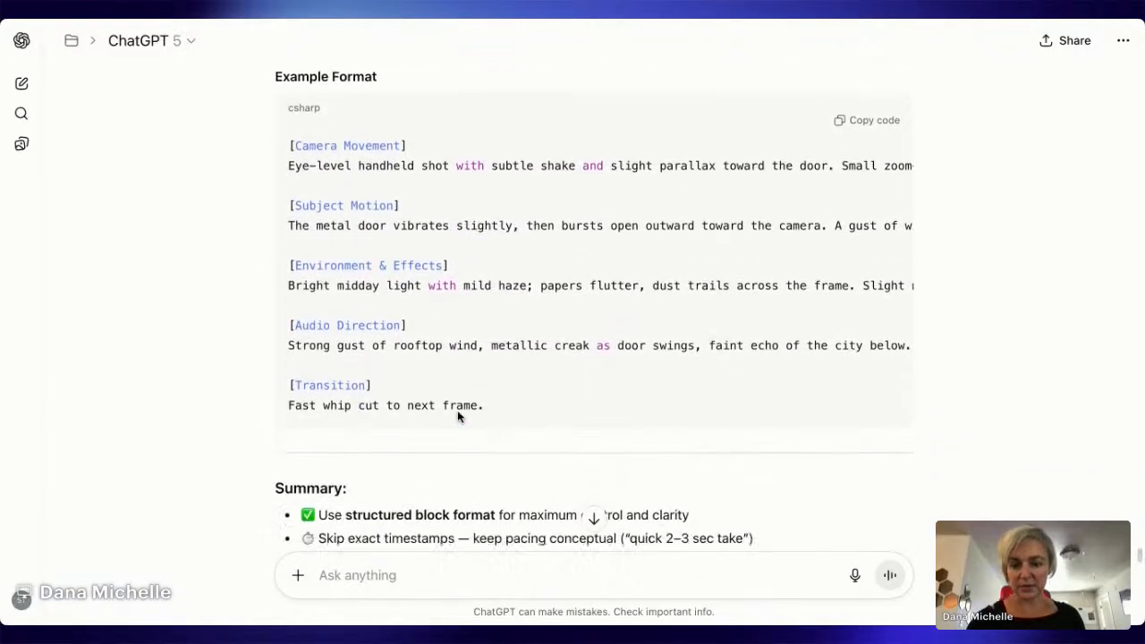
scroll(457, 413, "down", 4)
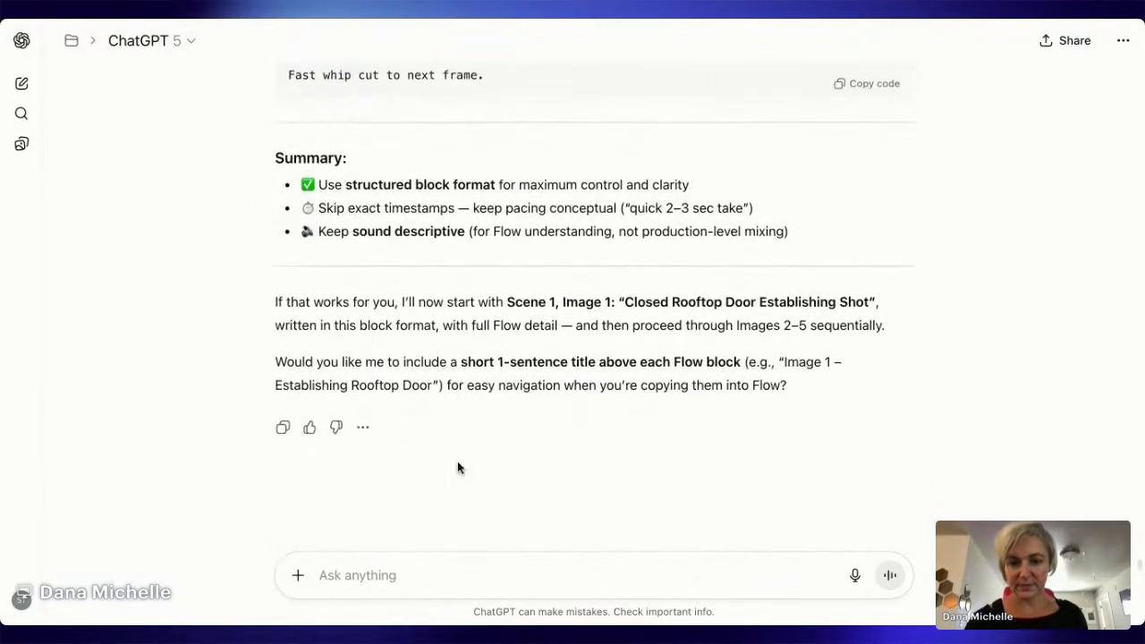
type("Yees")
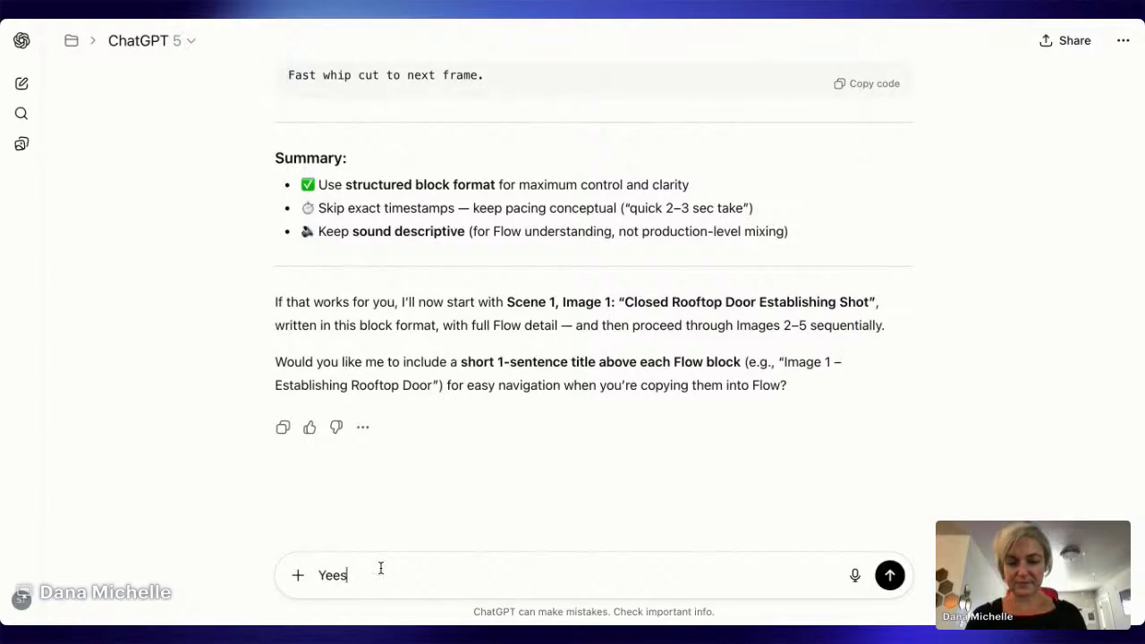
type(" - let's use the")
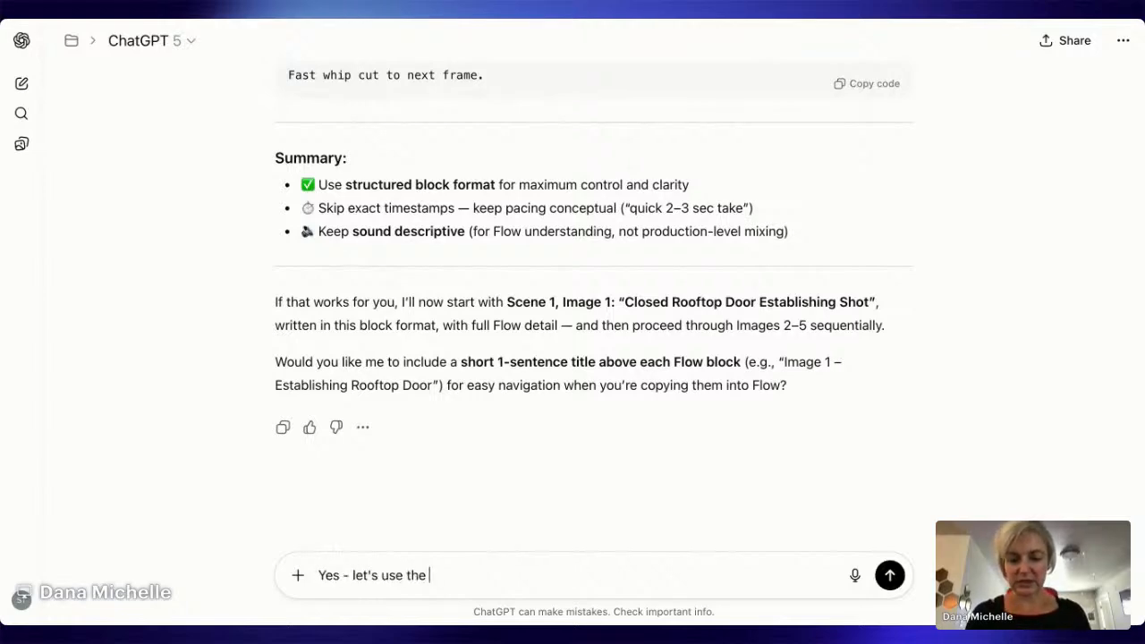
Step: Complete the reply's first line with "Structured Block Format" copied from ChatGPT's Best Option heading
scroll(539, 384, "up", 1)
scroll(539, 384, "up", 15)
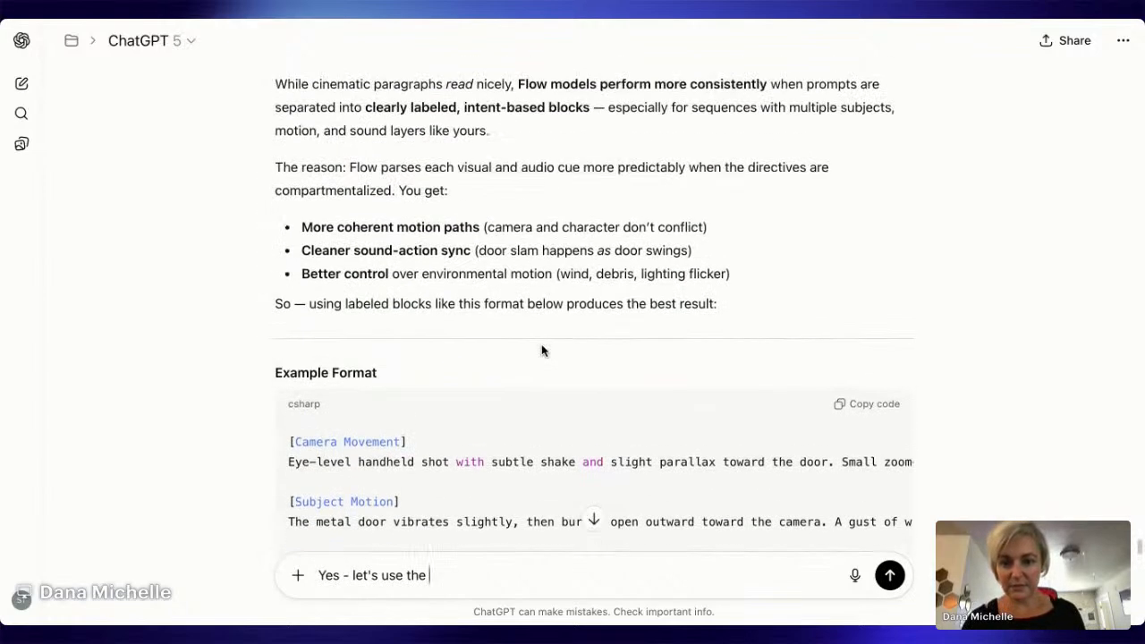
scroll(721, 350, "down", 2)
scroll(721, 350, "down", 5)
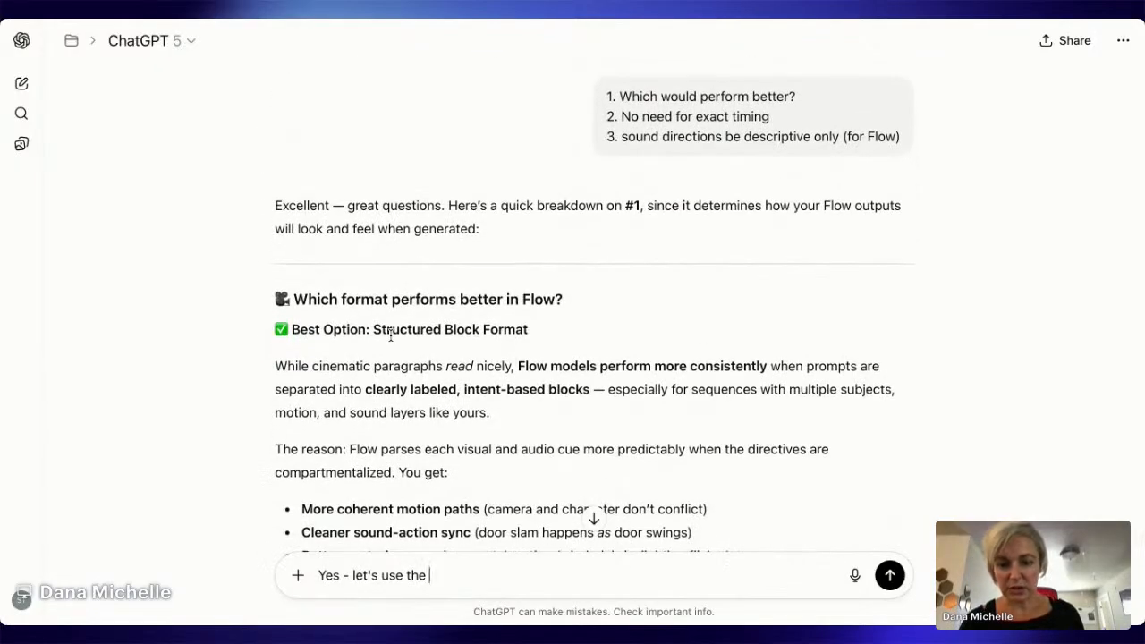
left_click_drag(374, 330, 535, 329)
key("ctrl+c")
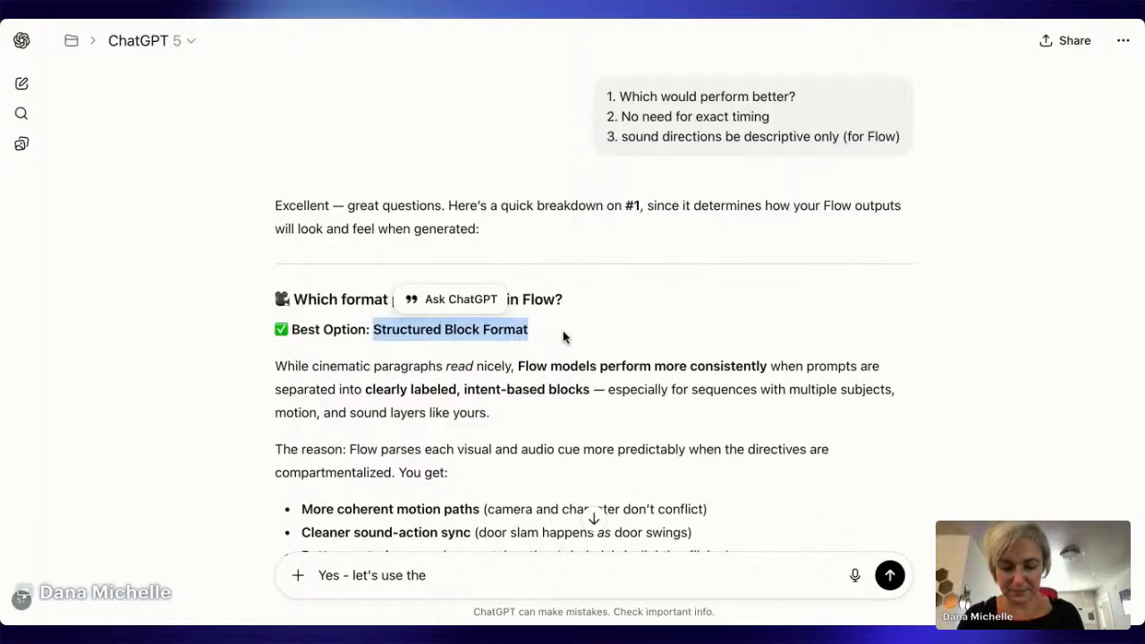
left_click(468, 575)
key("ctrl+v")
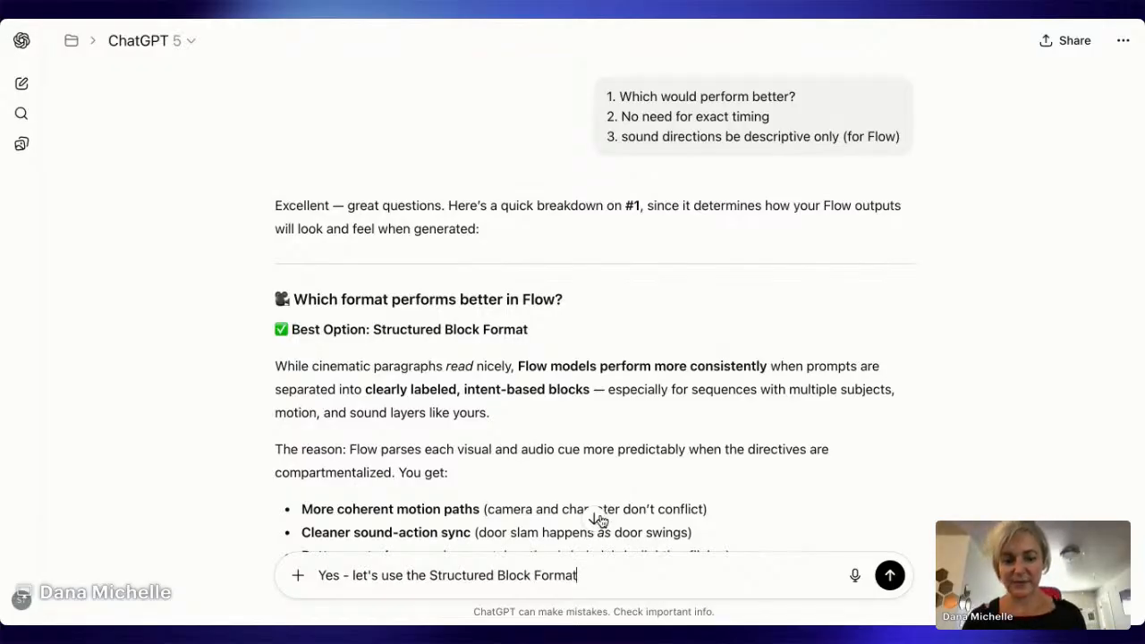
Step: Review the rest of ChatGPT's format advice and start the reply's second line with "Now start with Scene 1 and the first image we"
scroll(650, 461, "down", 1)
scroll(671, 478, "down", 2)
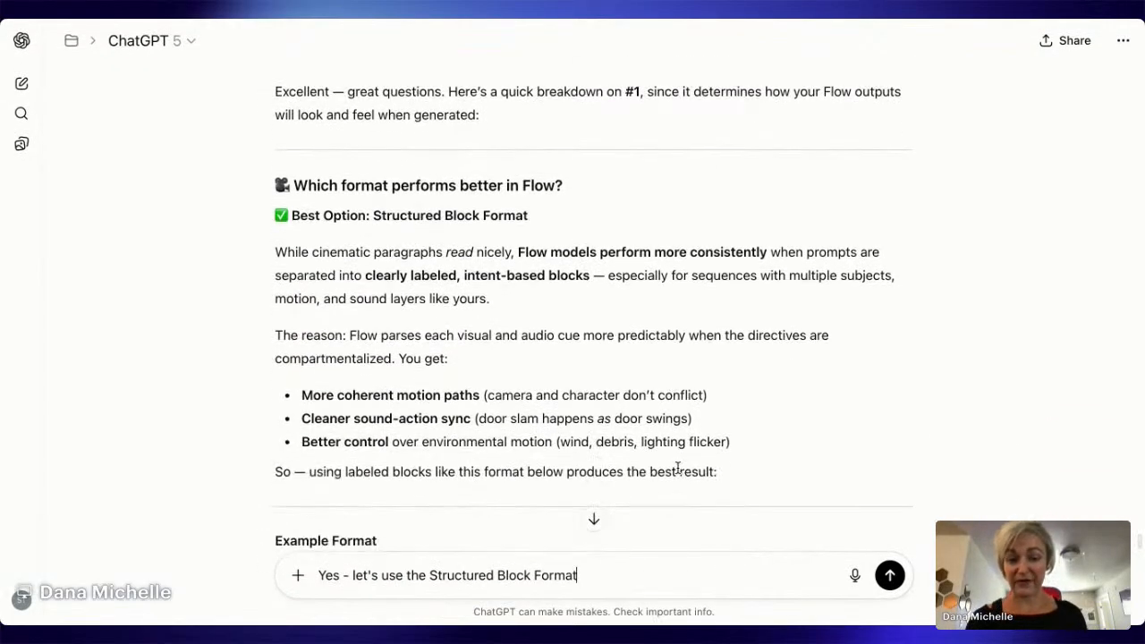
scroll(677, 469, "down", 5)
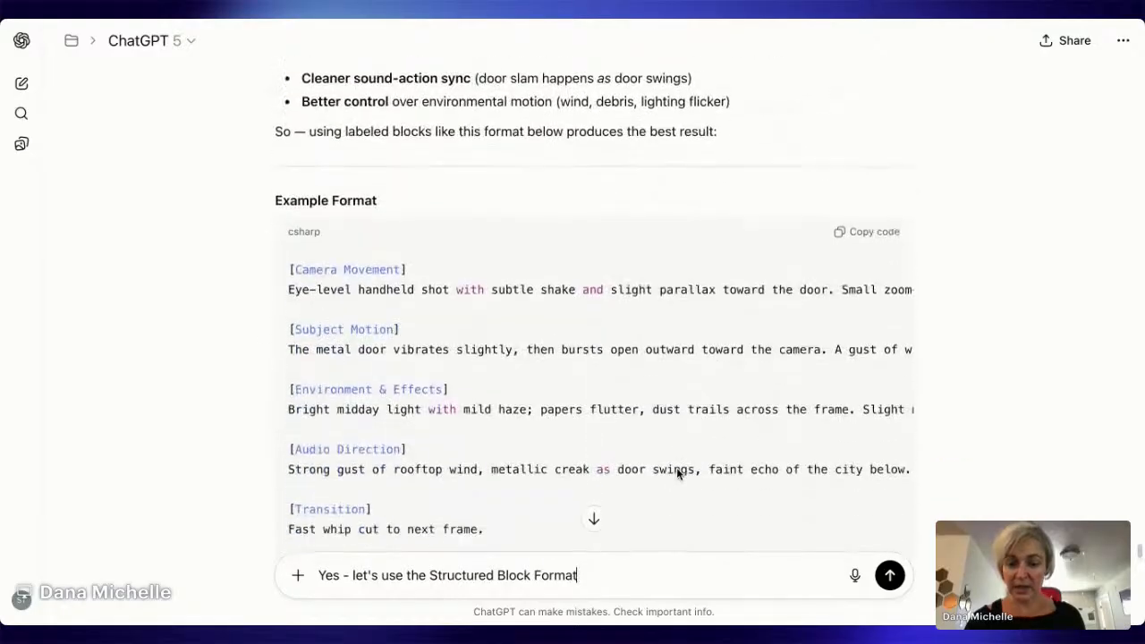
scroll(677, 471, "down", 7)
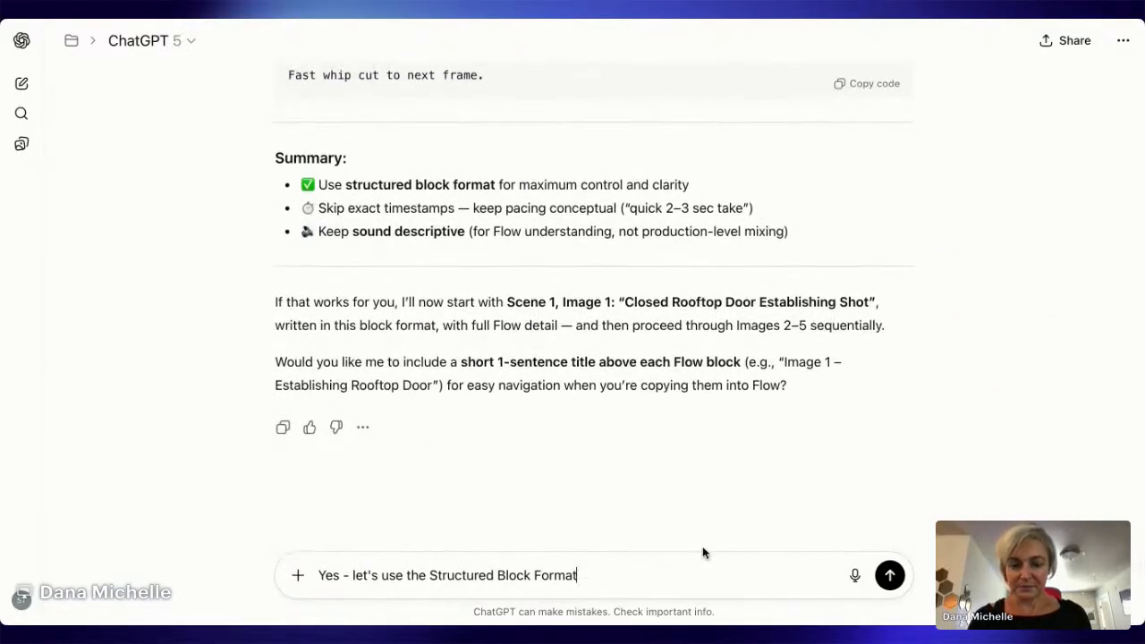
key("shift+Return")
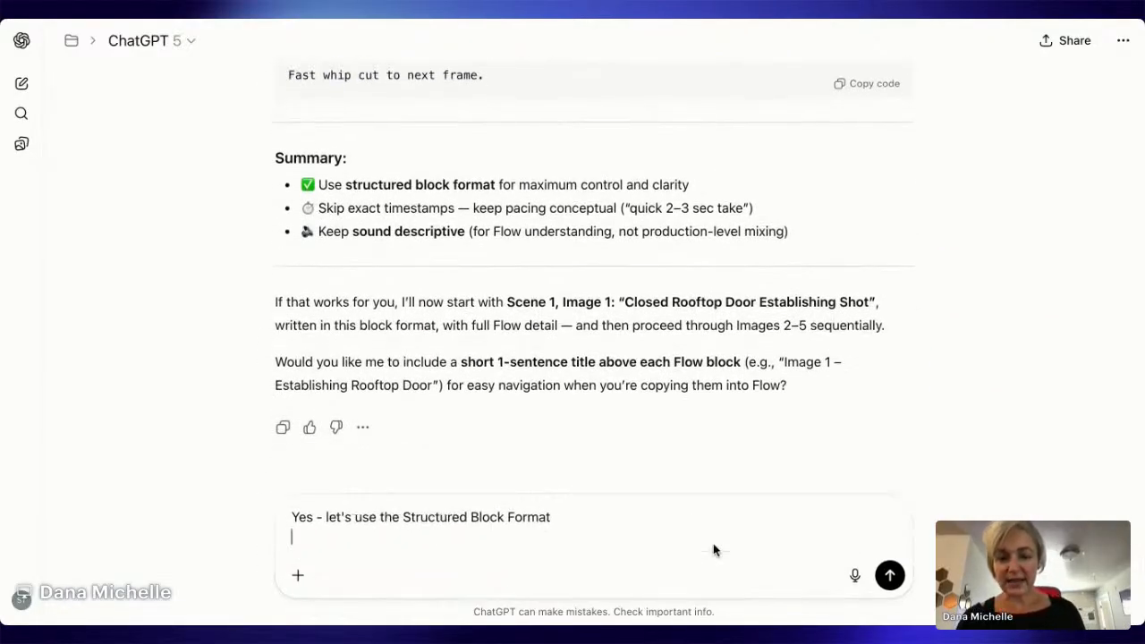
type("Now start w")
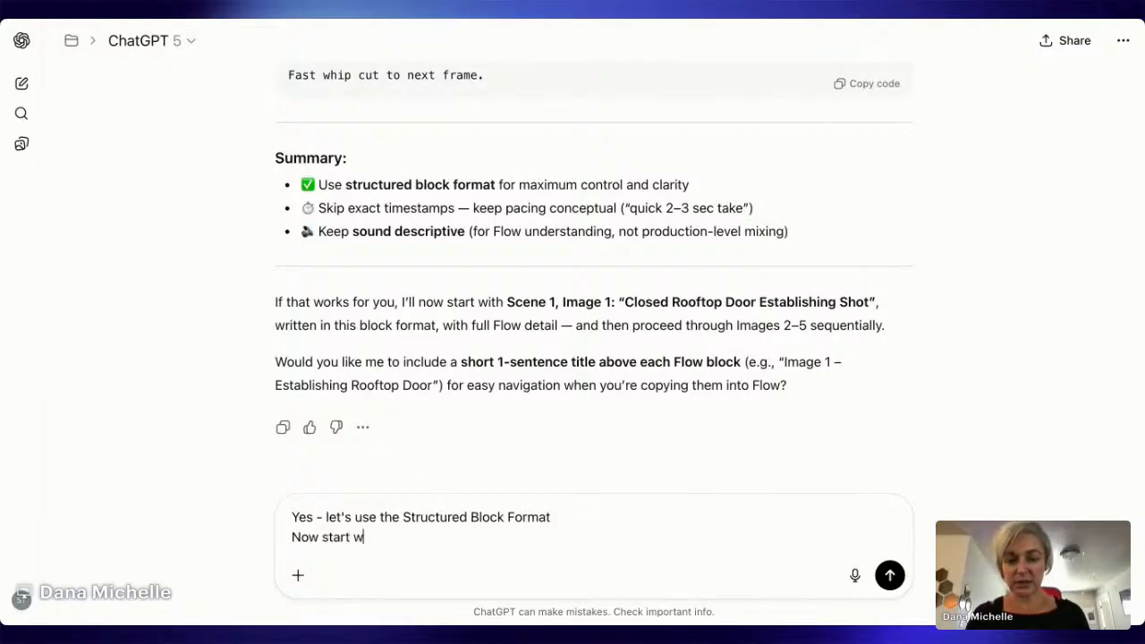
type("ith Scene")
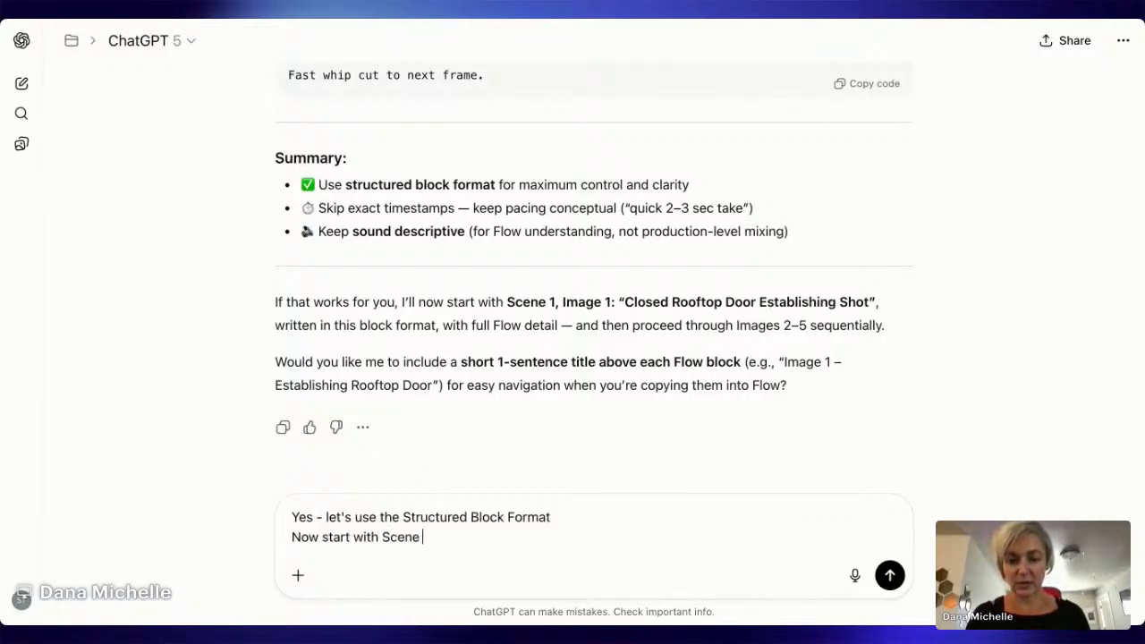
type(" 1 and the ")
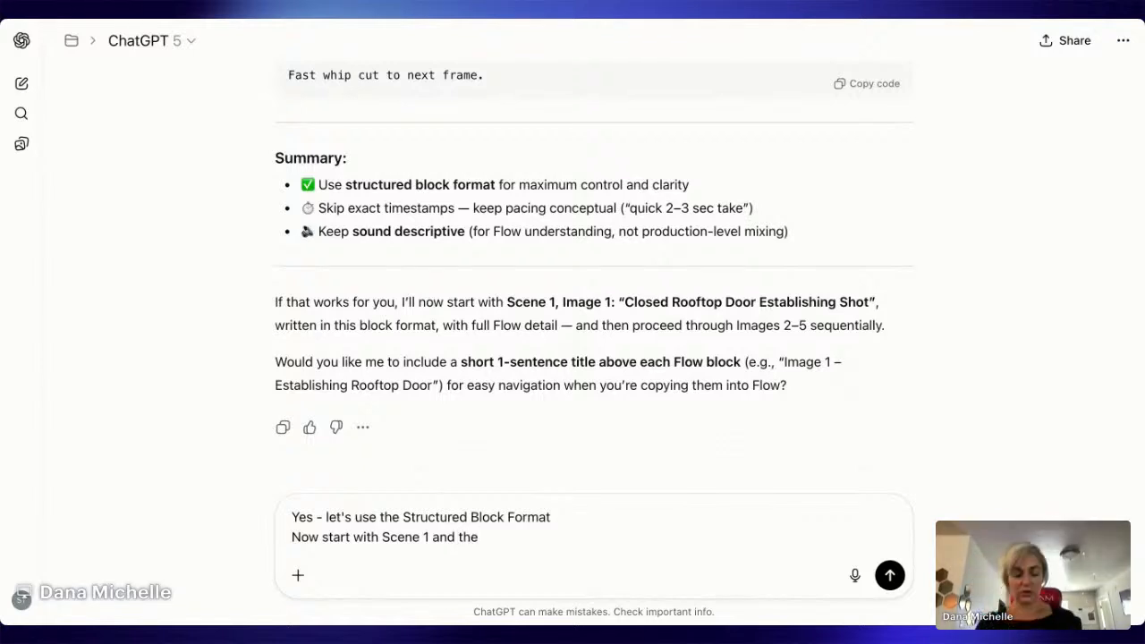
type("first image we")
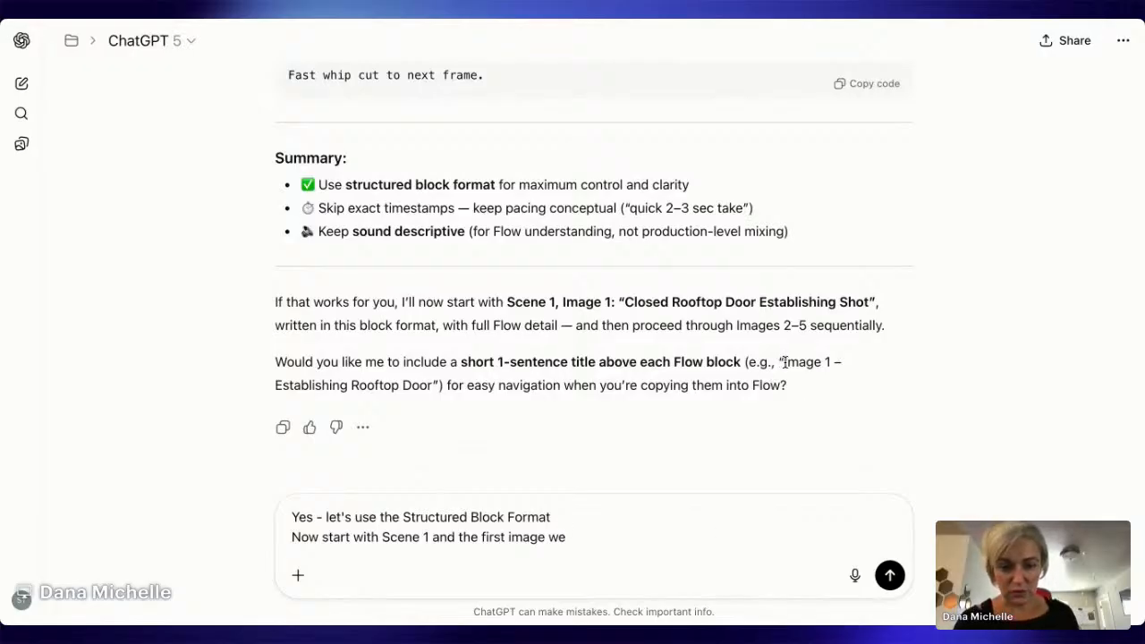
Step: Finish the line with "see Image 1 – Establishing Rooftop Door", copying the title from ChatGPT's closing question, and send the message
left_click_drag(785, 362, 431, 386)
key("ctrl+c")
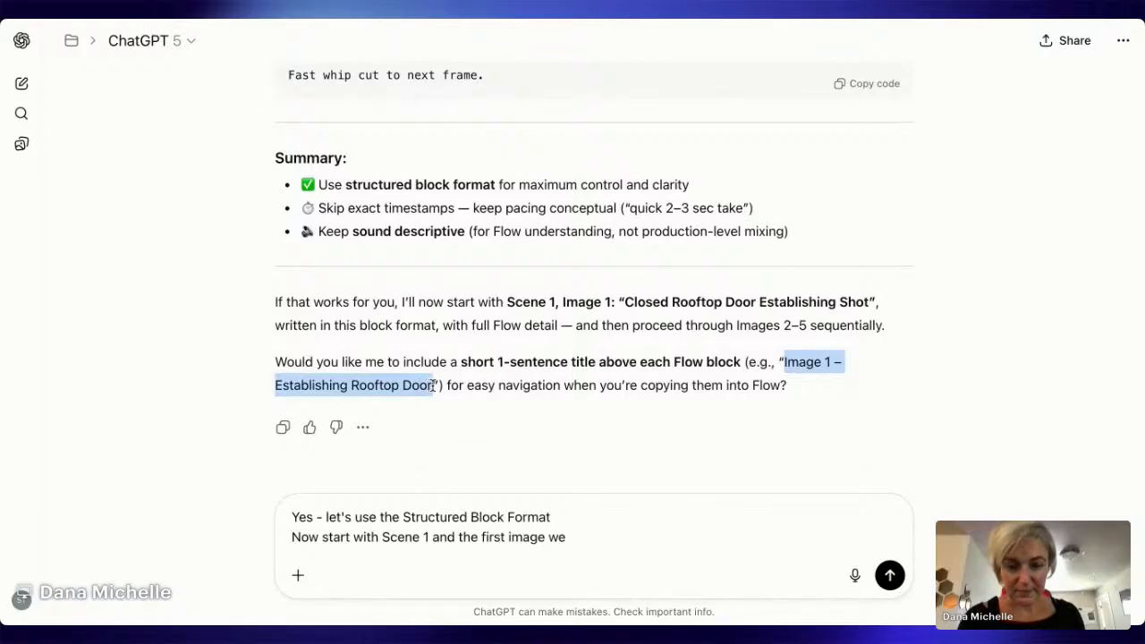
left_click(606, 540)
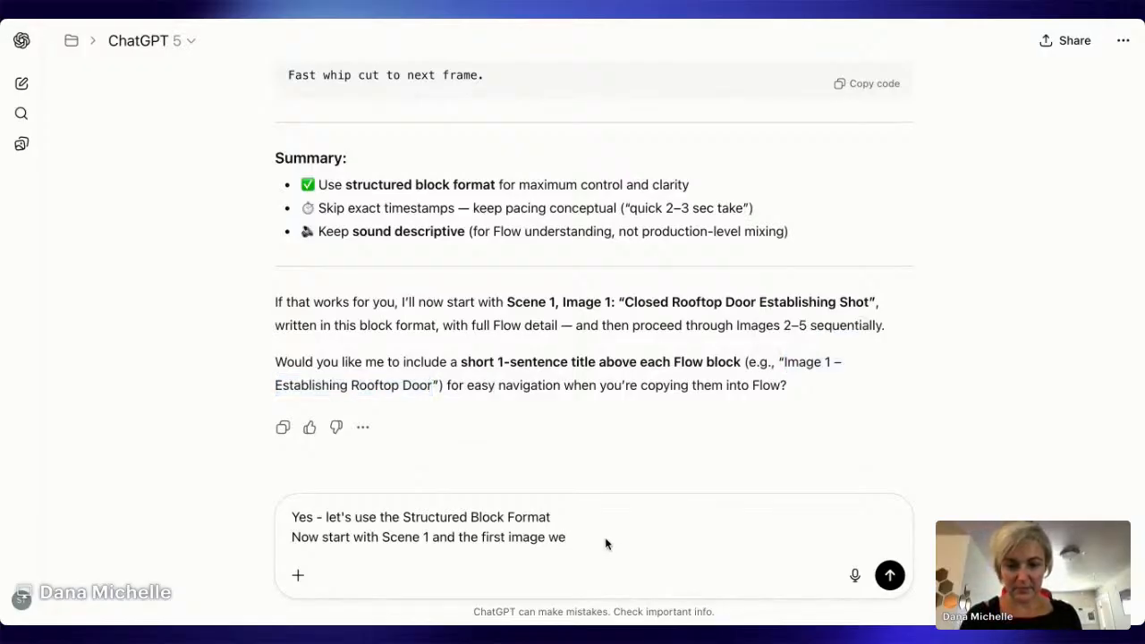
key("ctrl+v")
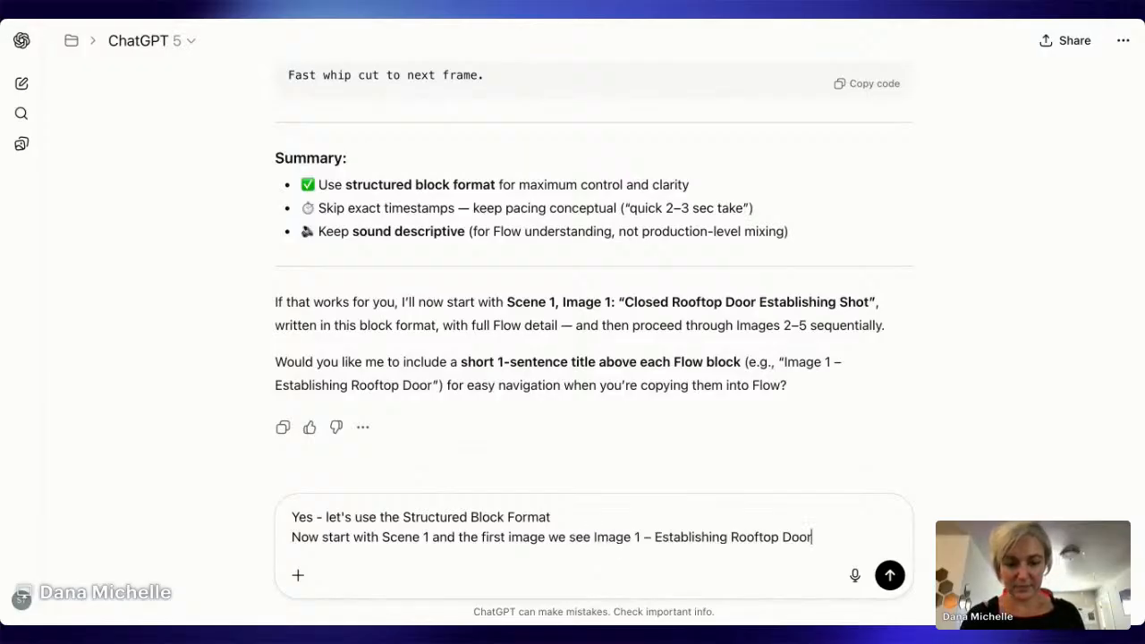
key("shift+Return")
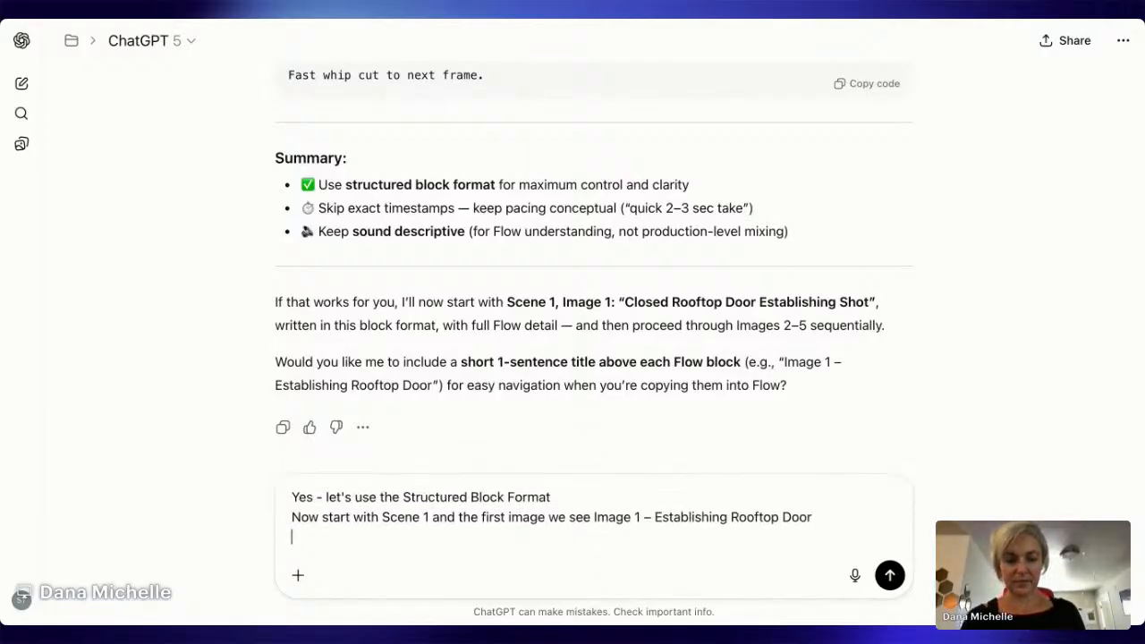
key("Return")
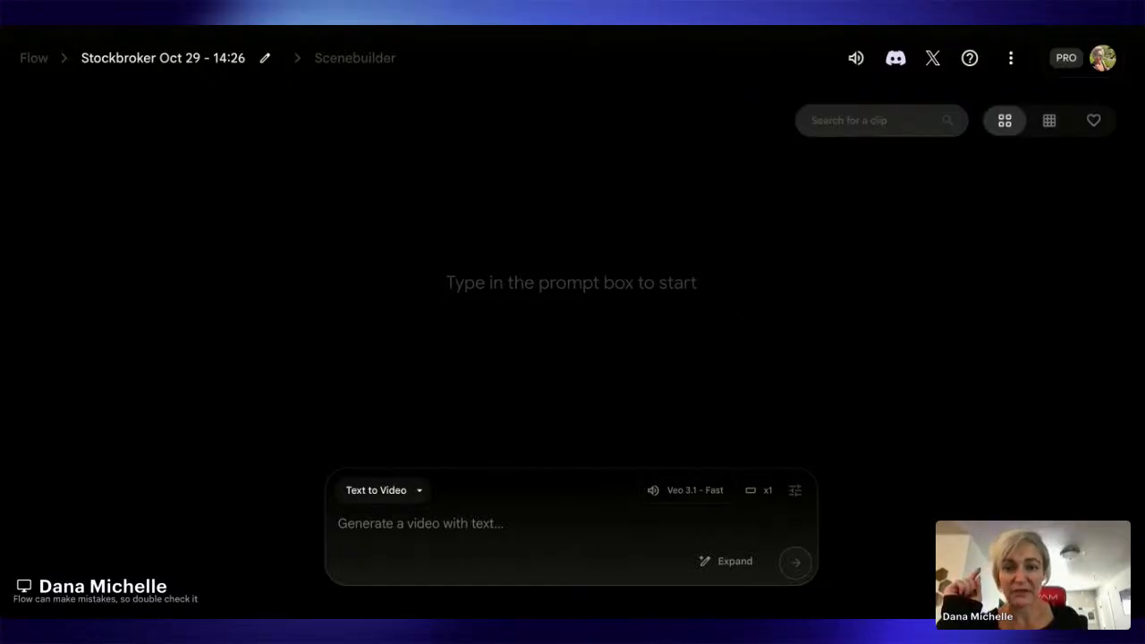
Step: Switch from Flow back to ChatGPT, skim the Image 1 prompt, and begin a message with "Quick clarification question - are"
key("ctrl+Tab")
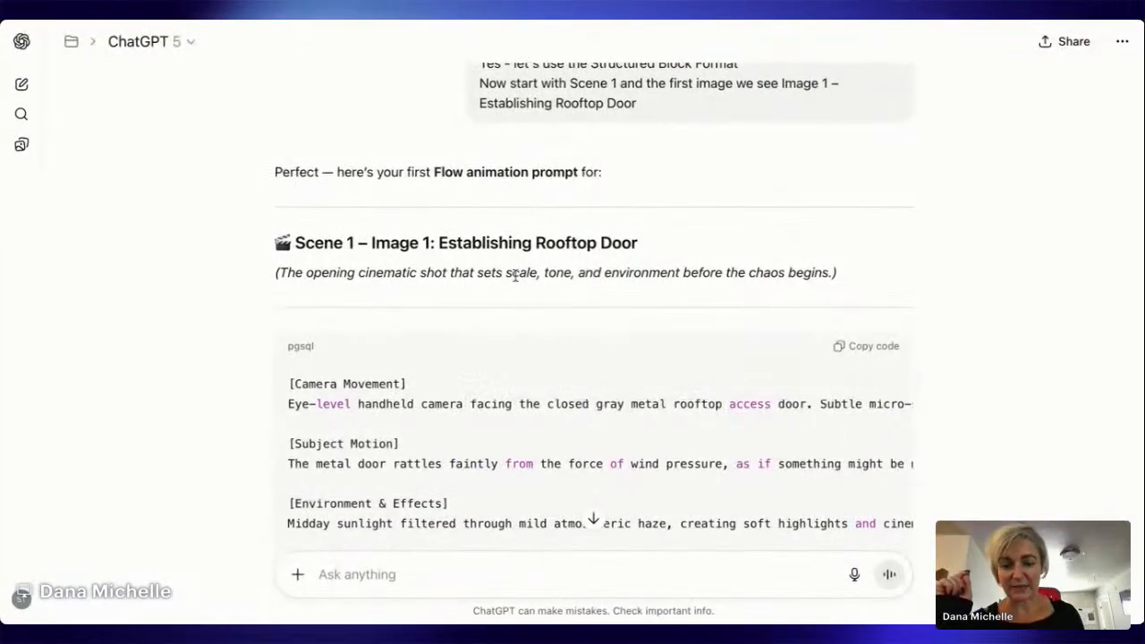
scroll(565, 319, "down", 5)
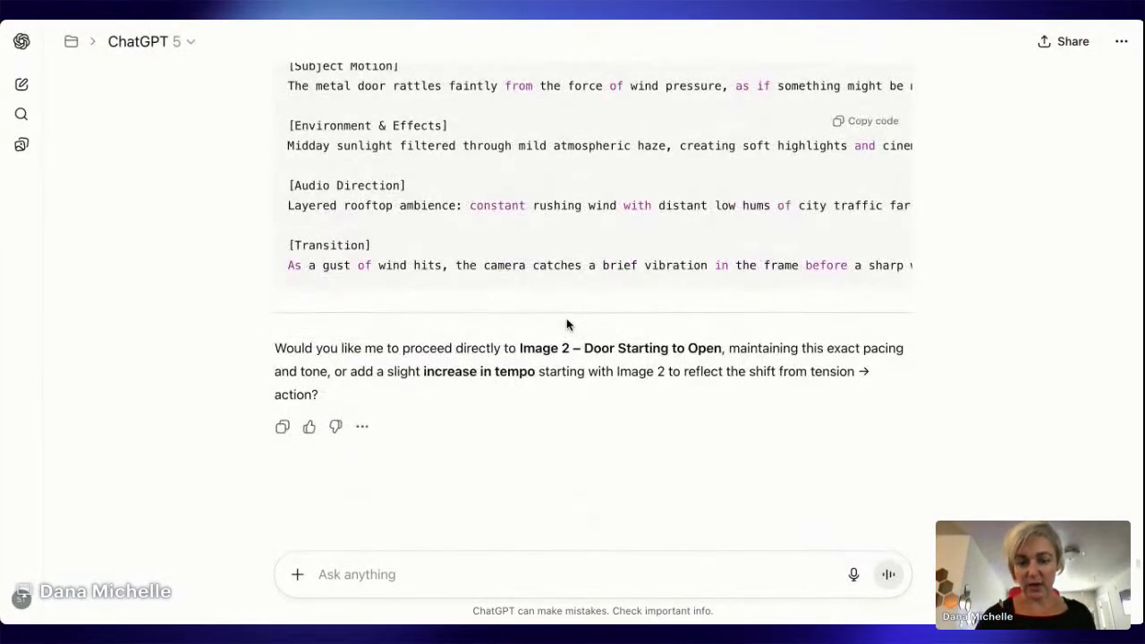
left_click(472, 573)
type("Quick ")
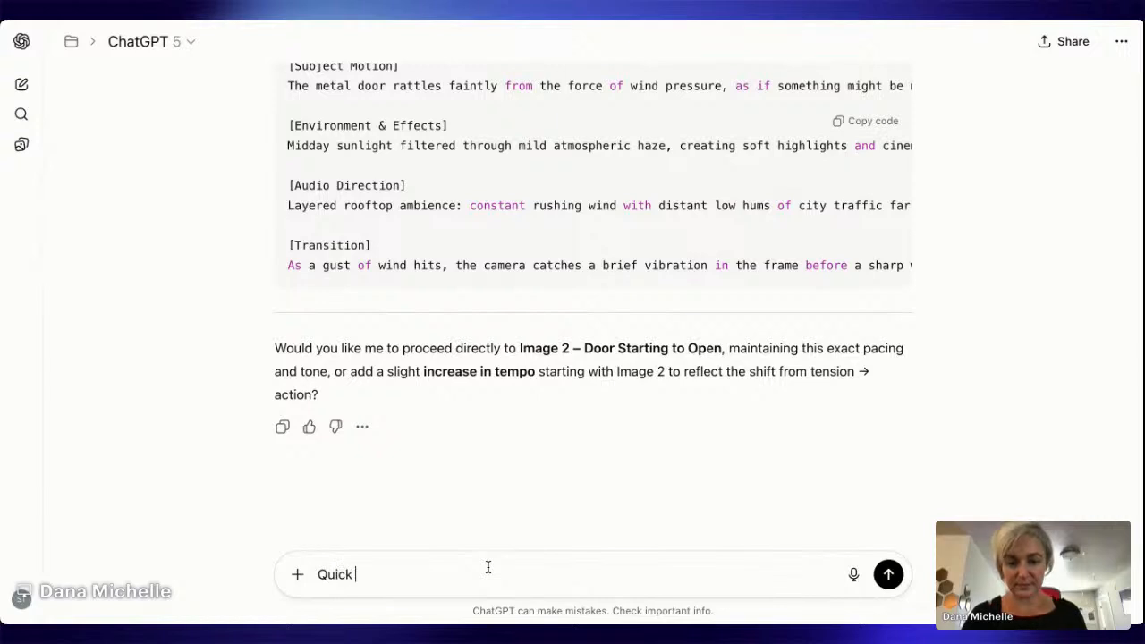
type("clarifi")
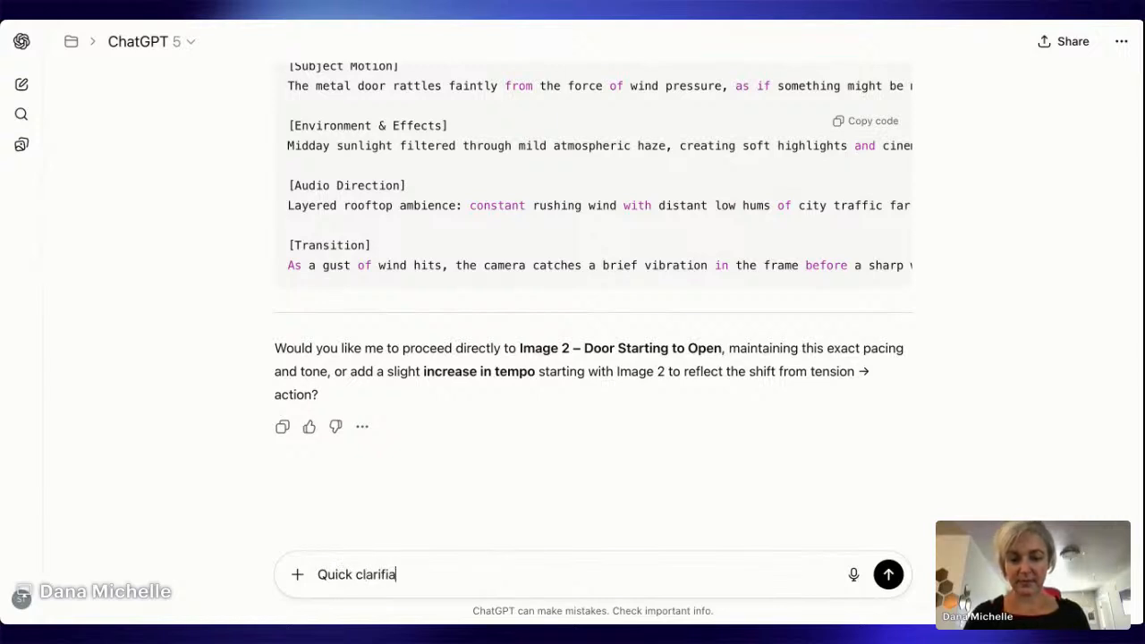
type("cation questi")
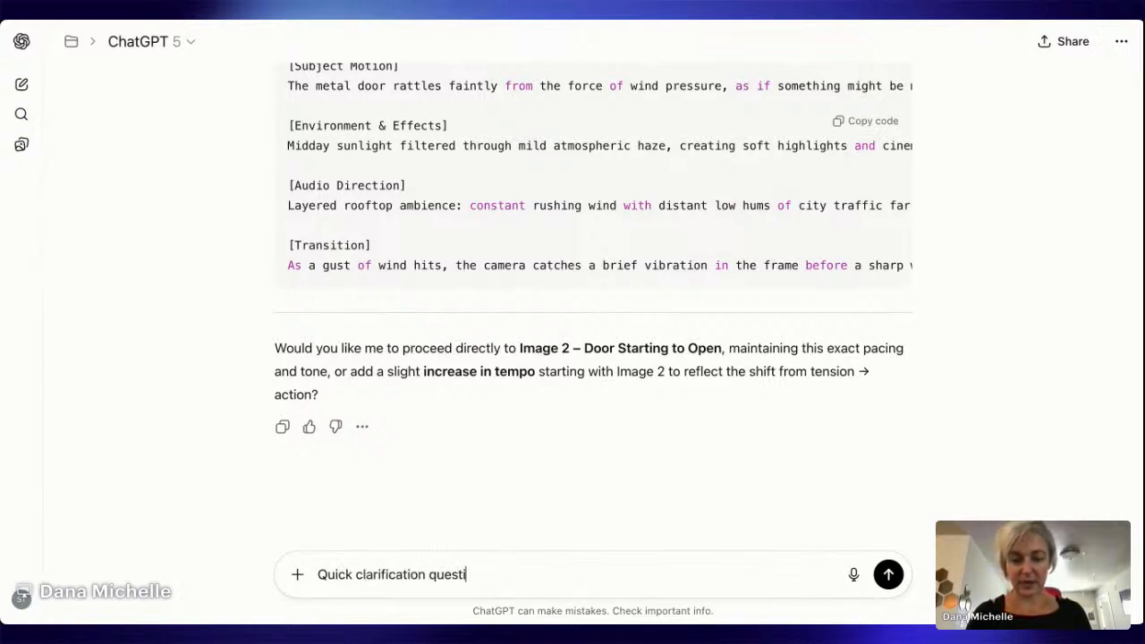
type("on - wa")
key("BackSpace")
key("BackSpace")
type("are")
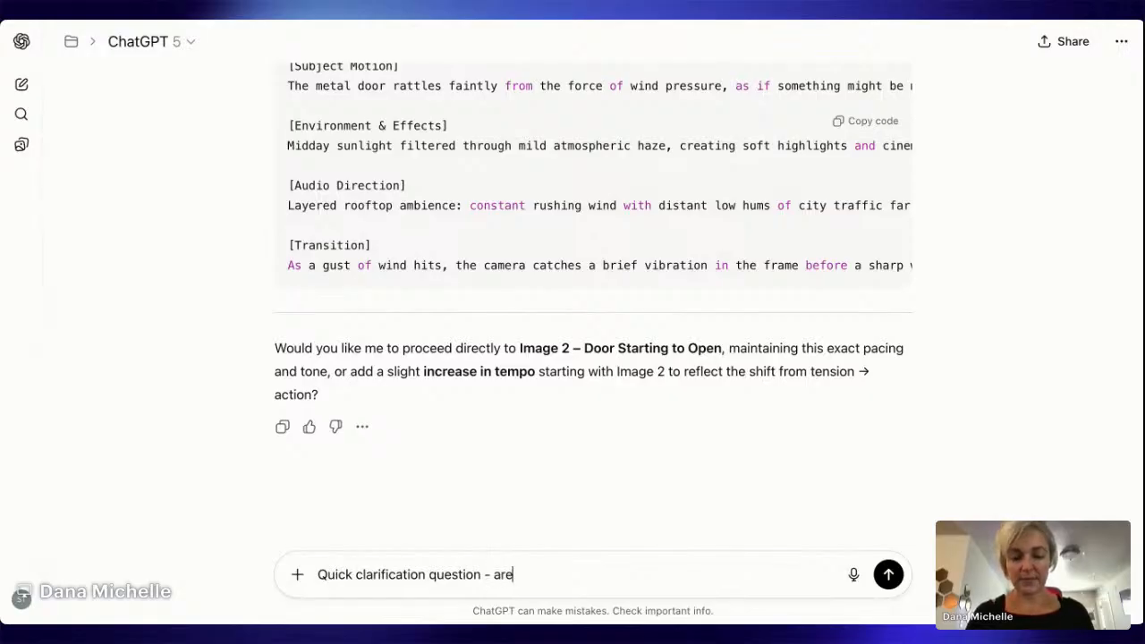
Step: Continue the question with "we breaking down the image motion directives into each image"
type(" we break")
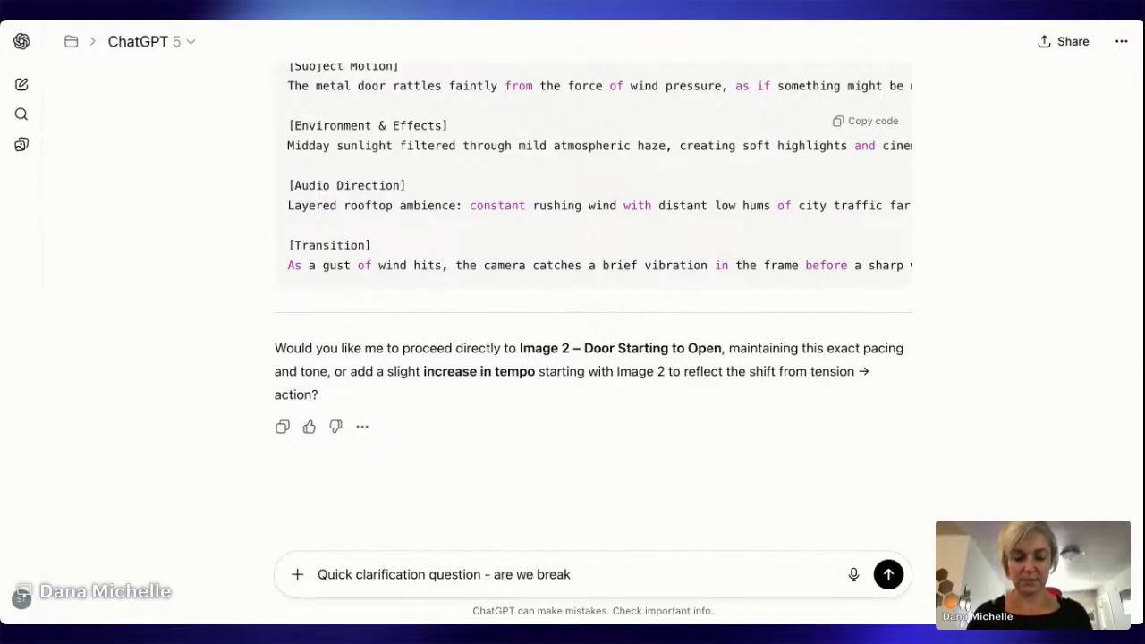
type("eing down the di")
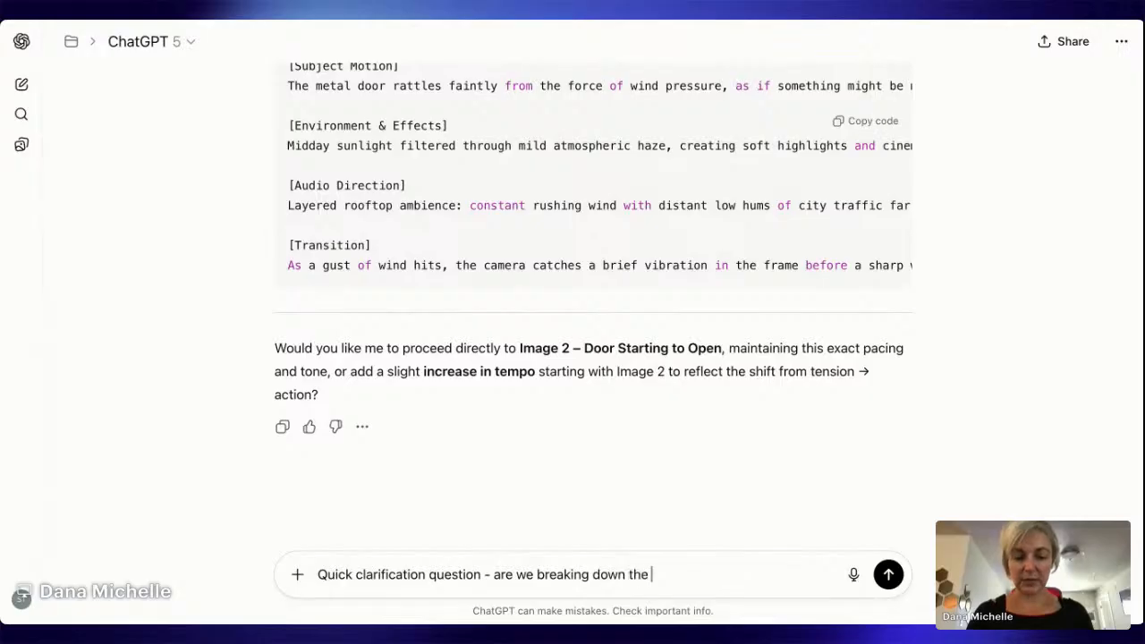
key("BackSpace")
key("BackSpace")
type("image")
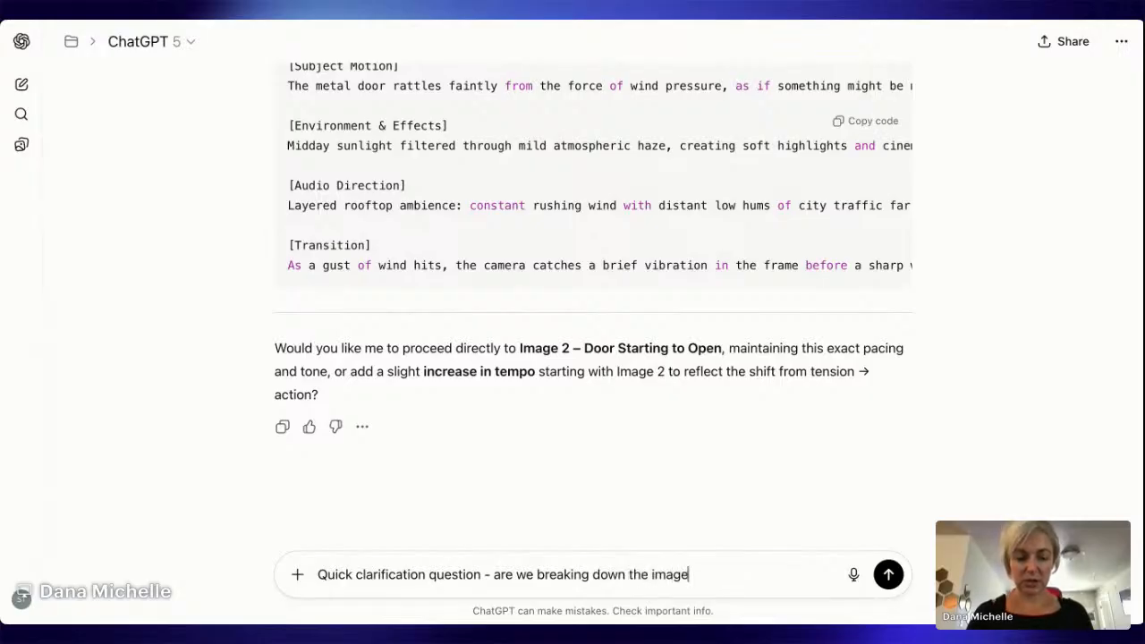
type(" motion ")
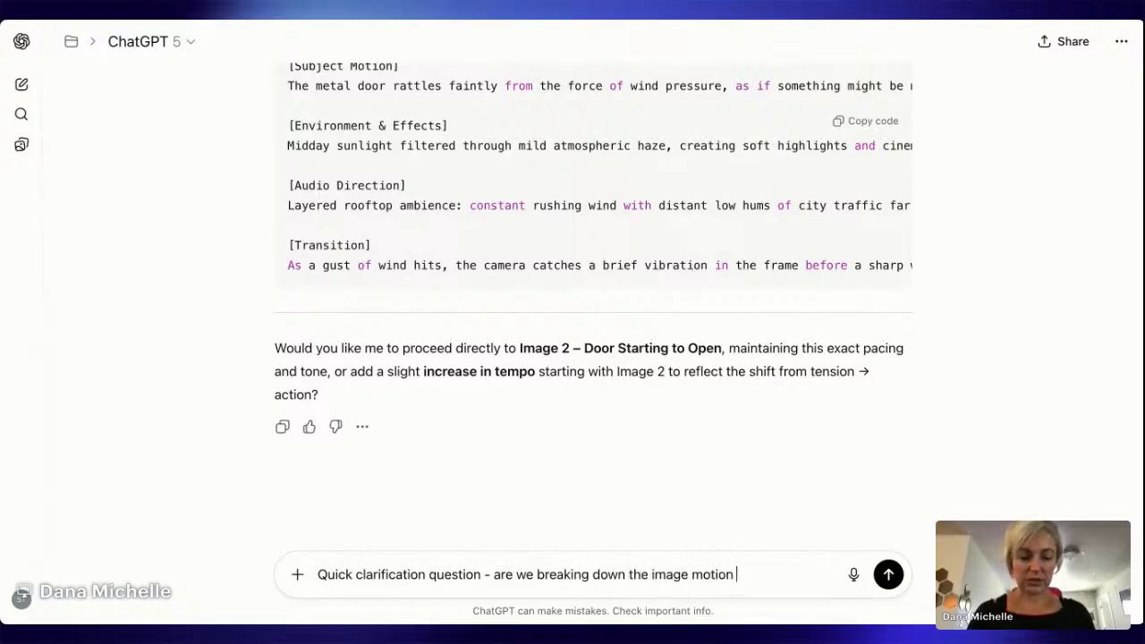
type("directions")
key("BackSpace")
key("BackSpace")
key("BackSpace")
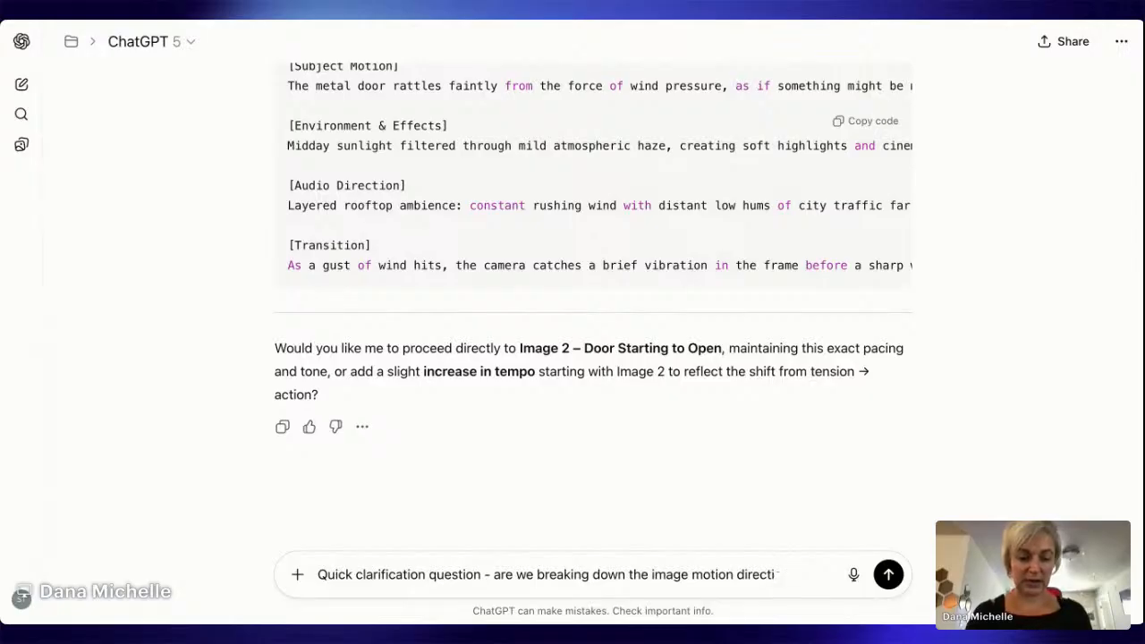
type("tives into ")
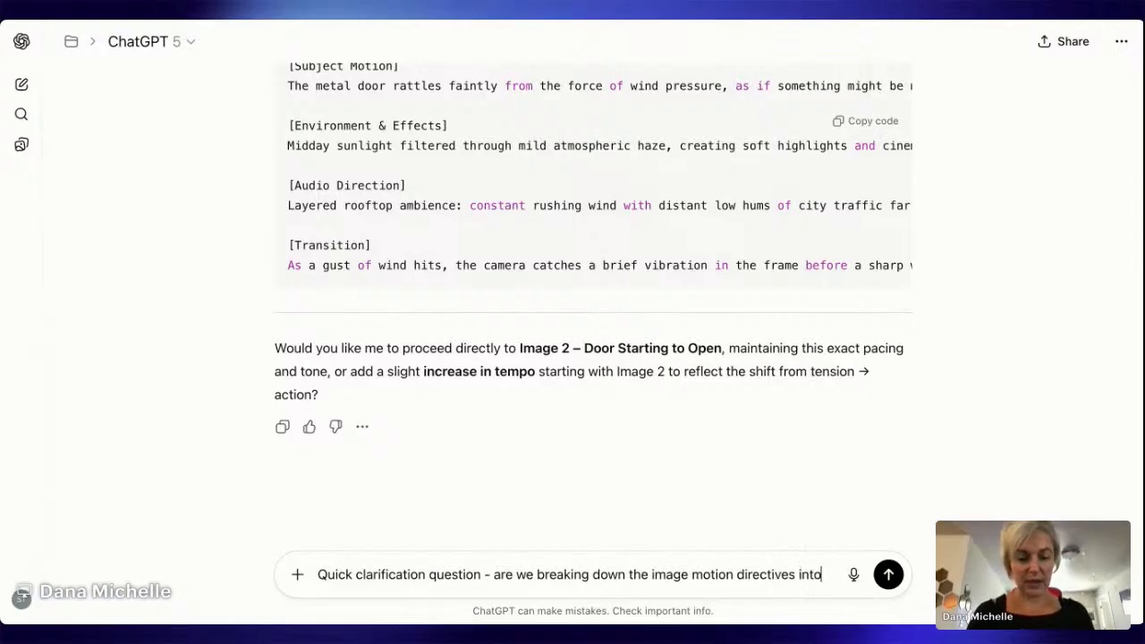
type("each")
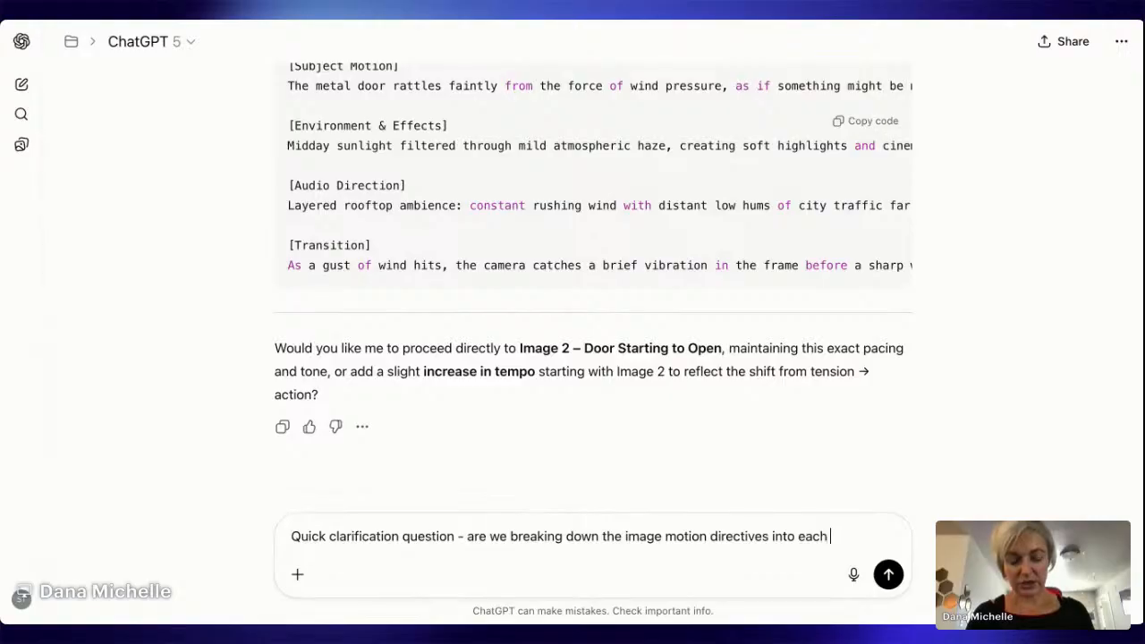
type(" image o")
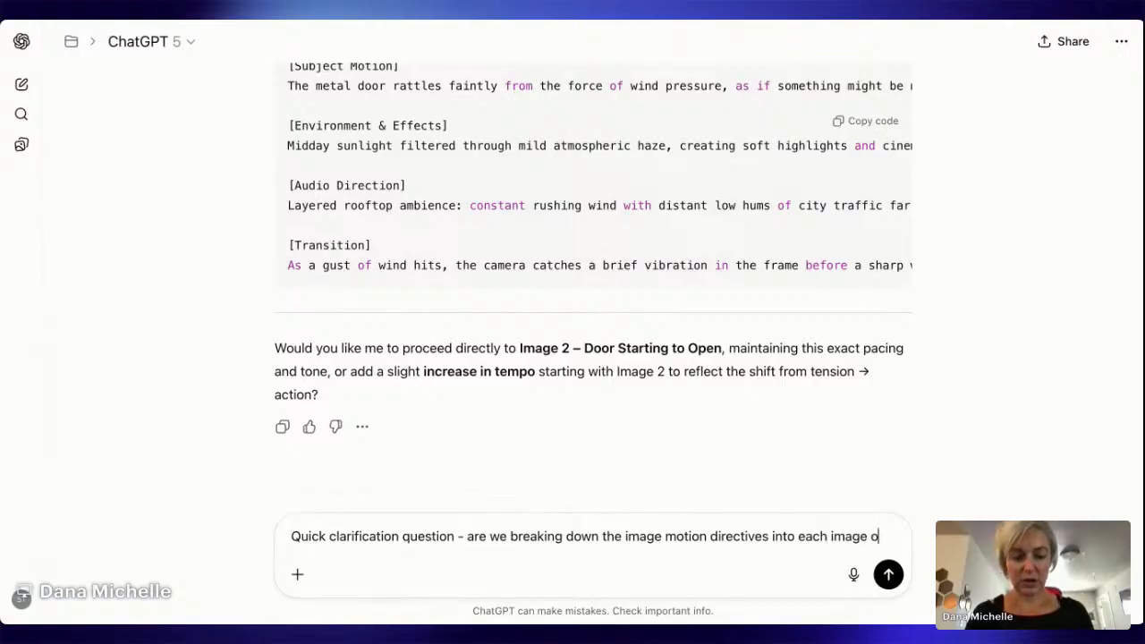
Step: Complete the question with "or are we going to provide all 5 images with one long directive?" and send it
type("r are we gong to g")
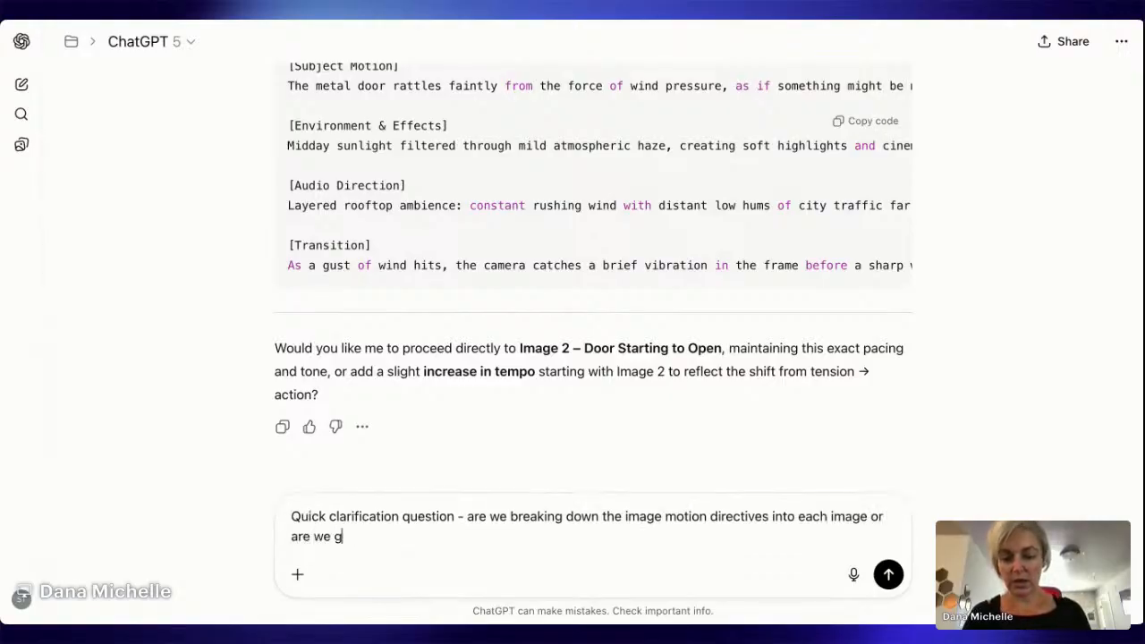
key("BackSpace")
key("BackSpace")
key("BackSpace")
key("BackSpace")
key("BackSpace")
key("BackSpace")
key("BackSpace")
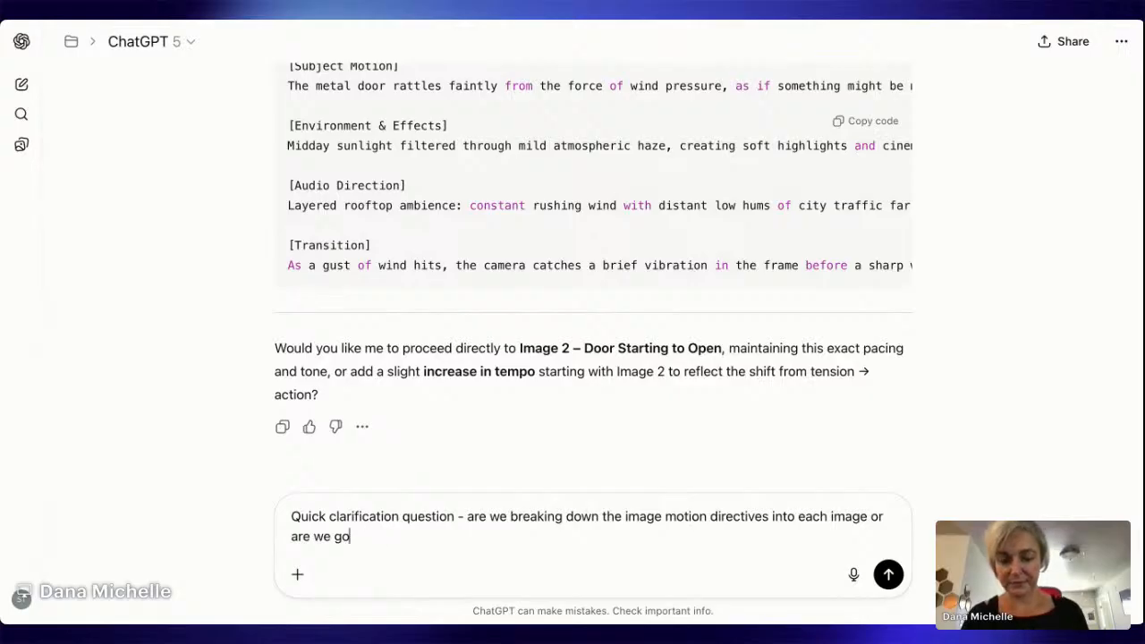
type("oing to ")
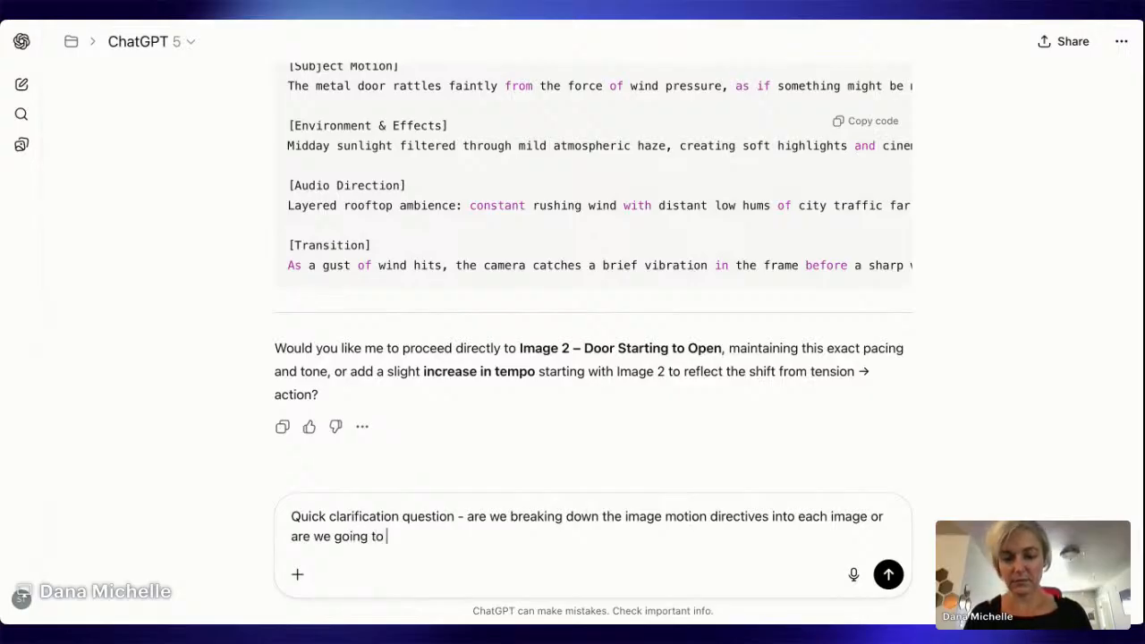
type("provide all ")
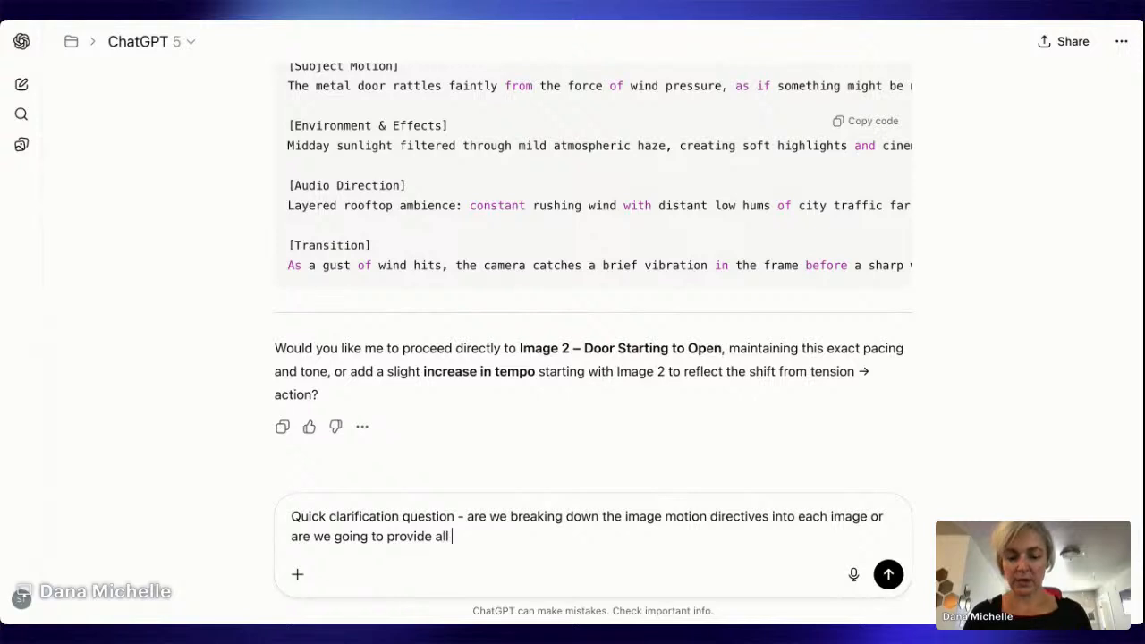
type("5 images with one long")
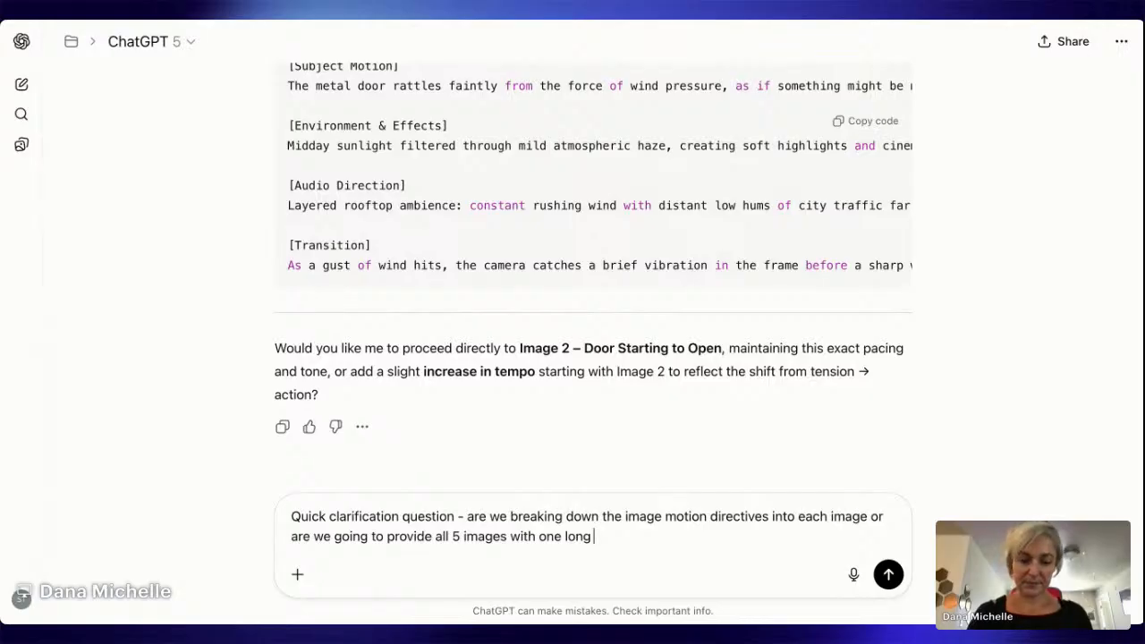
type(" directive?")
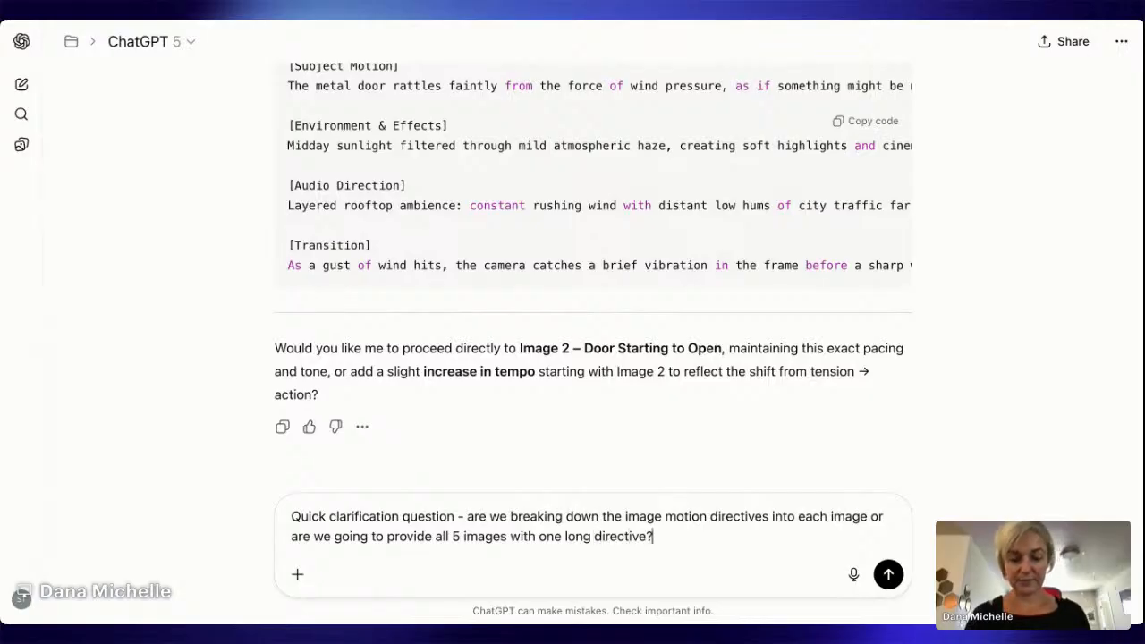
key("Return")
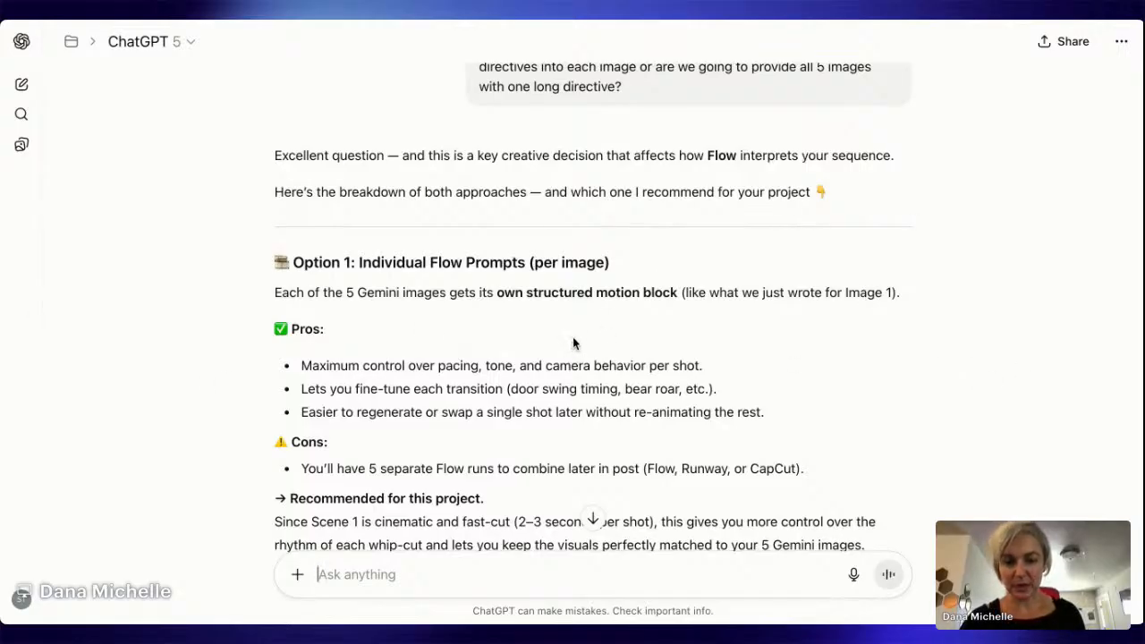
Step: Read ChatGPT's comparison of individual Flow prompts per image and one long directive, including its Best Path Forward recommendation
scroll(573, 336, "down", 3)
scroll(568, 333, "down", 5)
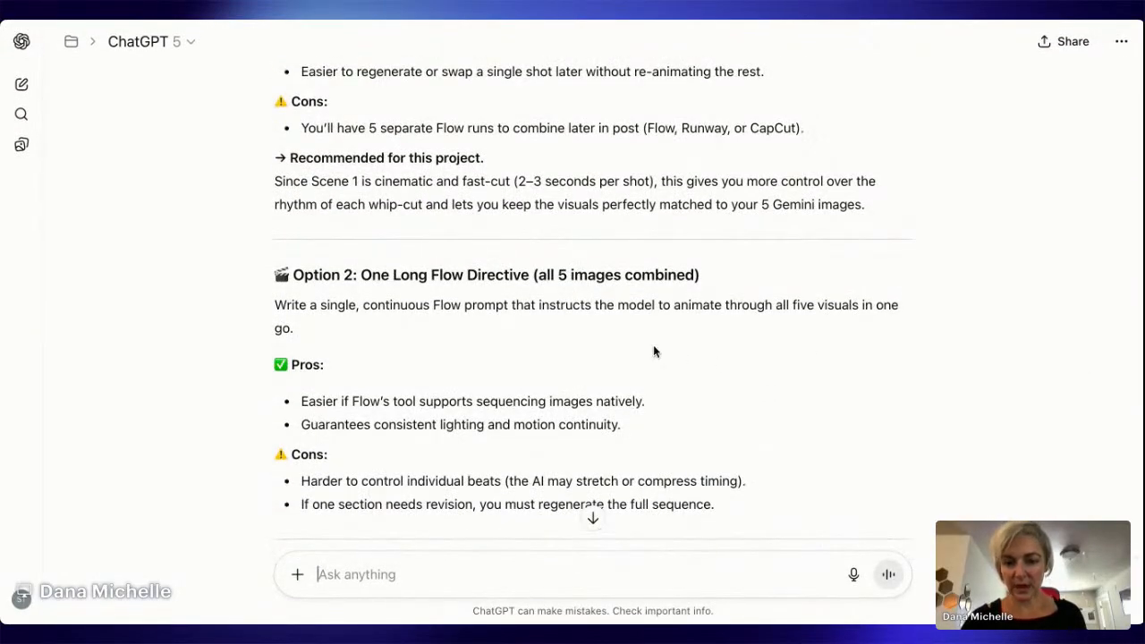
scroll(653, 349, "down", 4)
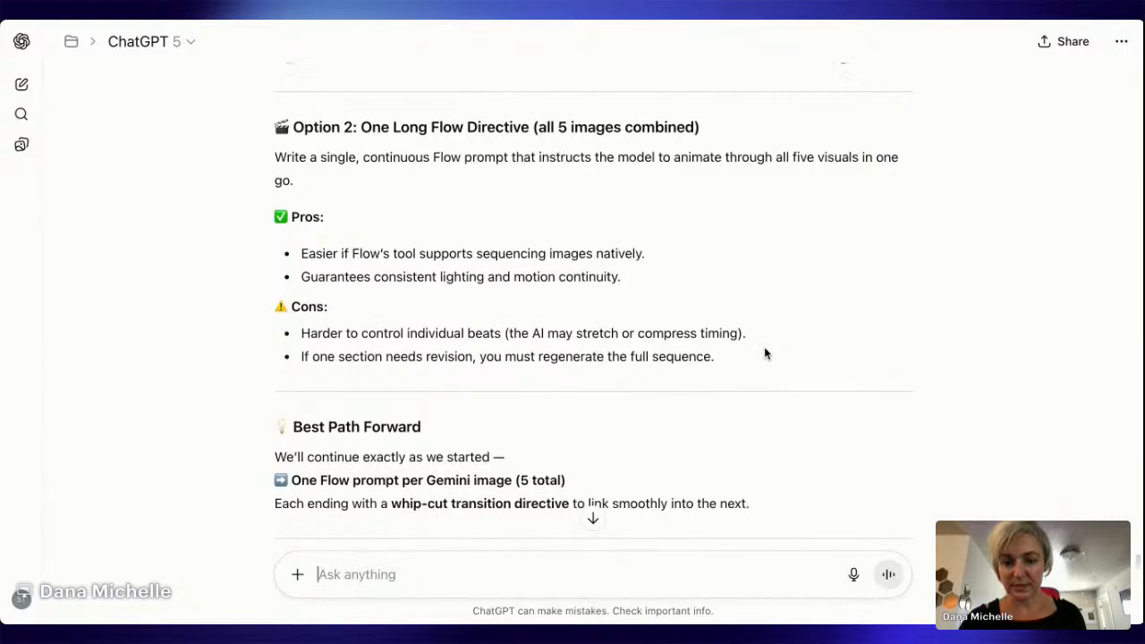
scroll(763, 349, "up", 2)
scroll(763, 345, "down", 1)
scroll(761, 345, "down", 2)
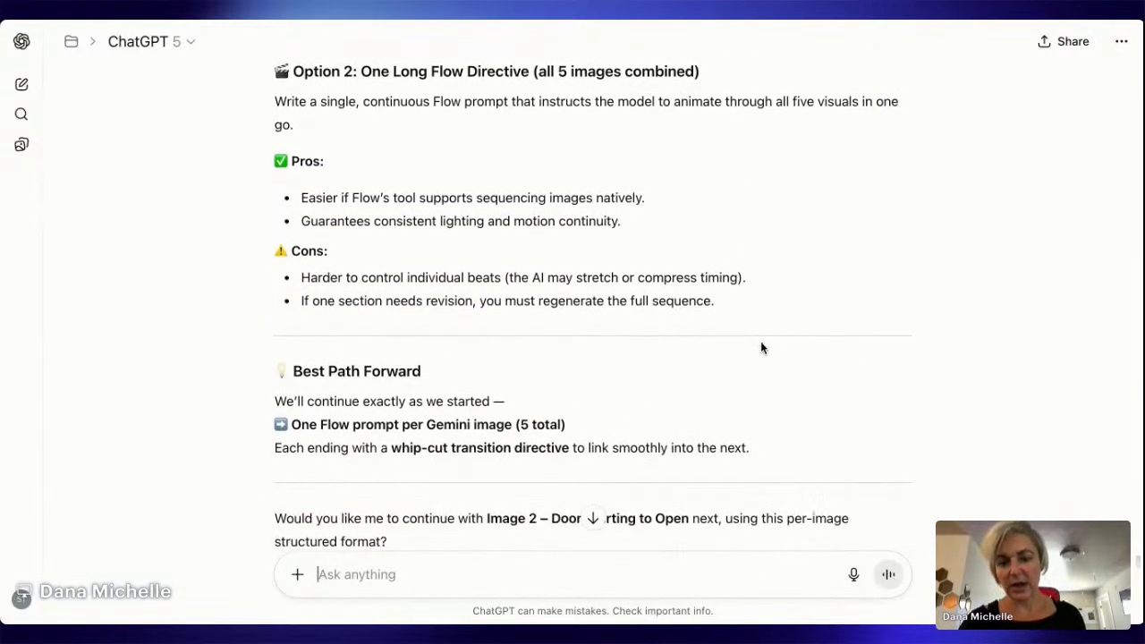
scroll(751, 357, "up", 9)
scroll(742, 359, "up", 1)
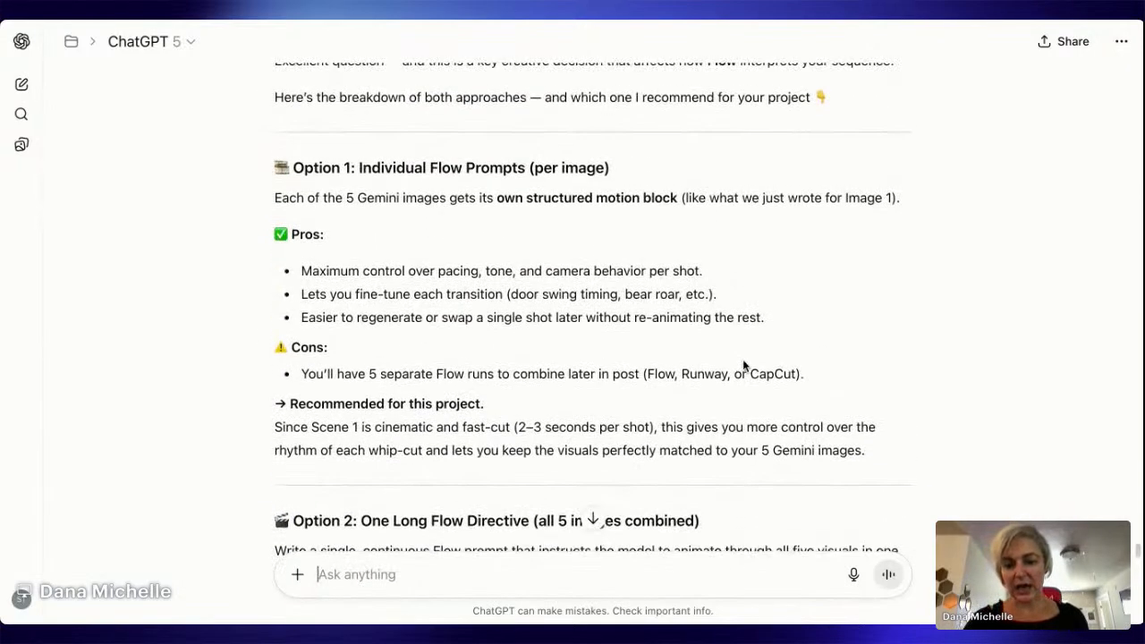
scroll(738, 358, "down", 13)
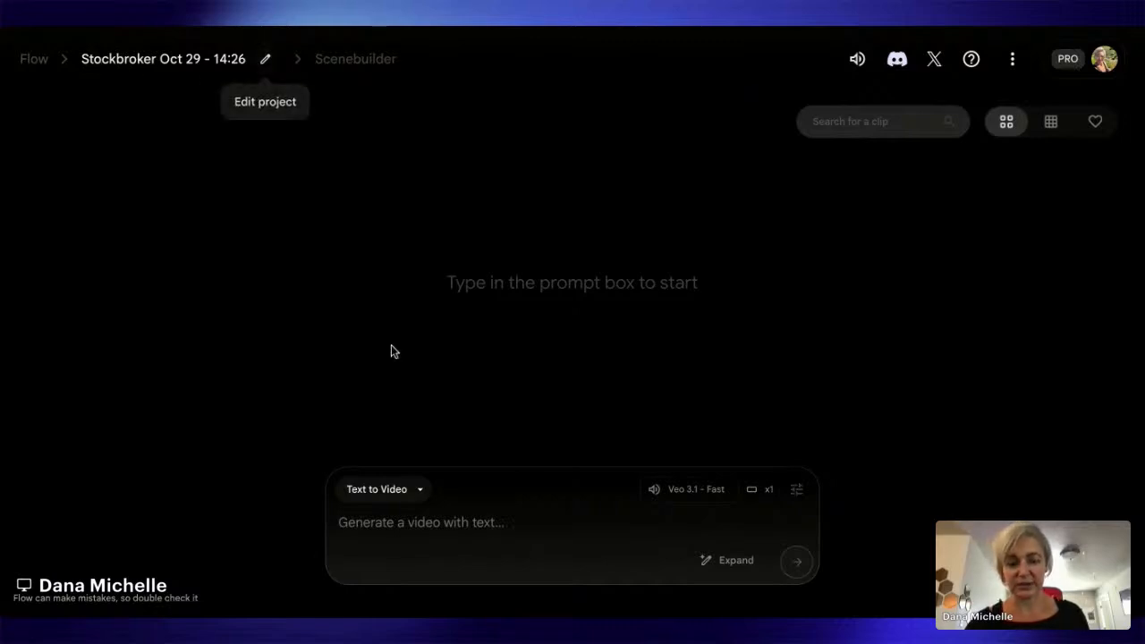
Step: Switch to Flow and configure the Stockbroker project's prompt for Frames to Video with the Portrait (9:16) aspect ratio
left_click(401, 492)
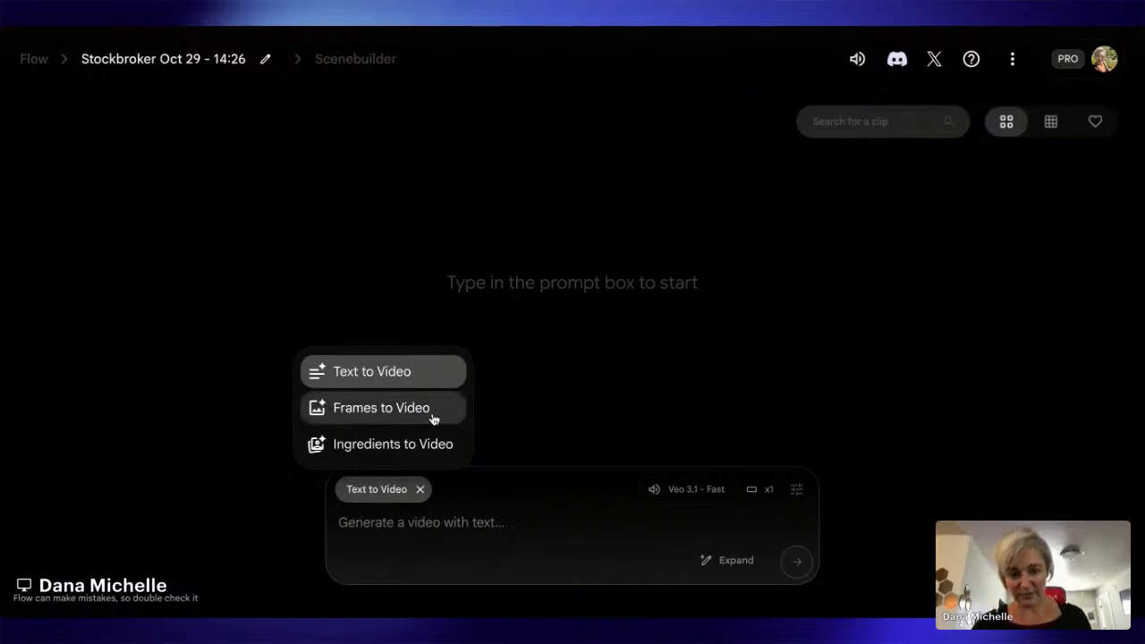
left_click(380, 408)
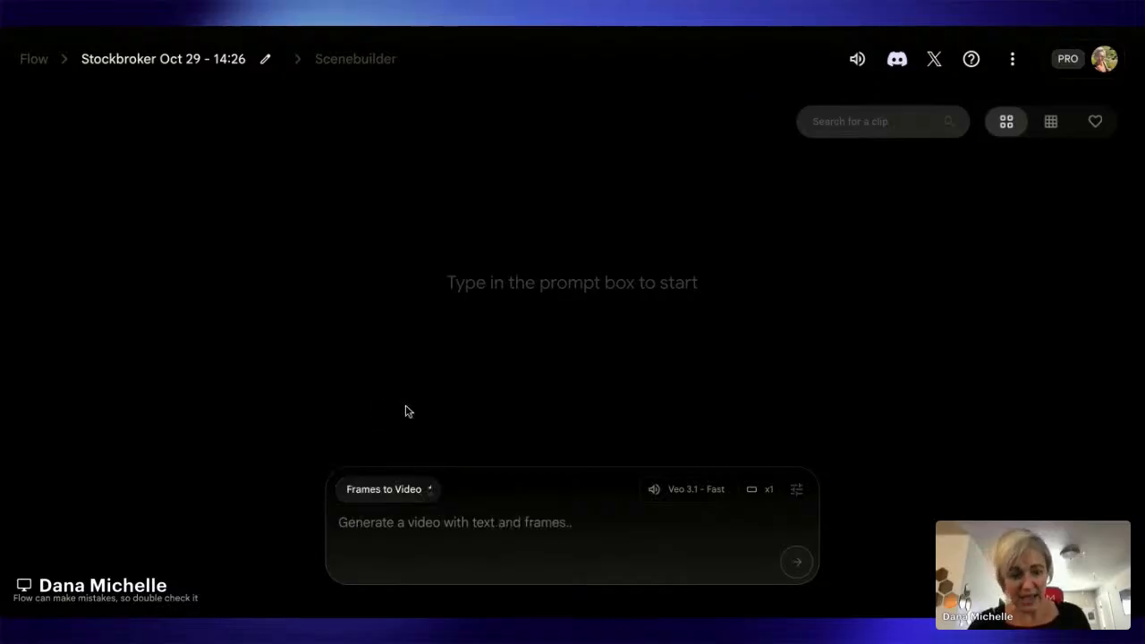
left_click(691, 494)
left_click(590, 344)
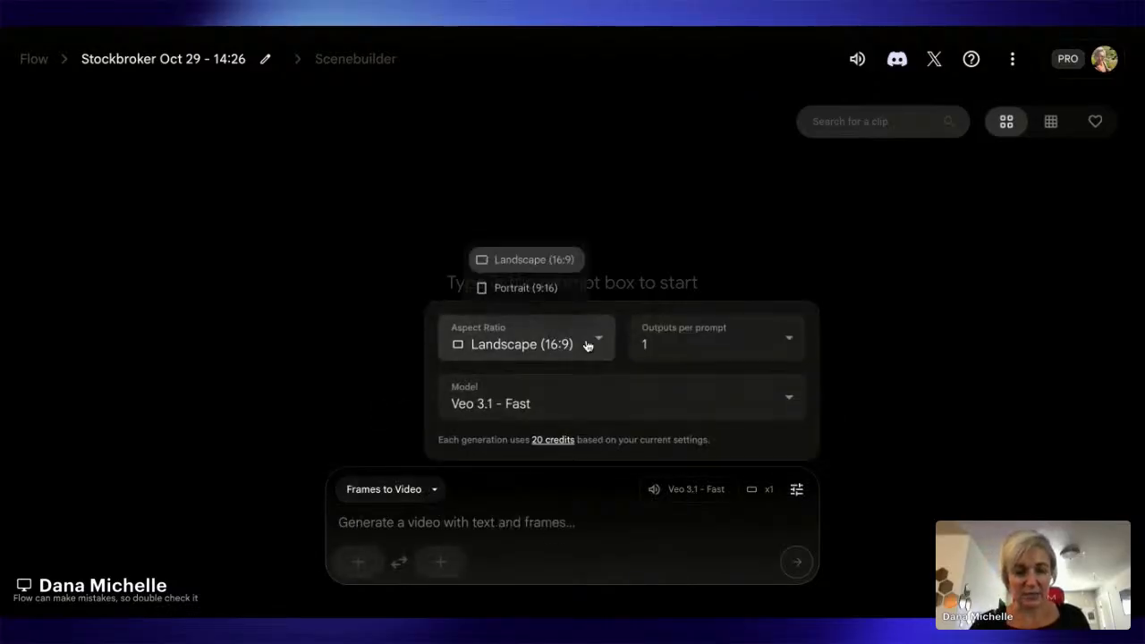
left_click(526, 284)
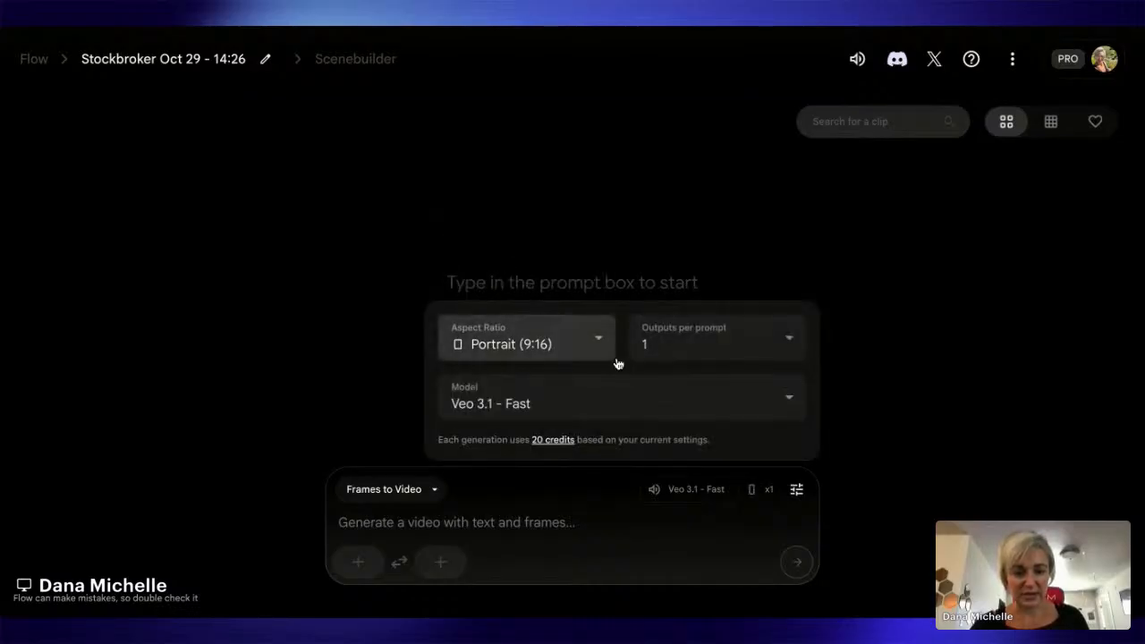
Step: Try the Veo 3.1 - Quality model, switch back to Veo 3.1 - Fast, and review the outputs-per-prompt options
left_click(620, 412)
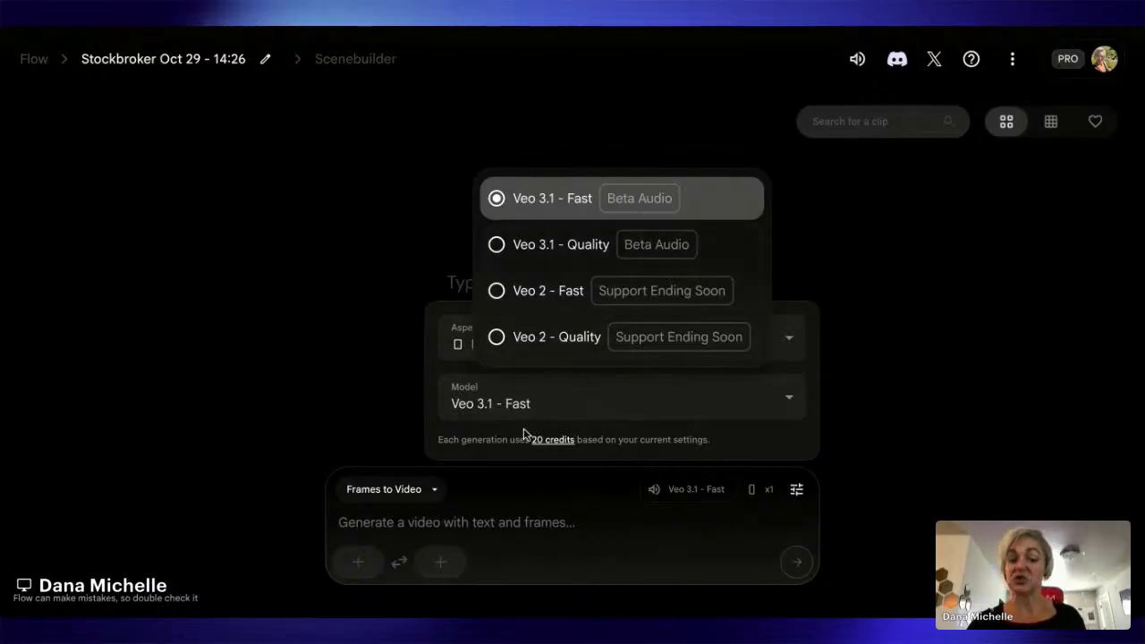
left_click(500, 244)
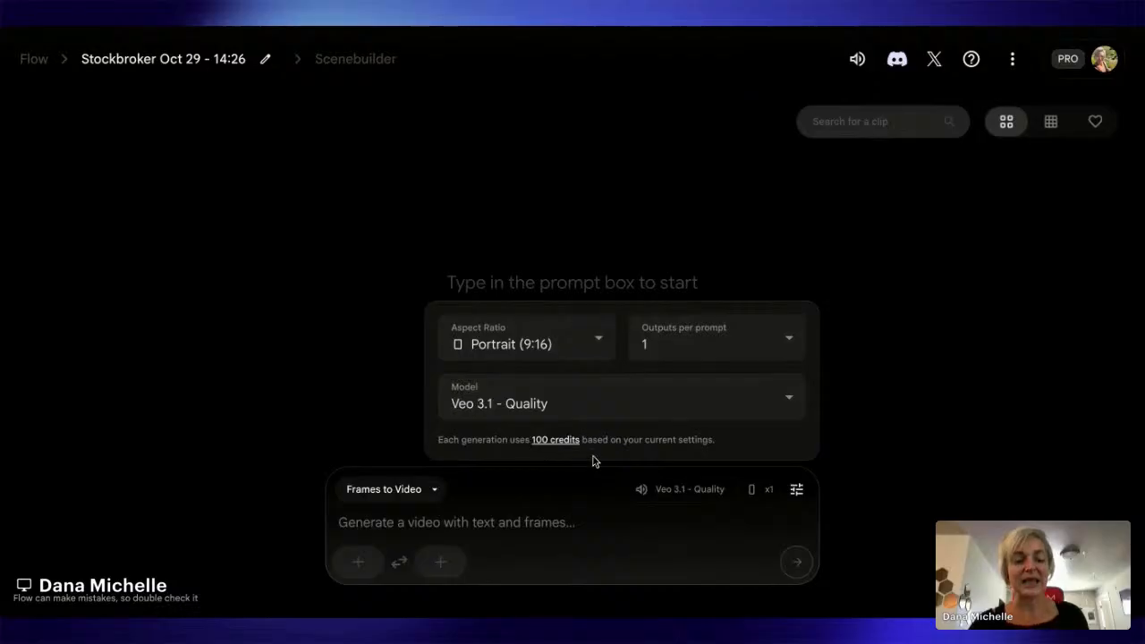
left_click(536, 402)
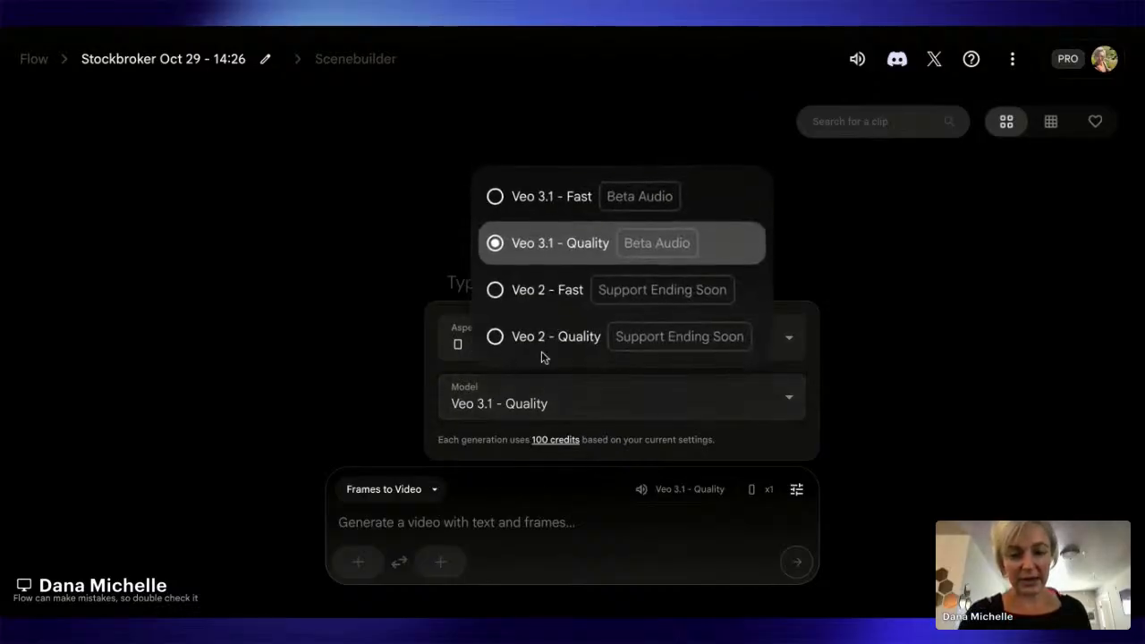
left_click(569, 210)
left_click(723, 338)
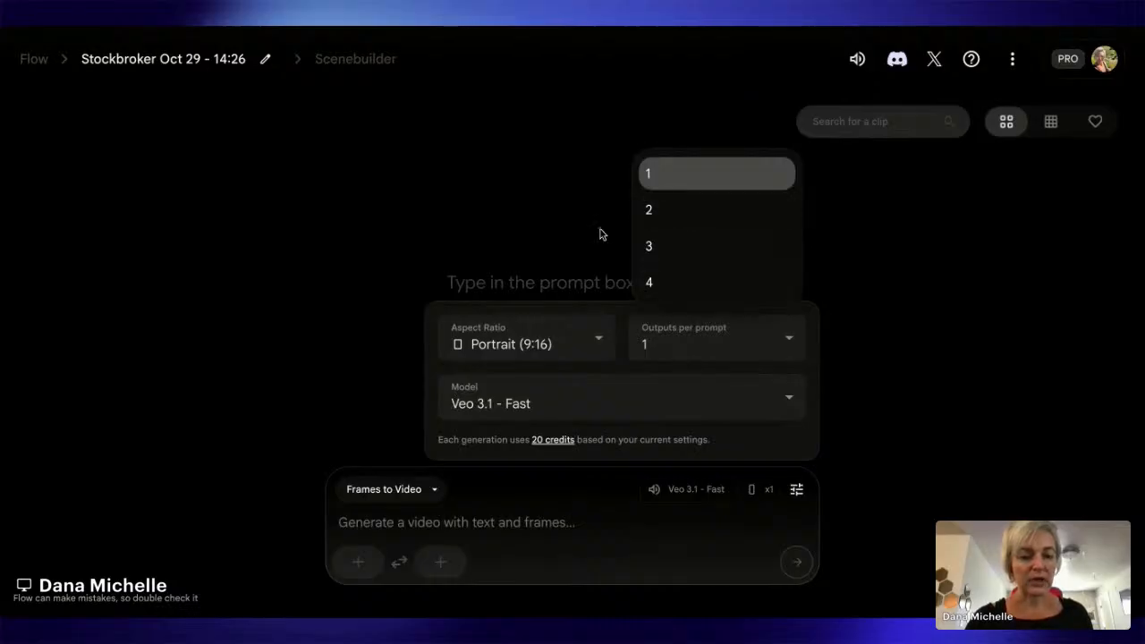
left_click(704, 335)
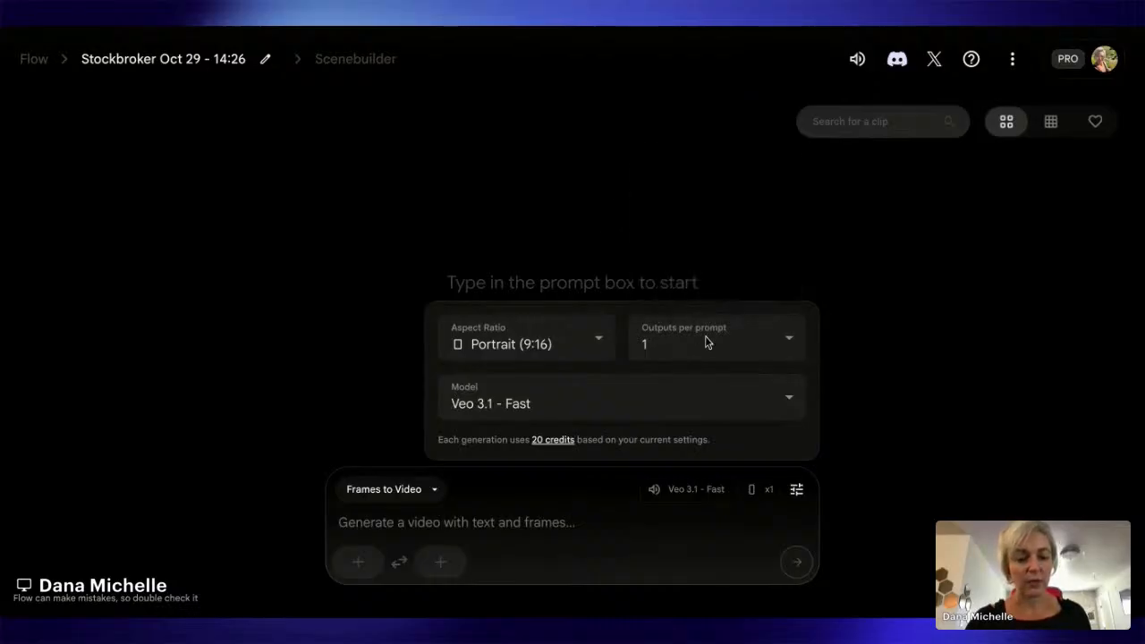
left_click(914, 355)
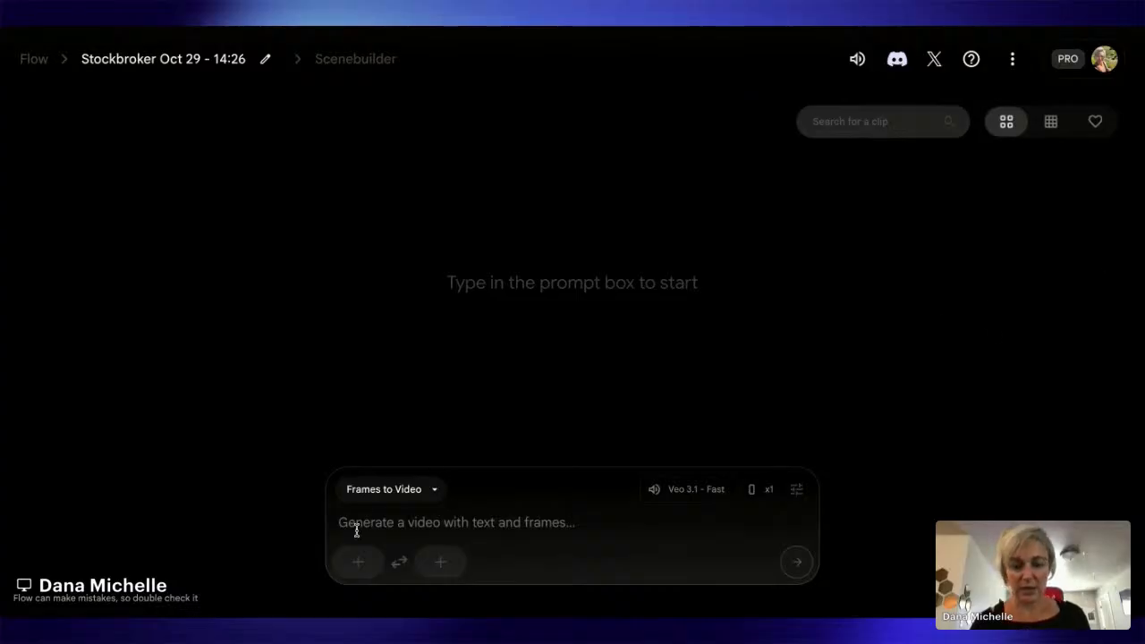
Step: Generate the Image 1 video from the copied ChatGPT prompt, using the closed rooftop door image cropped to Portrait as the start frame
key("ctrl+v")
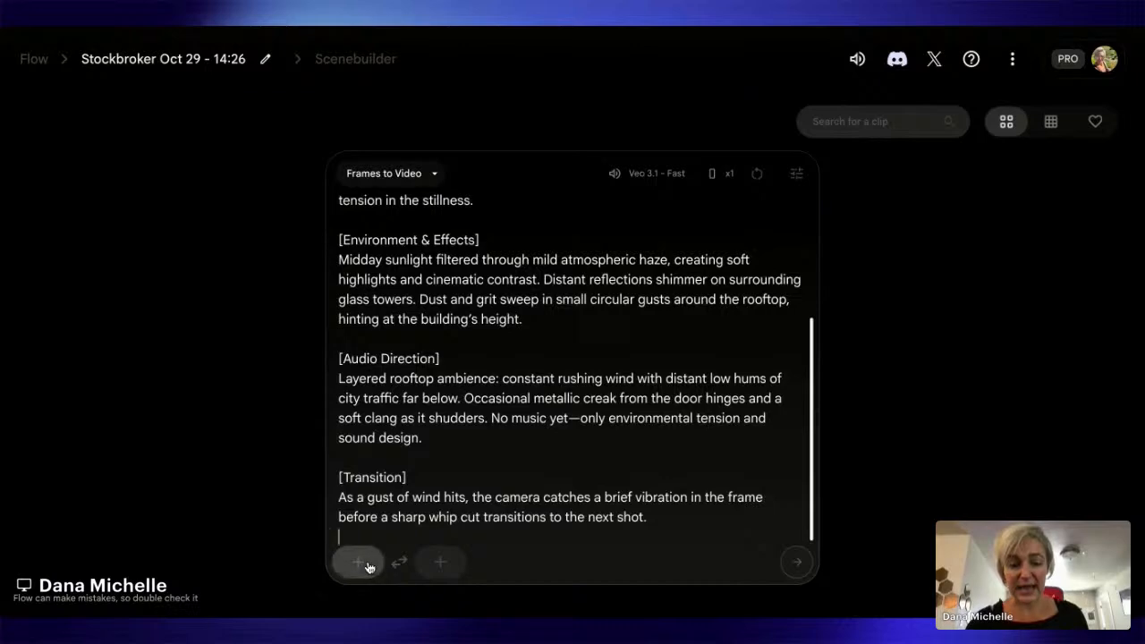
left_click(366, 561)
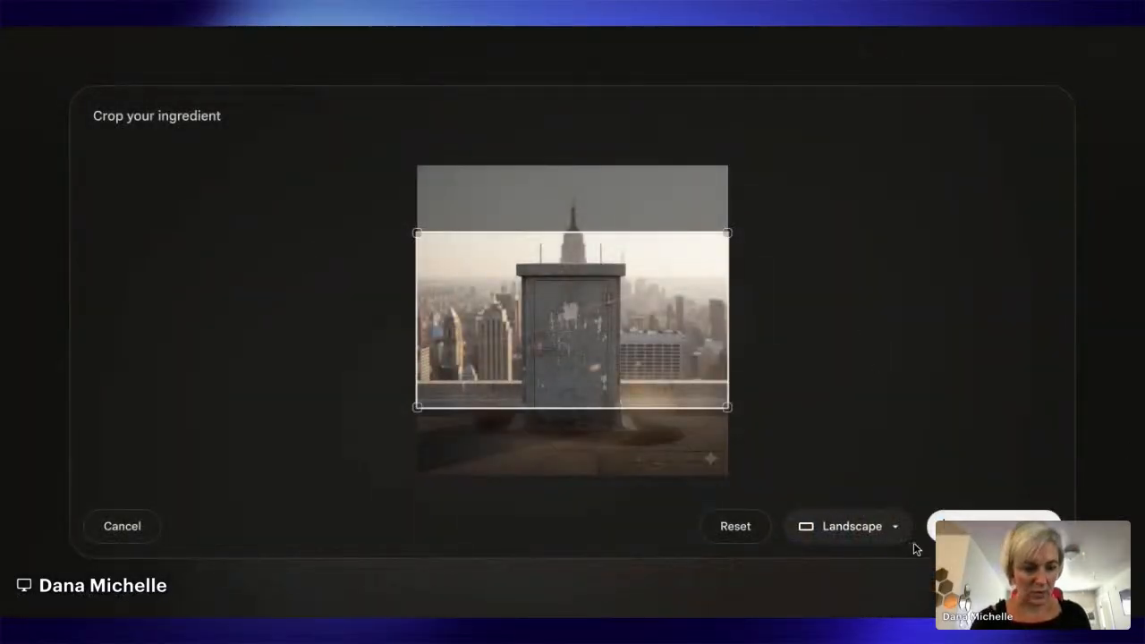
left_click(867, 524)
left_click(841, 443)
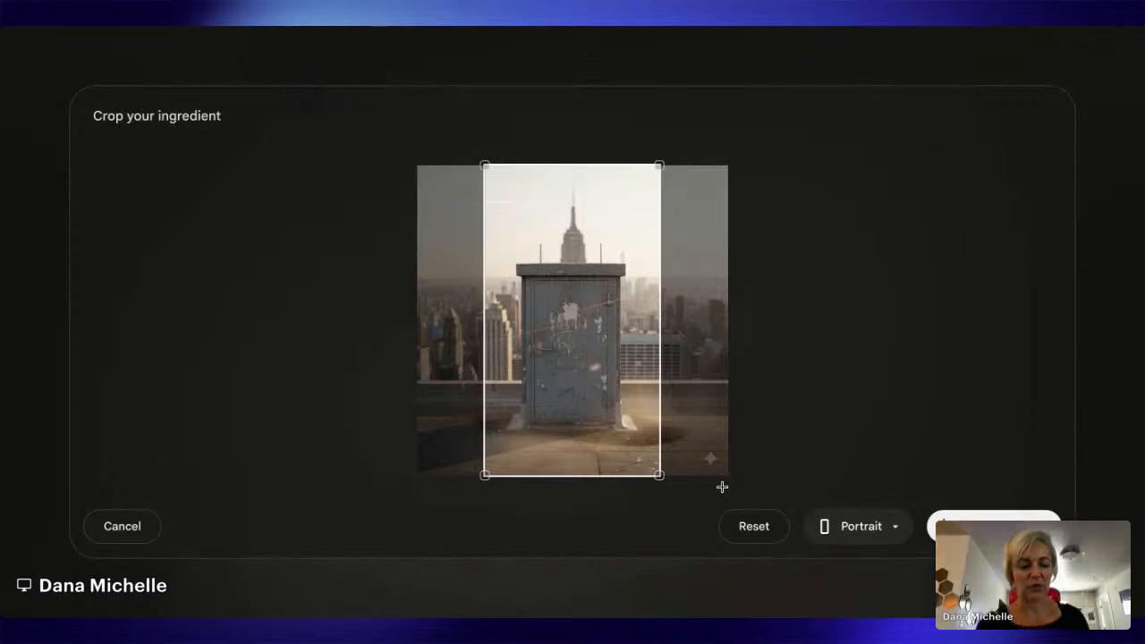
left_click(940, 526)
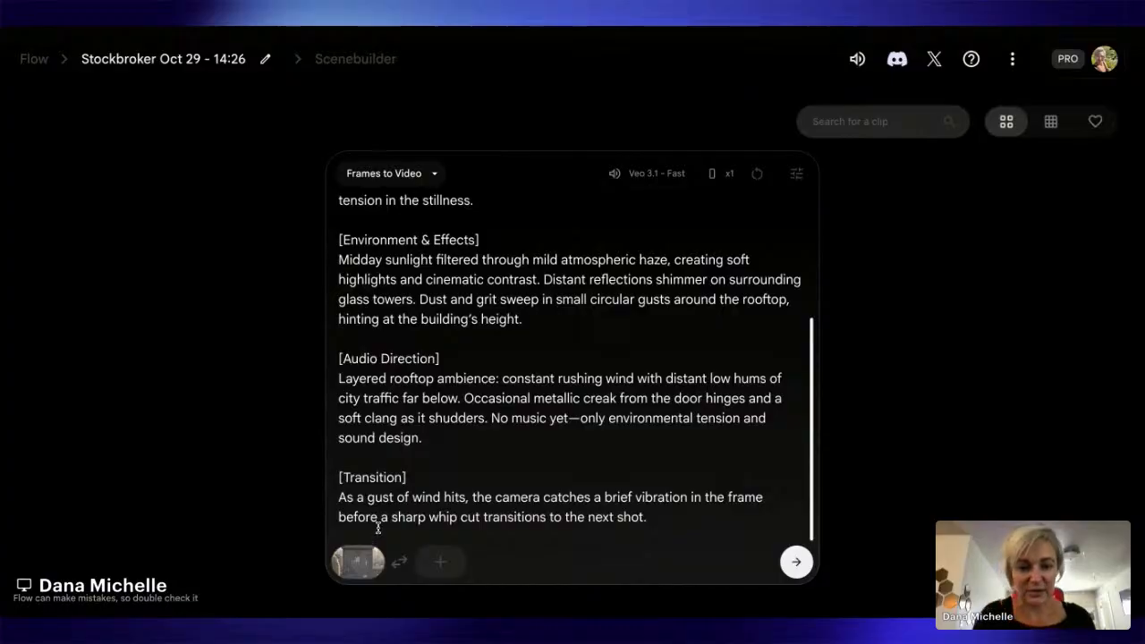
left_click(797, 563)
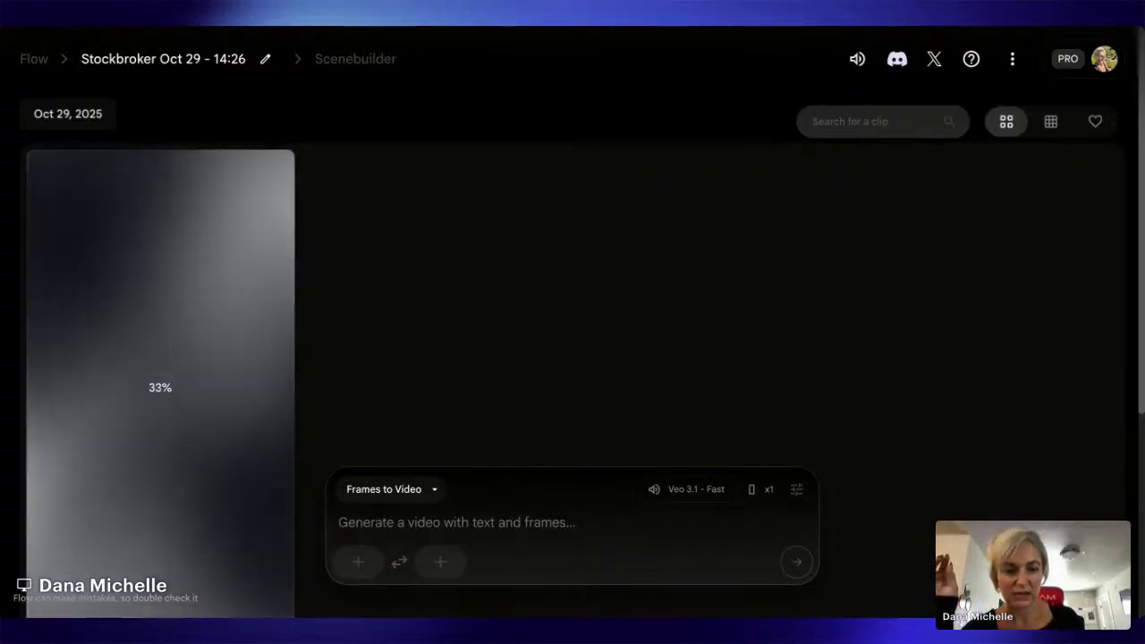
Step: Paste the Image 2 prompt and upload the opening rooftop door image as its start frame with a Portrait crop
left_click(458, 526)
key("ctrl+v")
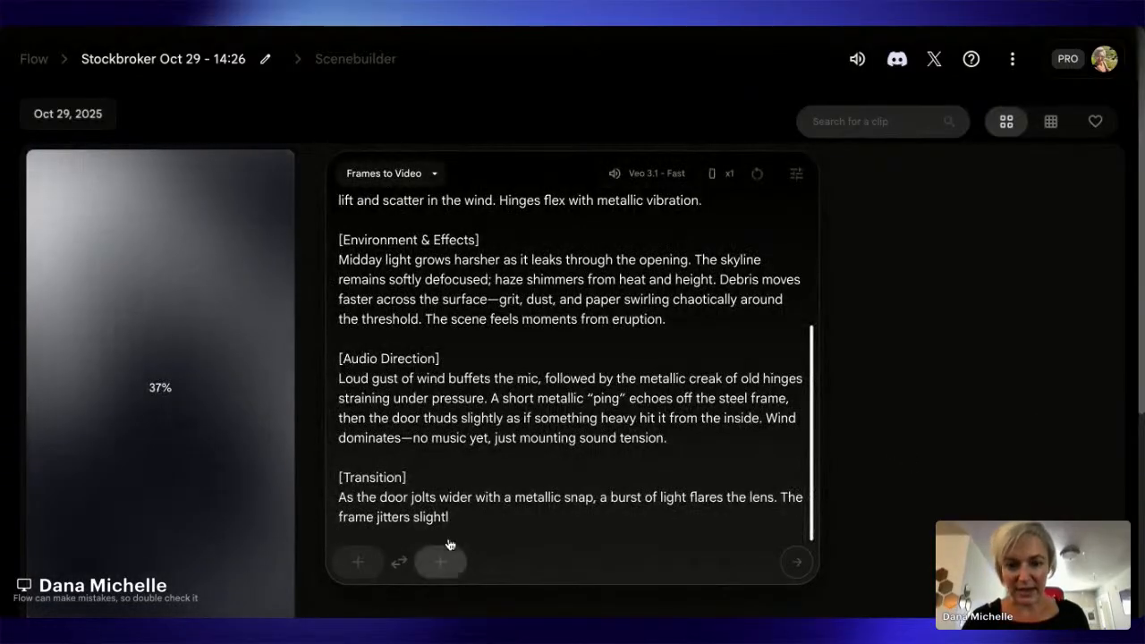
scroll(521, 398, "up", 5)
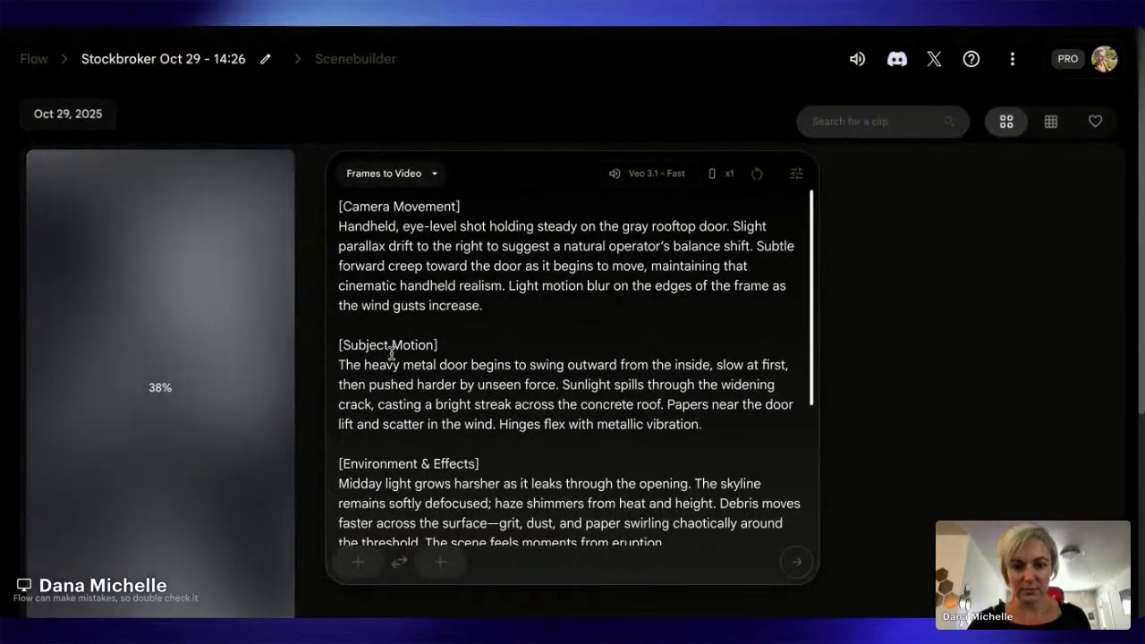
left_click(357, 561)
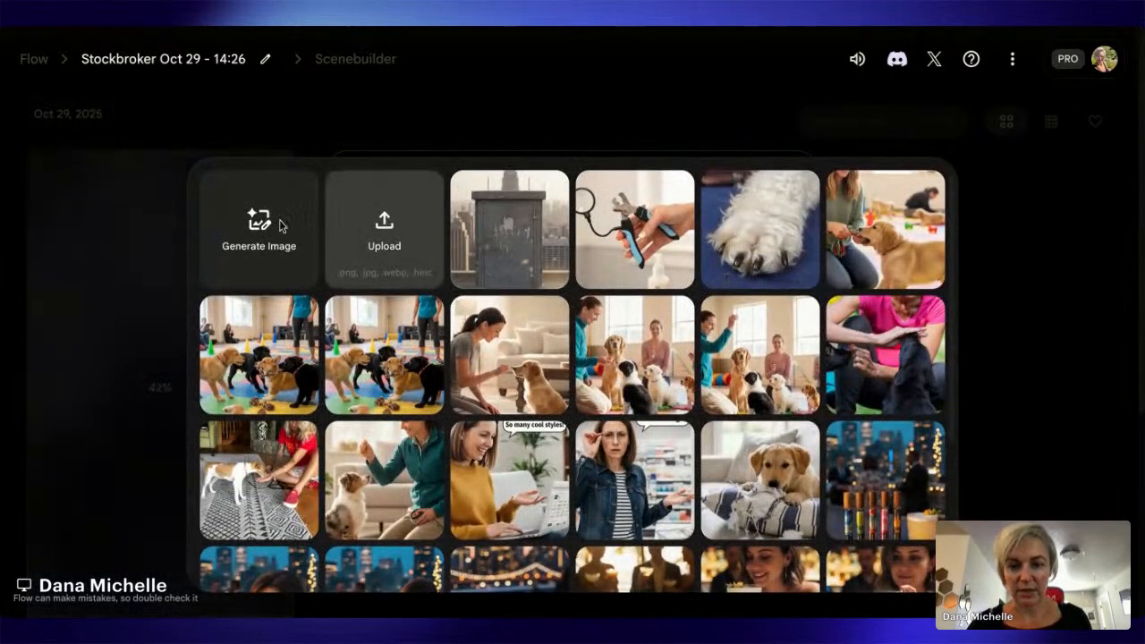
left_click(382, 241)
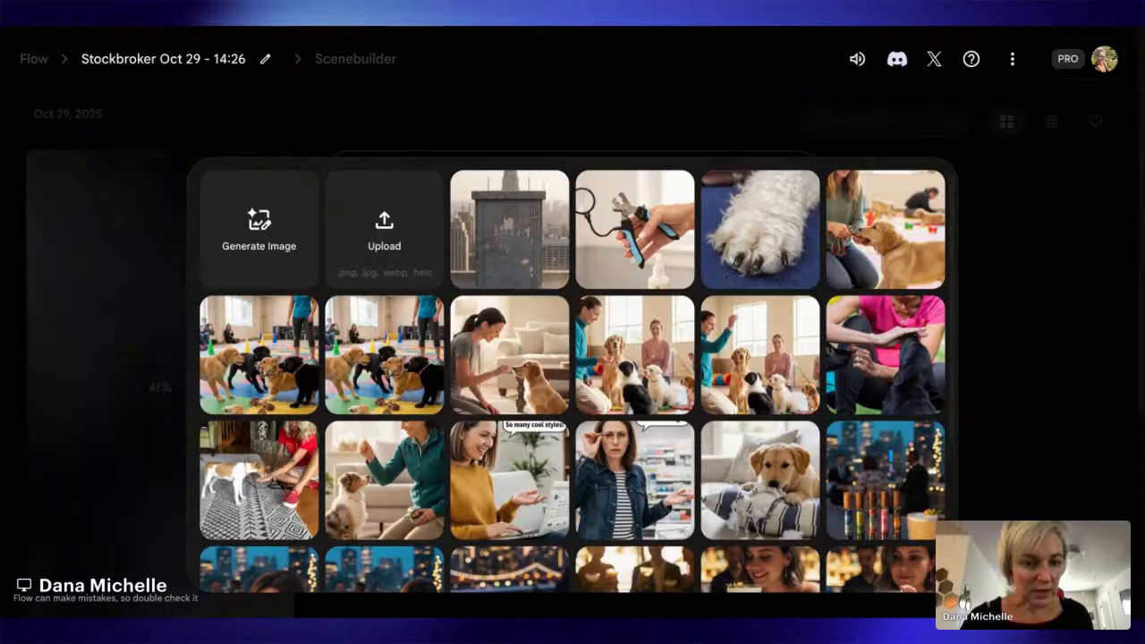
left_click(963, 417)
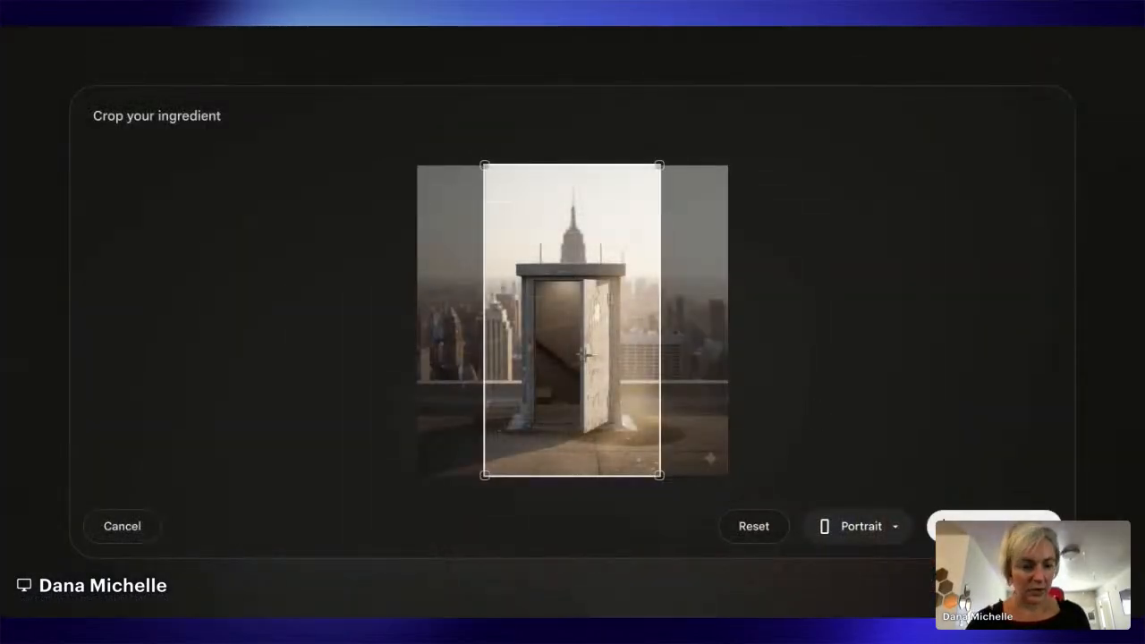
left_click(993, 525)
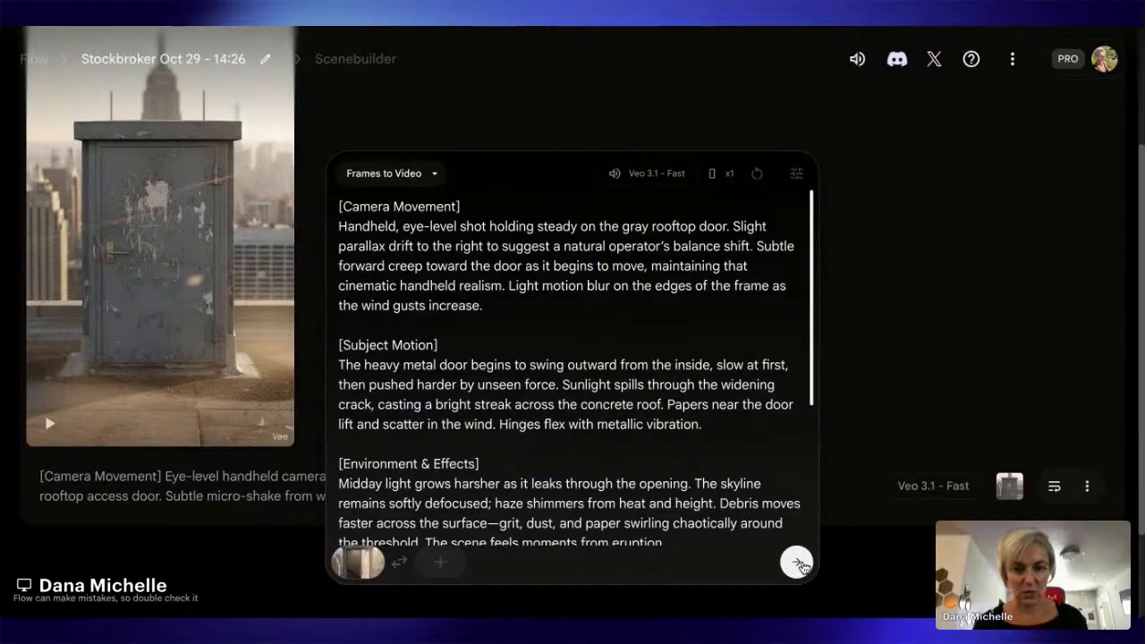
Step: Generate the Image 2 video after verifying Portrait (9:16), Veo 3.1 - Fast and 1 output per prompt in the settings
left_click(650, 176)
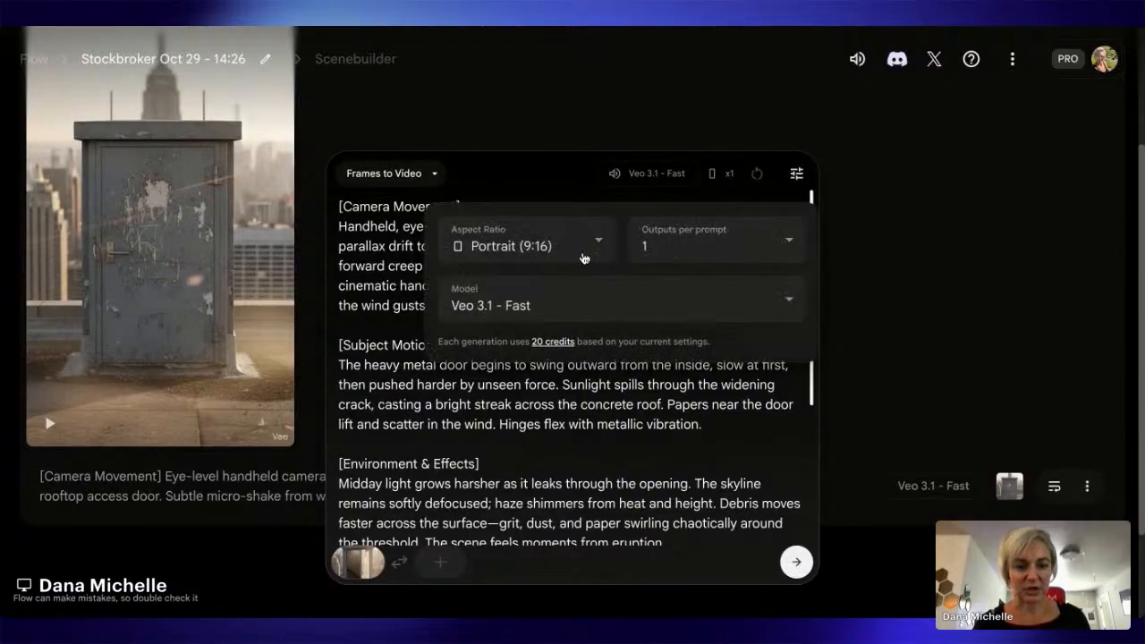
left_click(551, 248)
left_click(582, 304)
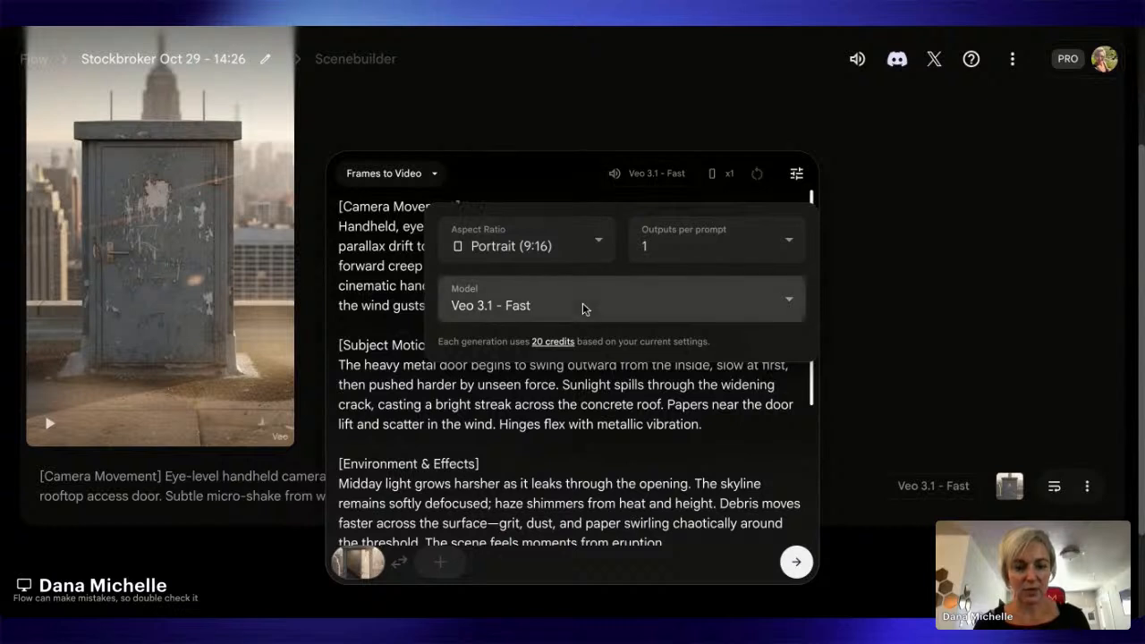
left_click(583, 306)
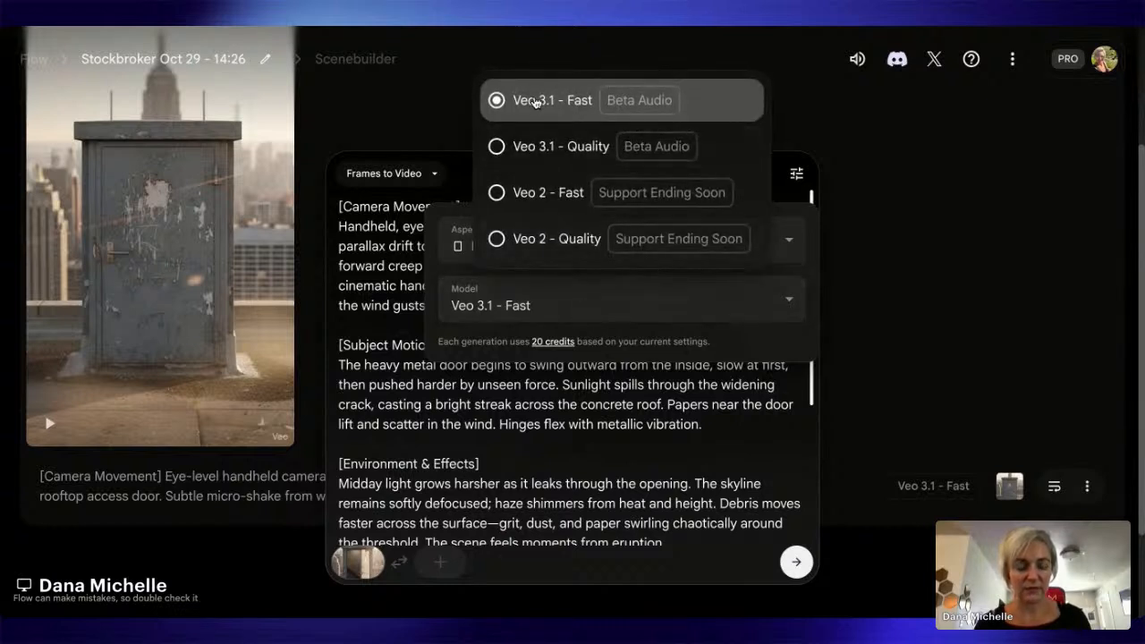
left_click(535, 102)
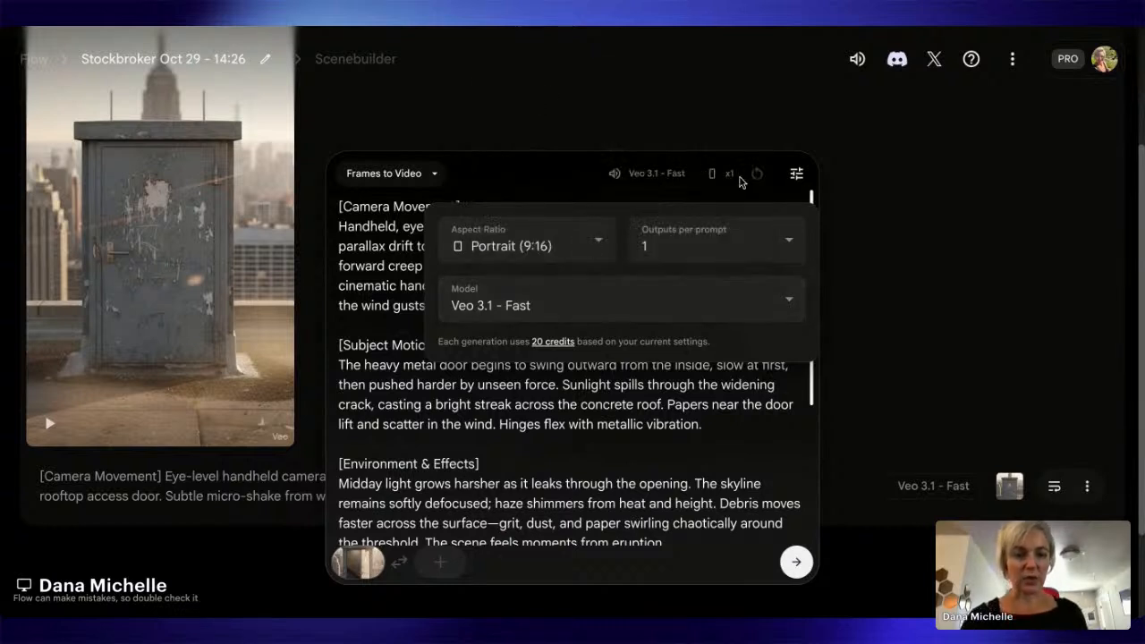
left_click(717, 231)
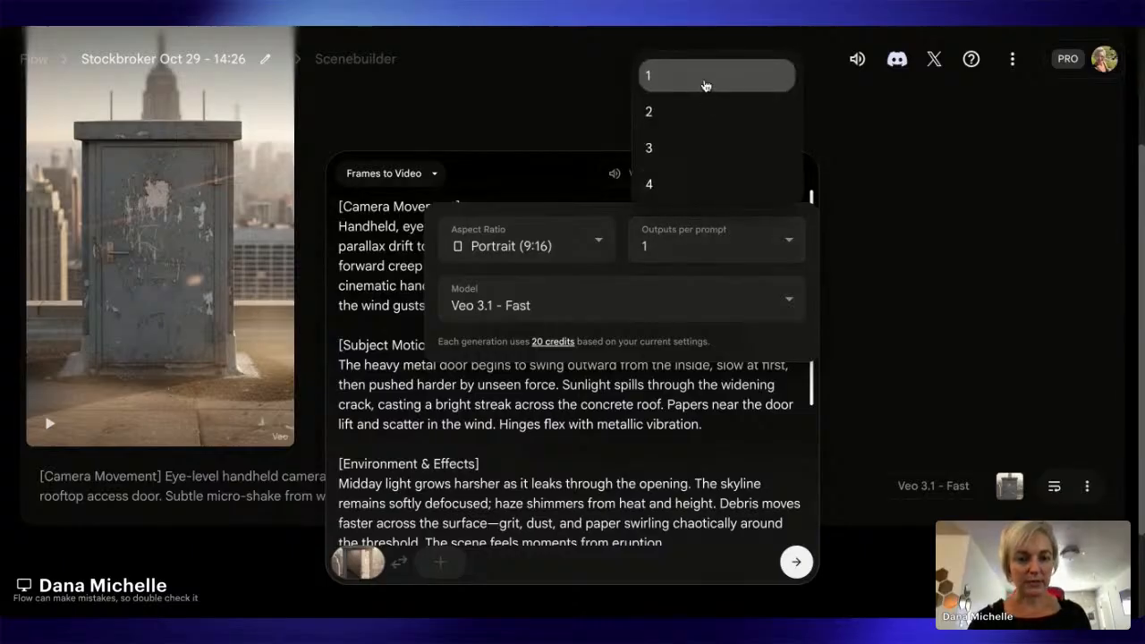
left_click(706, 86)
left_click(564, 64)
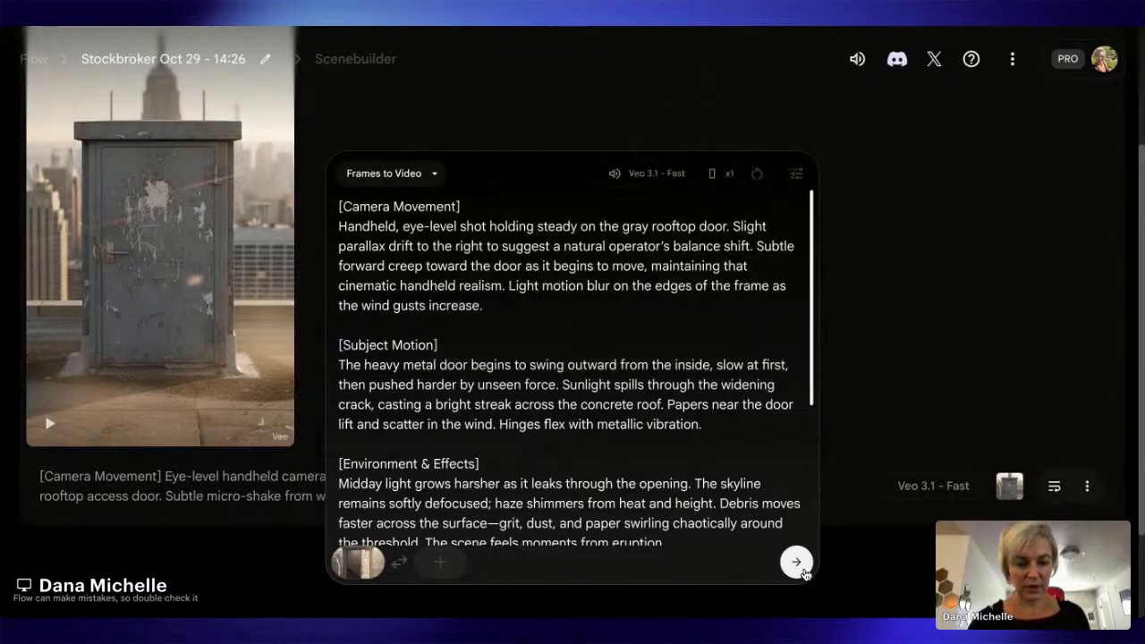
left_click(794, 561)
Step: Preview the finished closed rooftop door clip and skip to about 0:07 near its end
scroll(141, 290, "down", 7)
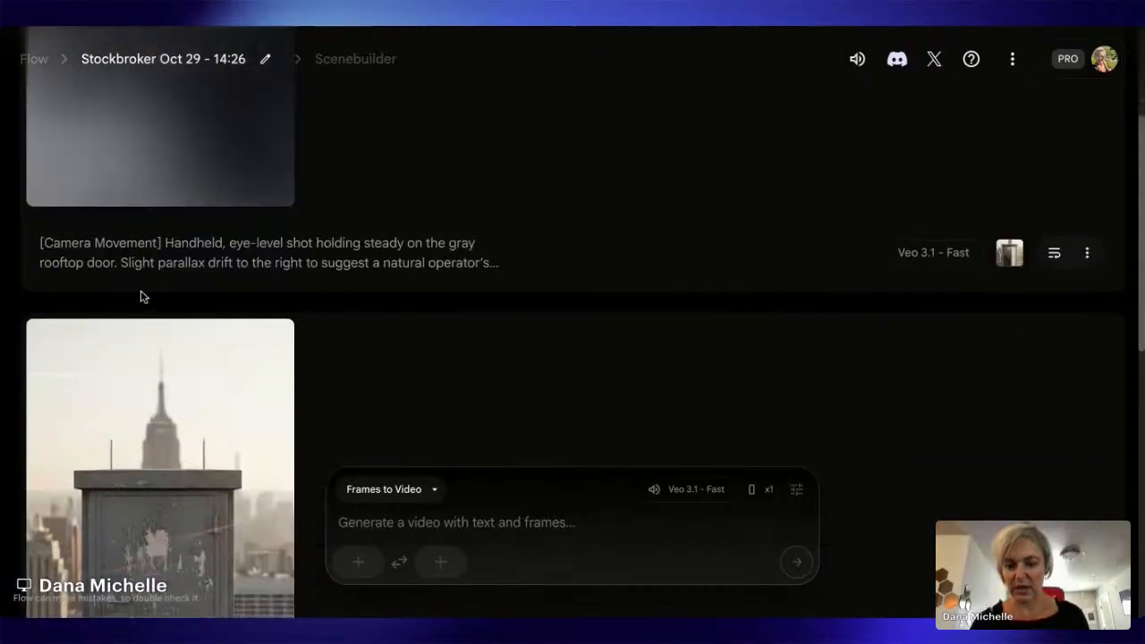
scroll(63, 376, "up", 2)
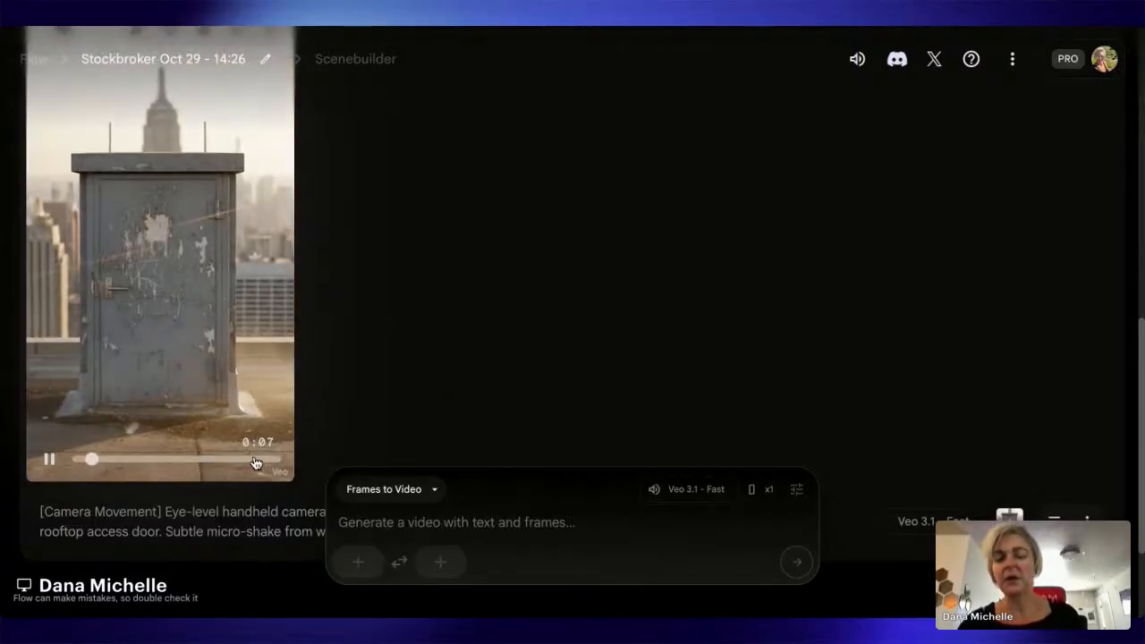
left_click(255, 459)
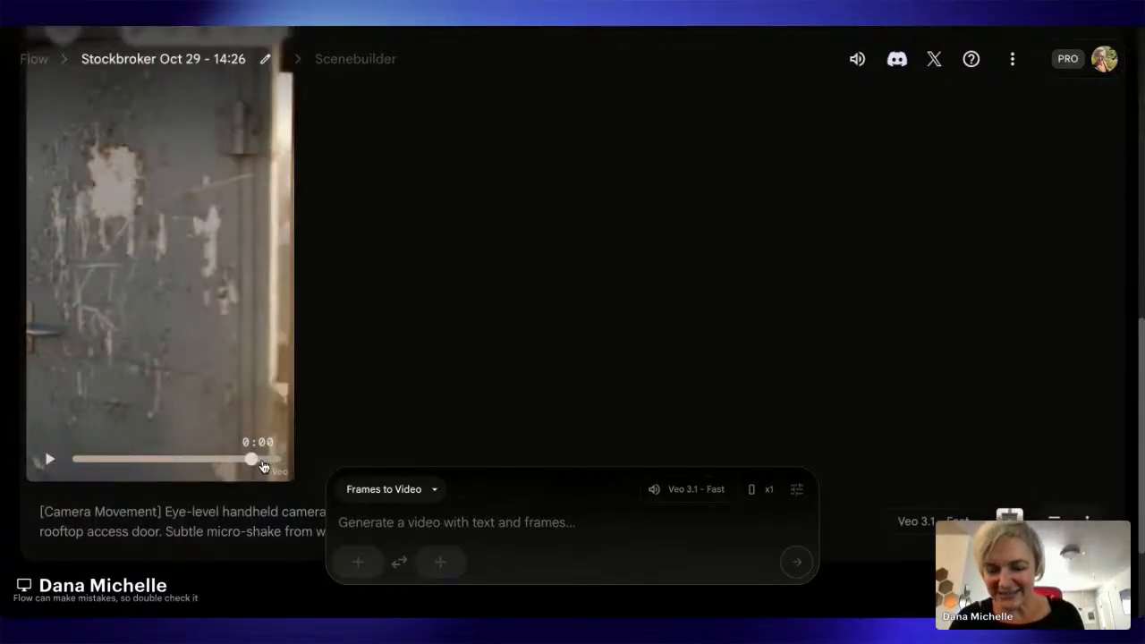
Step: Generate the Image 3 video from its pasted prompt, uploading the stockbroker running through the doorway as the start frame with a Portrait crop
left_click(50, 459)
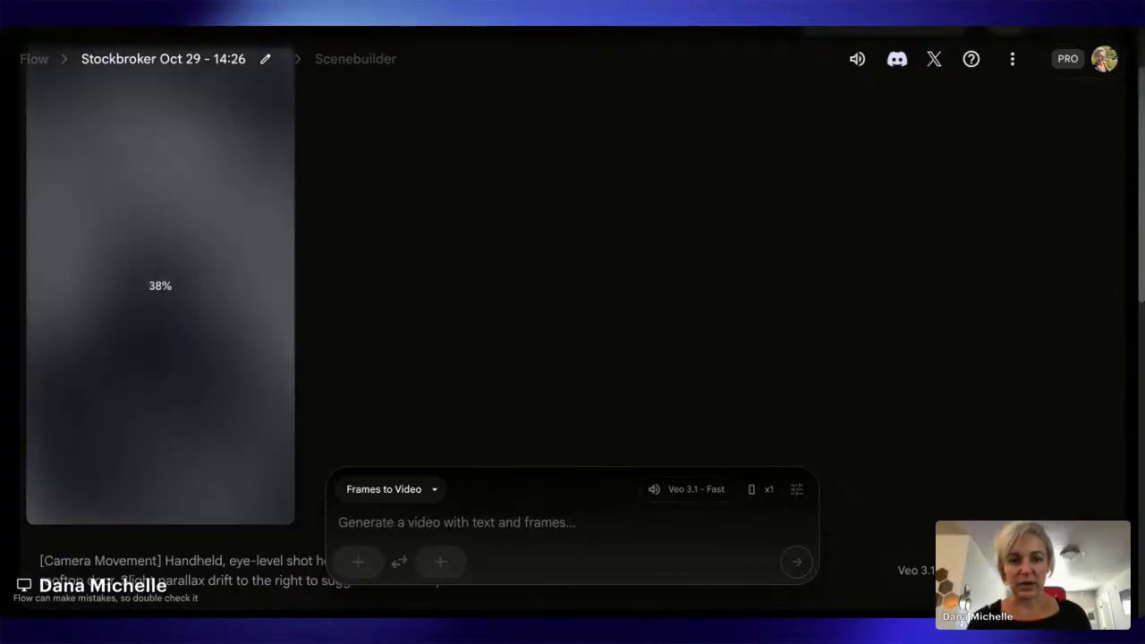
left_click(356, 564)
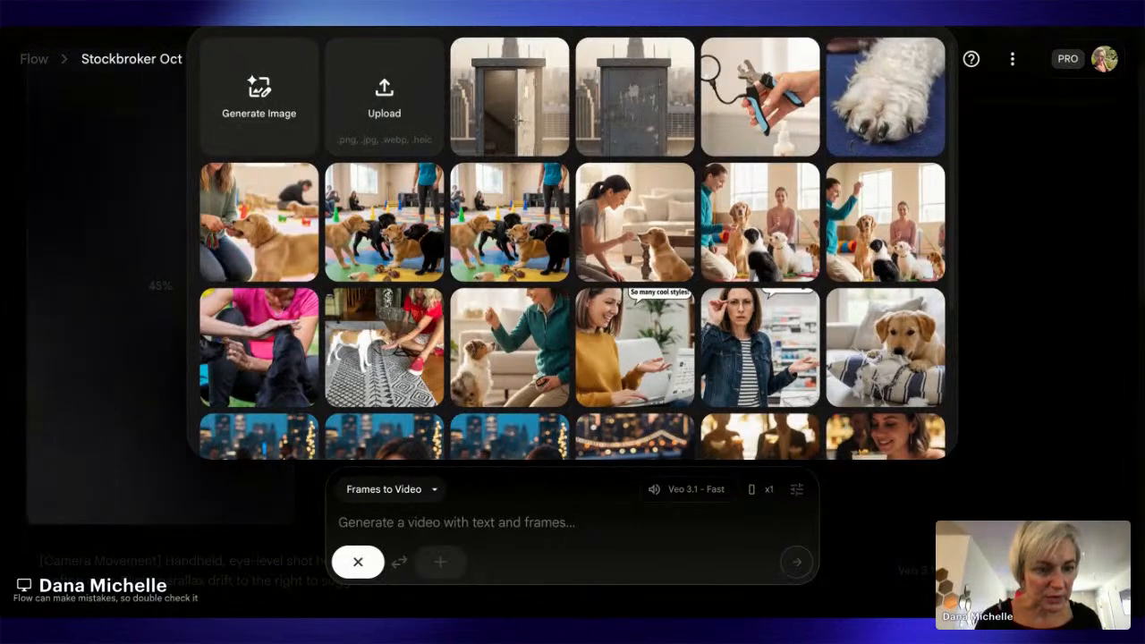
double_click(661, 232)
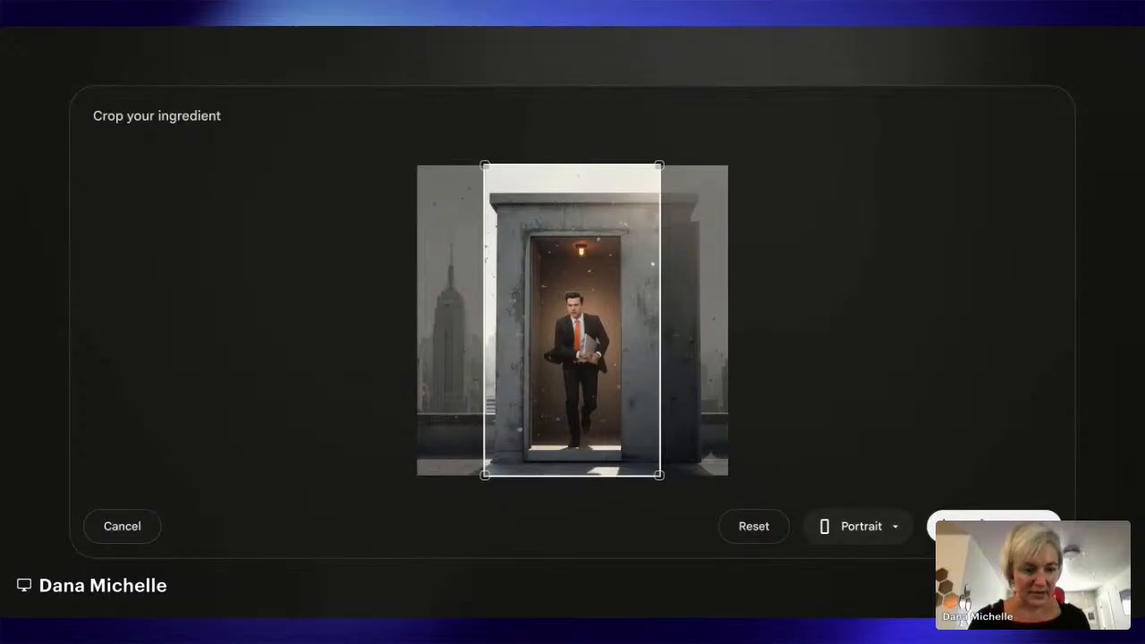
left_click(970, 526)
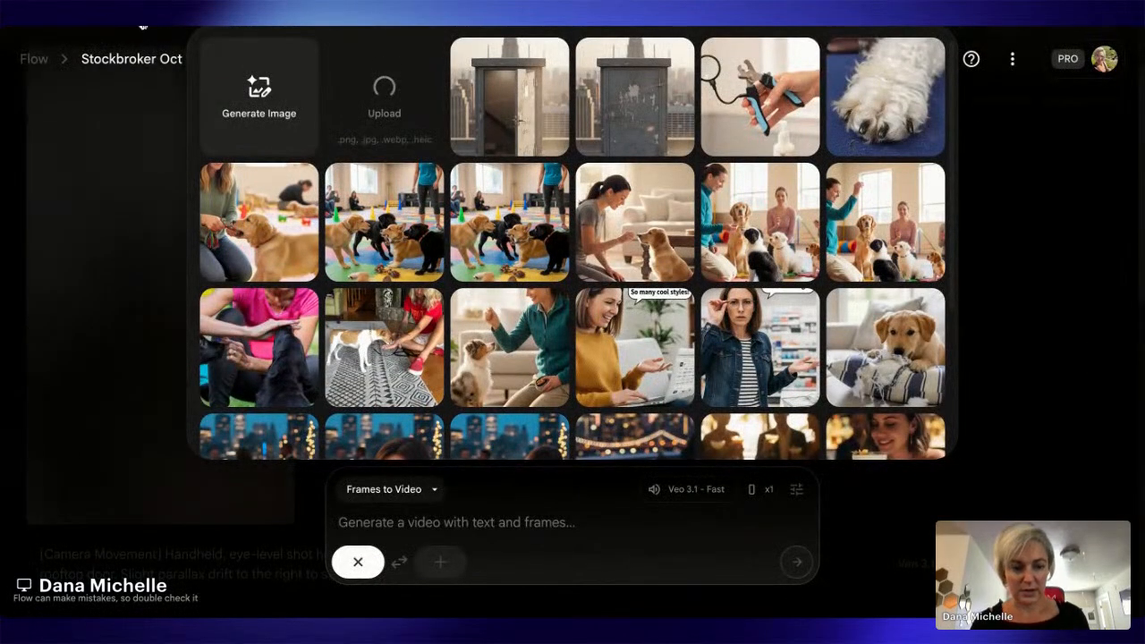
left_click(453, 530)
key("ctrl+v")
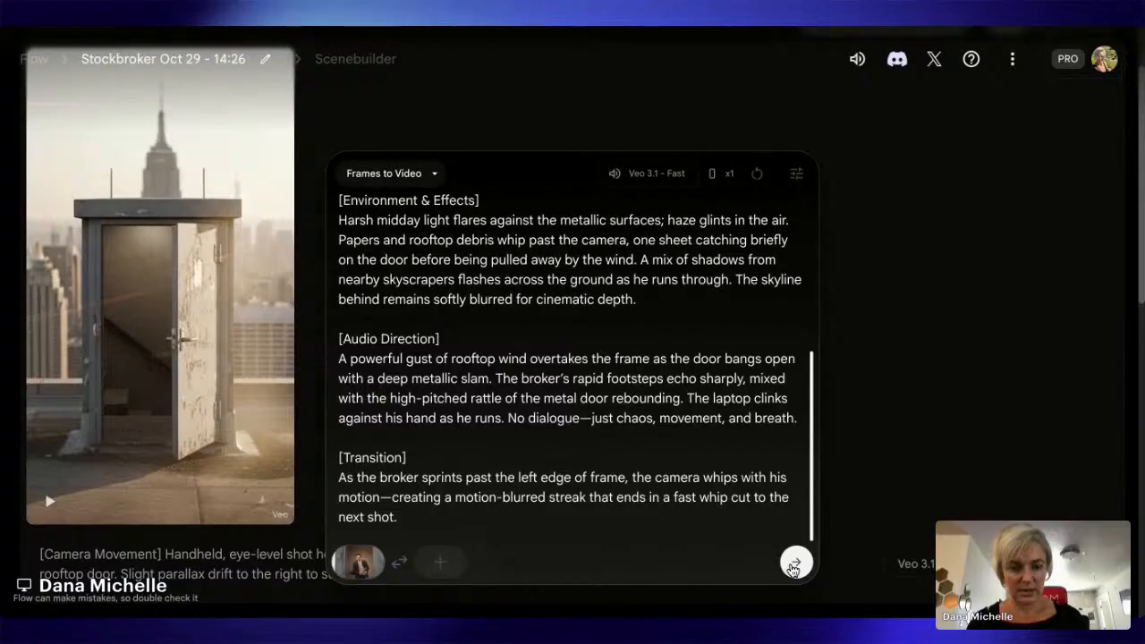
left_click(793, 565)
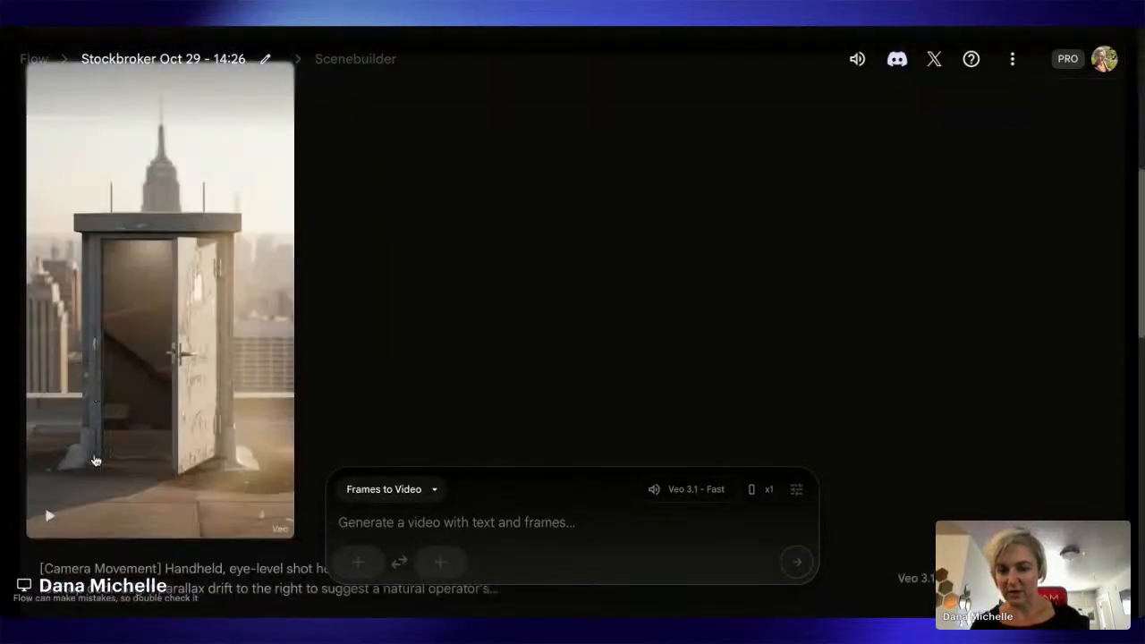
Step: Play the opening rooftop door clip, and upload the bear in the doorway image as the Image 4 start frame with a Portrait crop
scroll(81, 442, "down", 2)
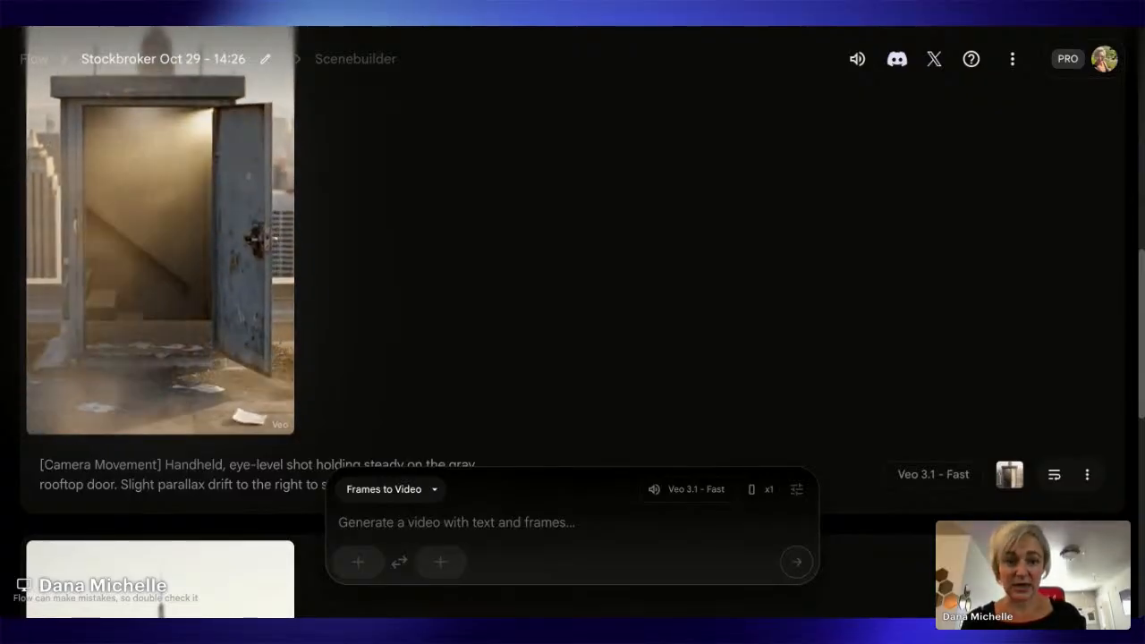
left_click(51, 412)
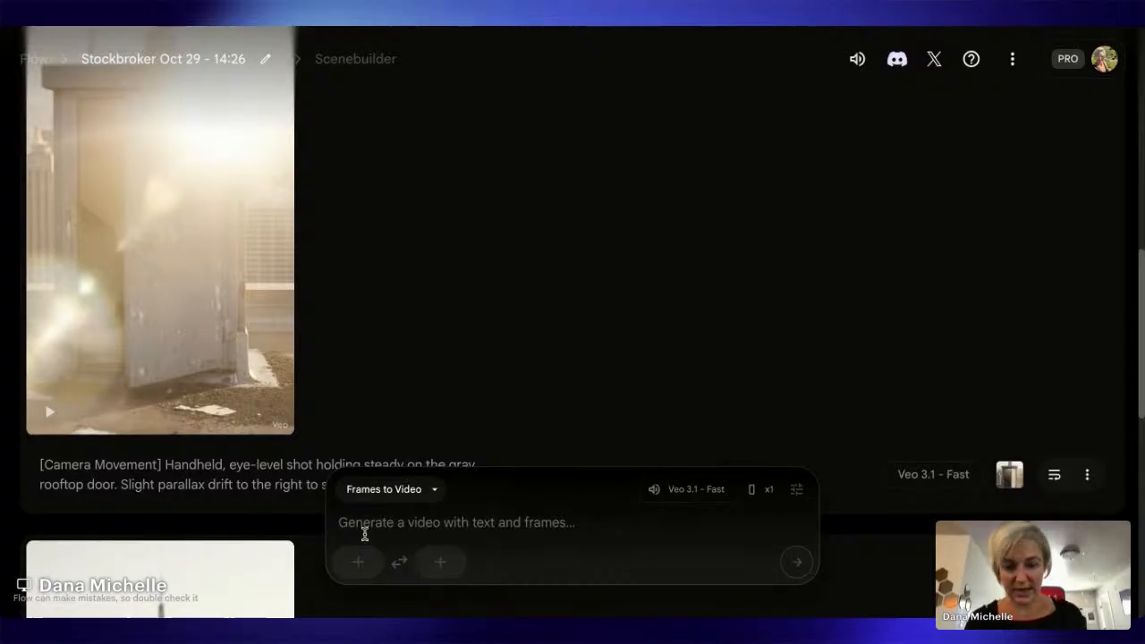
left_click(358, 562)
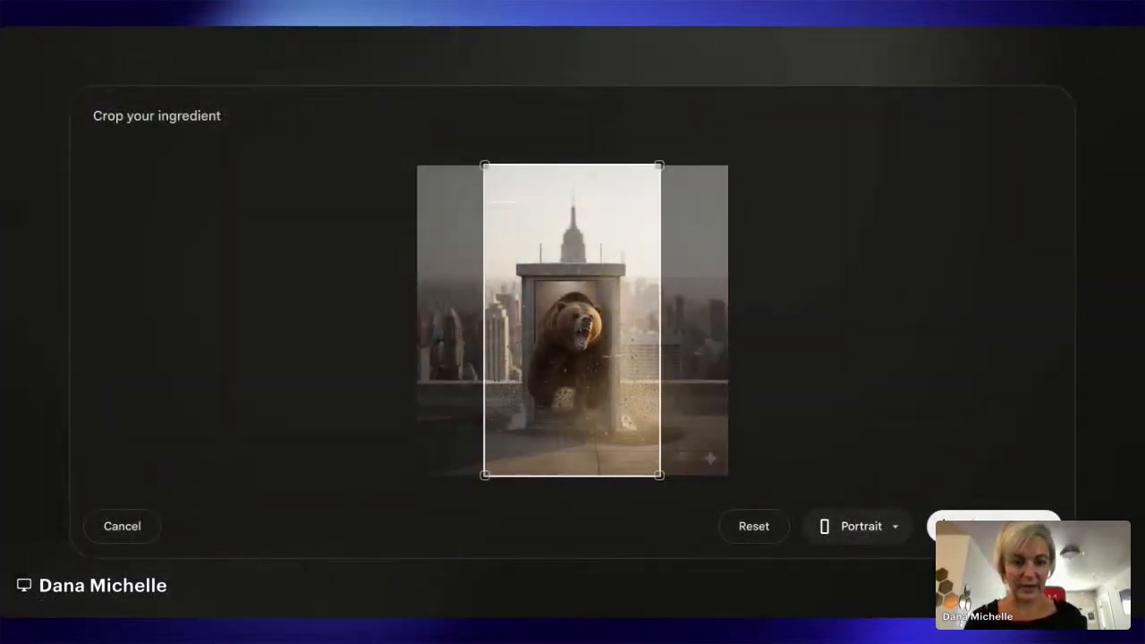
left_click(993, 527)
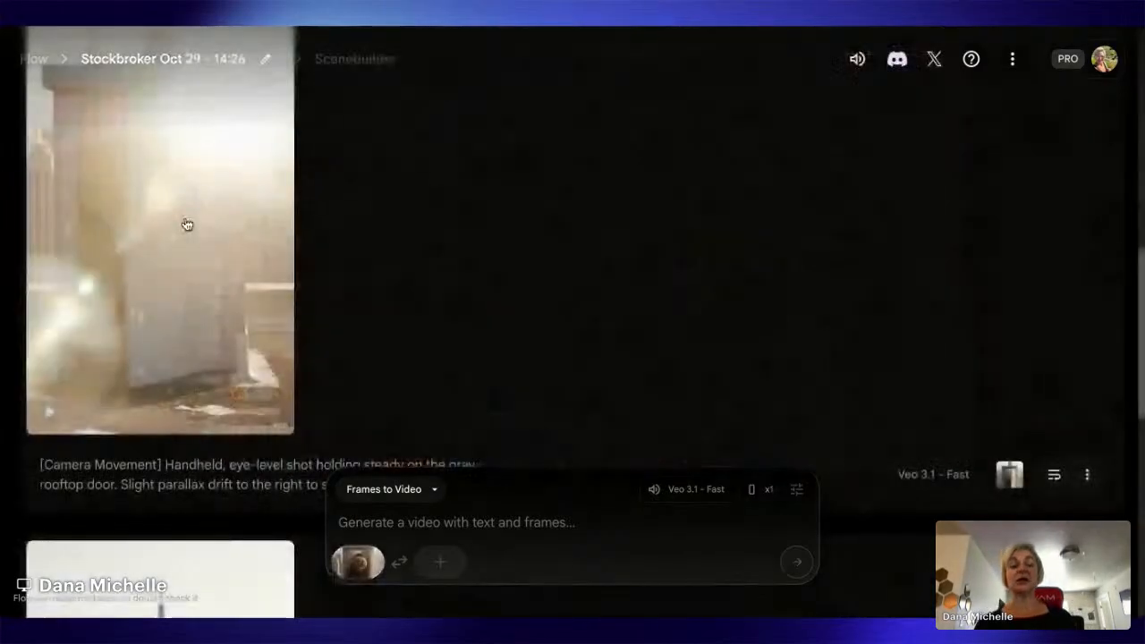
Step: Preview the newly generated clip of the stockbroker running out of the rooftop door
scroll(471, 269, "up", 10)
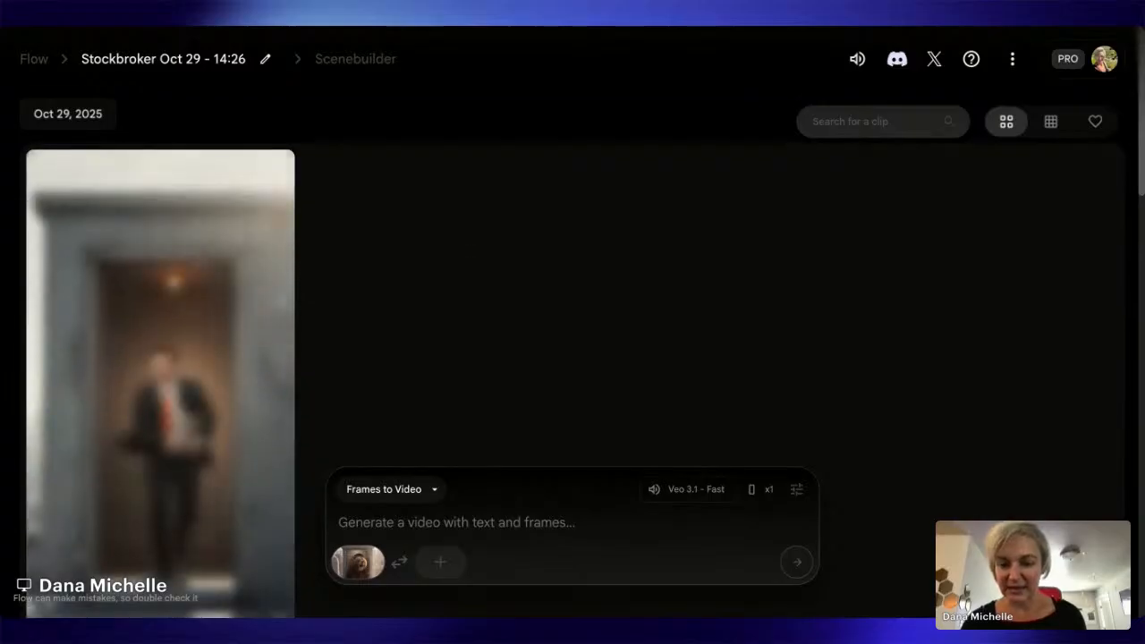
scroll(143, 454, "down", 2)
scroll(50, 446, "up", 1)
scroll(49, 446, "up", 1)
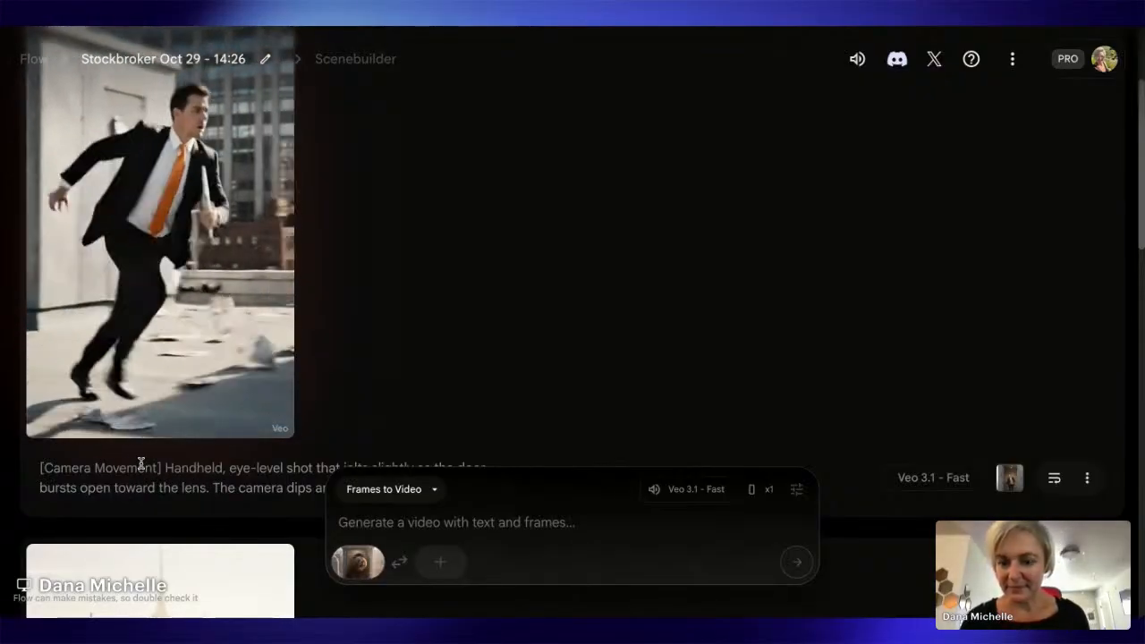
mouse_move(39, 419)
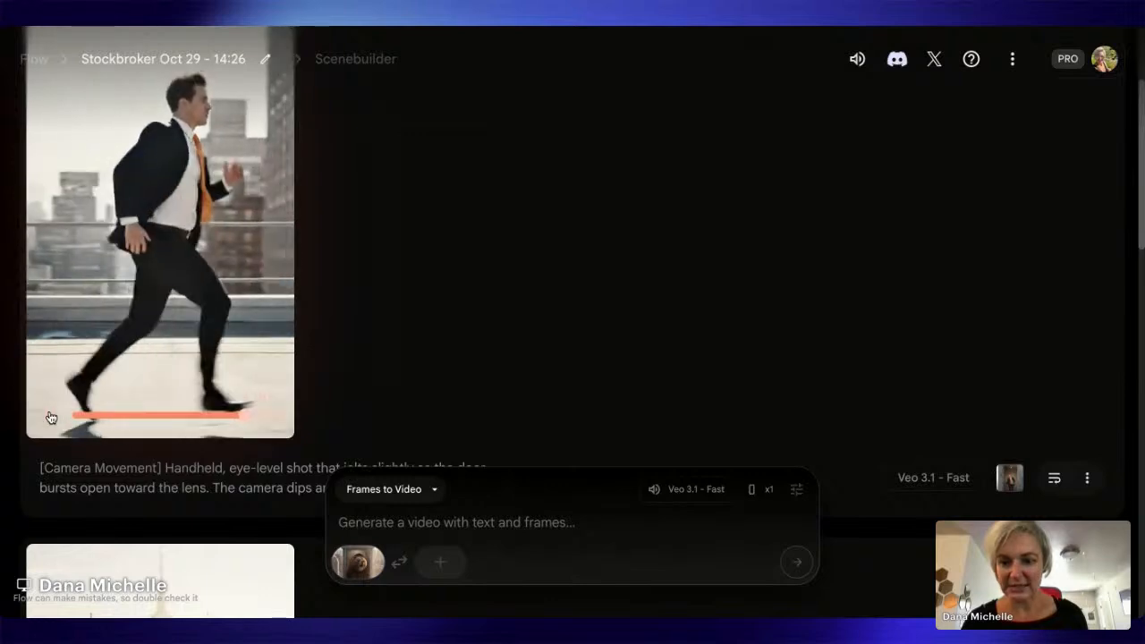
left_click(50, 417)
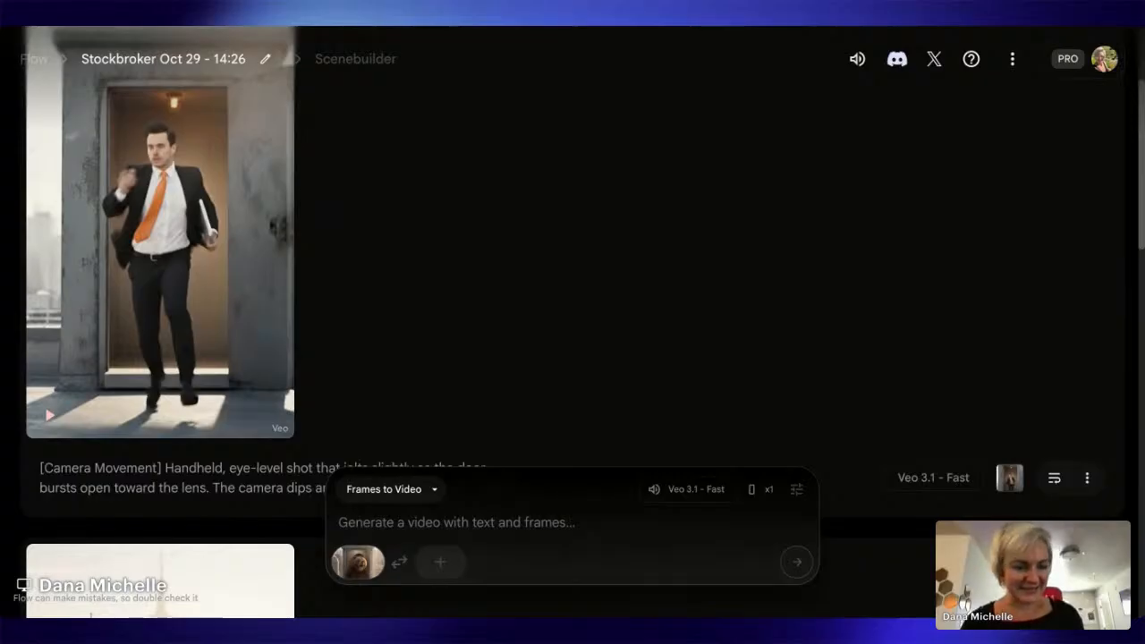
Step: Paste the Image 4 prompt about the bear bursting onto the rooftop, review its text and generate the video
key("ctrl+v")
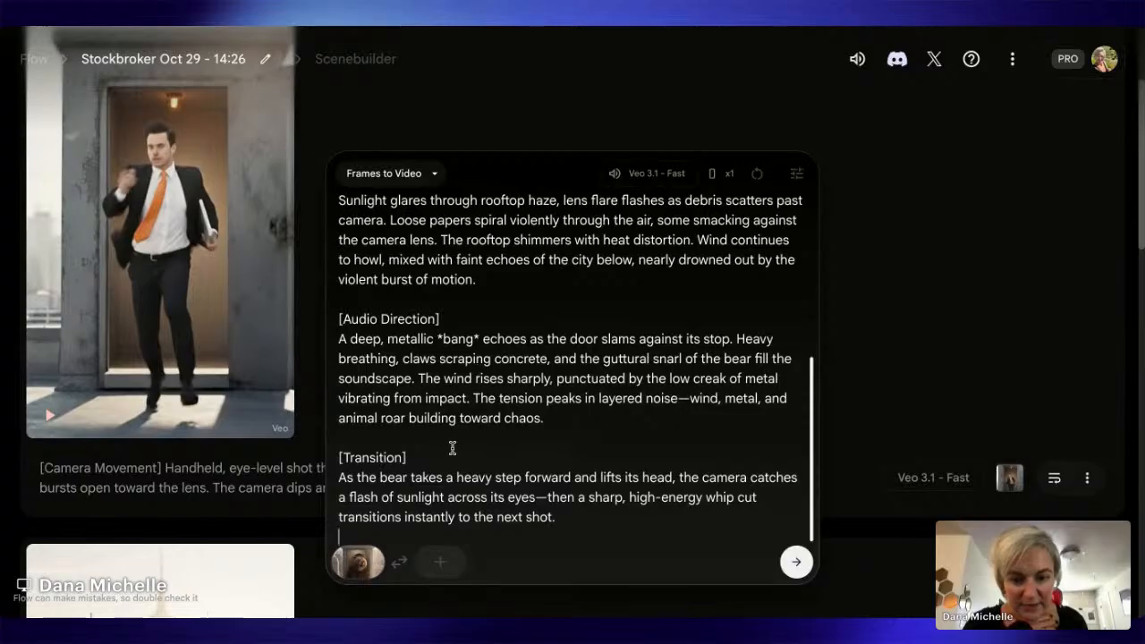
key("shift+Return")
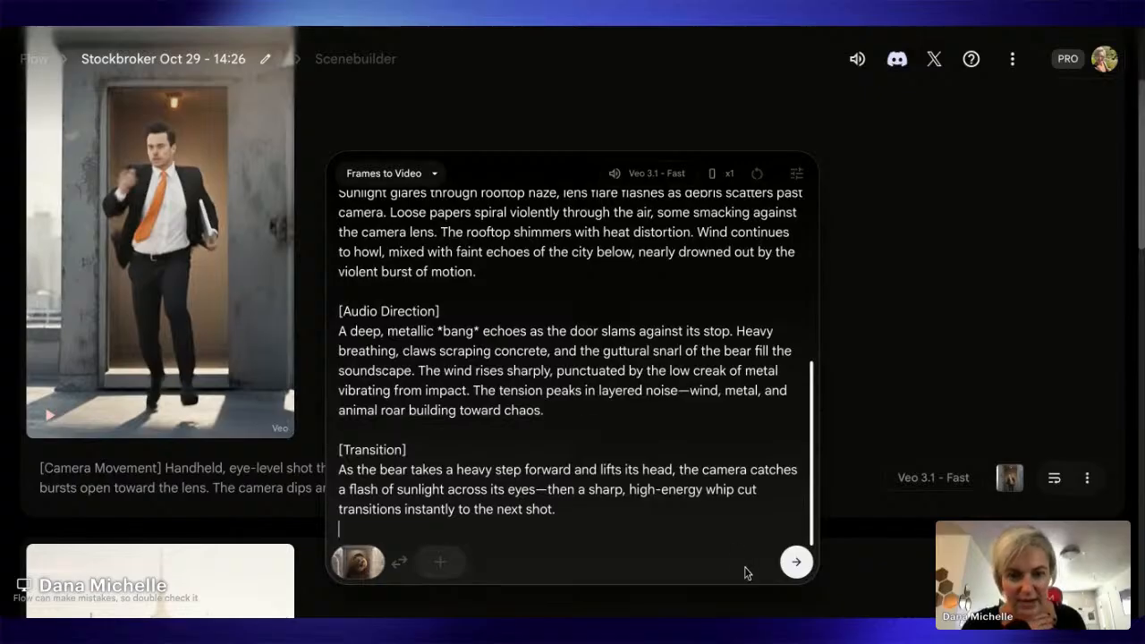
scroll(659, 349, "up", 5)
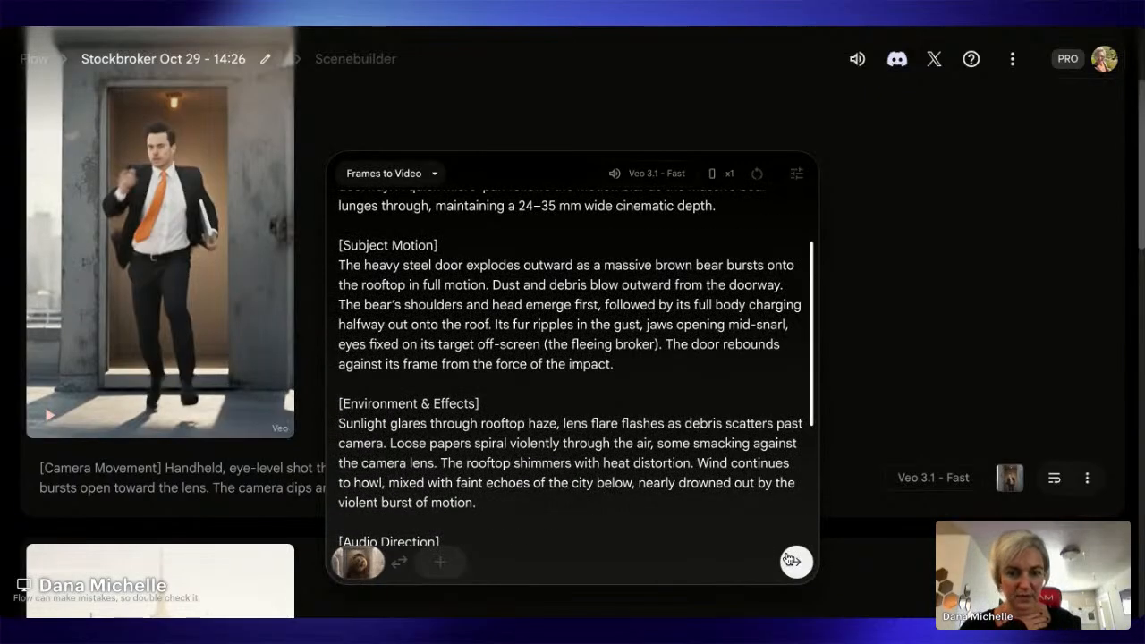
left_click(792, 561)
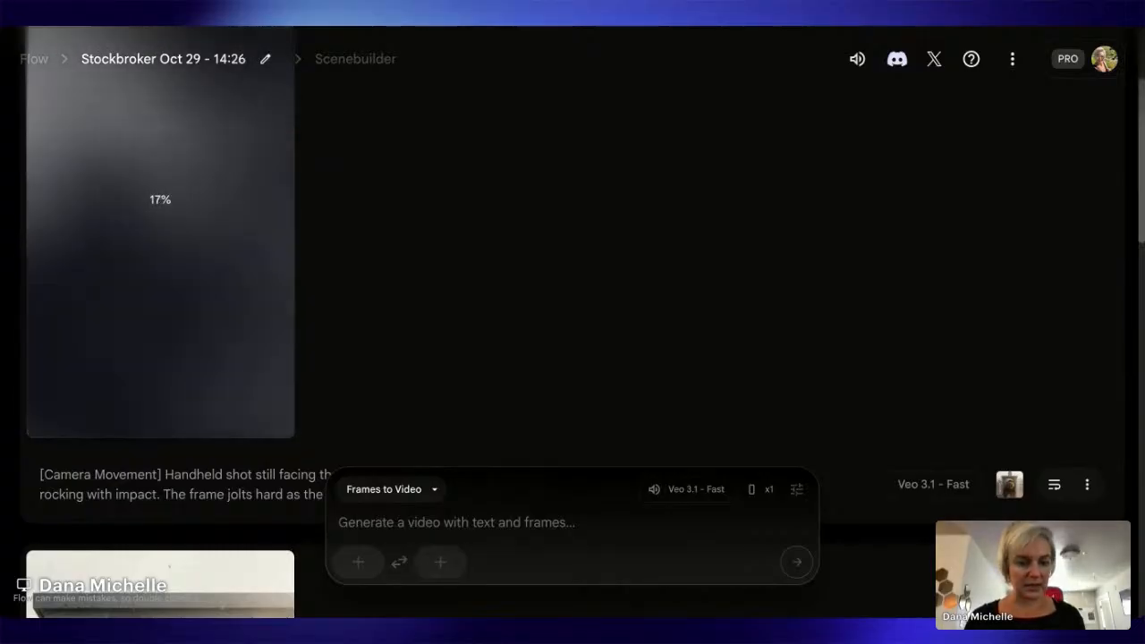
Step: Generate the Image 5 video from its pasted prompt, using the standing roaring bear image cropped to Portrait as the start frame
left_click(359, 562)
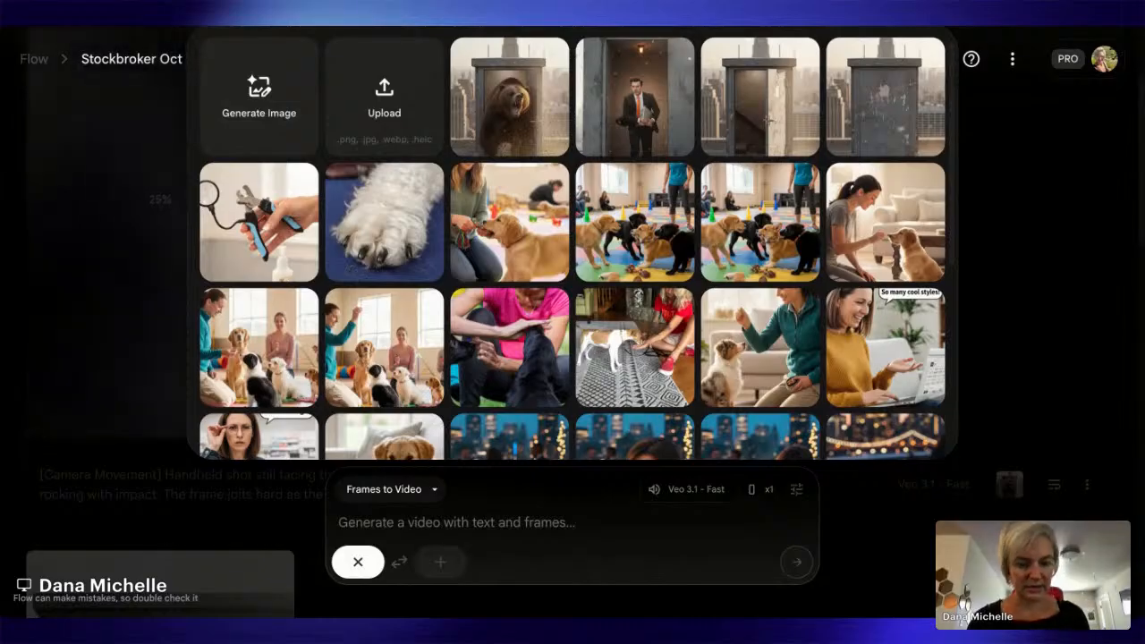
double_click(110, 197)
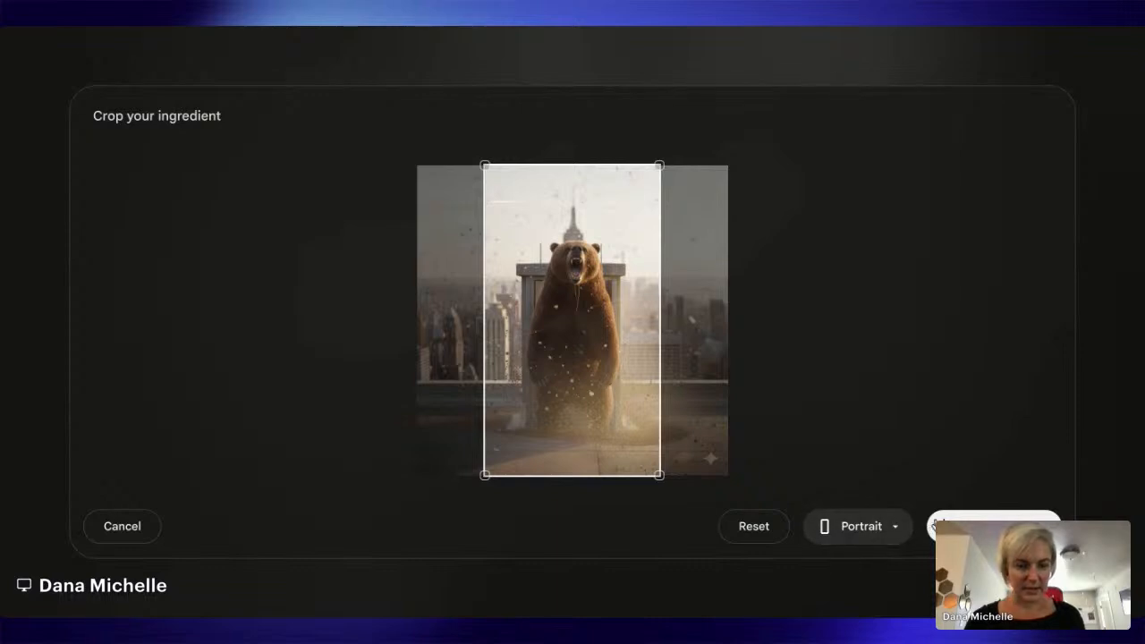
left_click(993, 527)
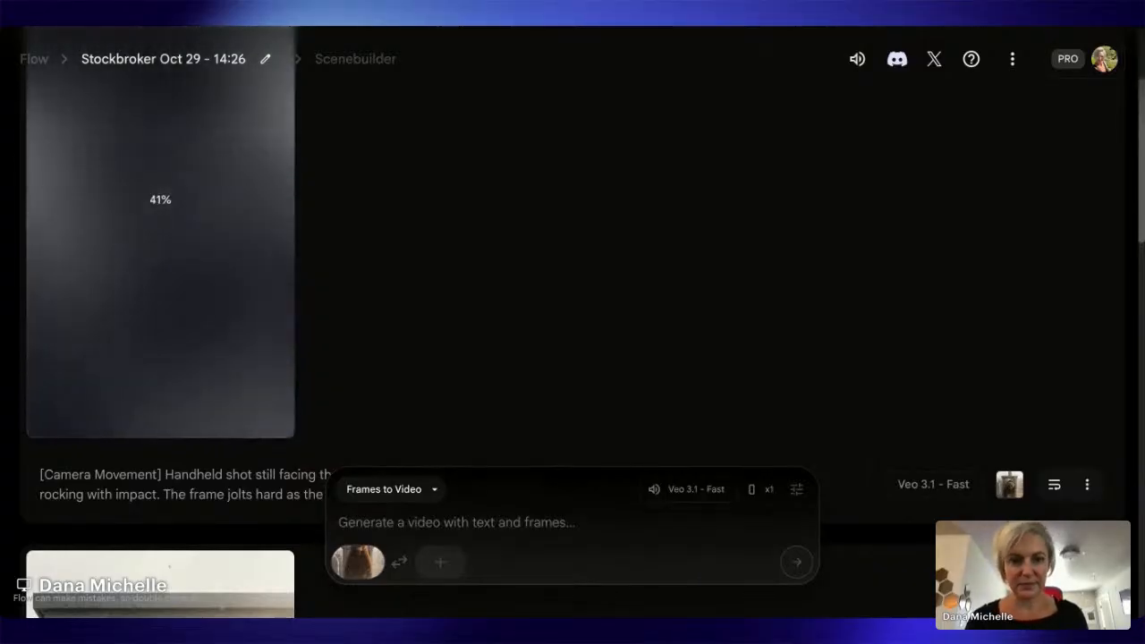
left_click(421, 498)
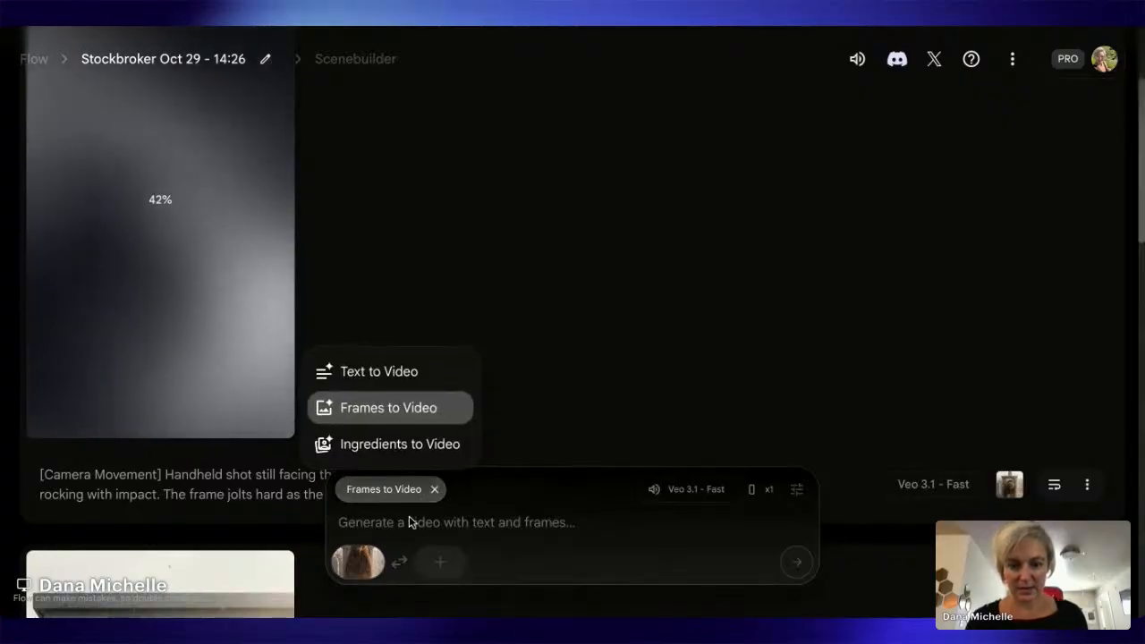
left_click(407, 521)
key("ctrl+v")
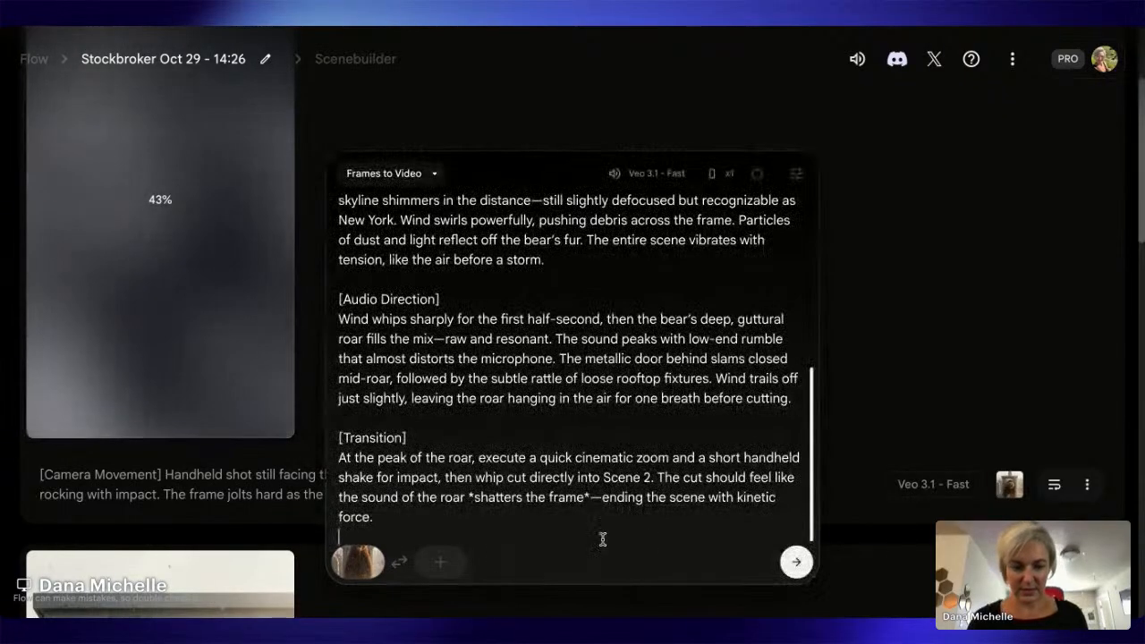
left_click(797, 563)
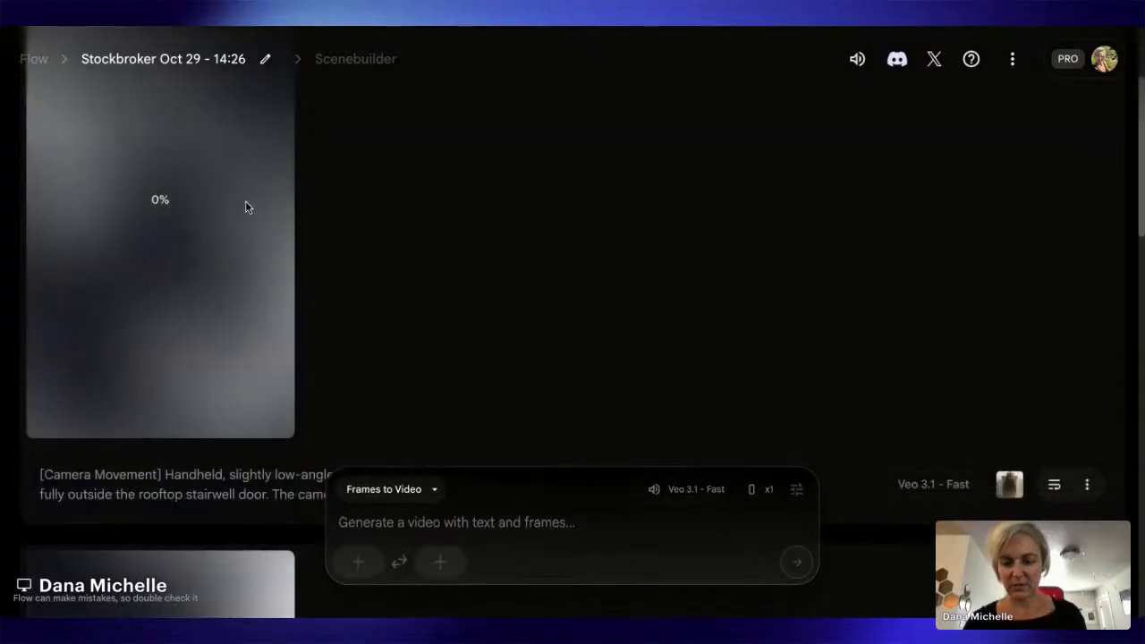
Step: Preview the newly generated clip of the bear charging through the rooftop doorway
scroll(246, 205, "down", 8)
scroll(247, 197, "down", 5)
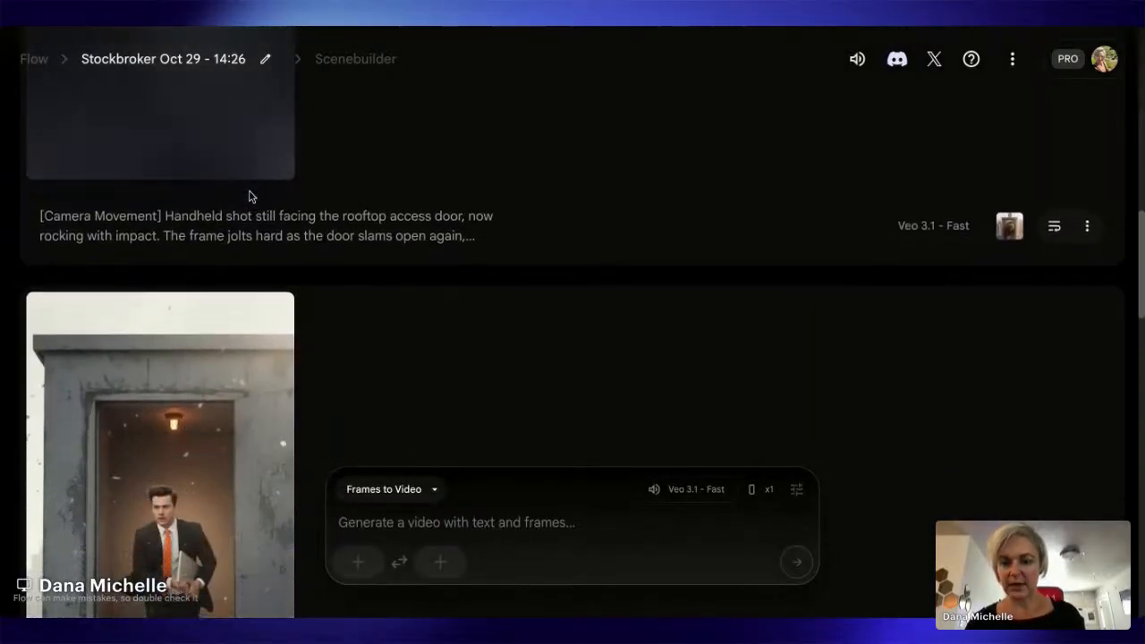
scroll(243, 234, "down", 3)
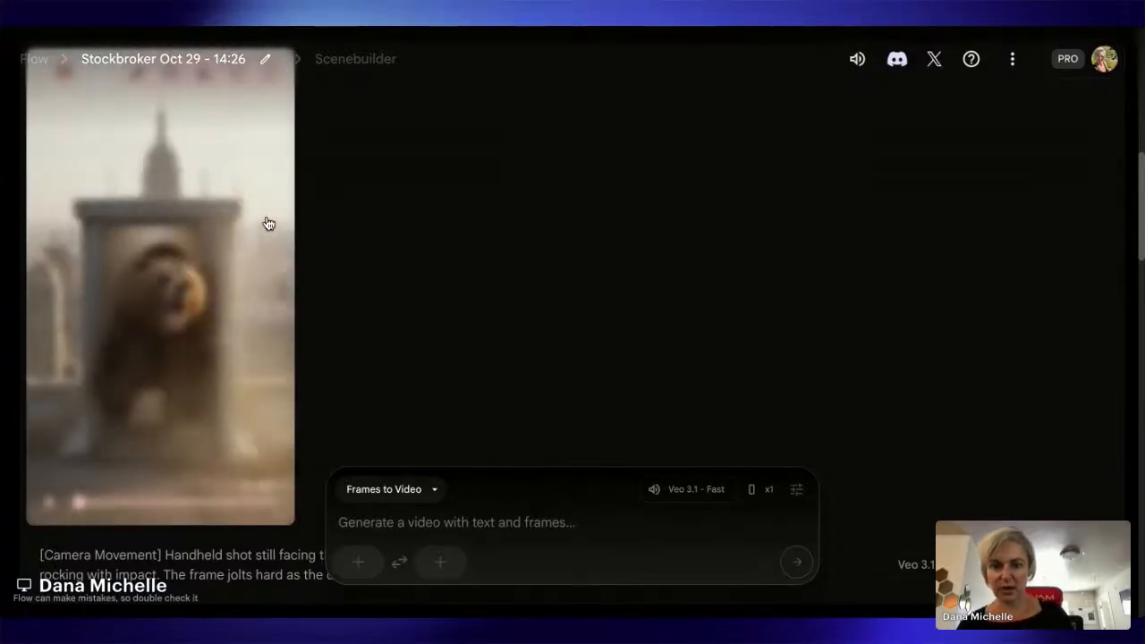
left_click(51, 501)
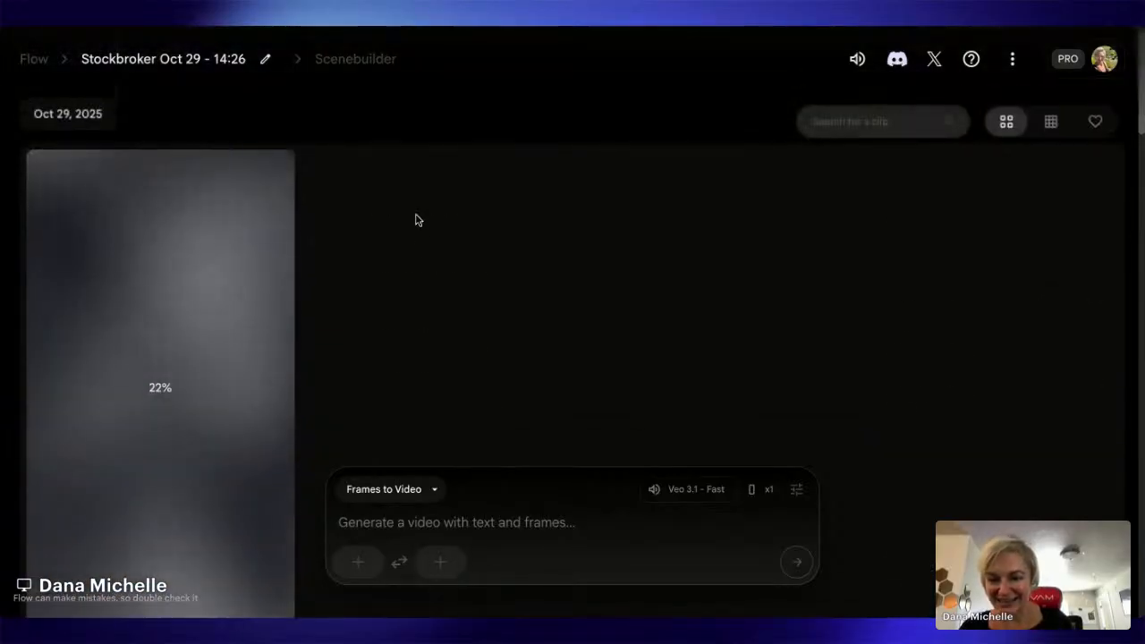
Step: Review the generated scene clips in the project and replay the closed rooftop door clip
scroll(505, 264, "down", 10)
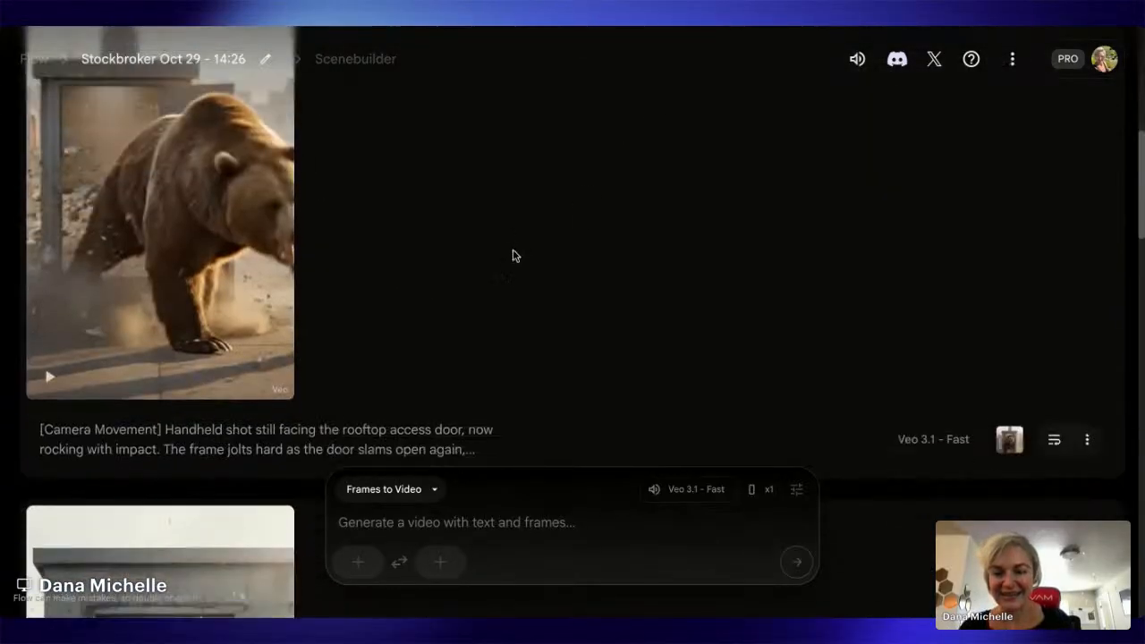
scroll(502, 274, "down", 6)
scroll(256, 327, "up", 6)
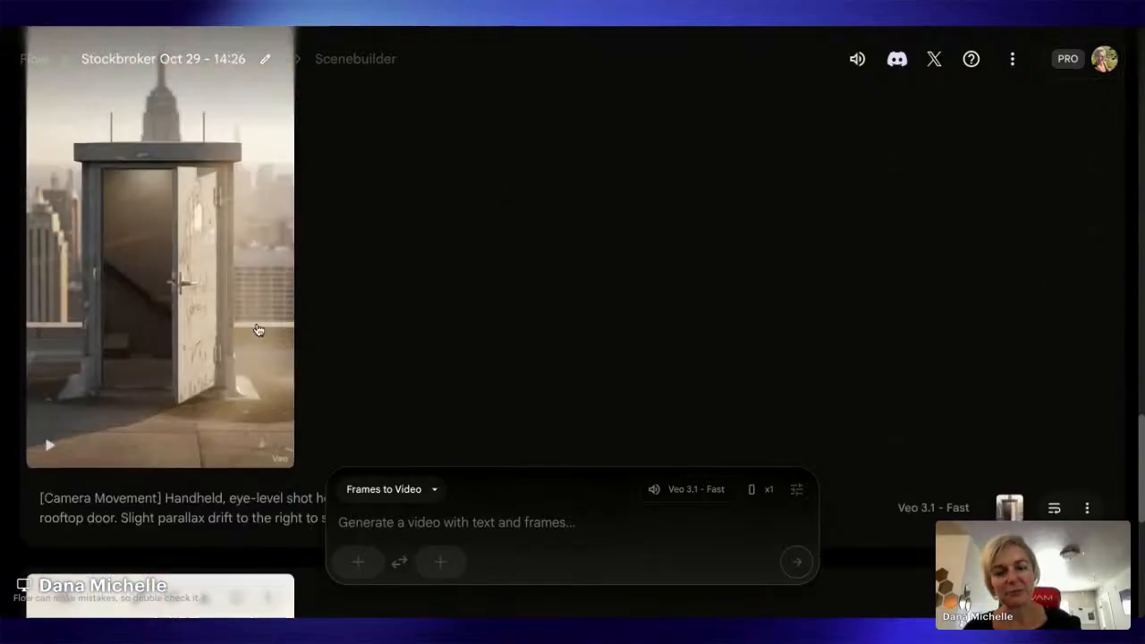
scroll(250, 492, "down", 2)
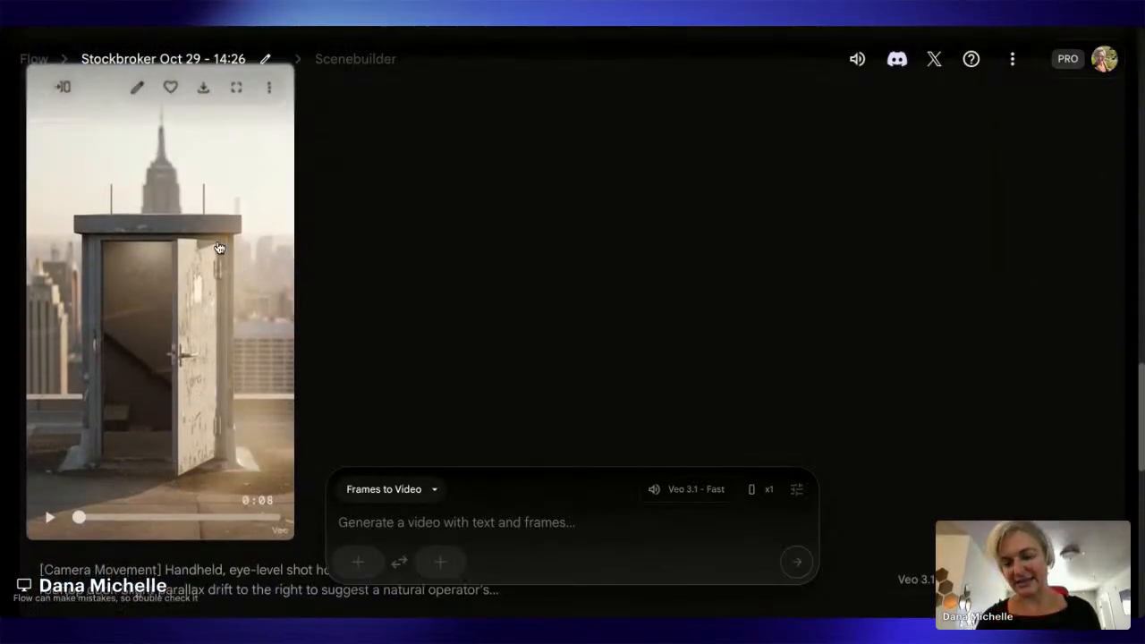
scroll(218, 248, "down", 1)
scroll(212, 274, "down", 6)
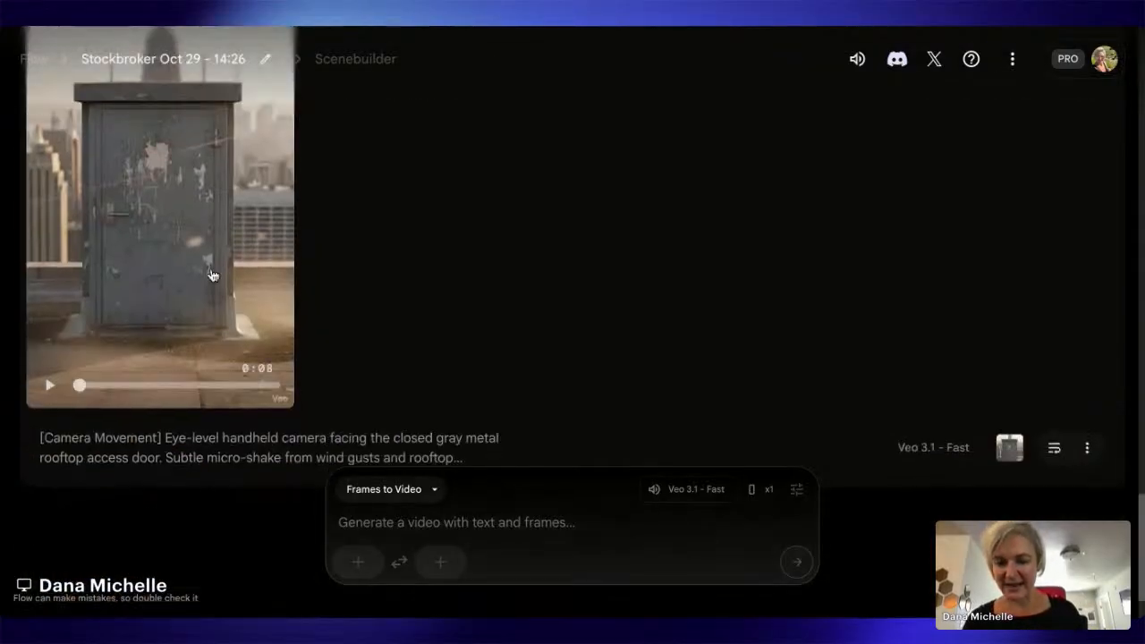
scroll(212, 275, "down", 1)
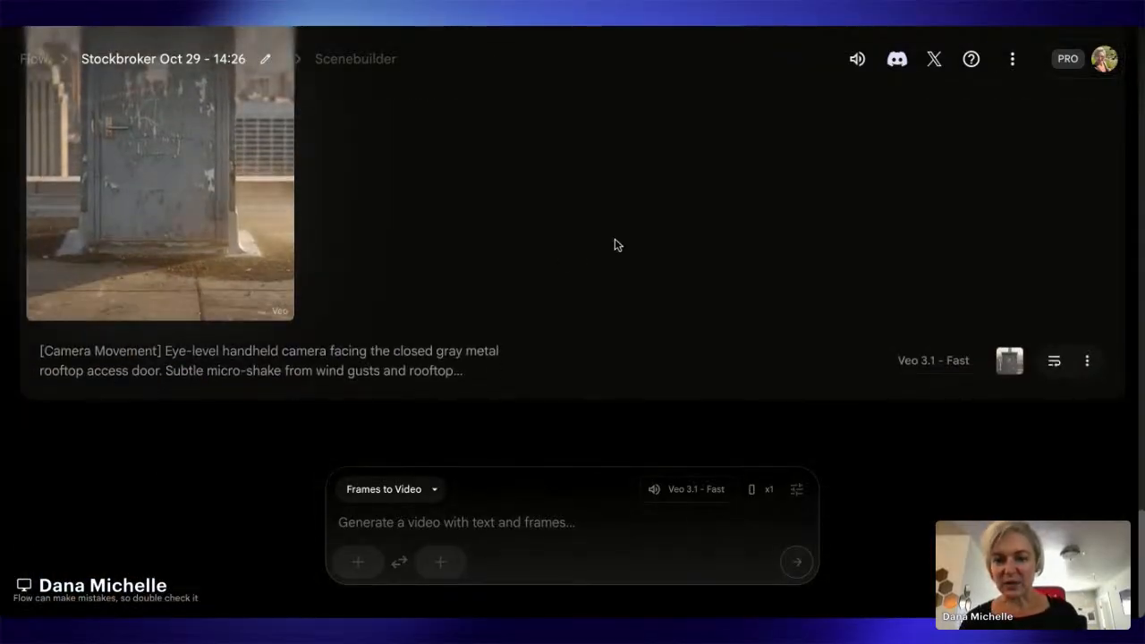
scroll(614, 245, "down", 3)
scroll(289, 396, "down", 5)
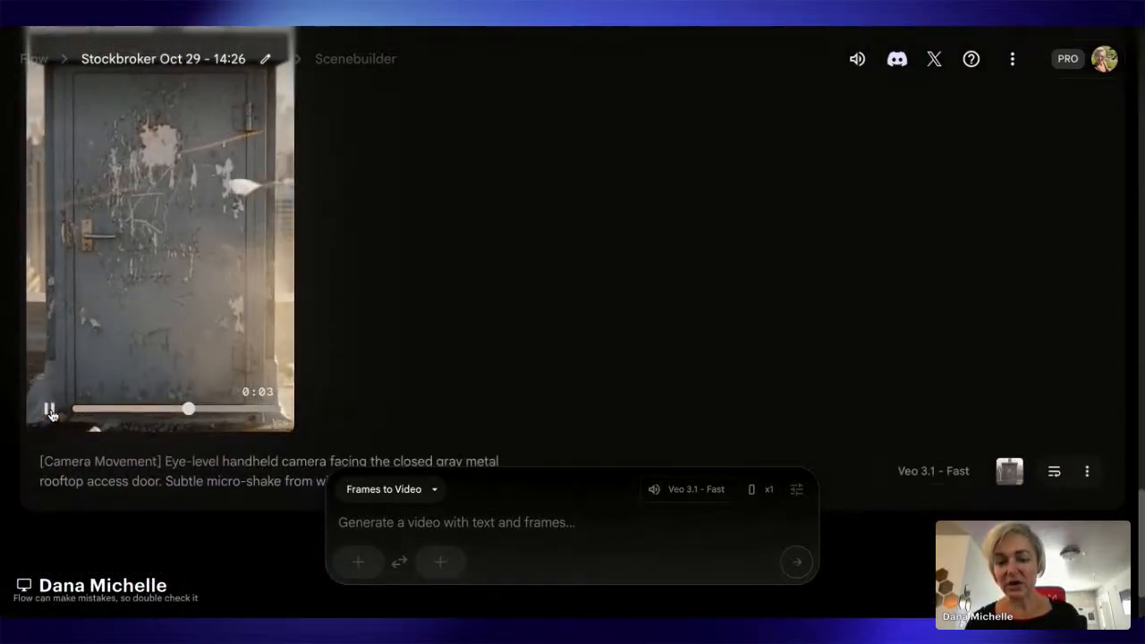
Step: Replay the clip of the stockbroker sprinting out of the rooftop doorway
scroll(429, 373, "down", 5)
scroll(426, 372, "up", 3)
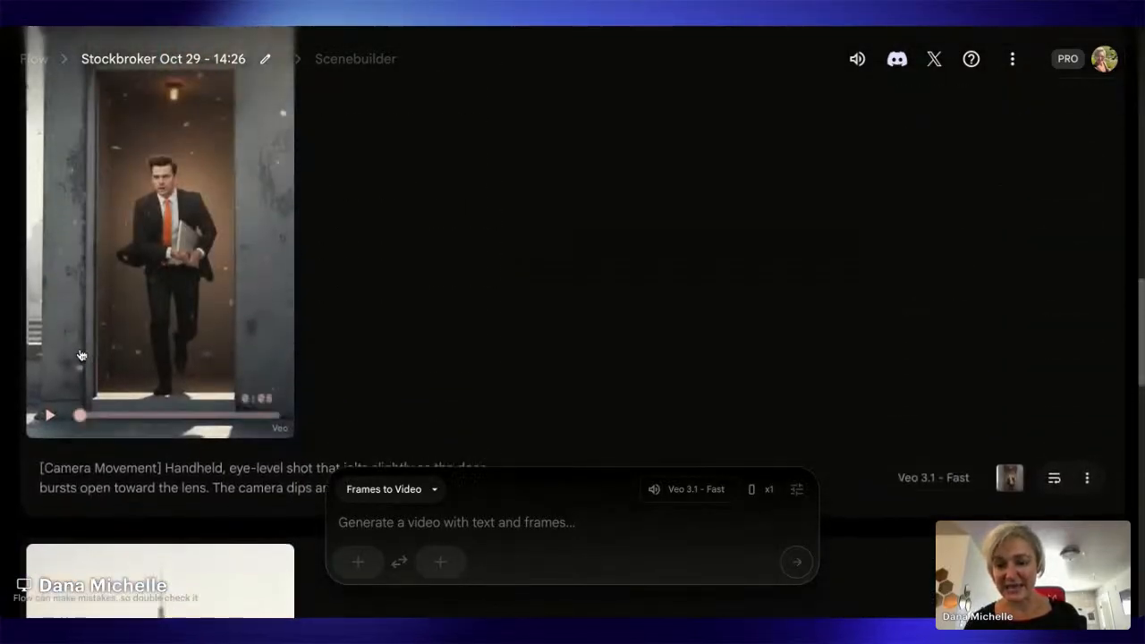
left_click(49, 472)
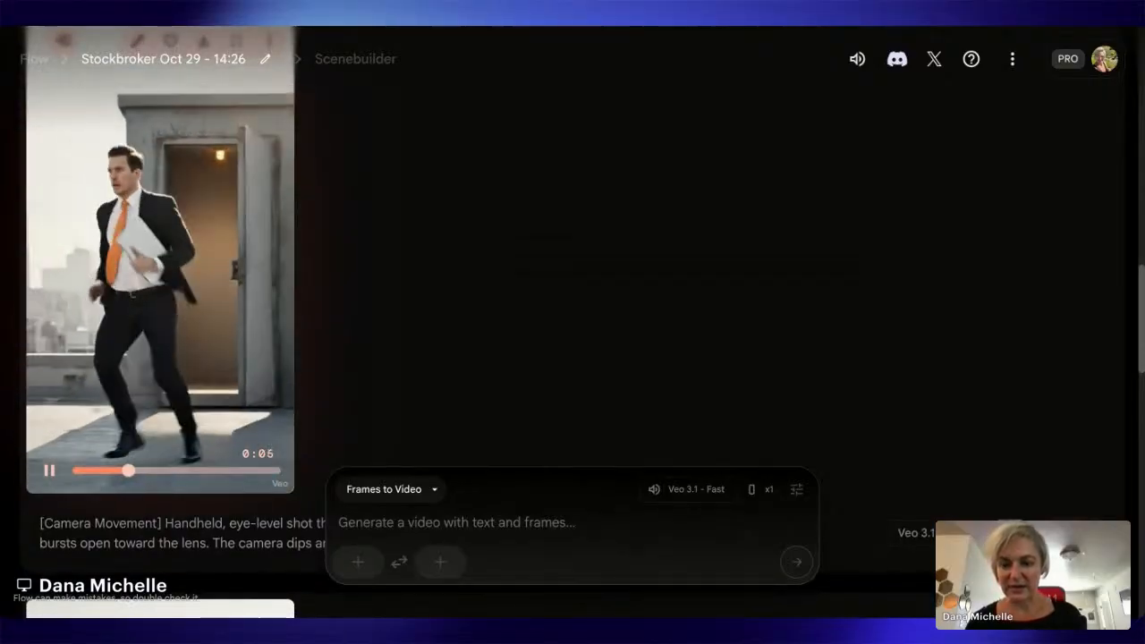
Step: Look through the remaining scene clips in the project and play the clip of the standing bear roaring on the rooftop
scroll(573, 322, "down", 5)
scroll(139, 489, "down", 1)
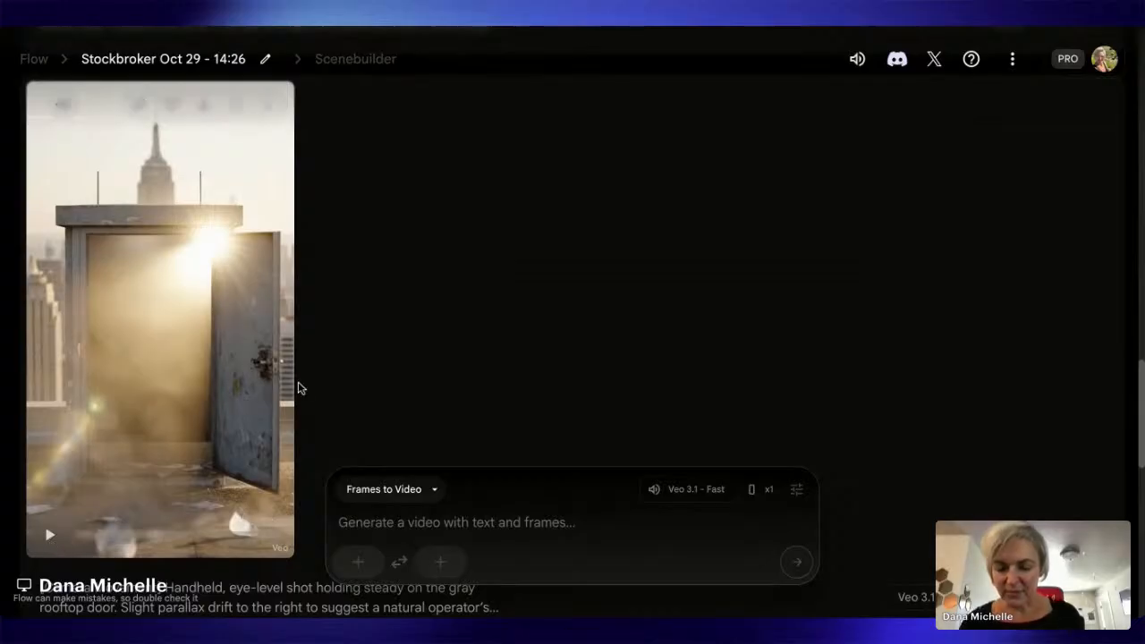
scroll(307, 378, "up", 1)
scroll(298, 376, "down", 8)
scroll(279, 387, "up", 1)
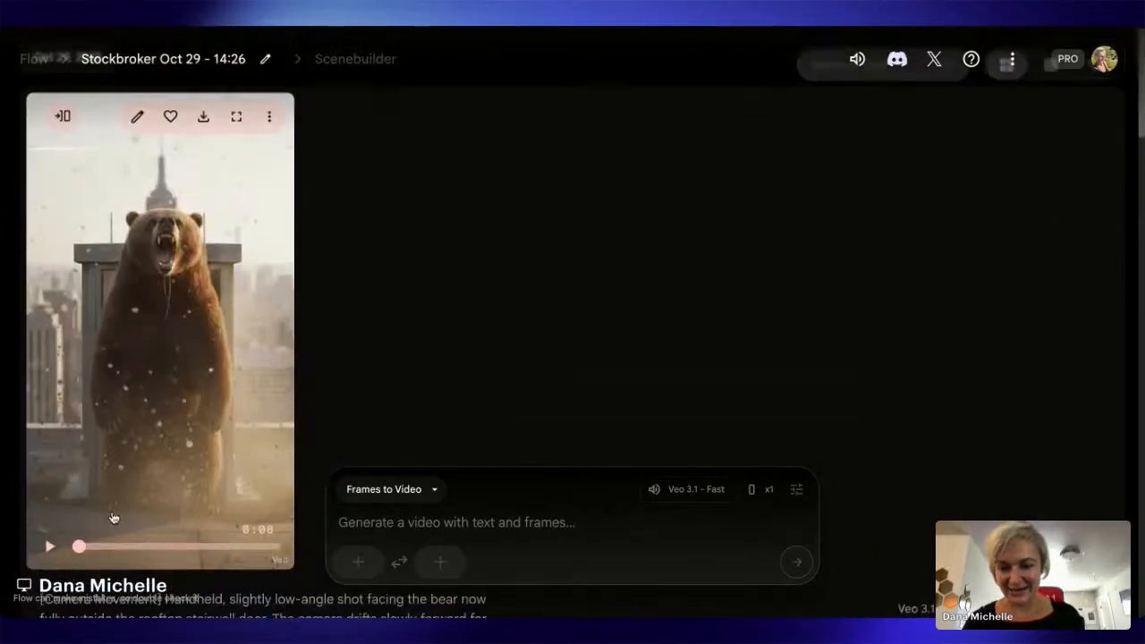
scroll(113, 517, "down", 1)
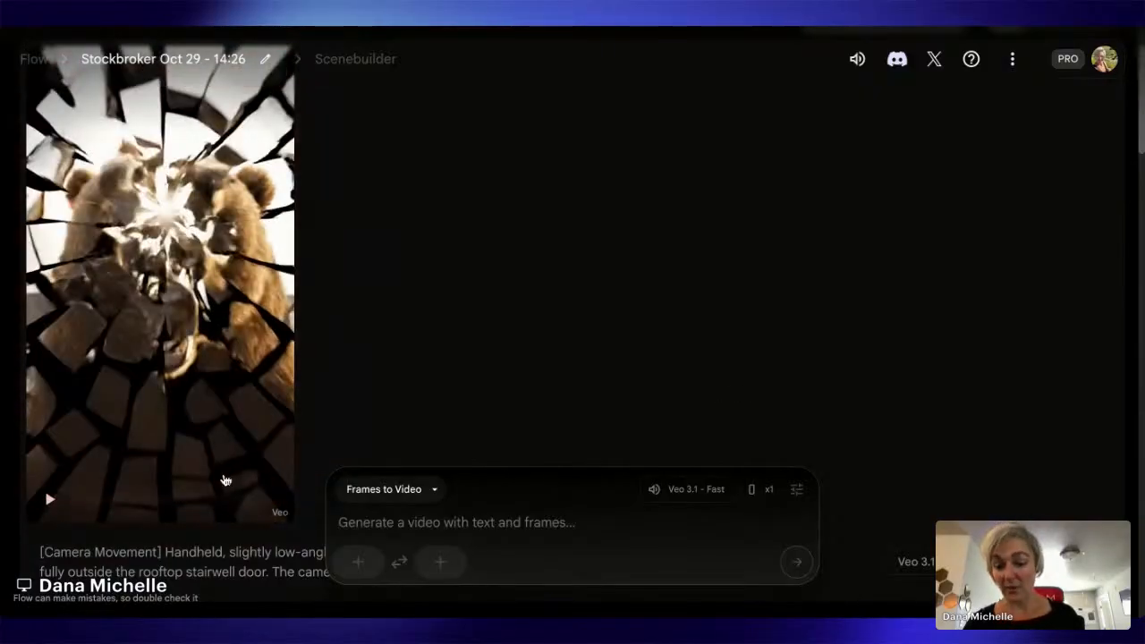
left_click(50, 500)
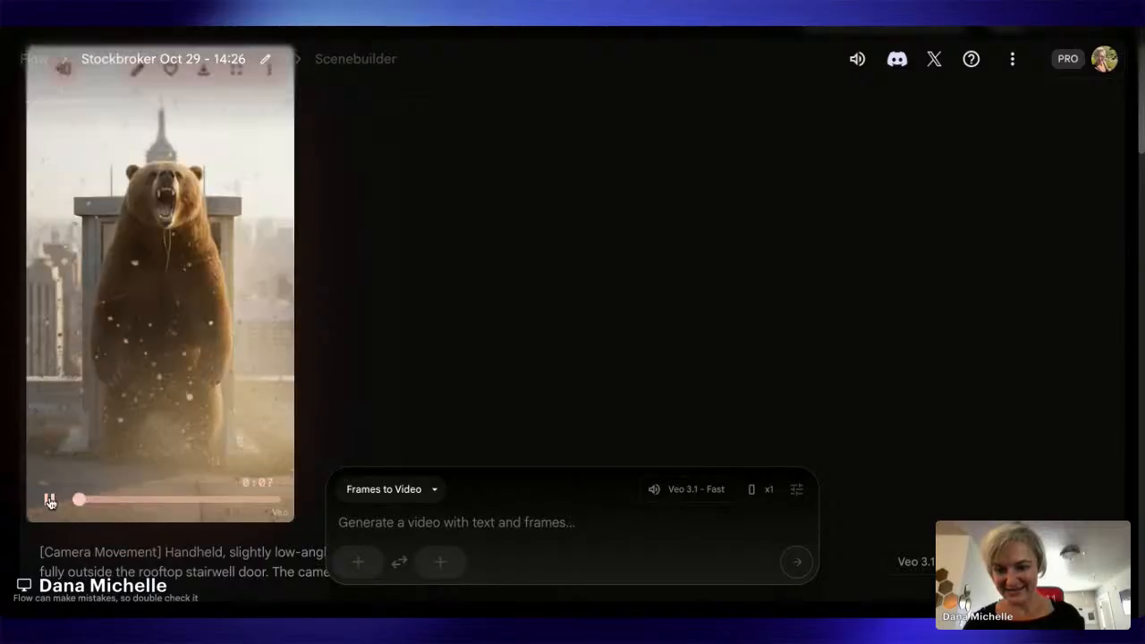
scroll(815, 345, "up", 2)
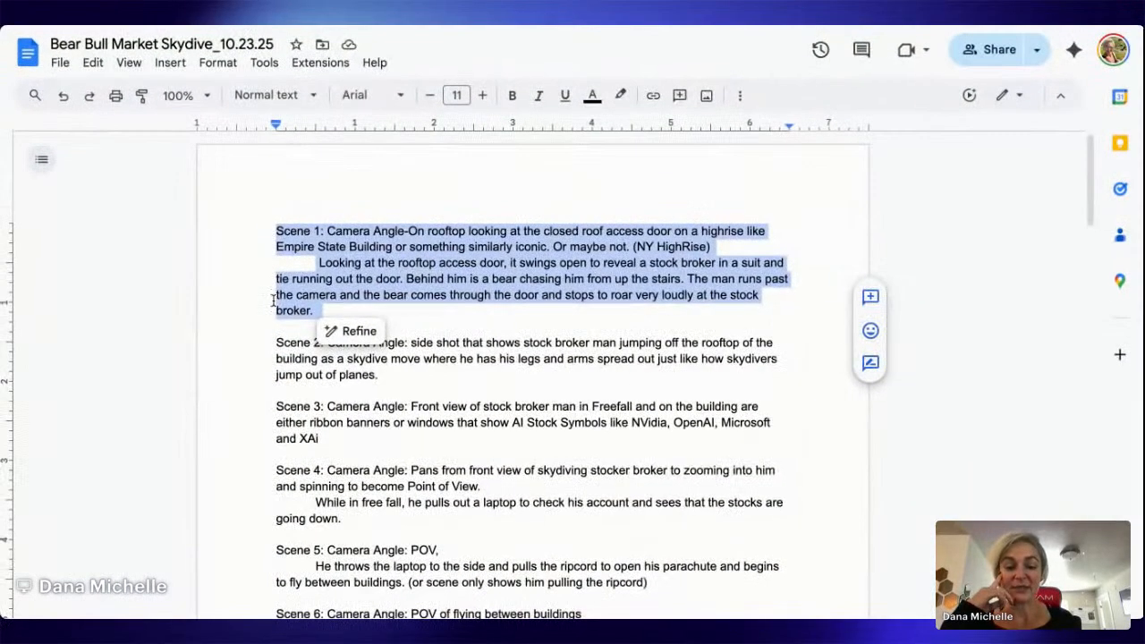
Step: Highlight the Scene 1 description in the Bear Bull Market Skydive_10.23.25 script for review, and return to the Flow project
left_click(428, 318)
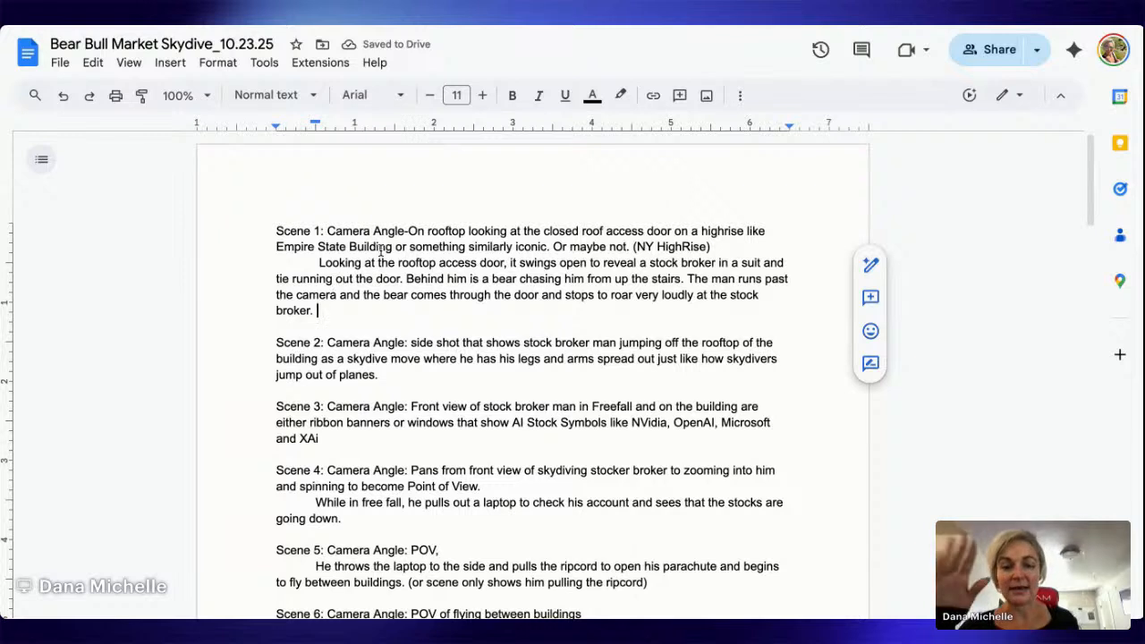
left_click_drag(363, 317, 250, 223)
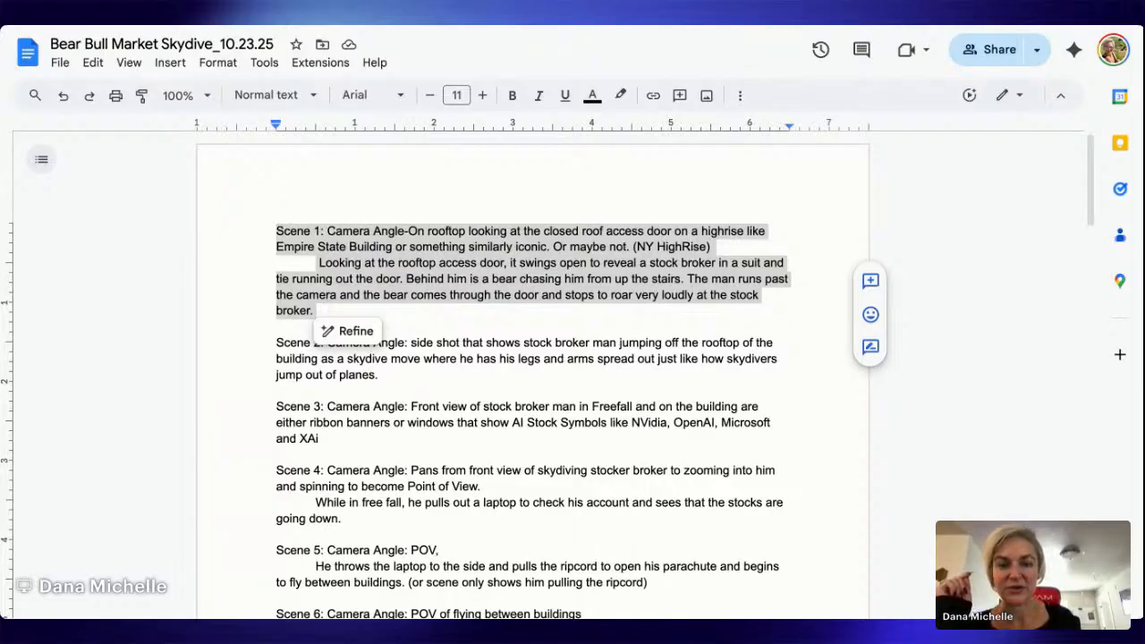
key("ctrl+Tab")
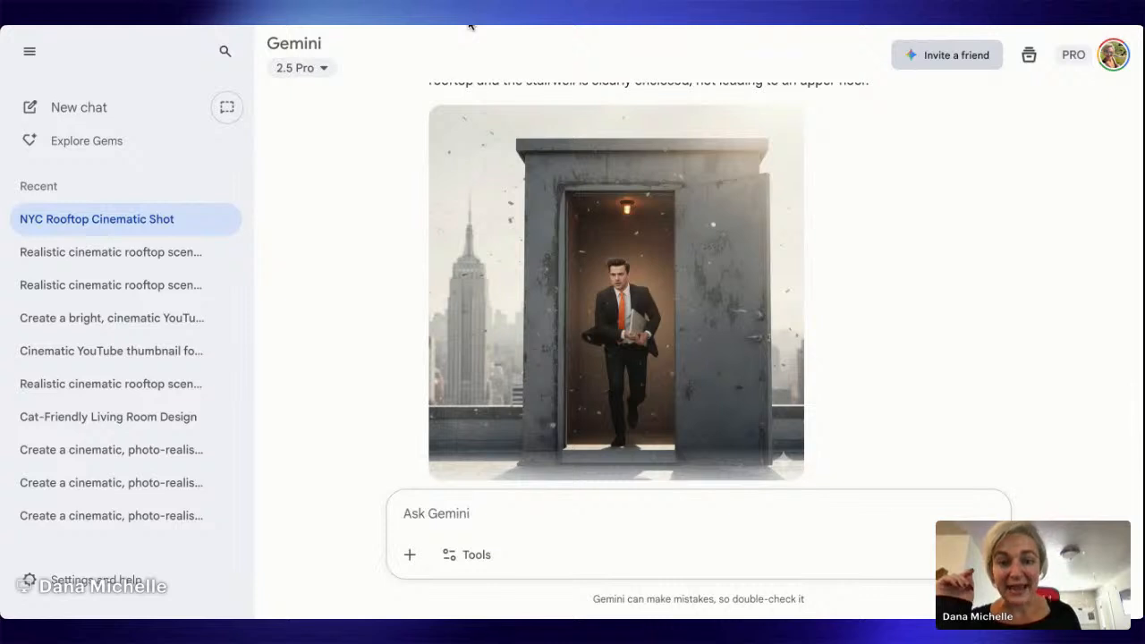
key("ctrl+Tab")
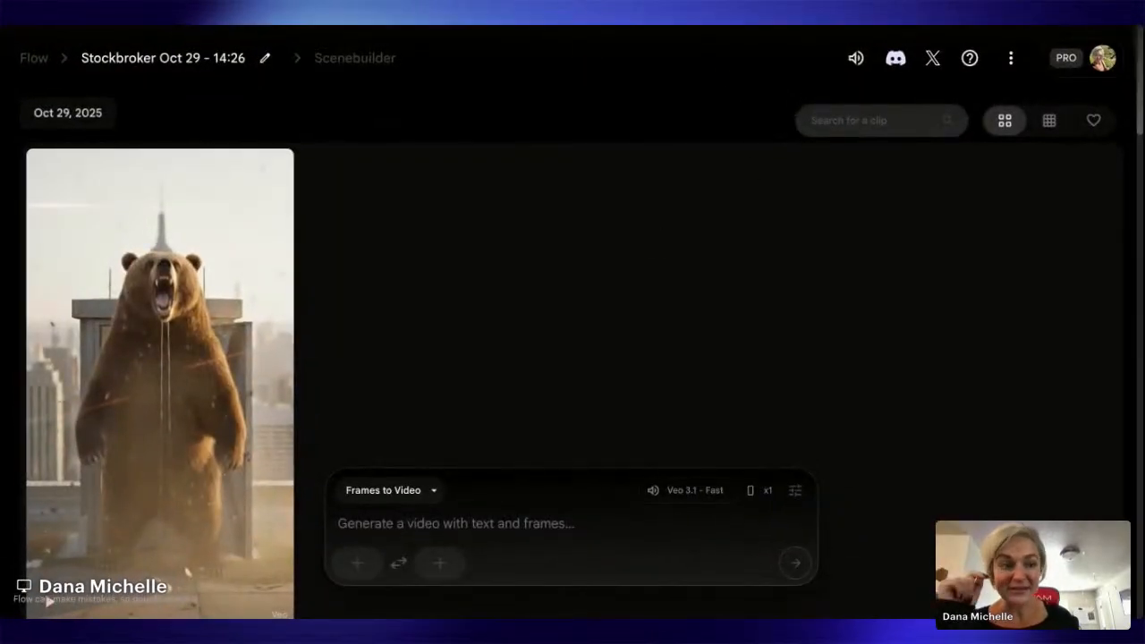